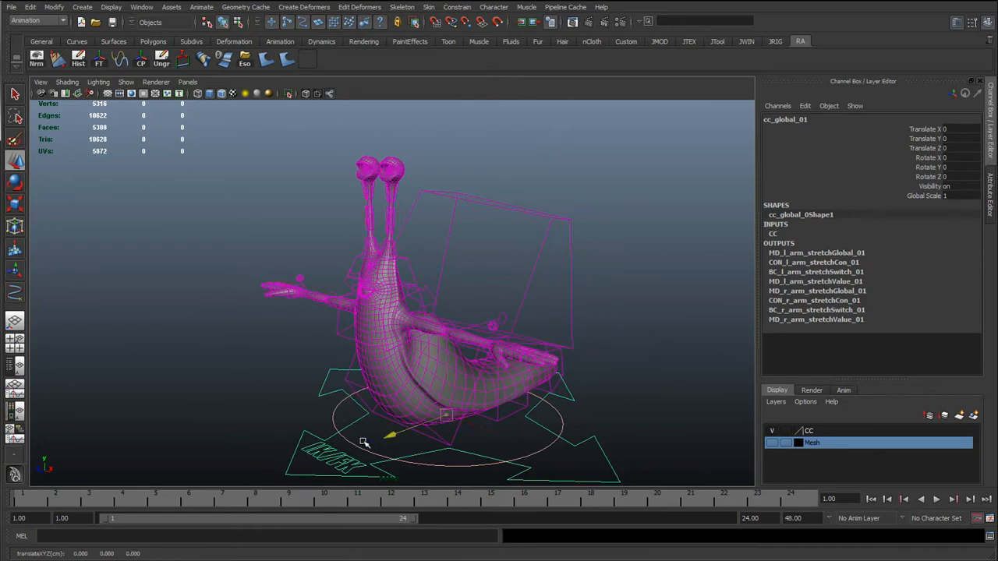
- Undo the global control's last move, and select the upper body control with the Move tool
key(ctrl+z)
scroll(351, 225, up, 3)
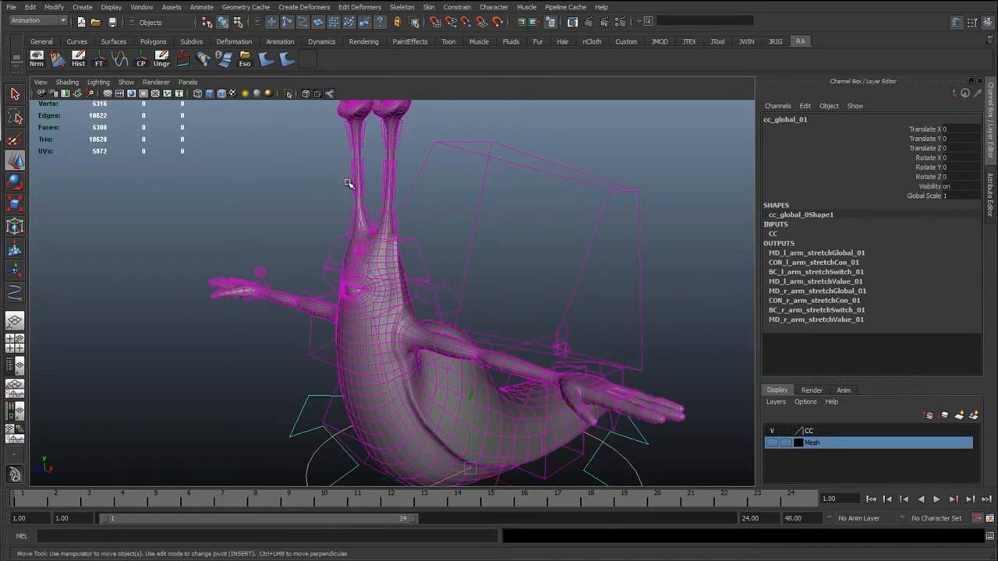
click(353, 170)
key(q)
click(313, 344)
key(w)
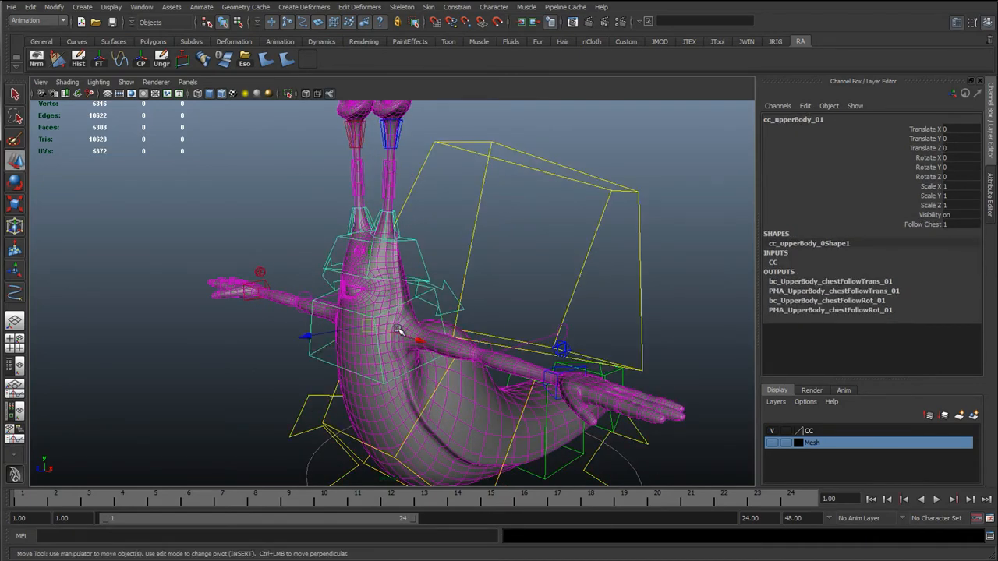
alt+drag(328, 328, 425, 341)
drag(497, 338, 386, 238)
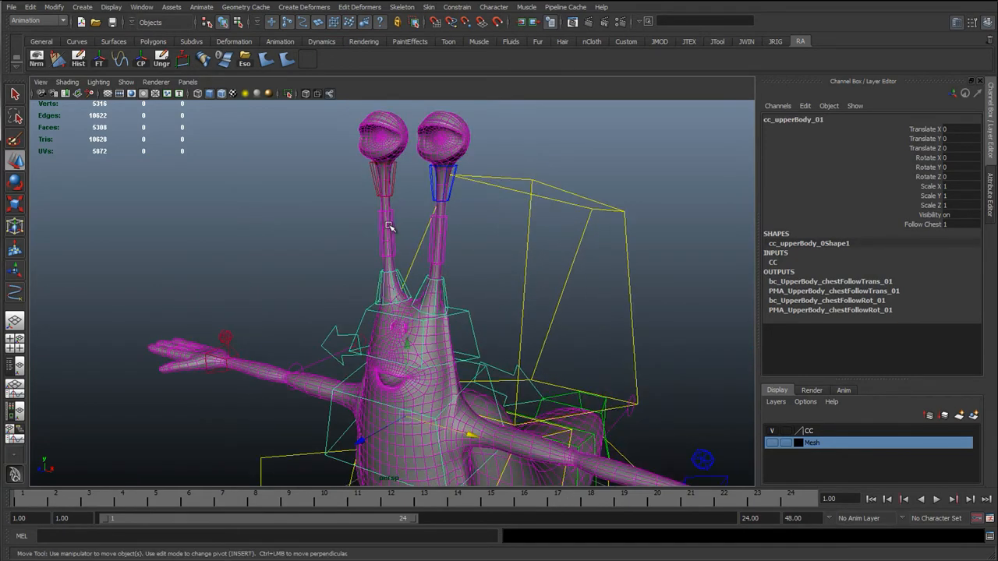
- Select the right antenna's middle control to inspect its attributes, and clear the selection
click(386, 234)
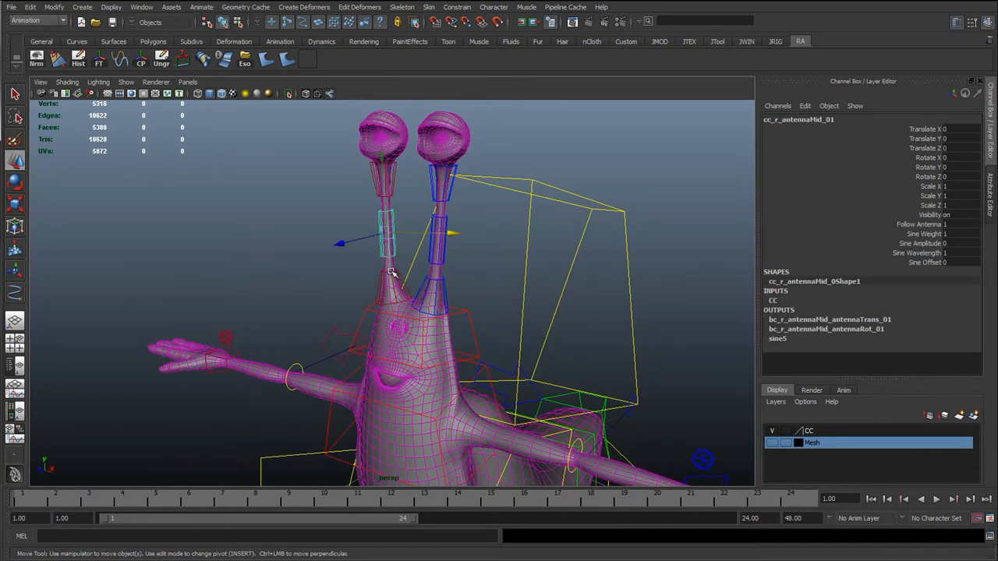
click(323, 169)
scroll(369, 272, up, 3)
alt+middle_drag(370, 273, 316, 348)
scroll(317, 348, down, 2)
alt+drag(317, 348, 362, 316)
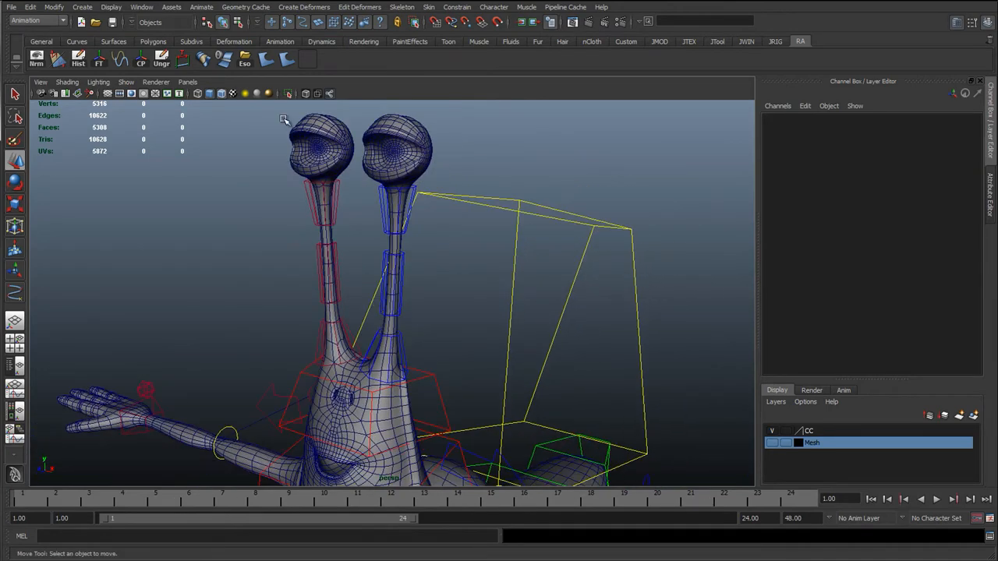
- Select the head control and try rotating it to see how the antennae react
click(420, 401)
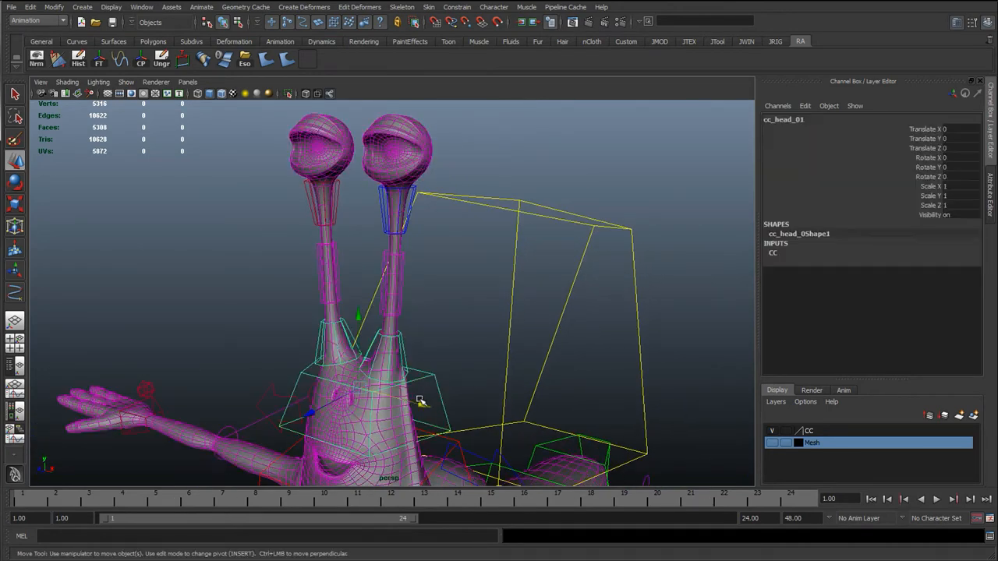
alt+drag(375, 388, 345, 363)
key(e)
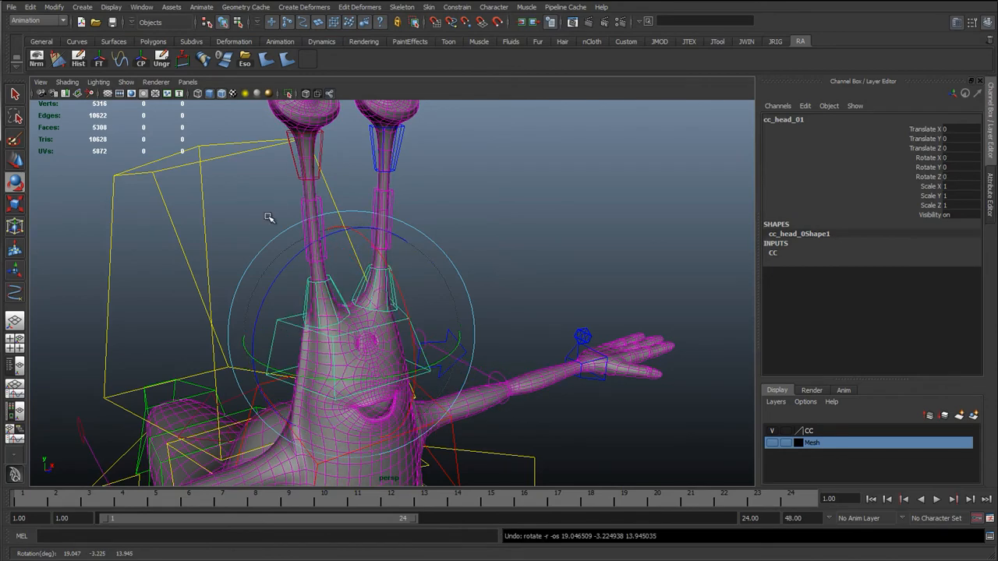
key(q)
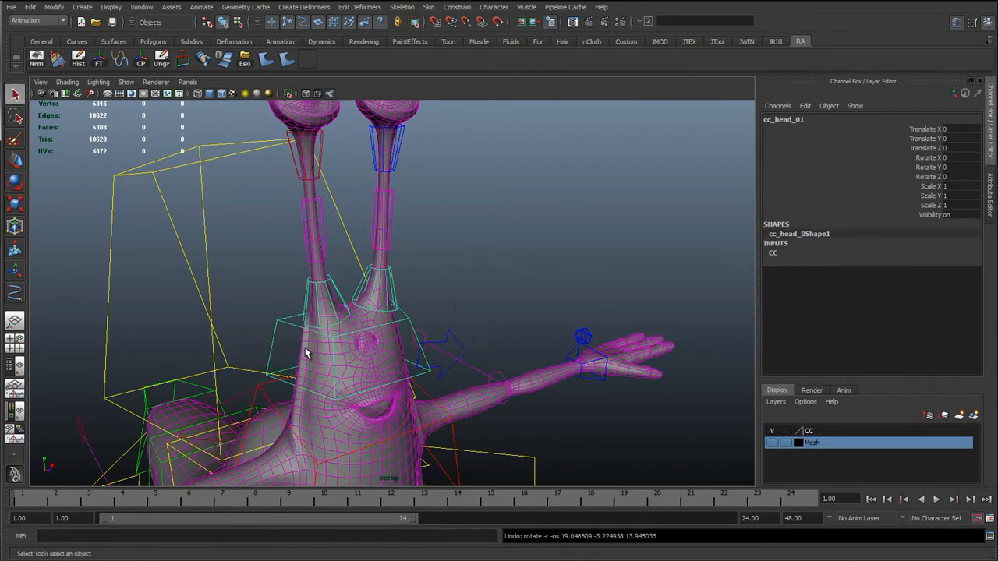
alt+middle_drag(324, 213, 324, 277)
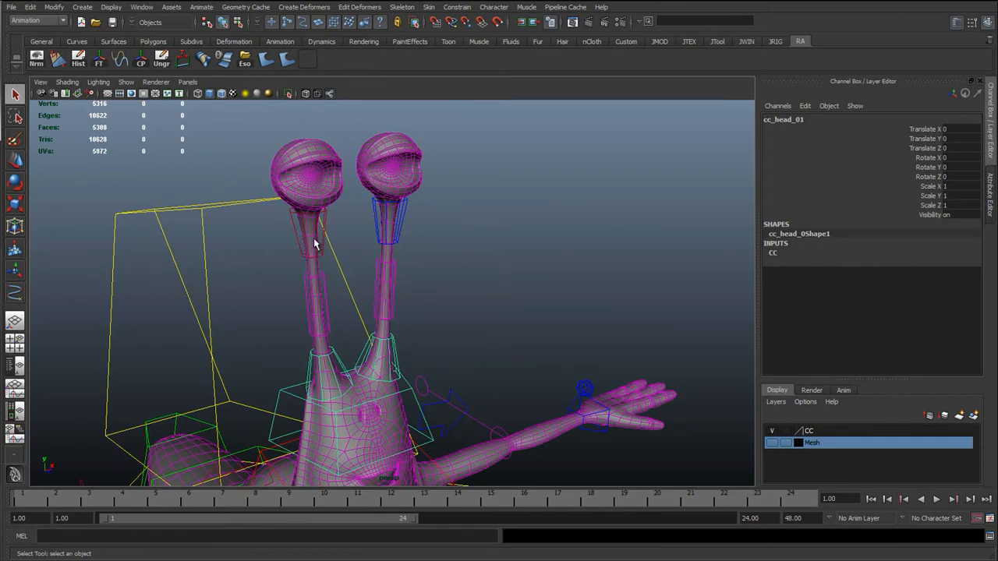
- Pick the right antenna end control, and rotate the head control about 16.5 degrees around X
click(332, 234)
click(324, 241)
key(w)
alt+drag(326, 242, 429, 269)
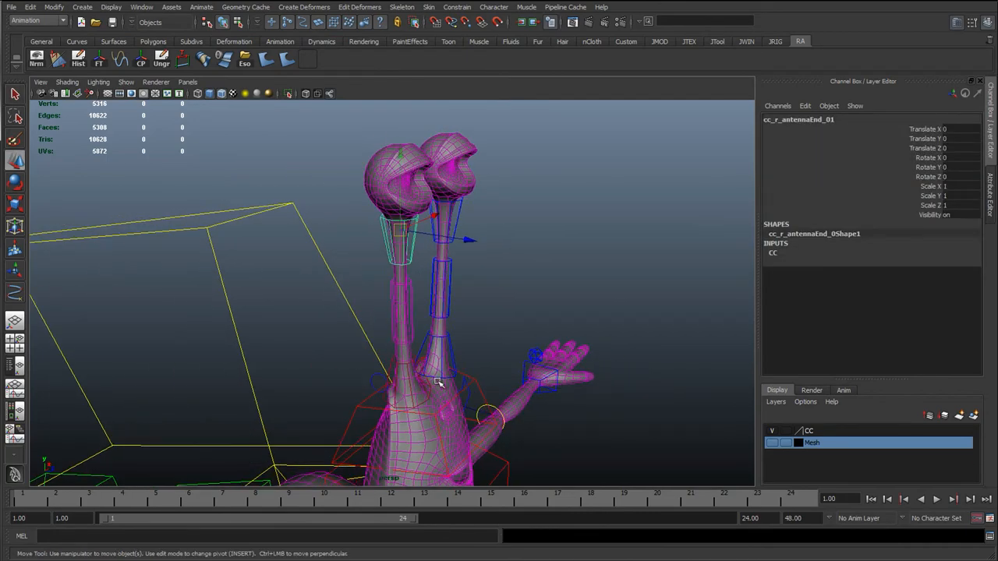
click(465, 388)
key(e)
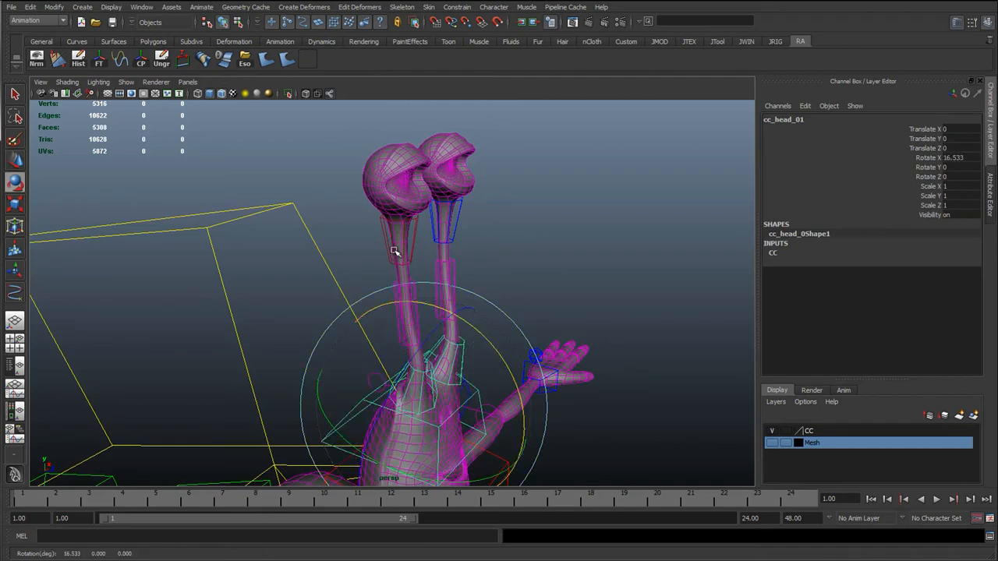
- Try moving the right antenna end control freely forward and backward with the Move tool
click(403, 239)
key(q)
key(w)
mouse_move(404, 241)
mouse_down()
mouse_move(494, 273)
mouse_move(420, 238)
mouse_up()
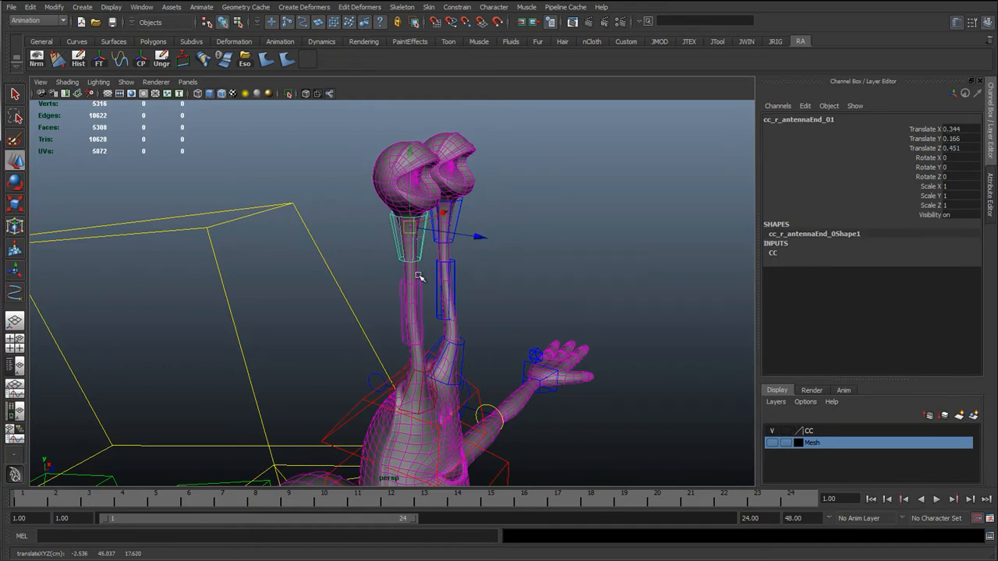
key(ctrl+z)
drag(485, 267, 342, 395)
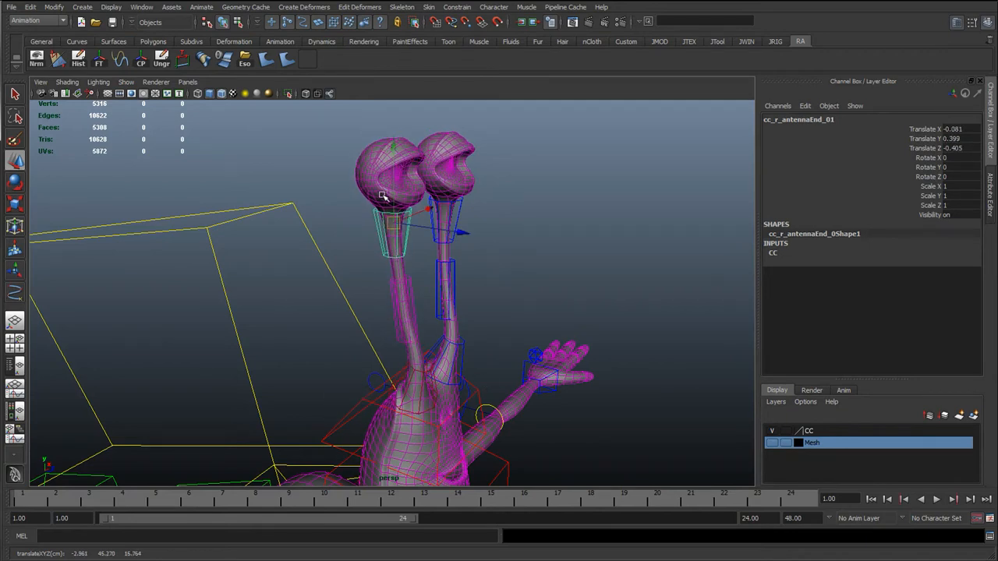
drag(422, 231, 394, 233)
- Undo the test moves of the right antenna end control and the head control's rotation
key(ctrl+z)
key(ctrl+z)
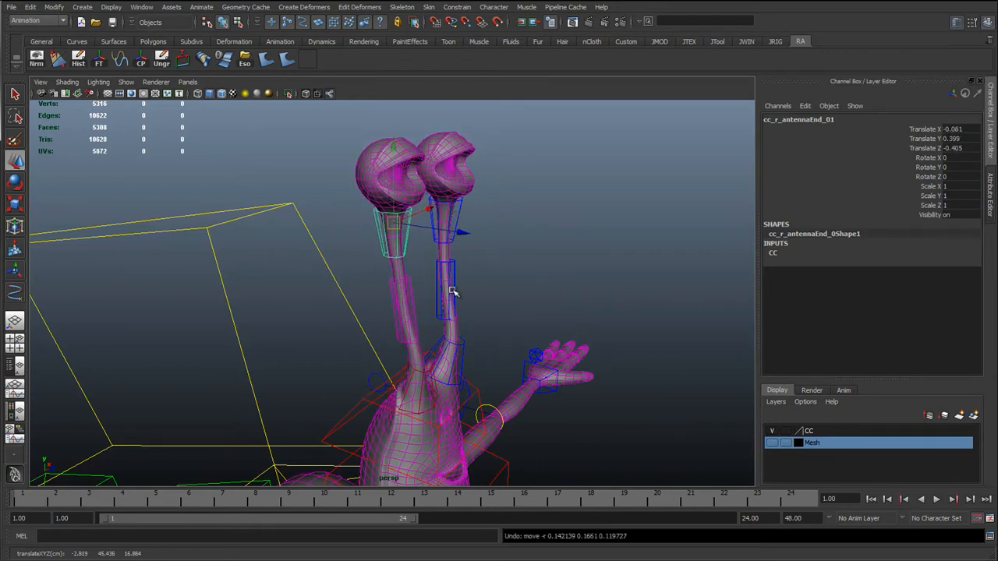
key(ctrl+z)
key(ctrl+z)
key(ctrl+z)
key(ctrl+z)
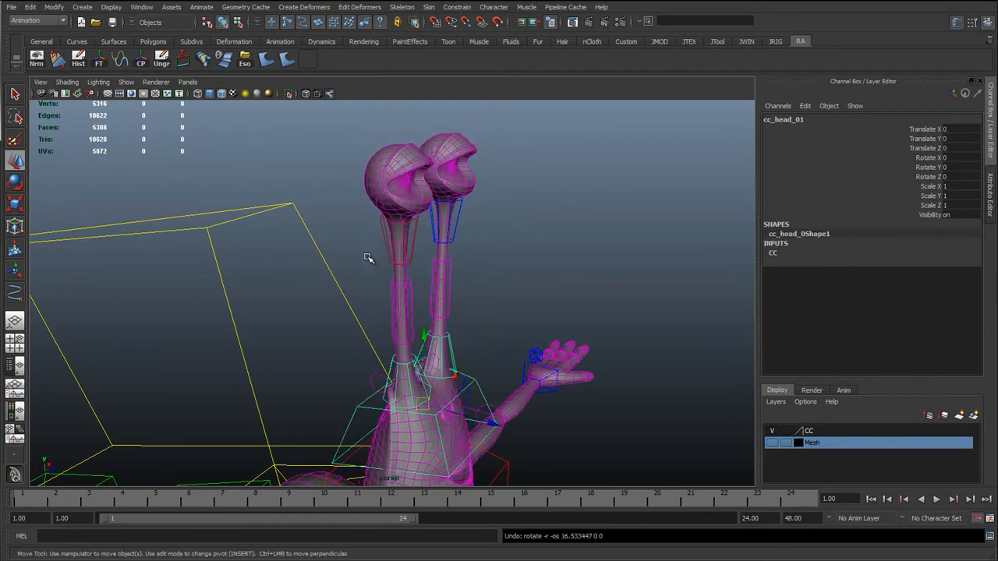
alt+drag(407, 287, 236, 287)
alt+drag(247, 339, 327, 188)
key(q)
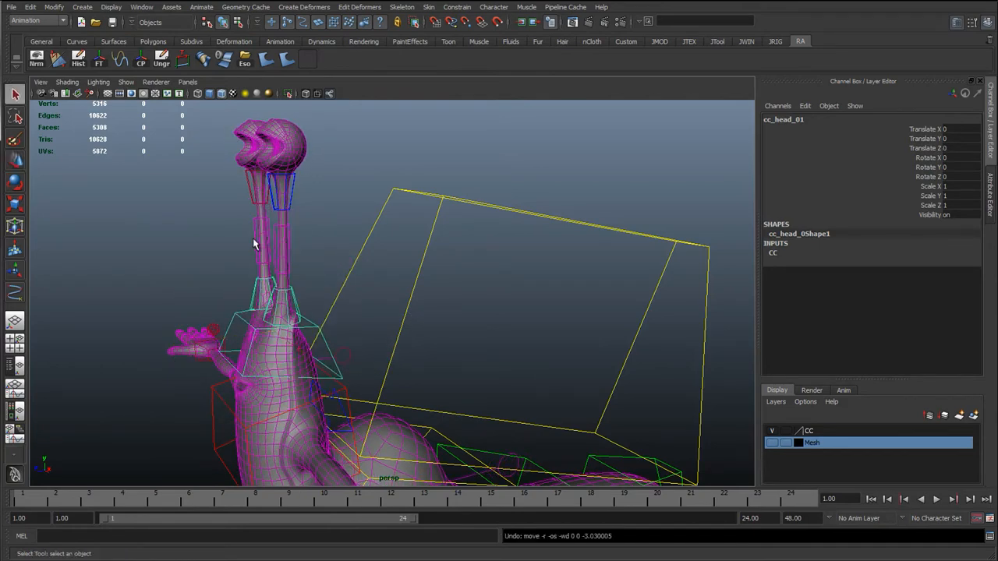
- Select the middle controls of both antennae and highlight their Follow Antenna attribute
click(283, 230)
shift+click(287, 235)
key(ctrl+z)
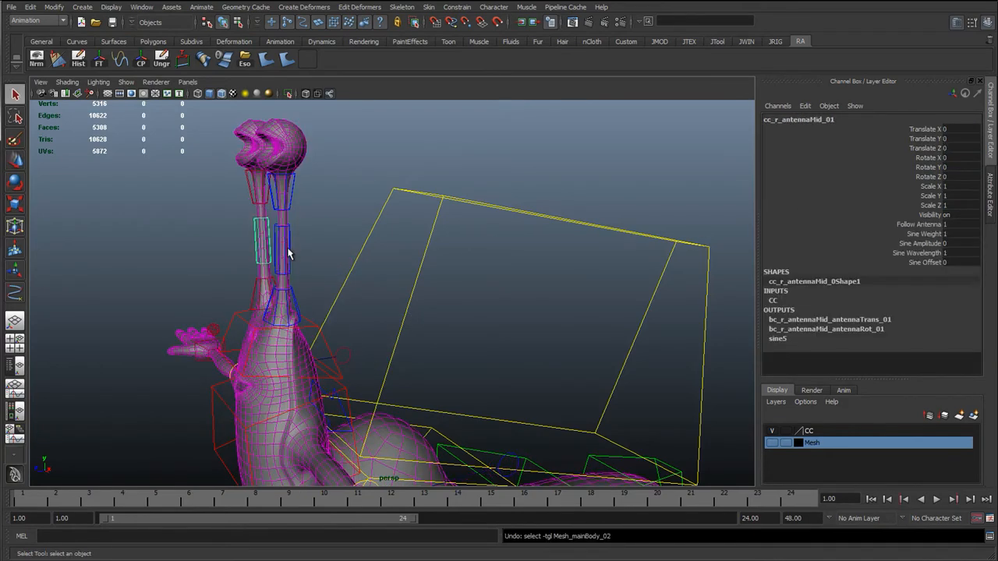
shift+click(290, 248)
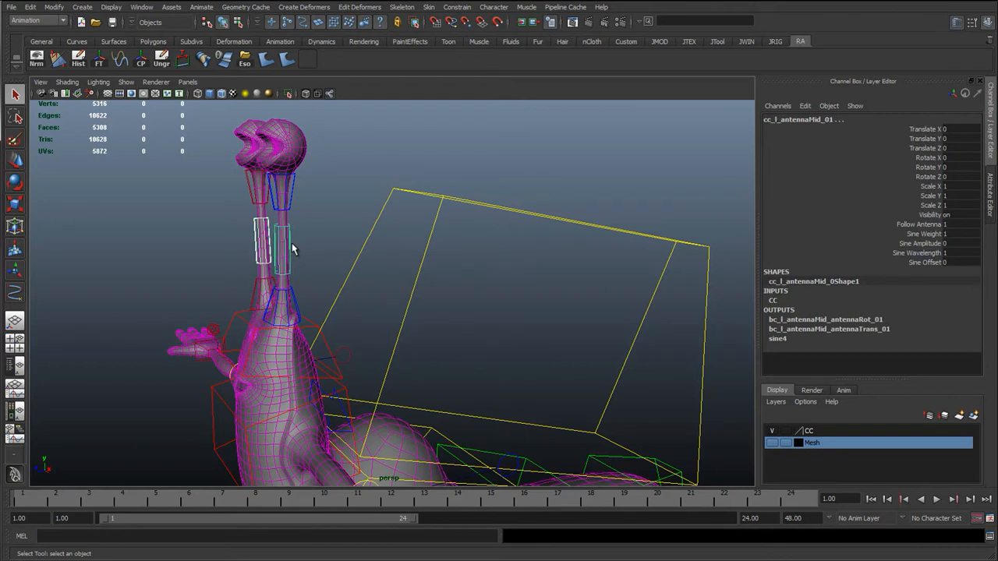
click(909, 225)
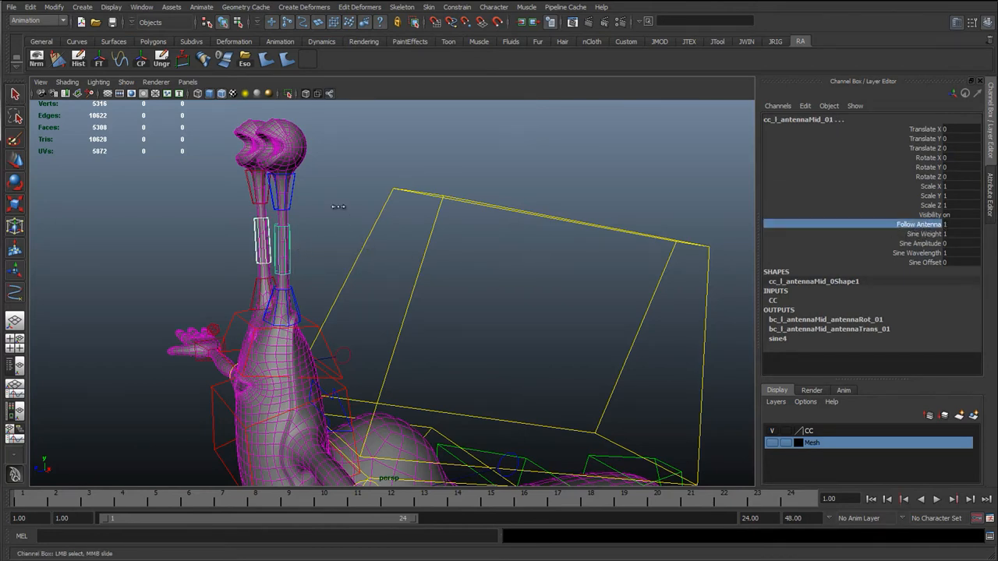
- Try moving the head control to test how the antennae follow it
click(312, 331)
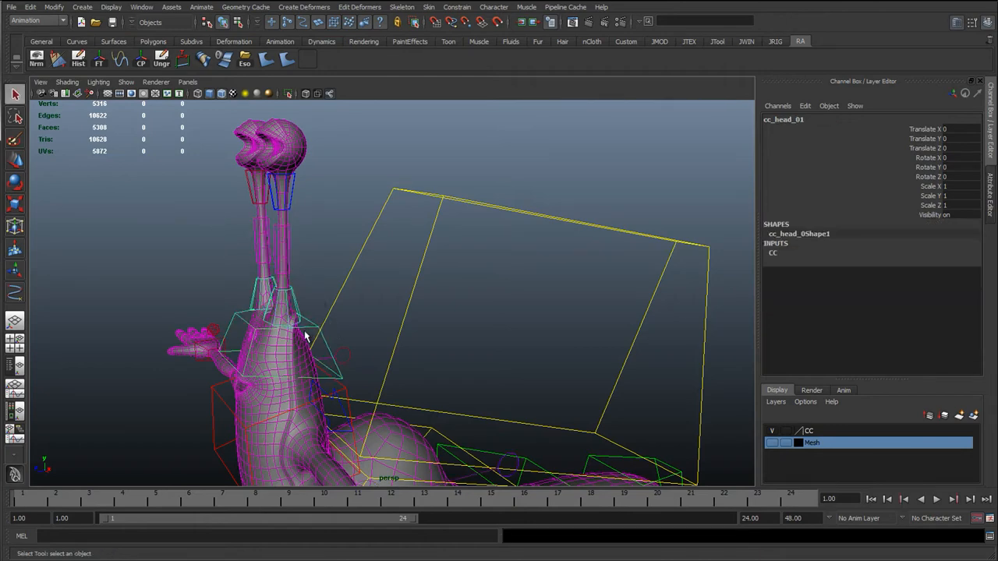
key(w)
drag(286, 336, 363, 338)
key(ctrl+z)
key(ctrl+z)
key(ctrl+z)
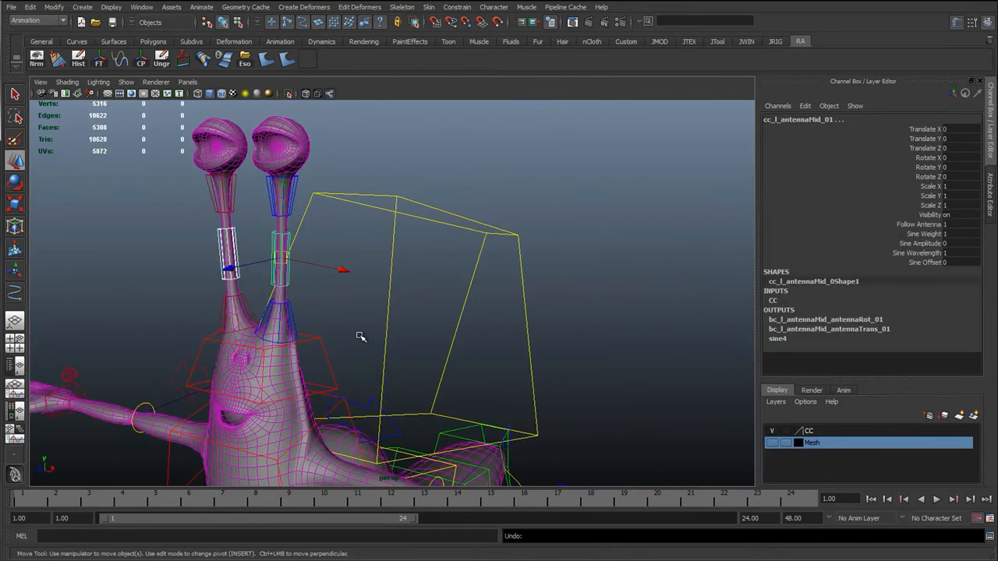
- Select the right antenna end control and view the antennae from the front and side
key(q)
click(231, 193)
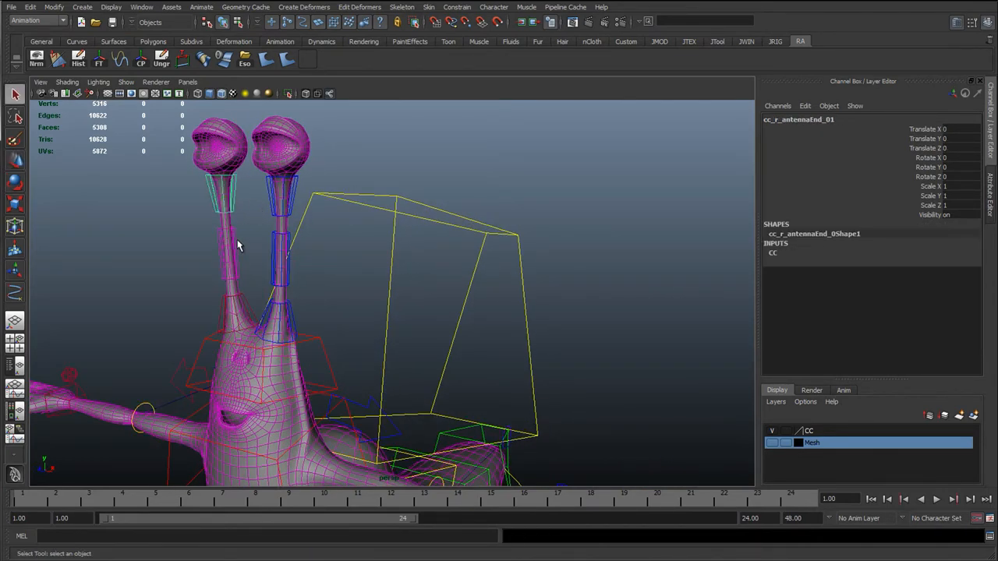
alt+drag(257, 244, 336, 251)
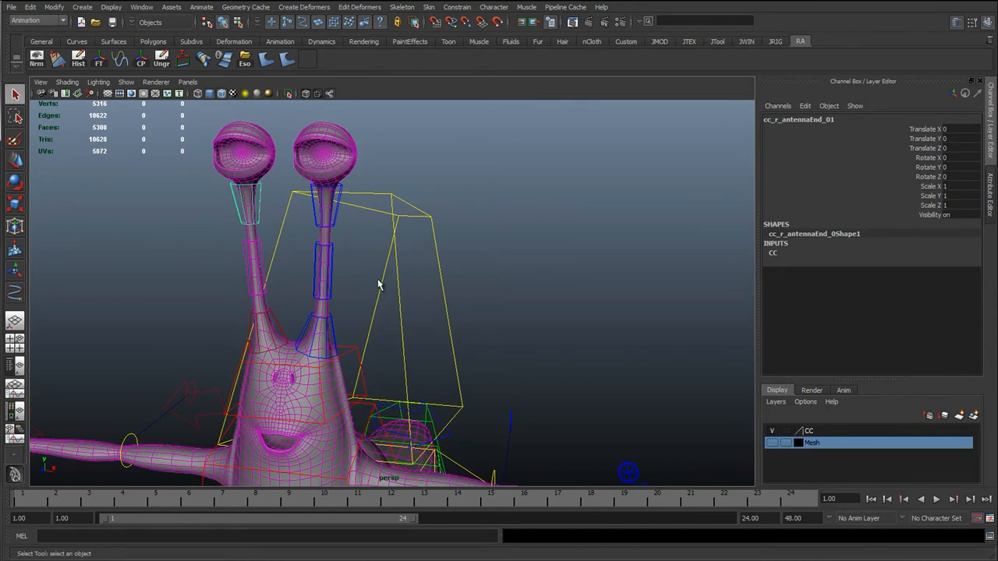
alt+drag(378, 285, 303, 307)
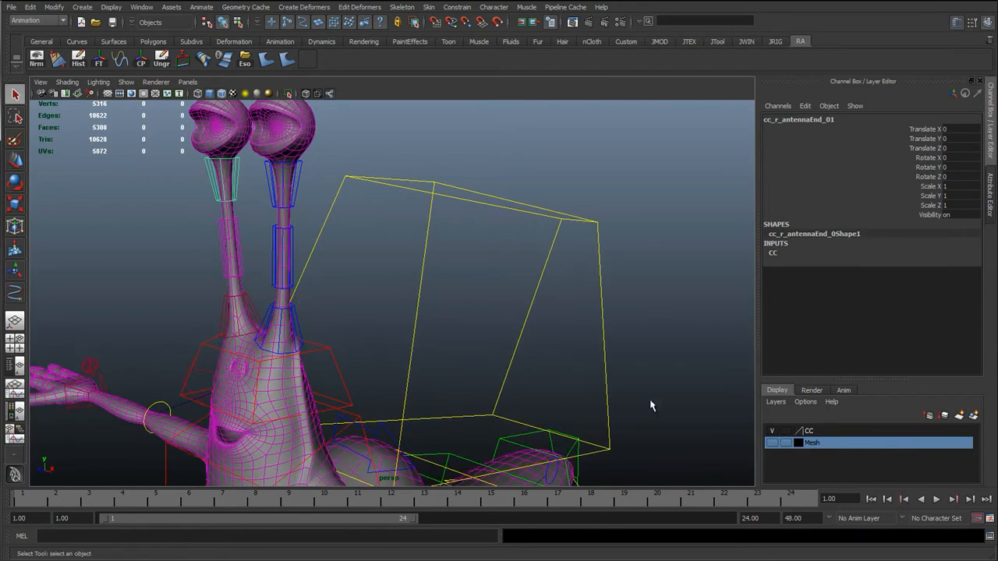
- Hide polygons and show joints in the perspective viewport
click(126, 81)
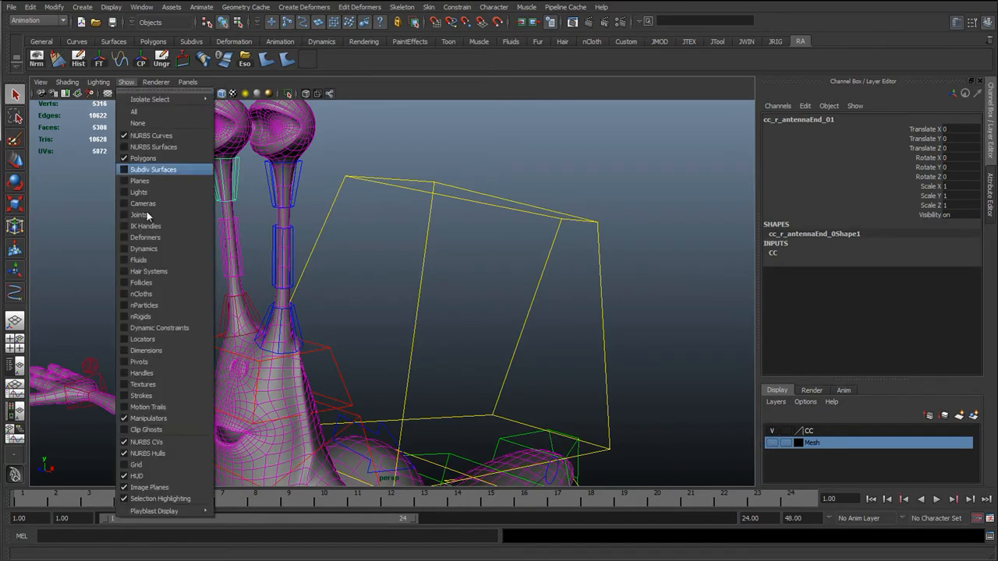
click(143, 160)
click(127, 82)
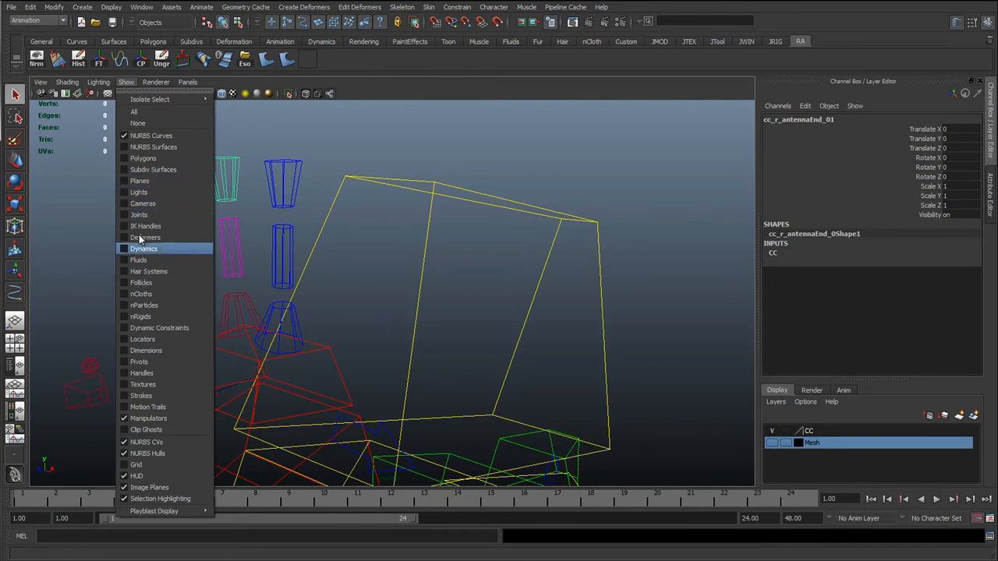
click(141, 214)
click(141, 327)
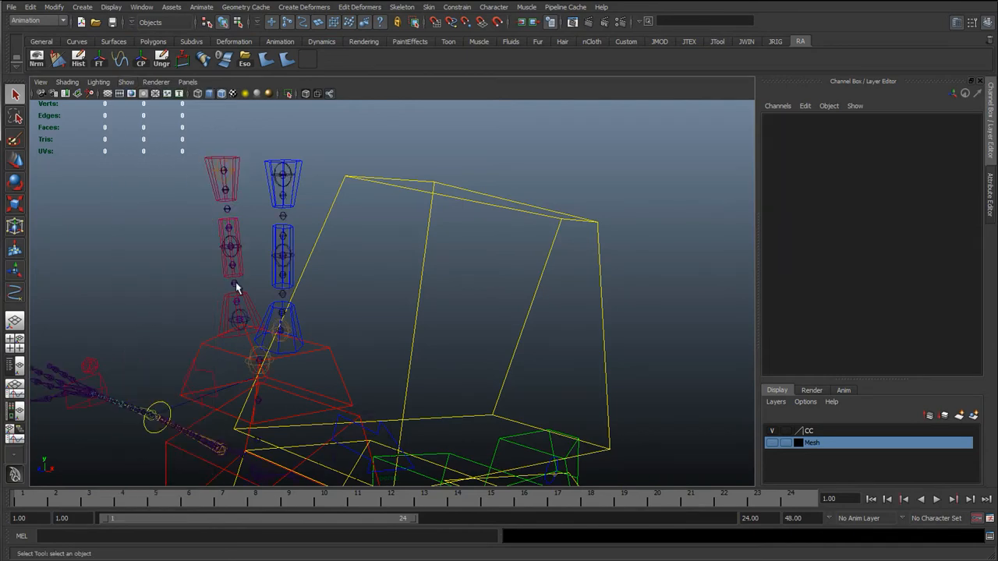
- Show the Outliner beside the perspective view, and select the left antenna end control with the Rotate tool
click(285, 179)
key(w)
alt+drag(289, 291, 363, 314)
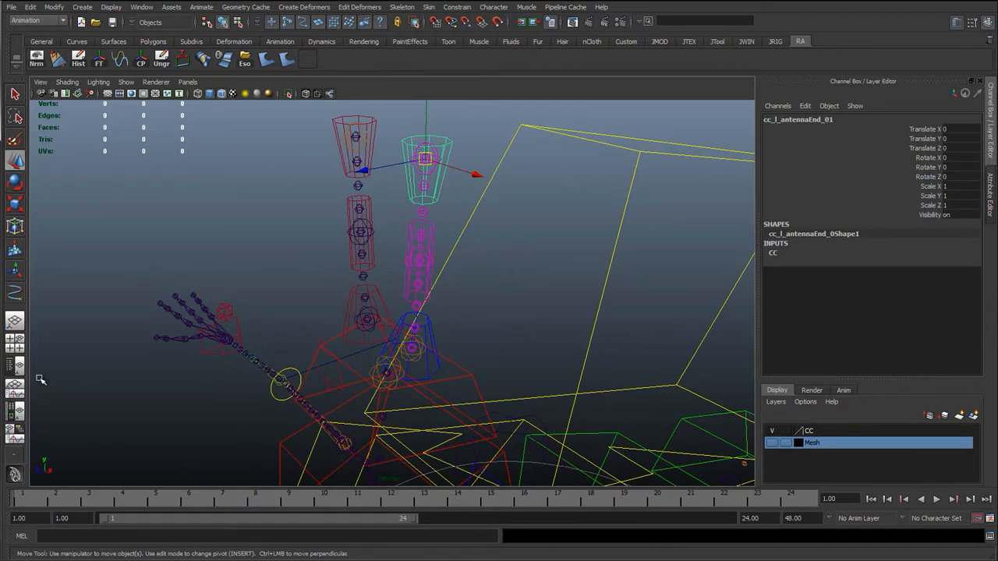
click(15, 366)
click(336, 311)
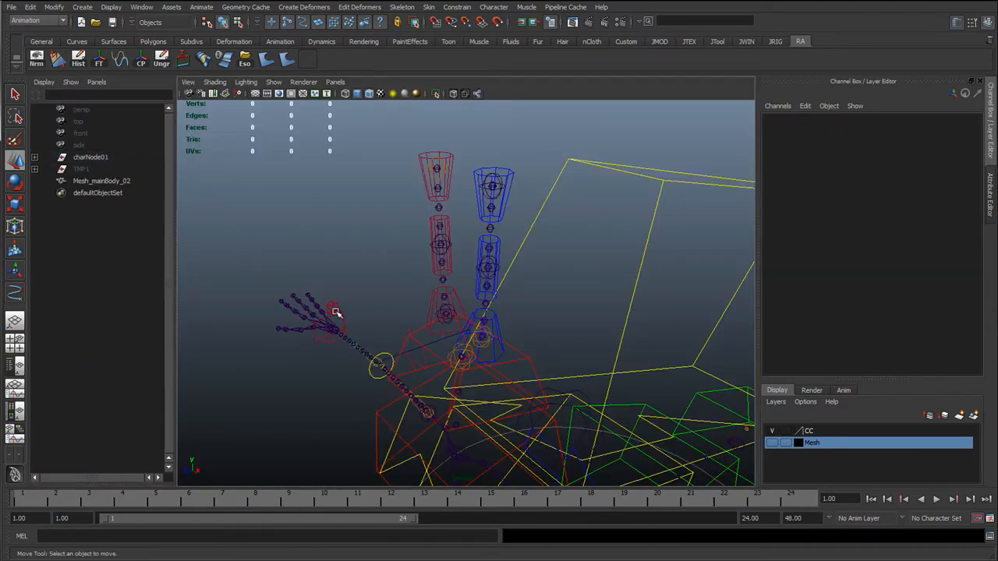
alt+drag(489, 271, 439, 283)
click(437, 277)
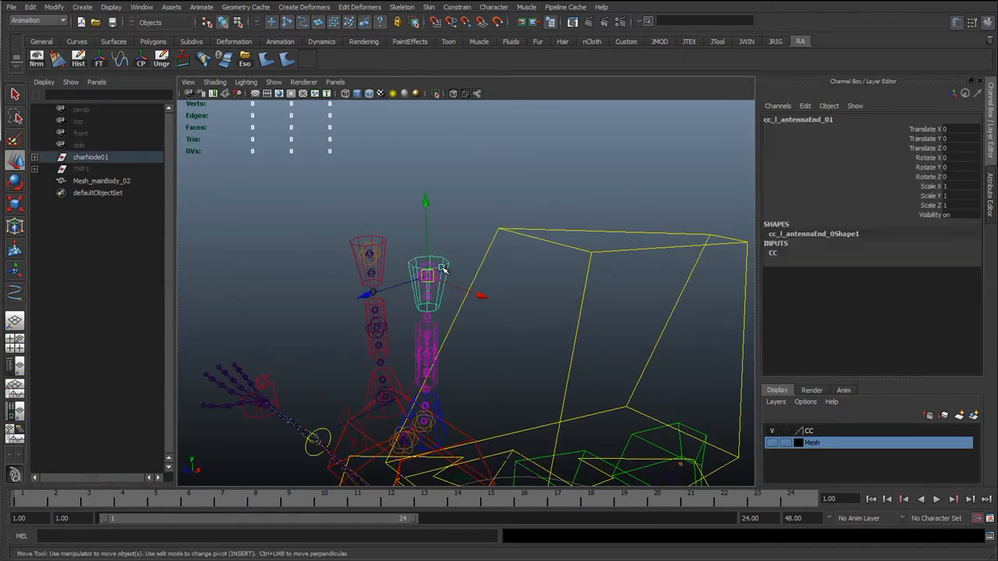
key(e)
alt+right_drag(419, 316, 442, 345)
- Make the Mesh layer visible and show polygons in the viewport again
click(773, 443)
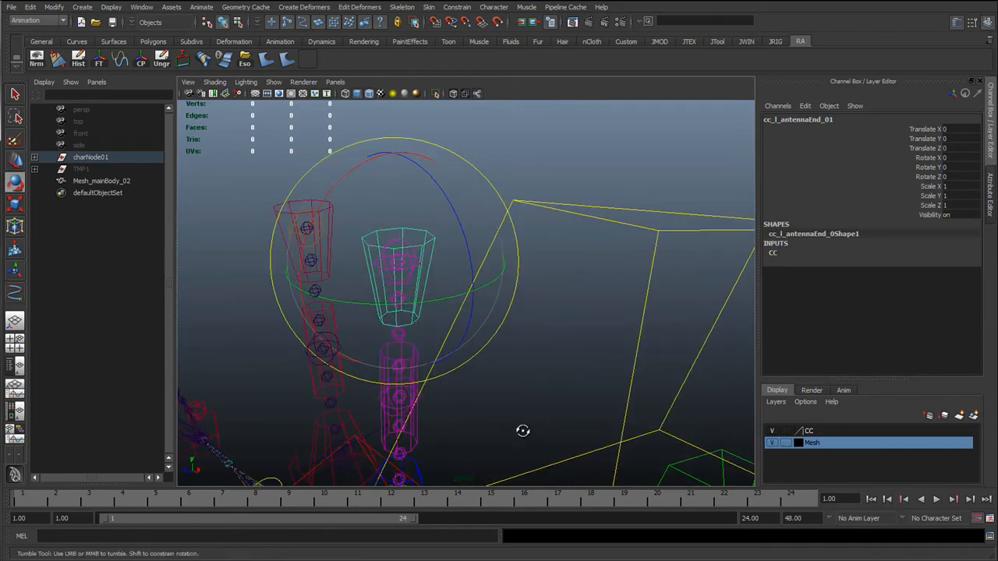
alt+drag(519, 429, 561, 375)
click(274, 82)
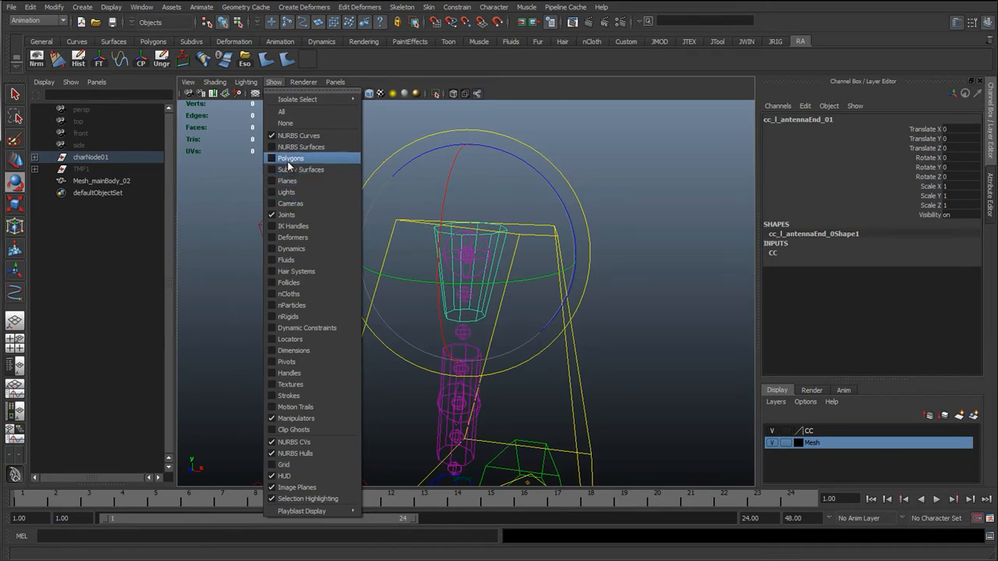
click(291, 158)
- Try rotating the left antenna end control about Z by about -55 degrees, and undo the rotation
alt+drag(414, 312, 504, 241)
key(ctrl+z)
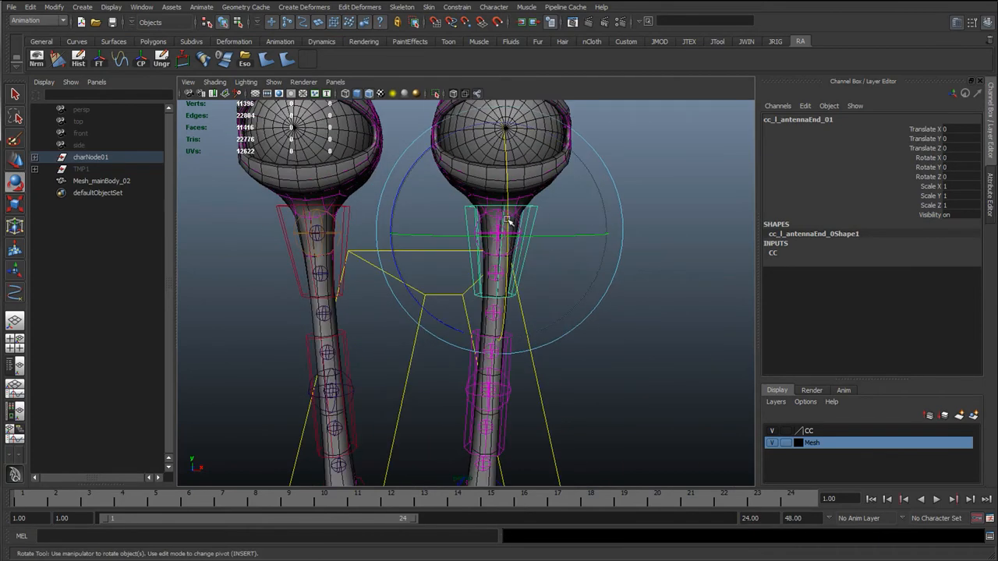
alt+middle_drag(518, 214, 471, 251)
drag(530, 225, 514, 147)
key(ctrl+z)
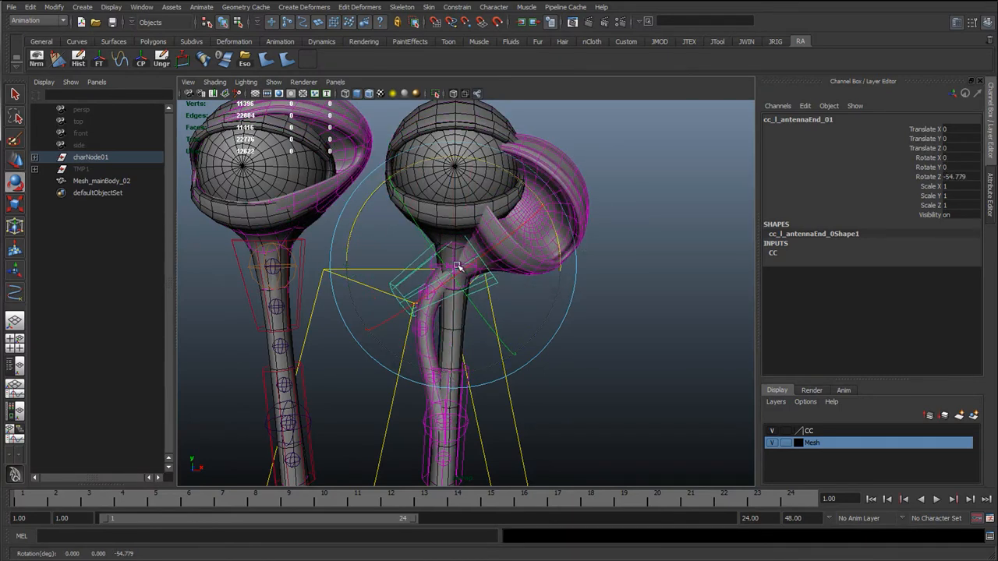
key(ctrl+z)
key(ctrl+z)
- Try rotating the left antenna end control about Y by about 27 degrees, and undo the rotation
alt+drag(404, 278, 463, 239)
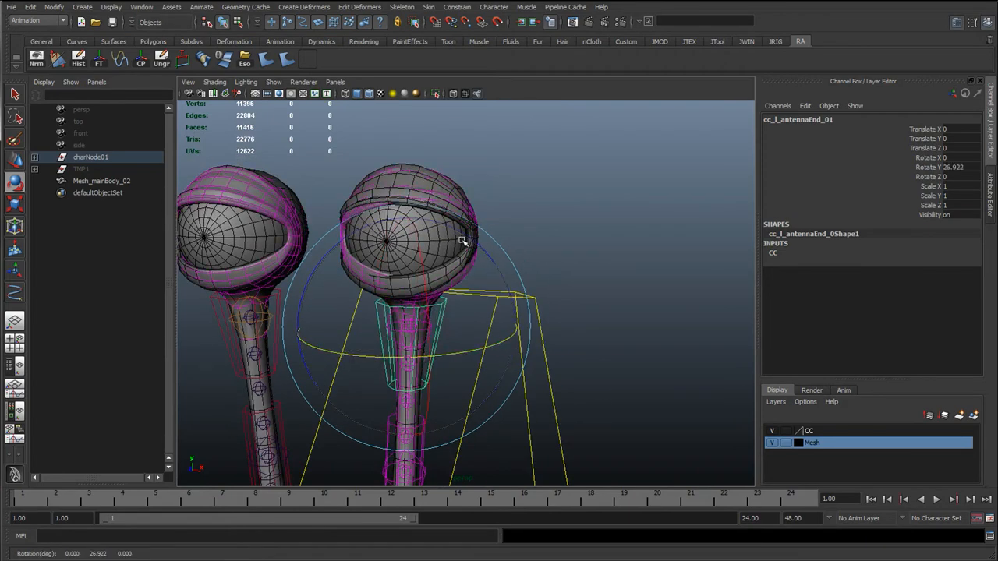
key(ctrl+z)
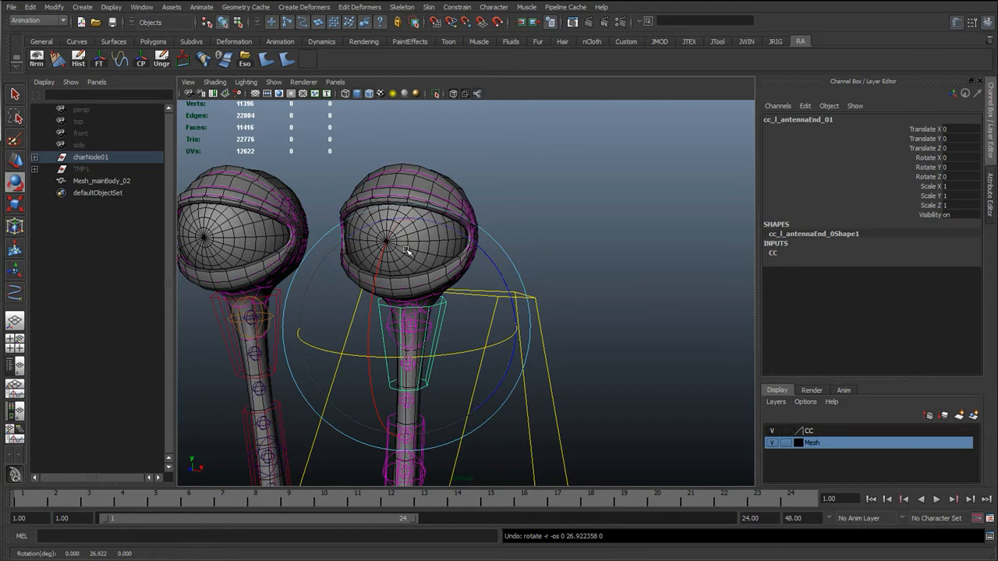
key(w)
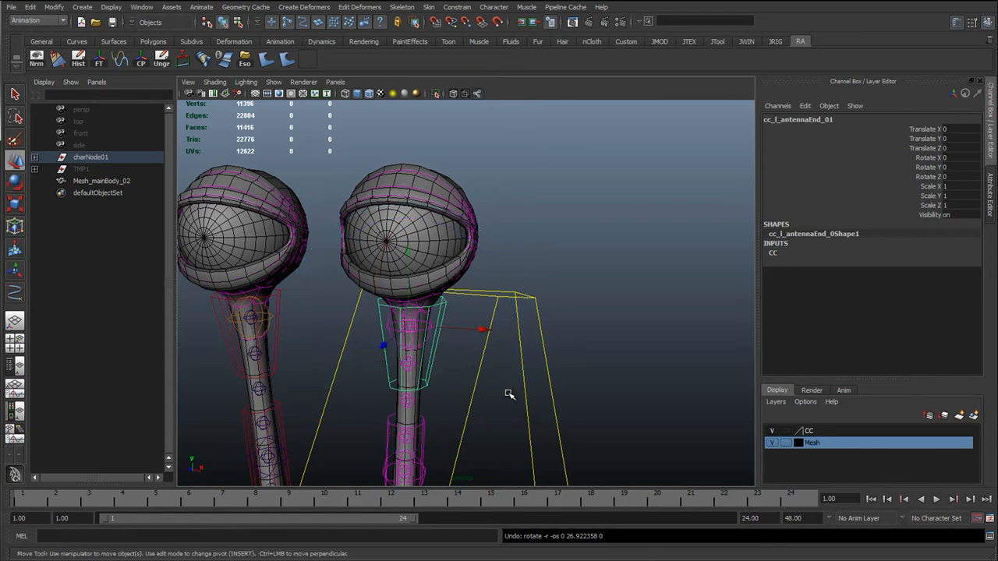
scroll(507, 397, down, 5)
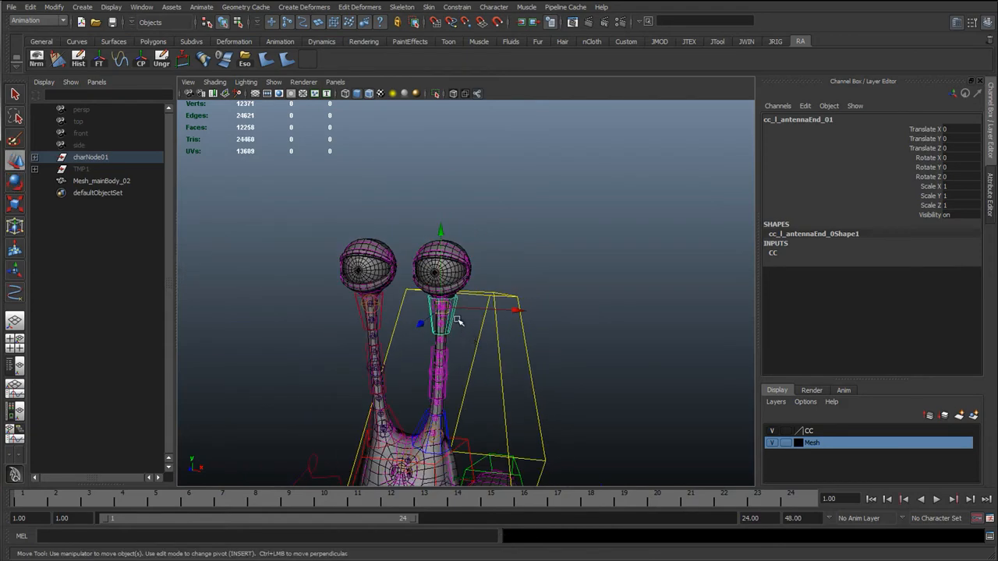
scroll(459, 321, up, 5)
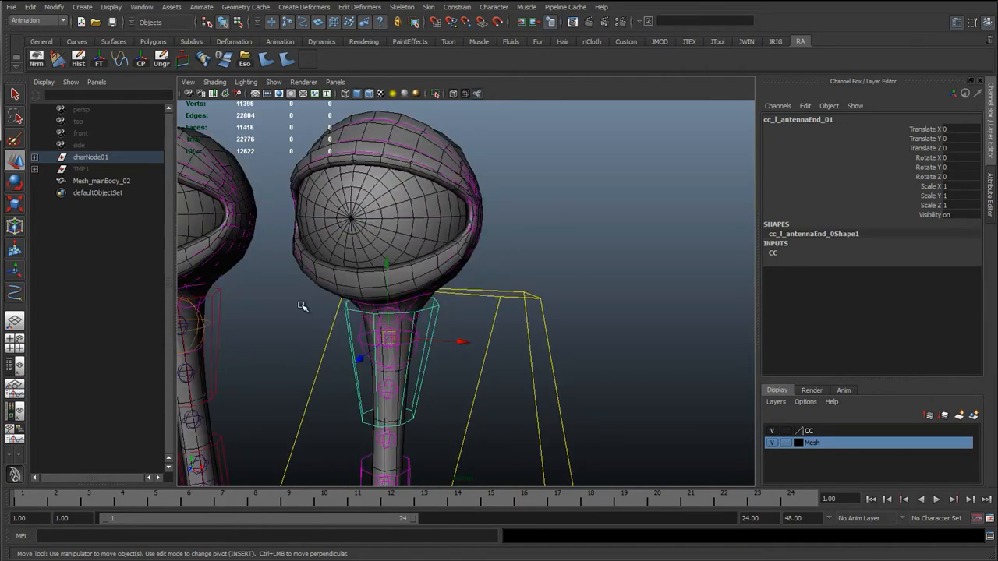
- Select the left and right eye meshes together
alt+drag(406, 243, 334, 220)
click(315, 216)
scroll(438, 273, down, 3)
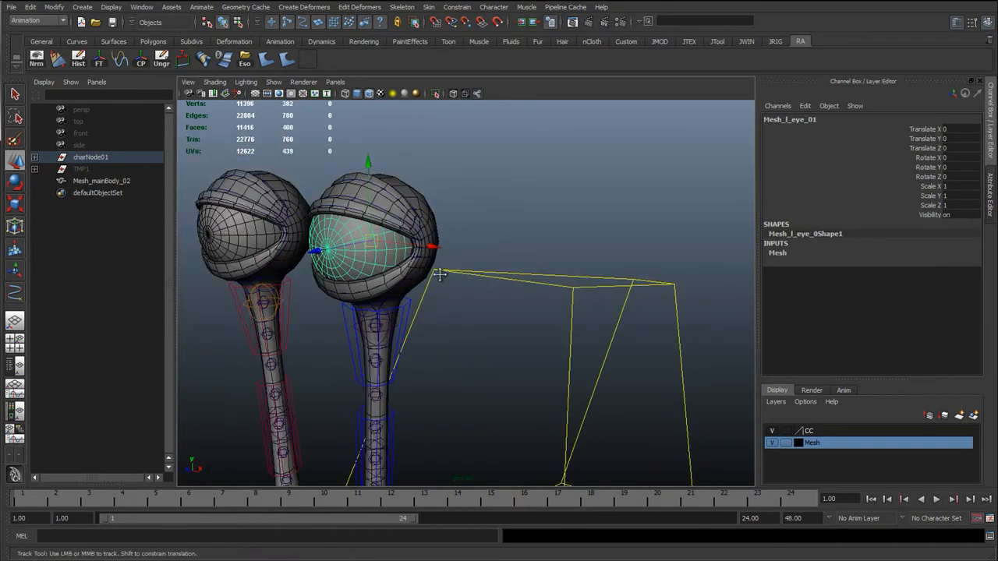
alt+middle_drag(439, 274, 585, 294)
shift+click(391, 259)
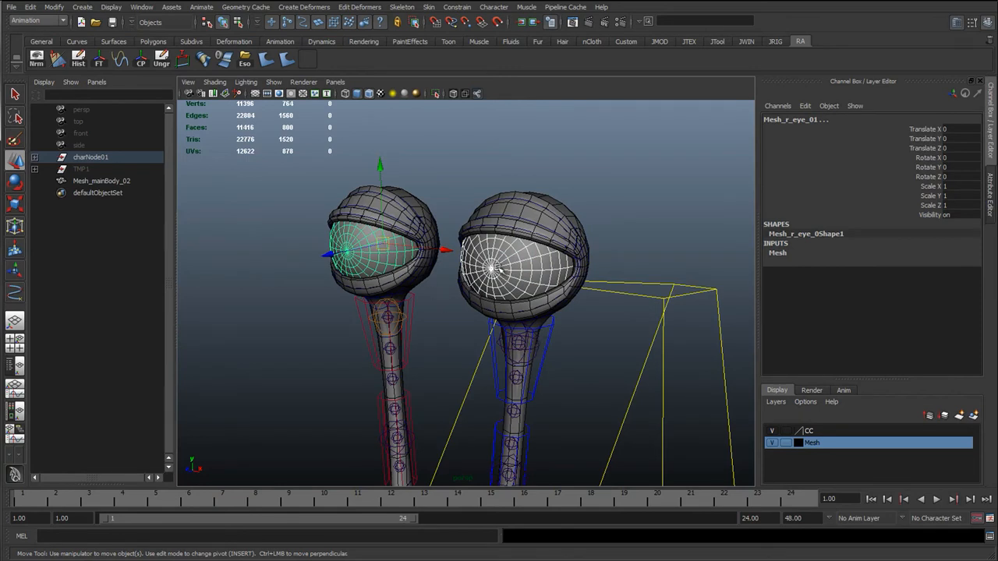
alt+drag(499, 272, 371, 239)
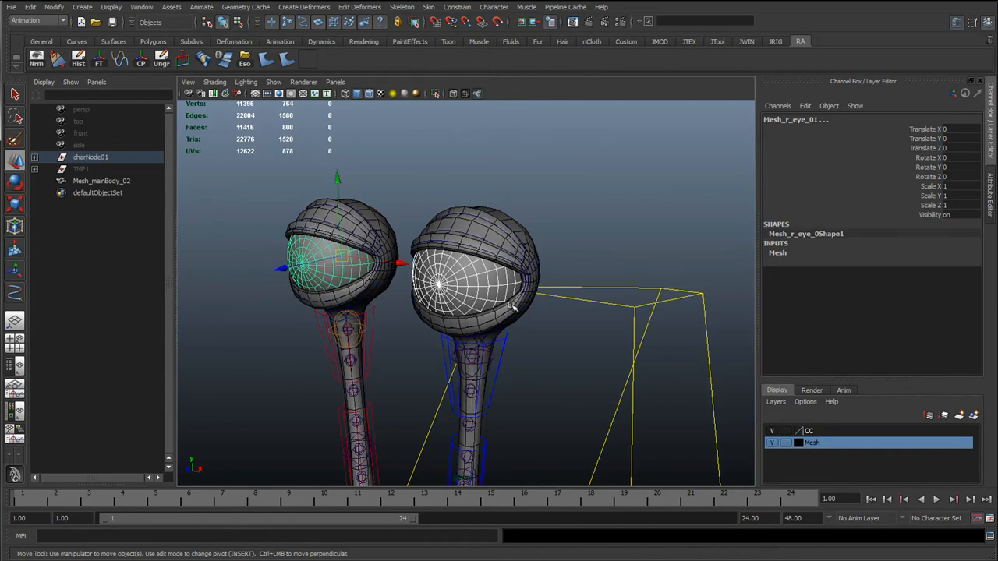
alt+right_drag(368, 360, 489, 370)
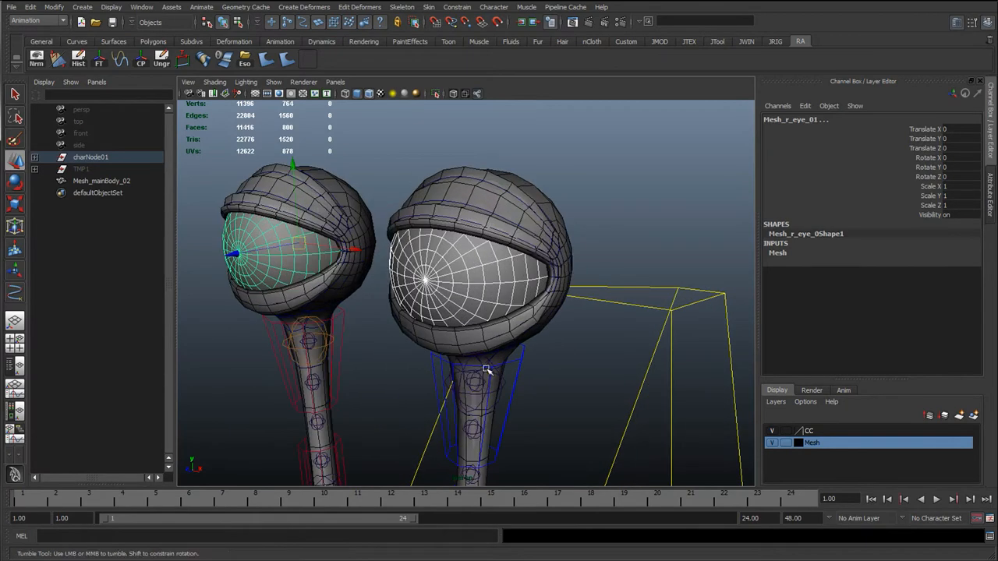
alt+drag(488, 370, 380, 350)
click(493, 298)
shift+click(289, 277)
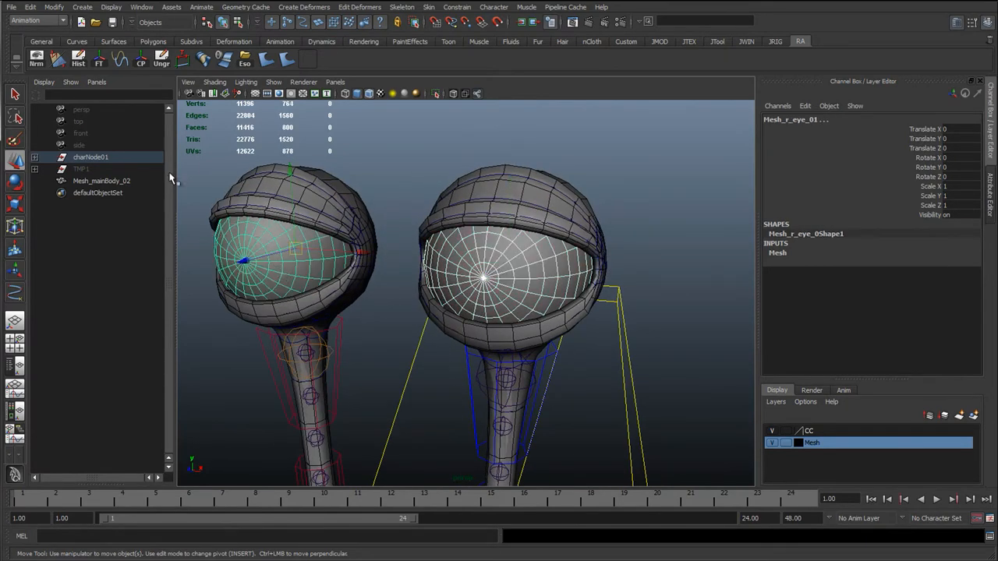
- Display the local rotation axes of both eye meshes and enable handles in the perspective viewport
click(719, 42)
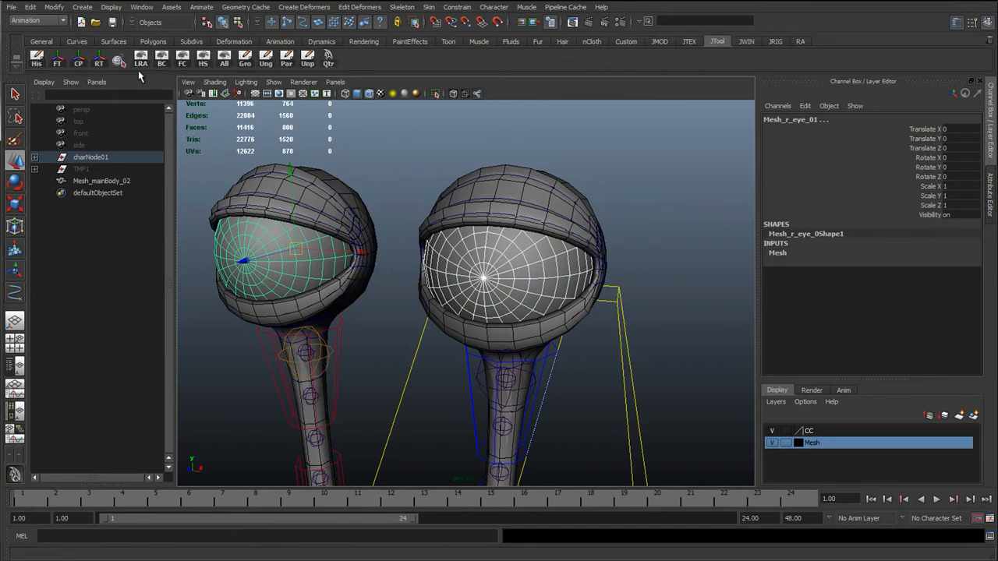
alt+drag(329, 218, 302, 213)
click(349, 180)
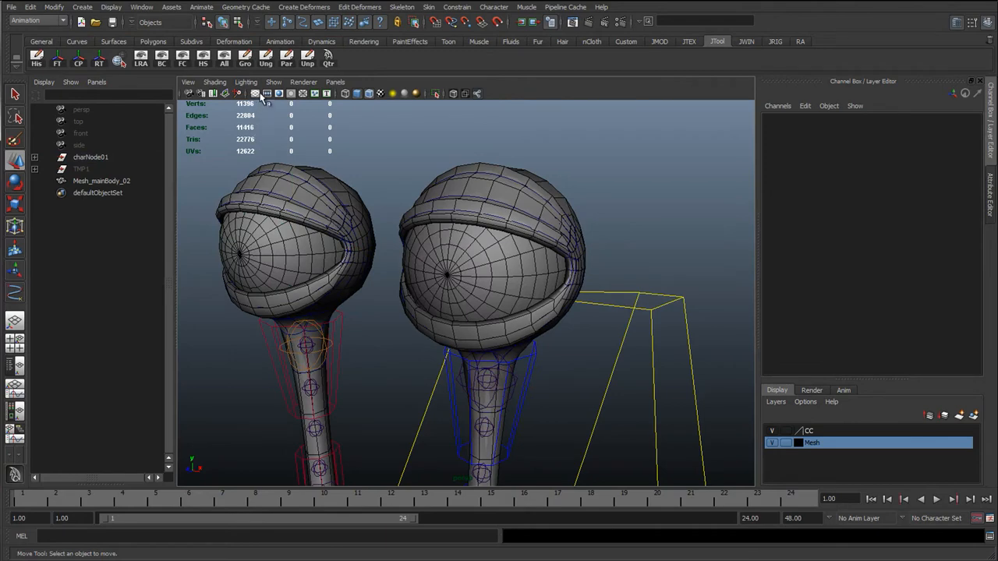
key(4)
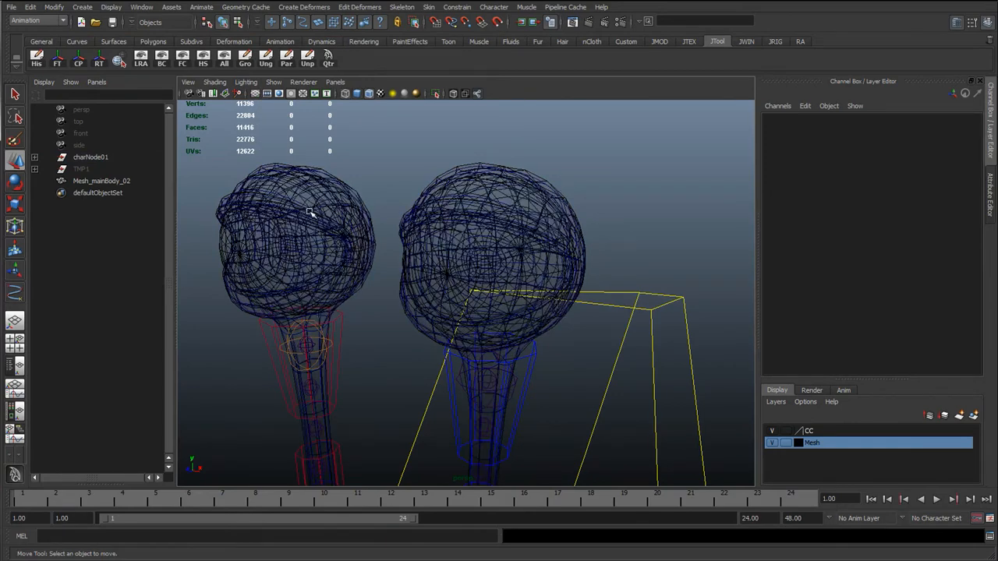
click(273, 82)
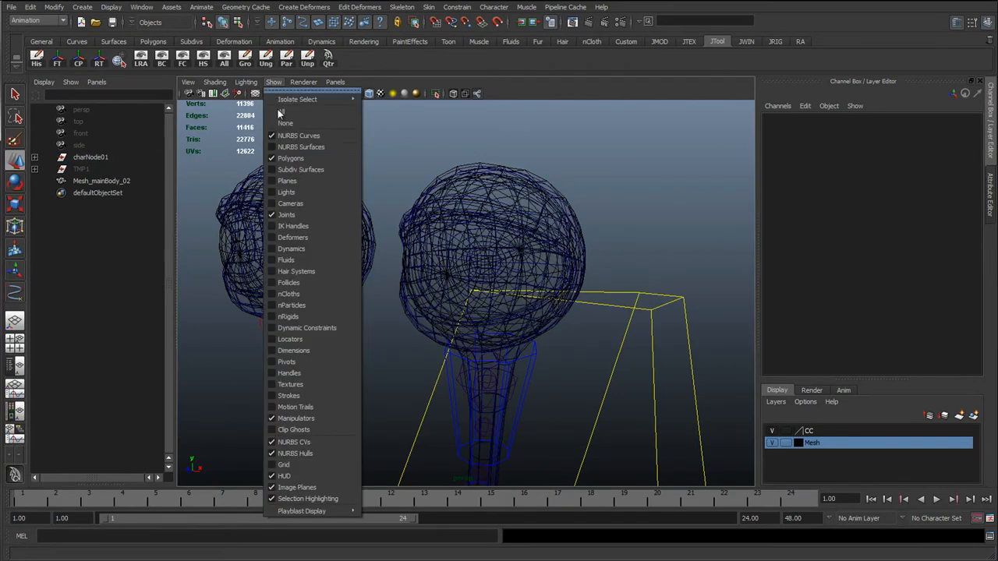
click(302, 375)
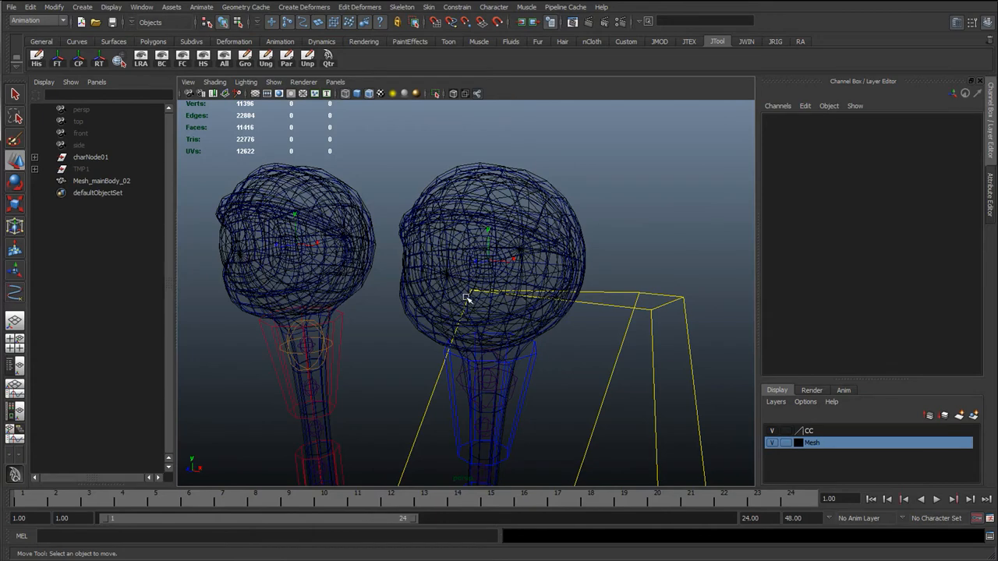
key(5)
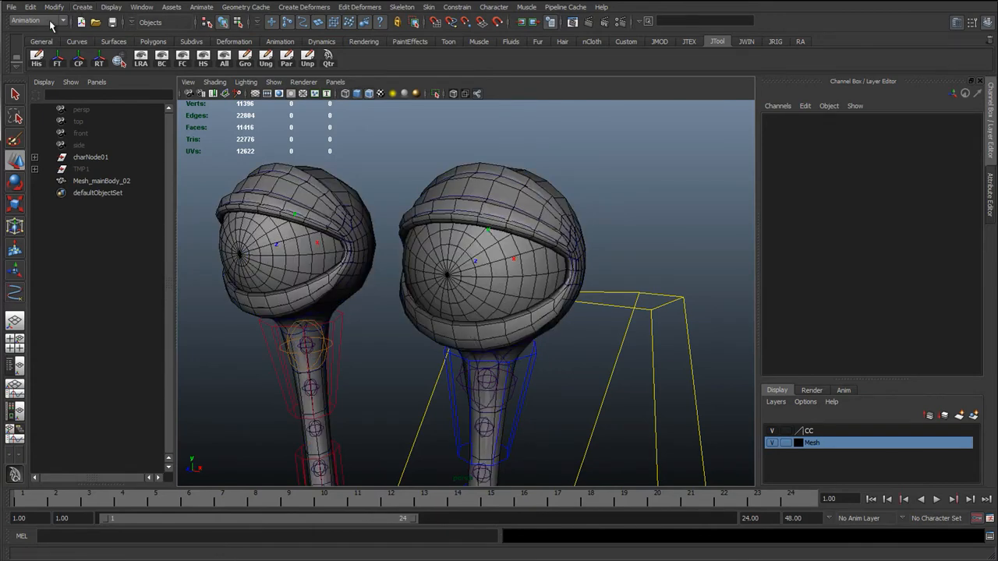
- Hide polygons in the viewport and create a NURBS circle centred on the left eye's pivot
click(76, 41)
click(37, 59)
scroll(449, 315, down, 3)
scroll(449, 315, up, 3)
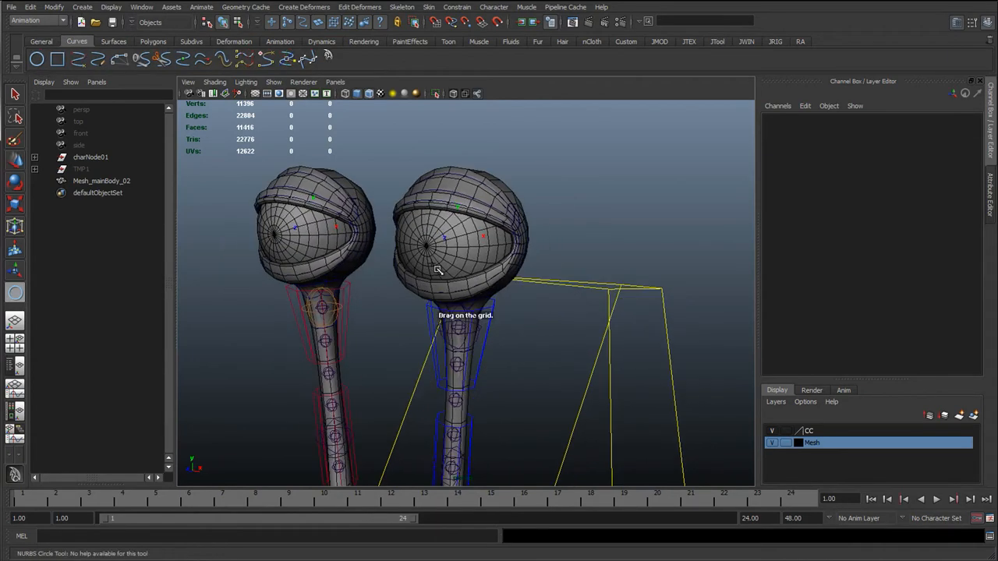
key(space)
scroll(433, 269, up, 3)
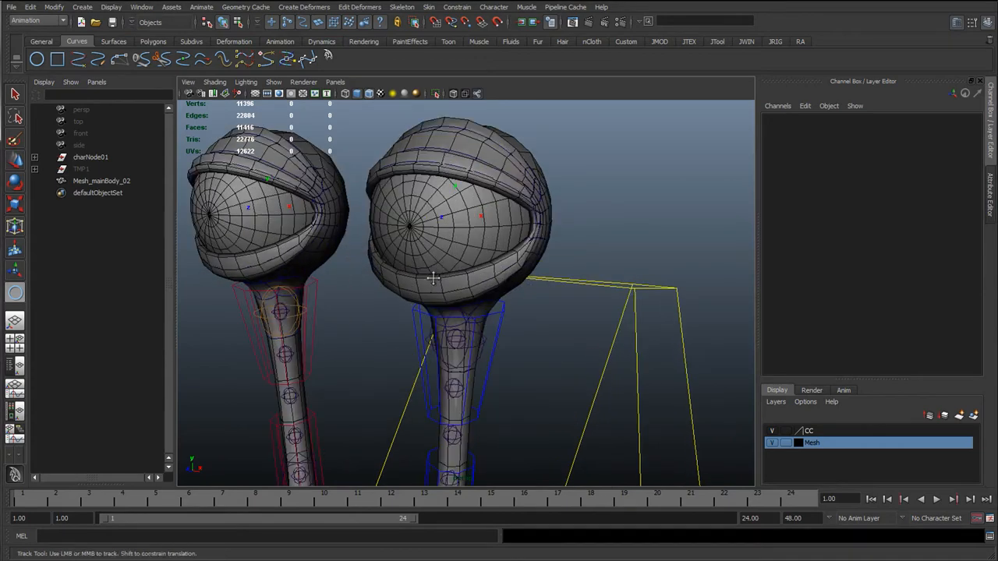
alt+middle_drag(433, 275, 437, 284)
key(4)
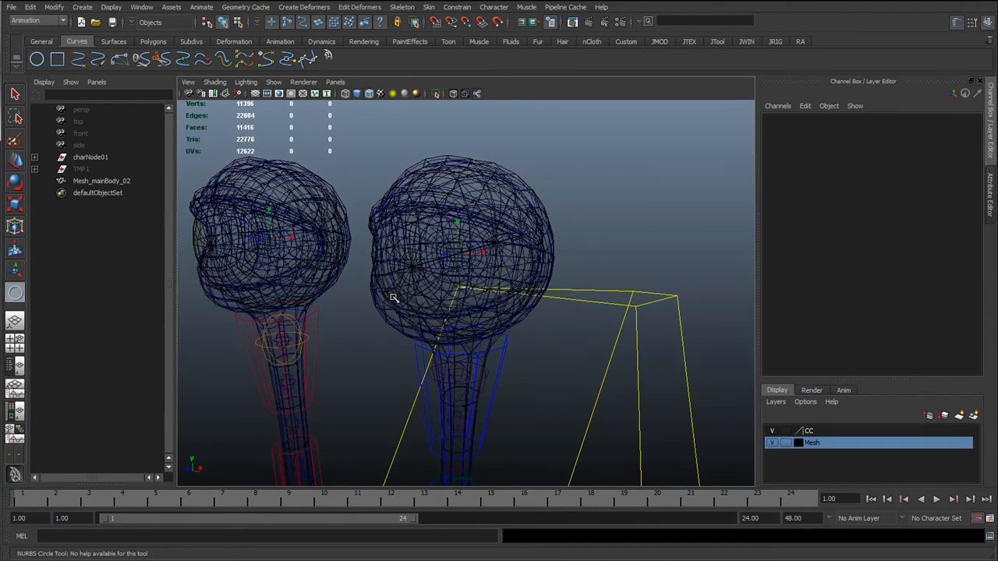
key(5)
click(278, 83)
click(291, 158)
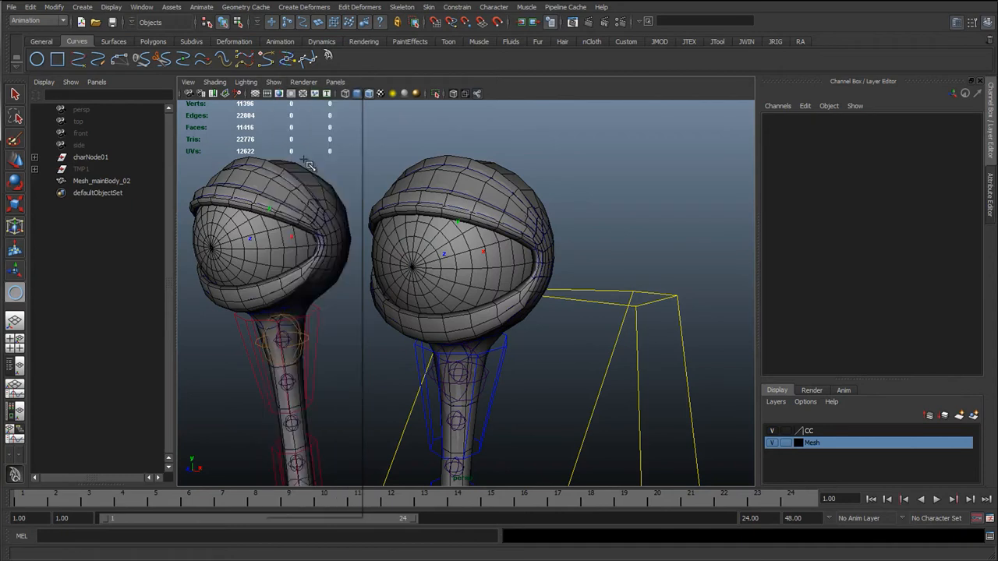
alt+drag(402, 295, 483, 305)
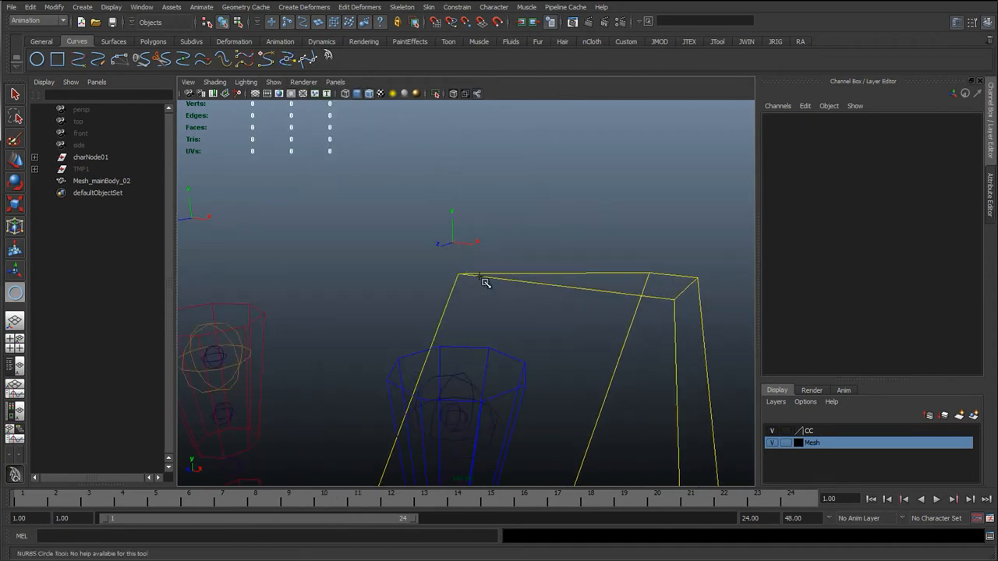
click(457, 248)
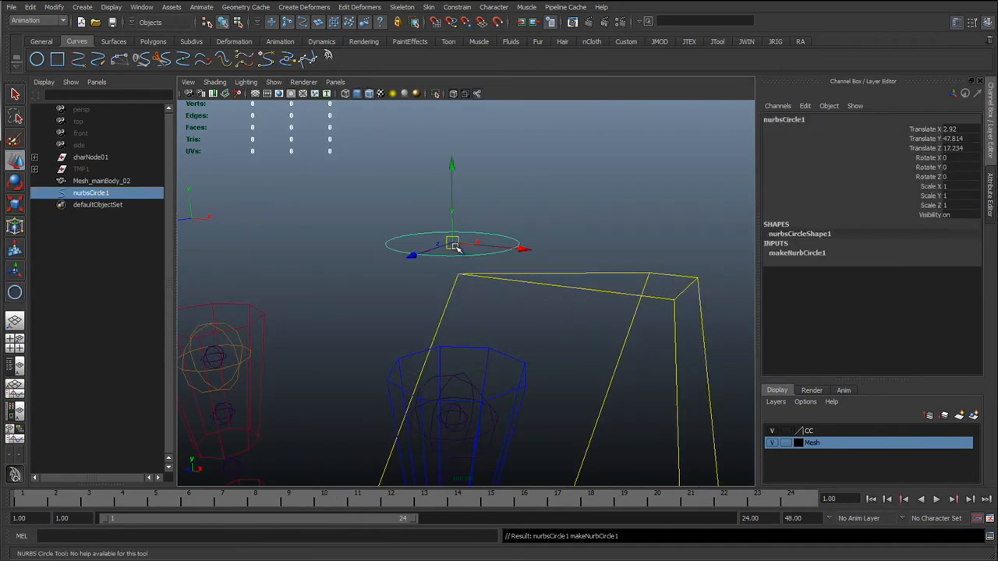
- Set the new circle's Rotate X to 90 so it stands upright
alt+drag(451, 247, 475, 247)
key(e)
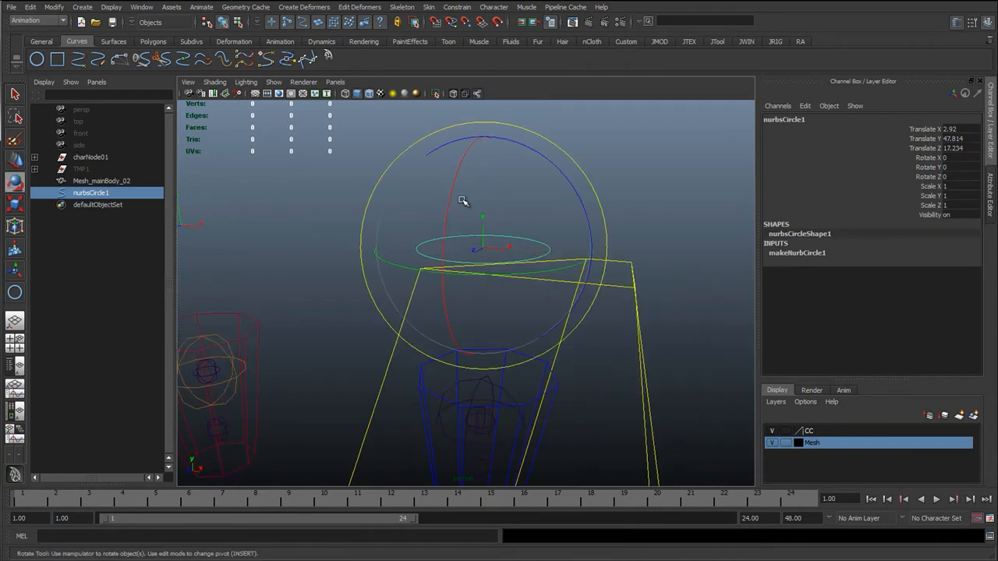
drag(457, 182, 460, 204)
double_click(946, 157)
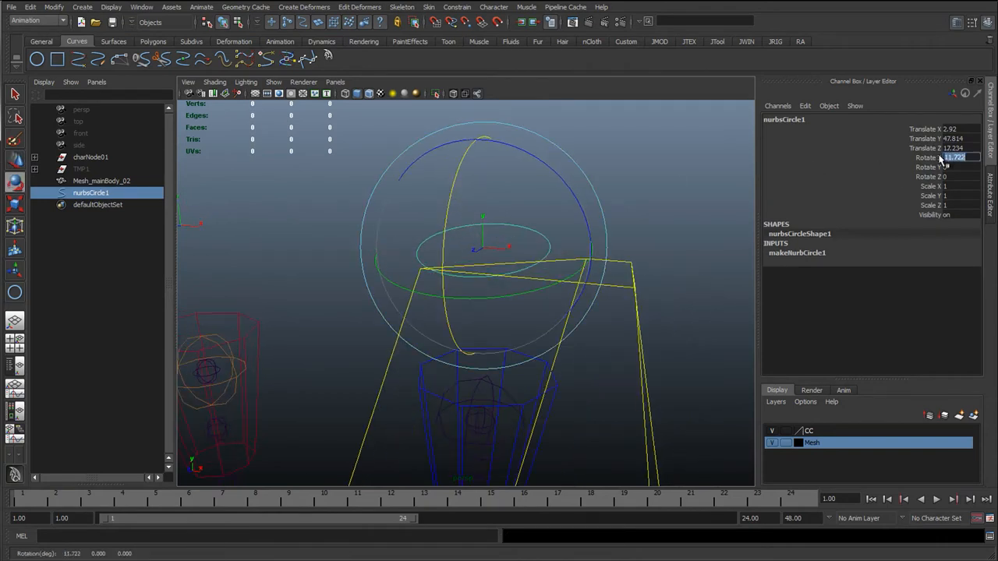
text(90)
key(Return)
- Show polygons again and scale the circle uniformly to about 2.793 so it encloses the left eye
key(r)
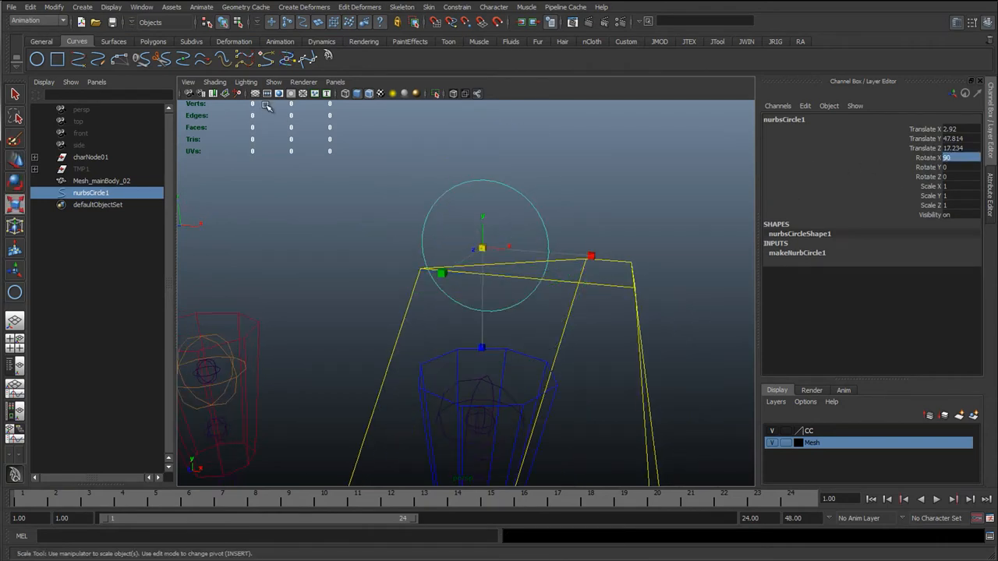
click(273, 82)
click(295, 156)
drag(488, 351, 669, 372)
right_drag(541, 373, 549, 372)
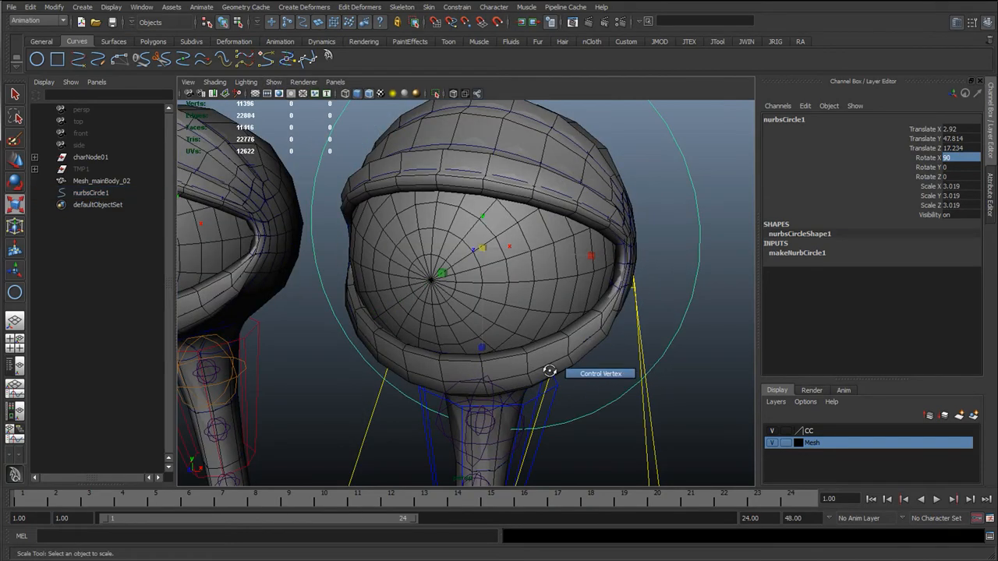
alt+drag(550, 372, 557, 370)
key(ctrl+z)
alt+right_drag(561, 352, 553, 344)
alt+drag(539, 323, 543, 342)
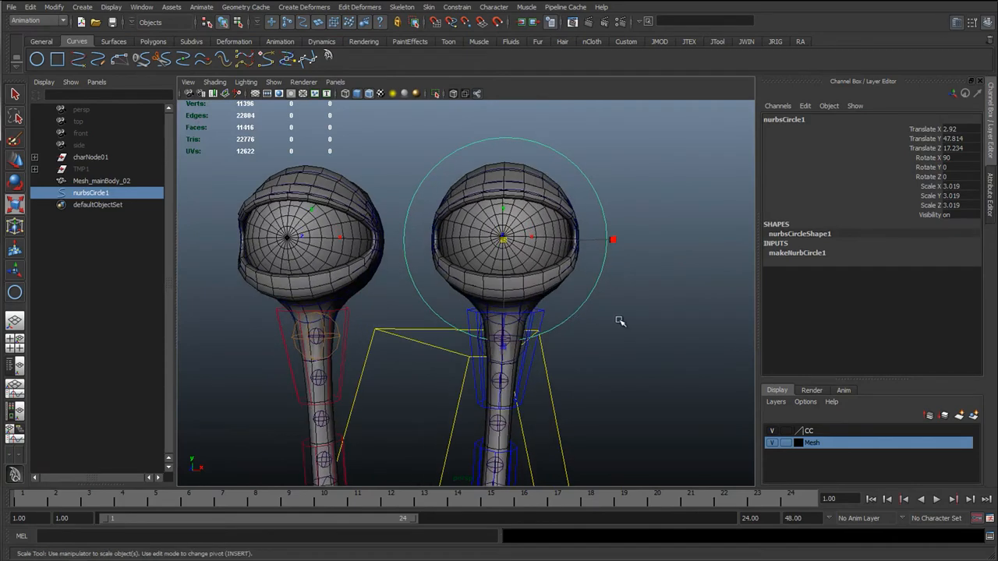
middle_drag(619, 320, 608, 315)
- Examine the circle's fit around the left eyeball from the front and the side
key(w)
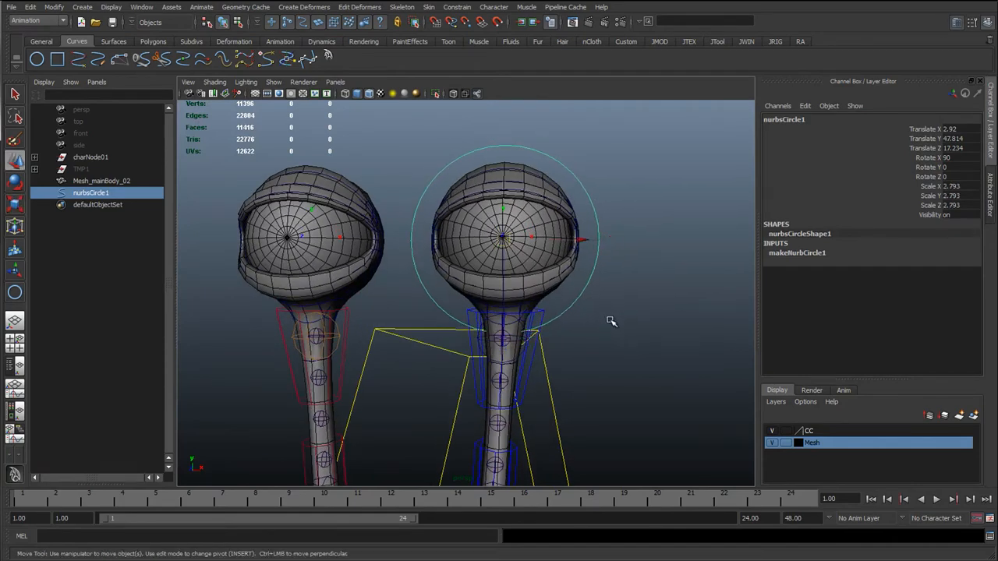
click(608, 320)
alt+drag(608, 320, 544, 205)
click(544, 202)
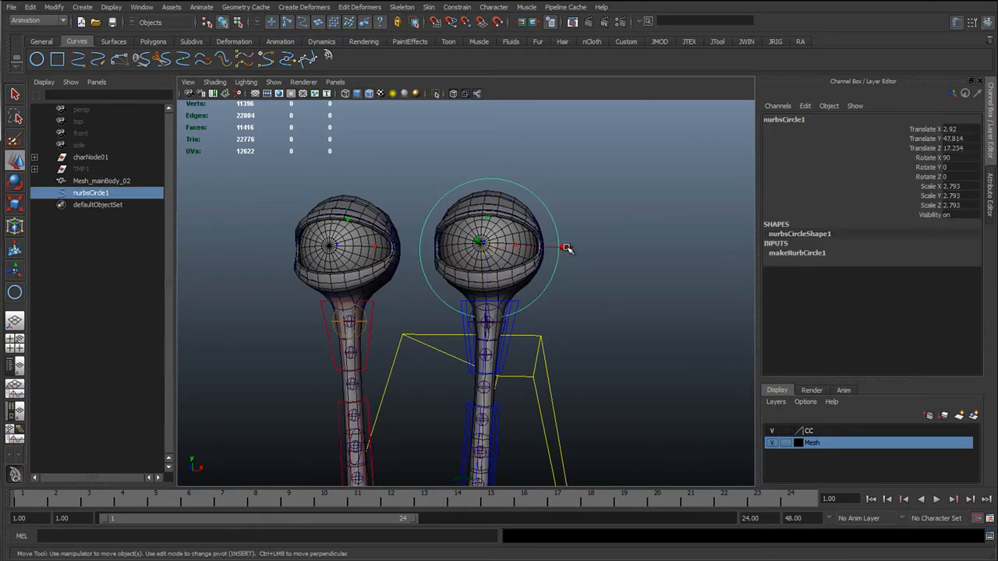
alt+drag(567, 248, 590, 301)
key(e)
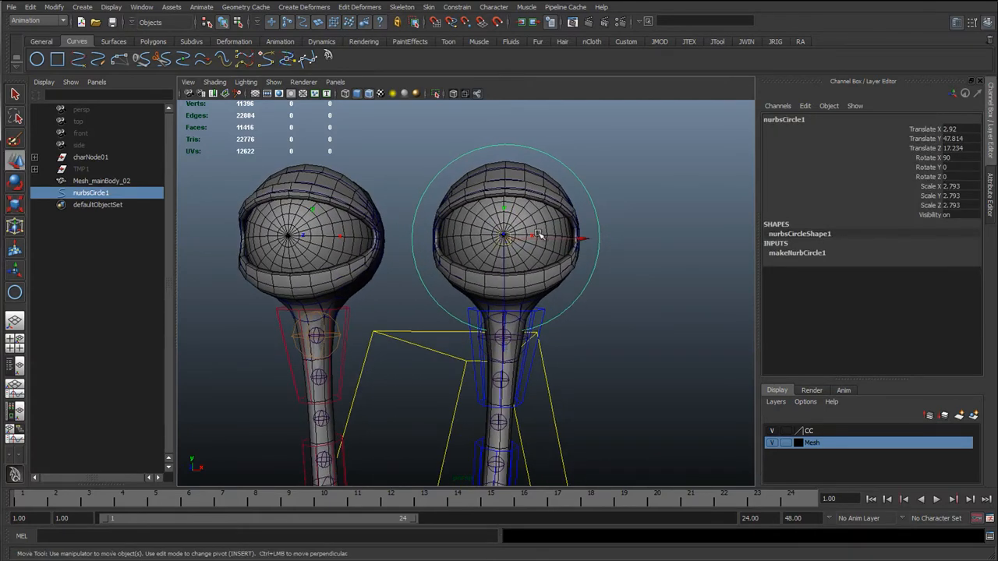
alt+drag(397, 307, 328, 280)
key(w)
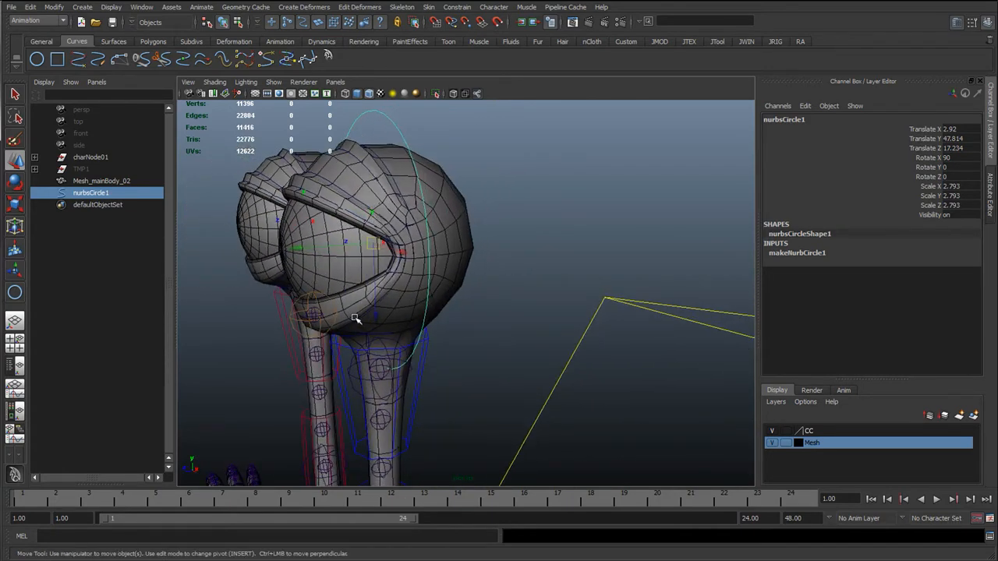
key(f)
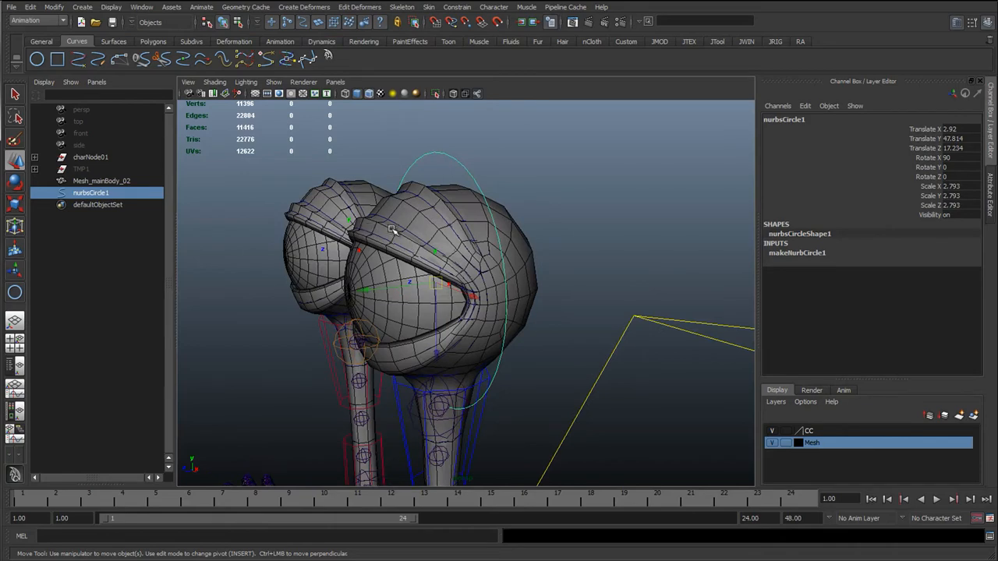
alt+drag(398, 267, 547, 331)
alt+right_drag(547, 330, 394, 242)
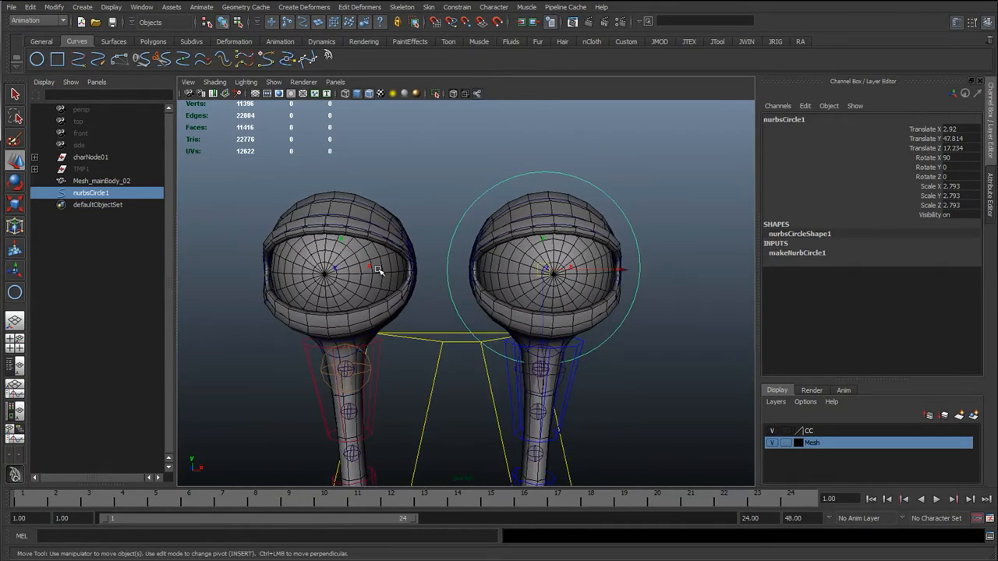
- Hide polygons and duplicate the left eye's circle, setting the copy's Translate X to -2.92 so it surrounds the right eye
alt+drag(477, 261, 438, 270)
alt+right_drag(438, 270, 538, 282)
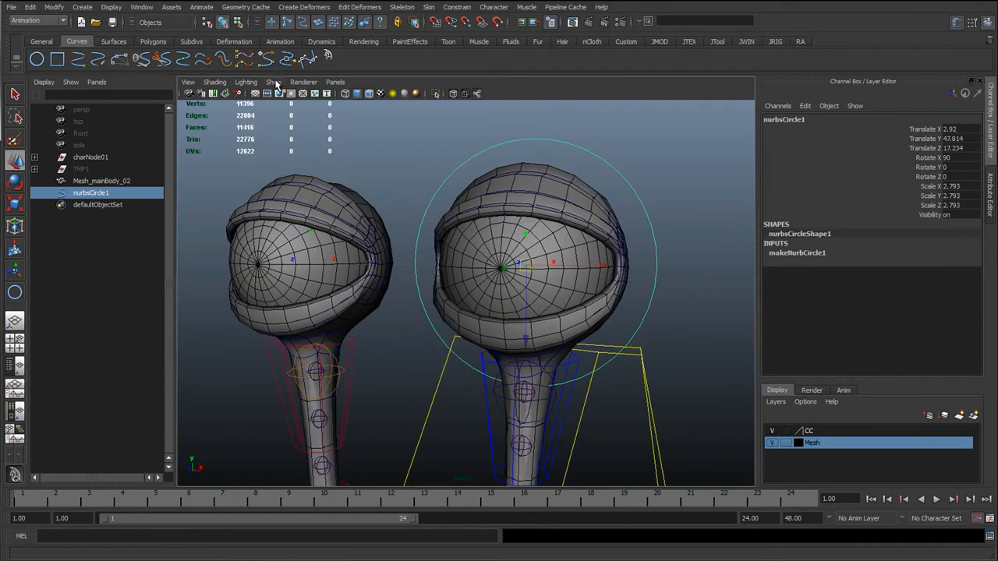
click(274, 83)
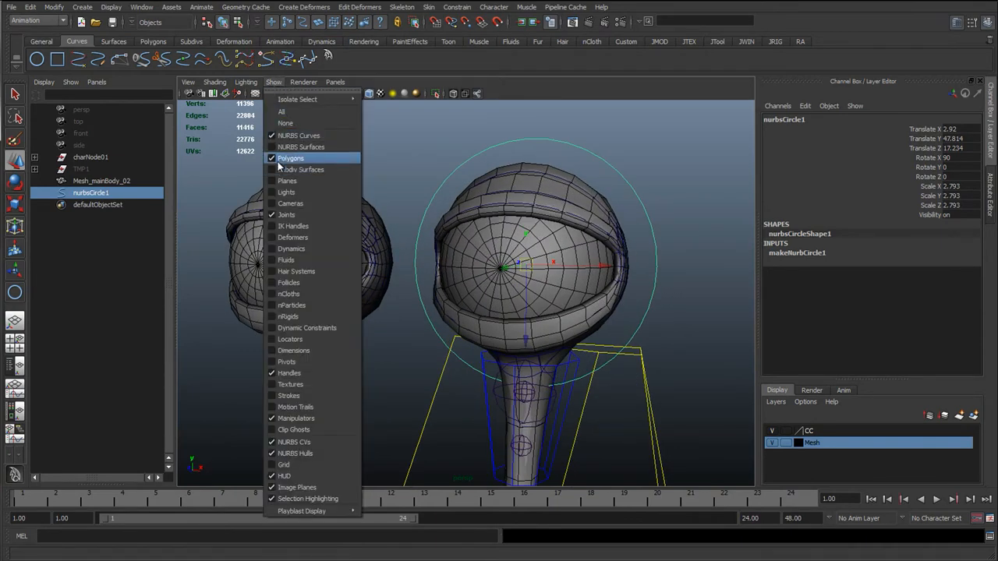
click(308, 163)
alt+drag(502, 227, 512, 236)
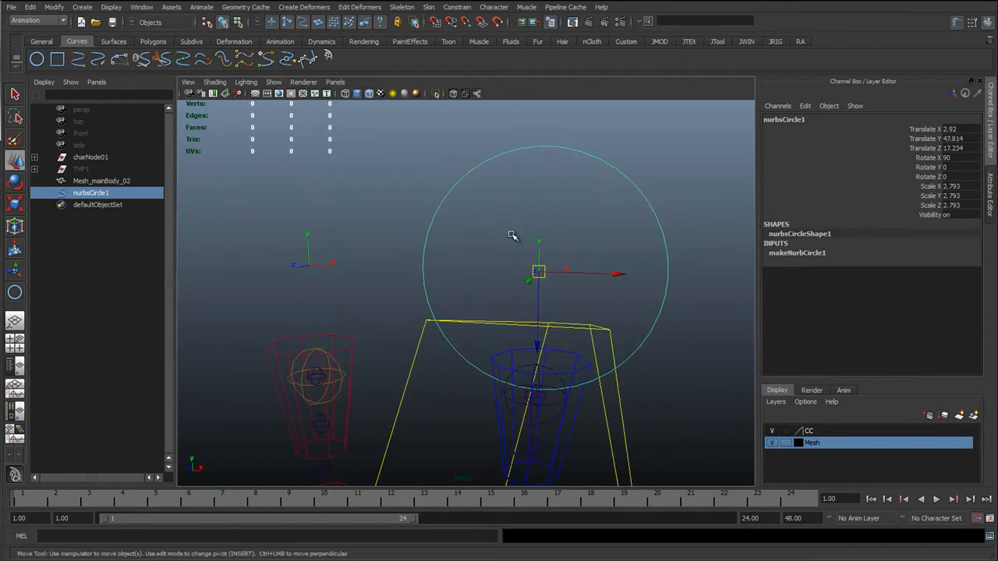
key(ctrl+d)
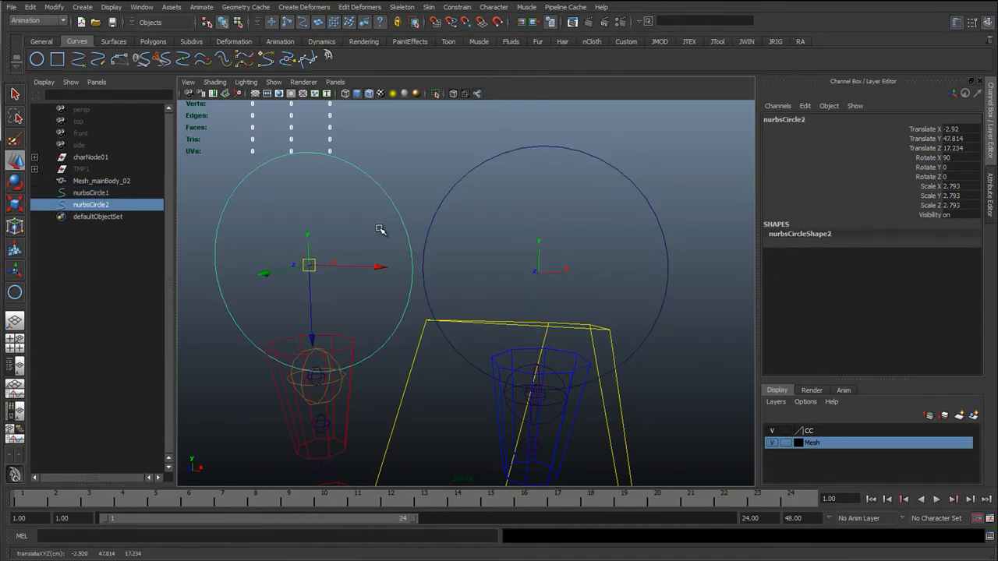
- Freeze the translate, rotate and scale transformations of both eye circles
shift+click(488, 158)
click(717, 42)
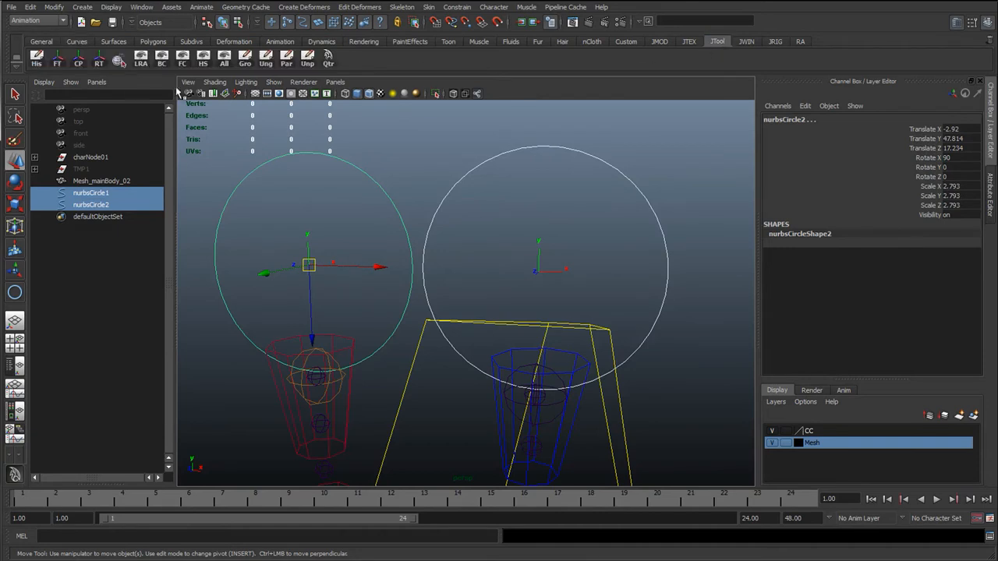
click(58, 60)
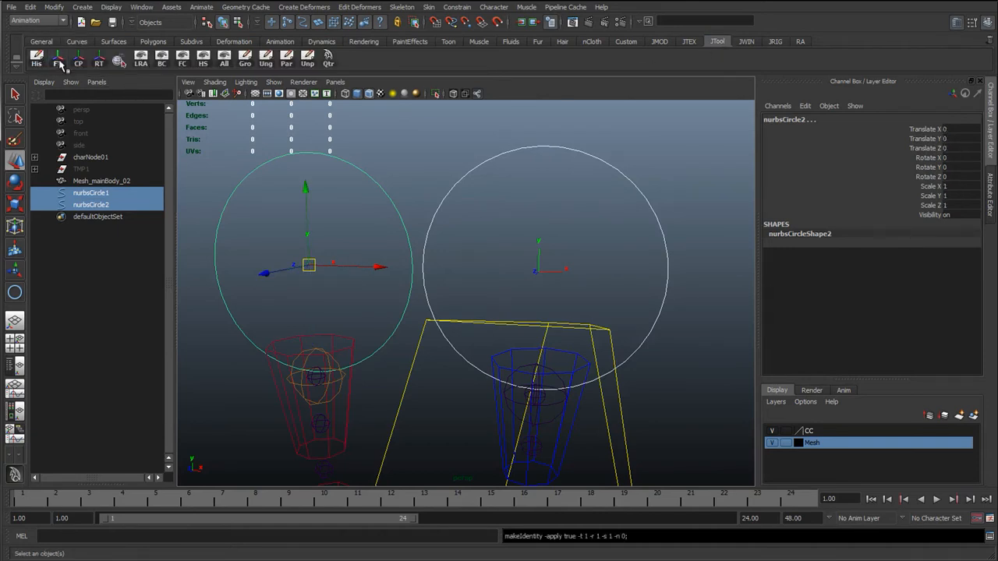
click(275, 82)
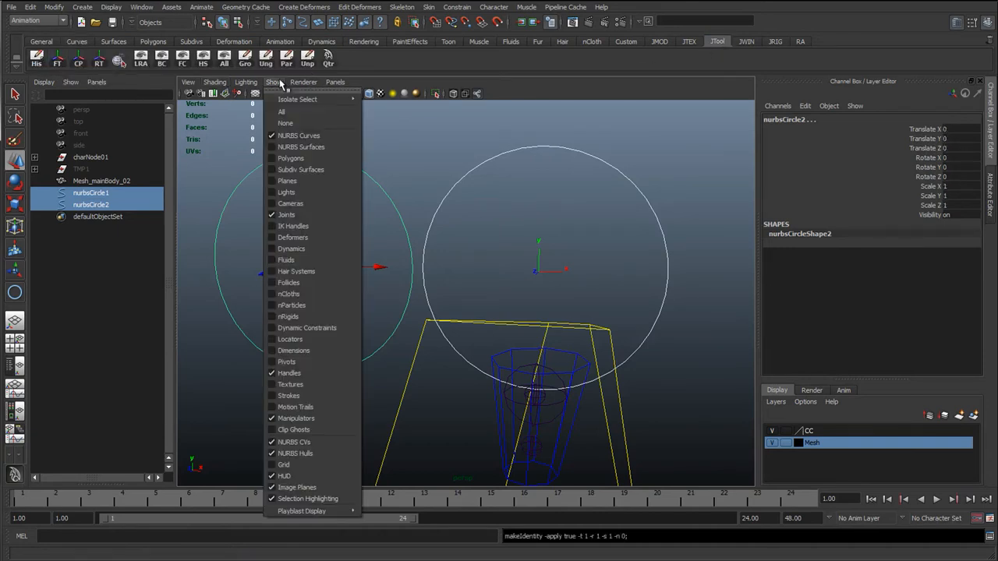
click(280, 84)
- Examine where the left and right antenna end controls sit in the scene hierarchy relative to the new eye circles
scroll(457, 316, down, 5)
alt+middle_drag(457, 317, 377, 248)
scroll(377, 248, up, 2)
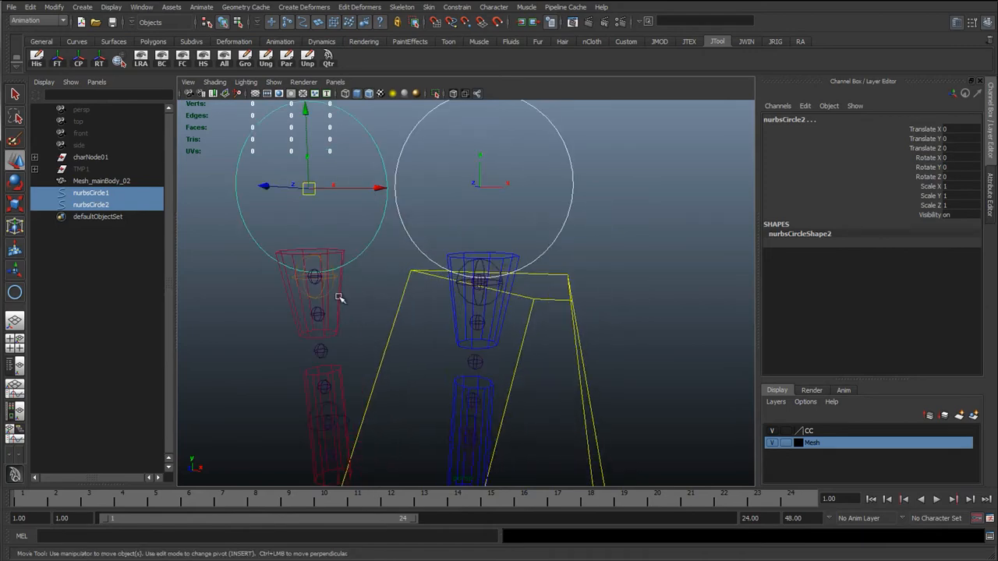
click(340, 297)
shift+click(453, 315)
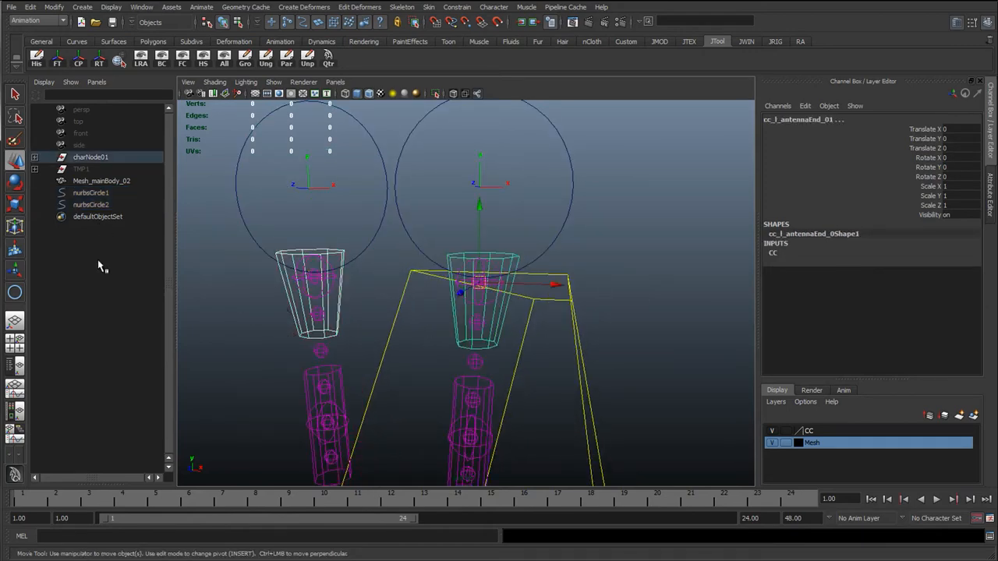
key(f)
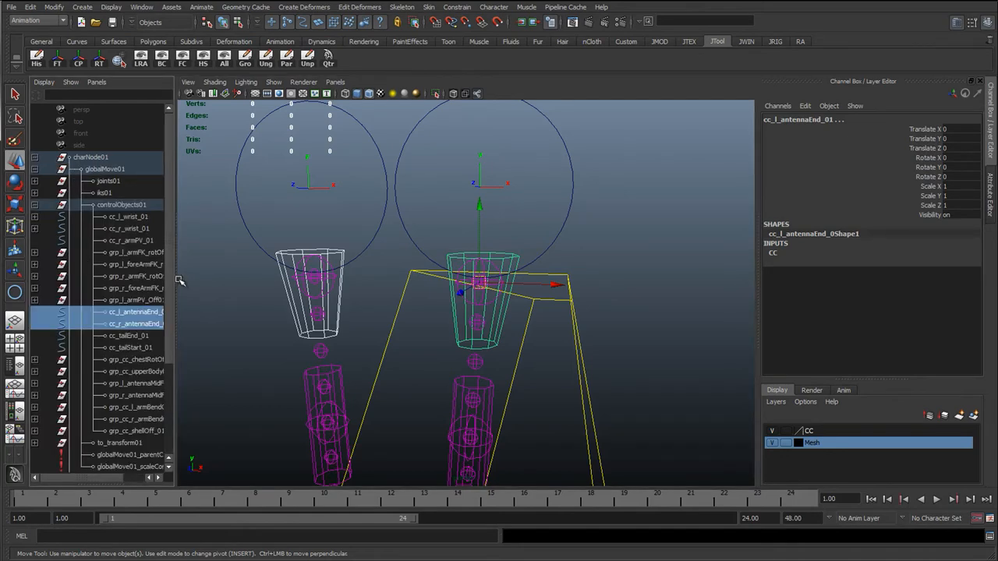
drag(178, 286, 243, 295)
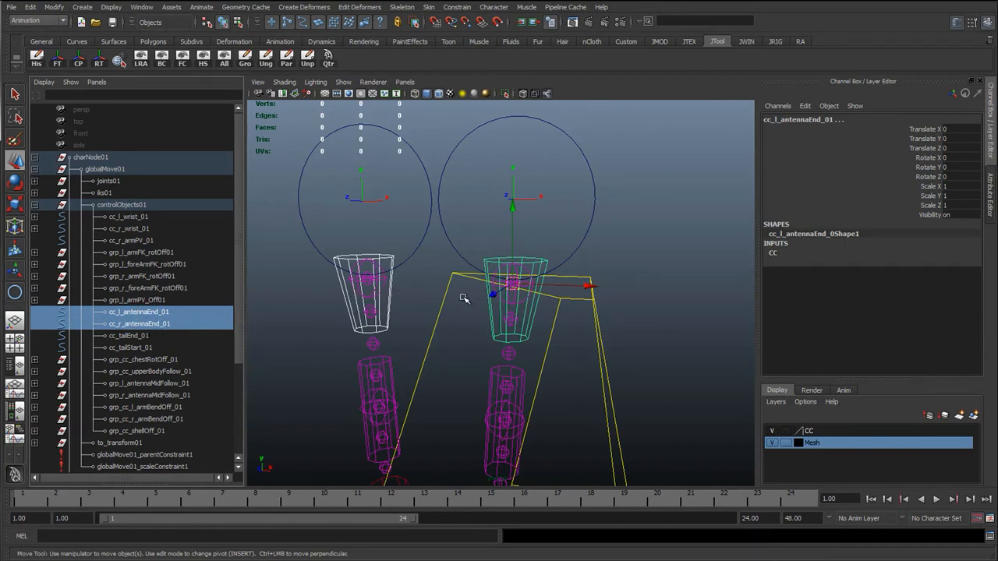
click(493, 318)
shift+drag(587, 206, 621, 216)
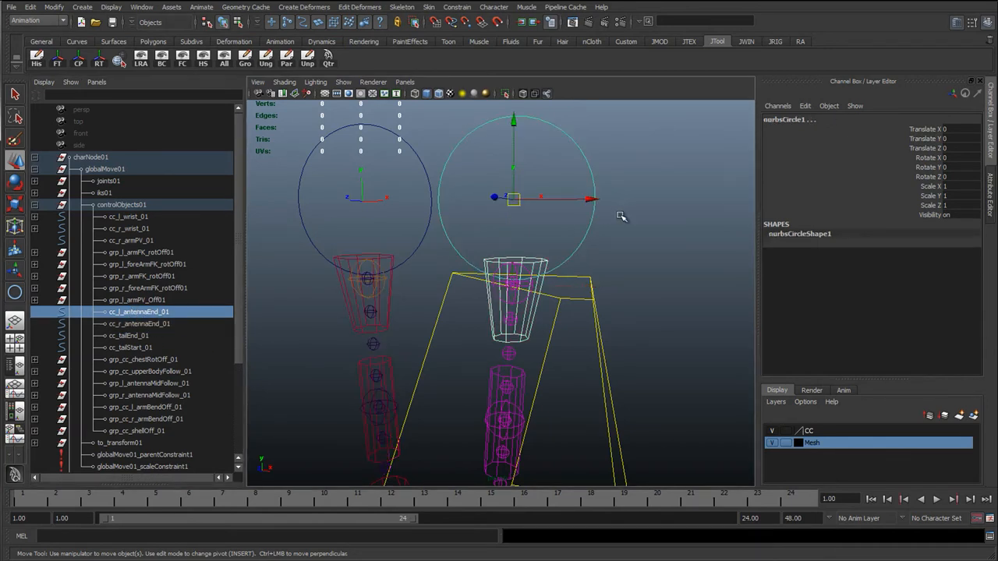
- Parent both eye circles under the controlObjects01 group
click(442, 217)
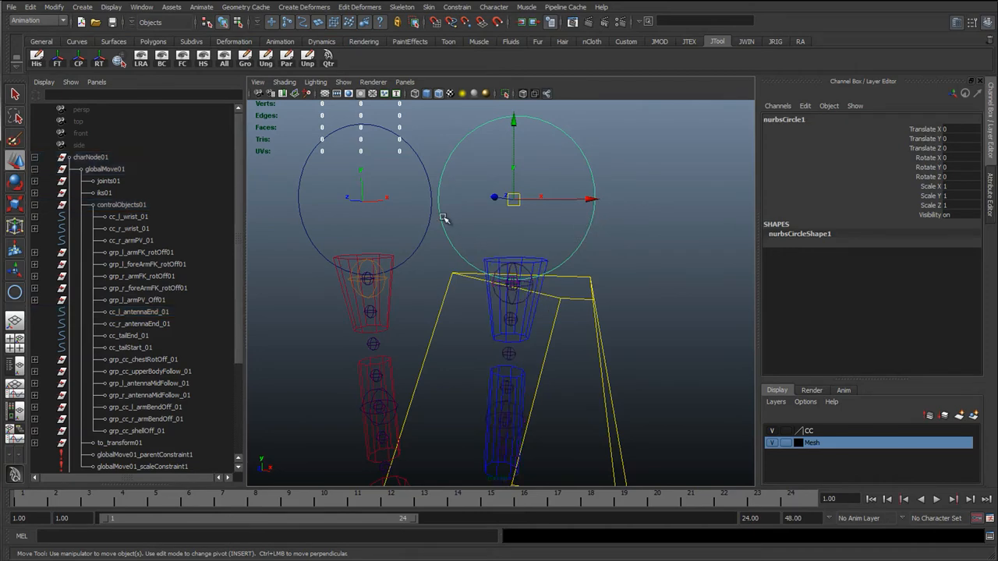
shift+click(306, 237)
scroll(209, 265, down, 4)
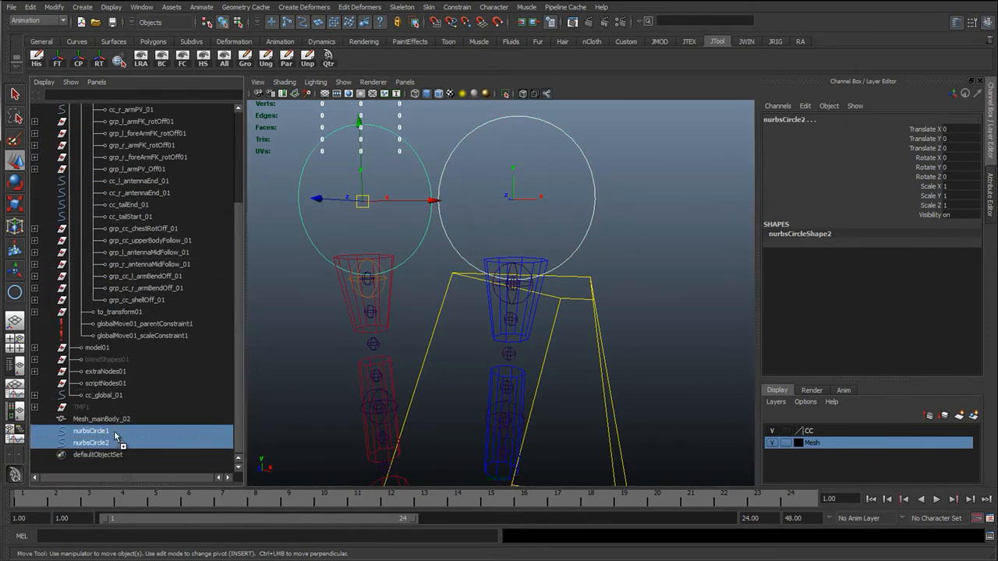
middle_drag(114, 442, 110, 430)
key(ctrl+z)
scroll(117, 335, up, 5)
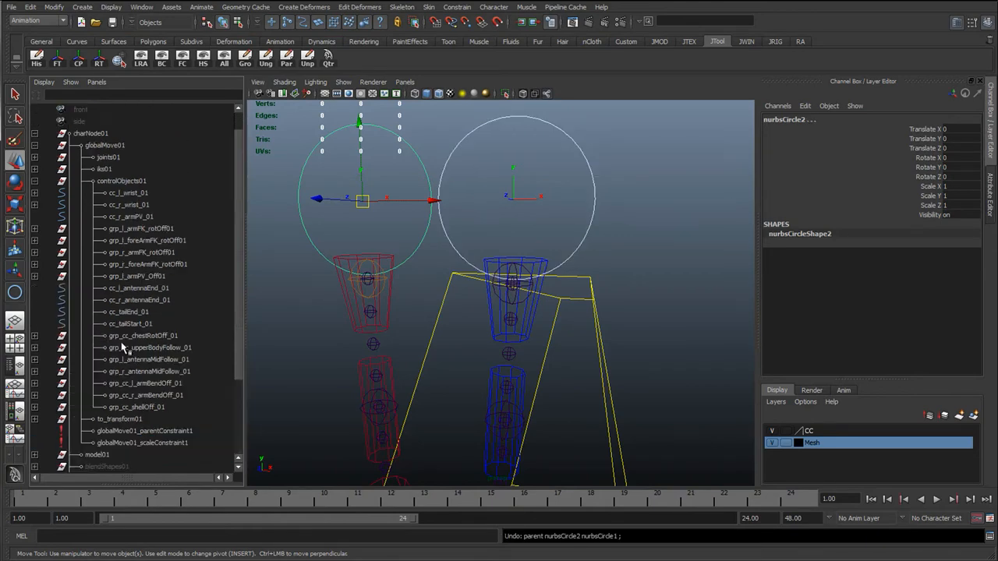
click(121, 204)
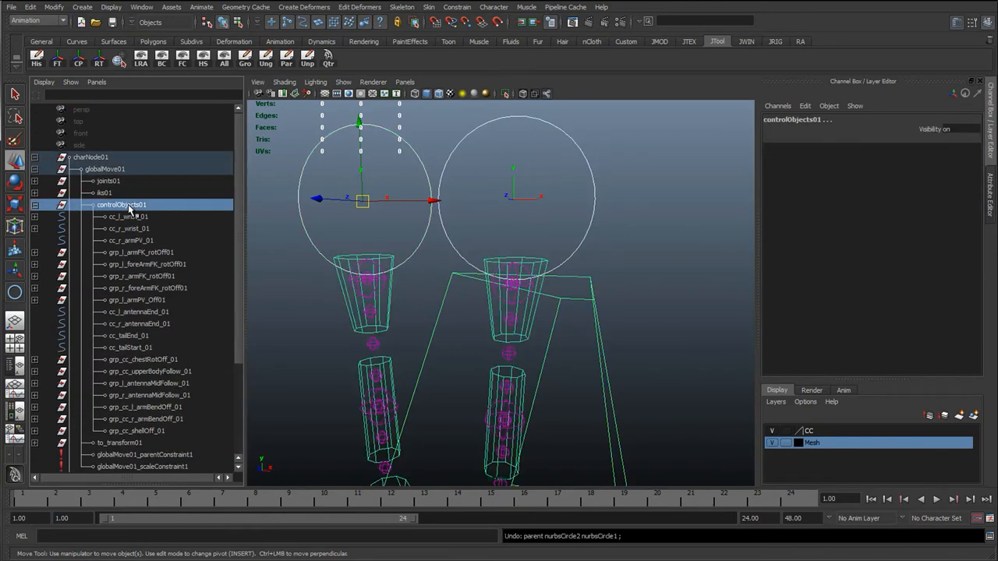
key(p)
scroll(144, 445, down, 3)
- Rename the left eye's circle cc_l_eye_01 and the right eye's circle cc_r_eye_01
double_click(144, 312)
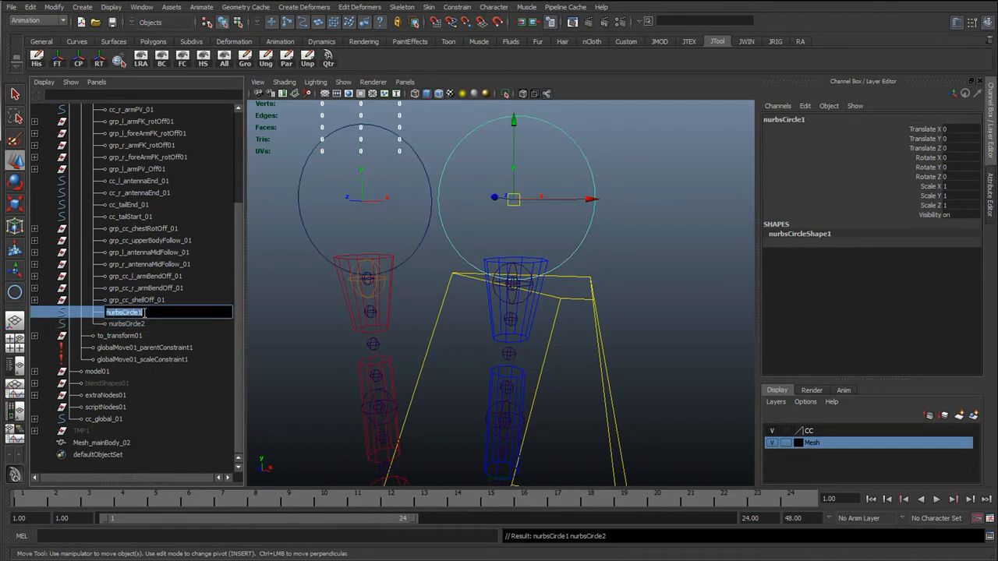
text(cc_l_eye_01)
key(Return)
key(ctrl+c)
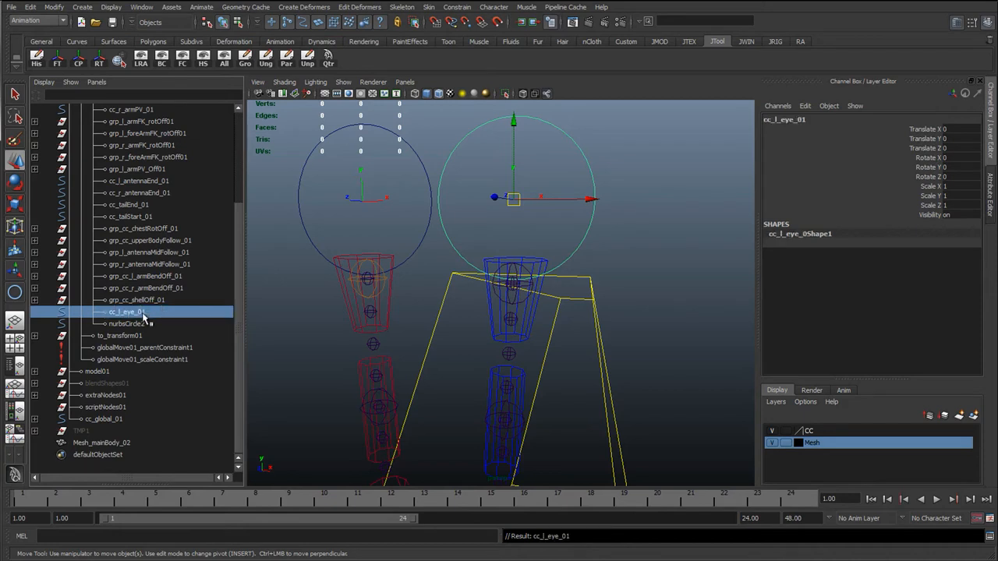
double_click(133, 325)
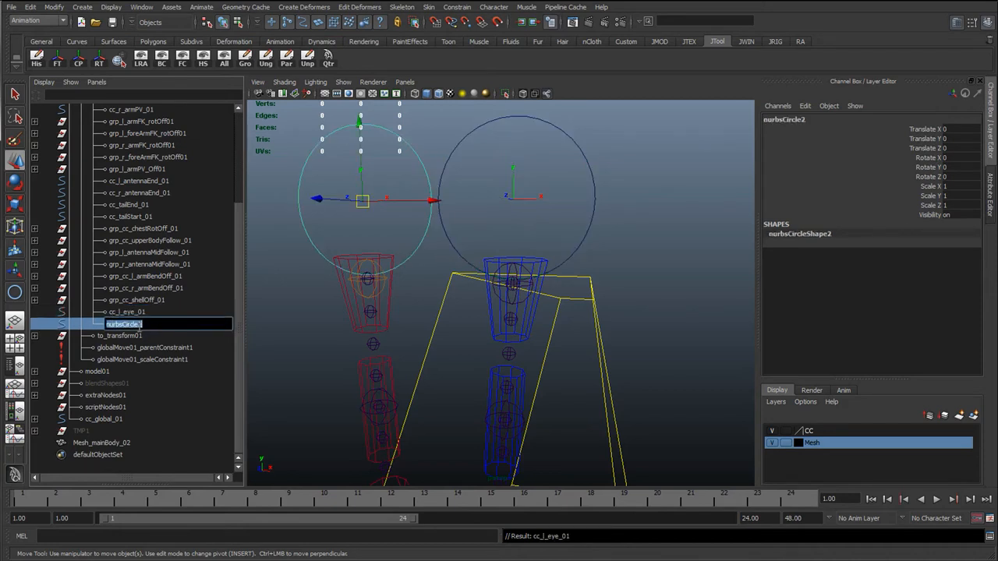
key(ctrl+v)
text(r)
key(Return)
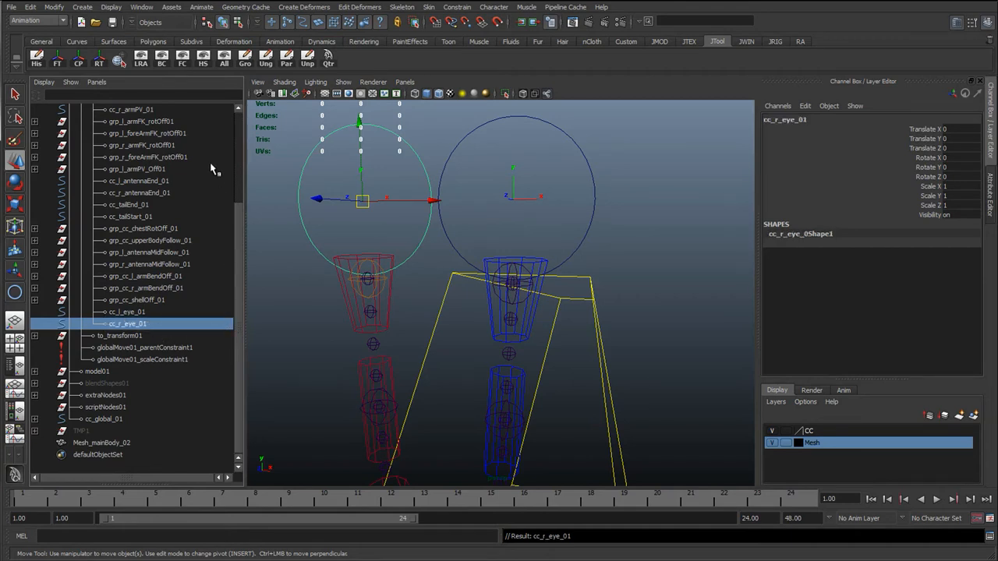
- Parent cc_l_antennaEnd_01 under cc_l_eye_01 and cc_r_antennaEnd_01 under cc_r_eye_01
click(533, 263)
shift+drag(569, 227, 605, 251)
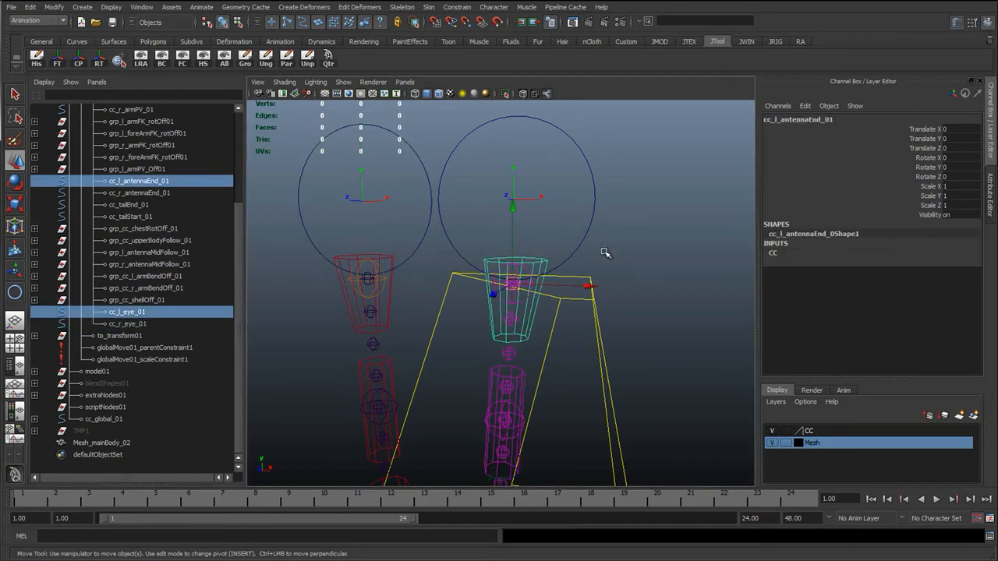
click(560, 231)
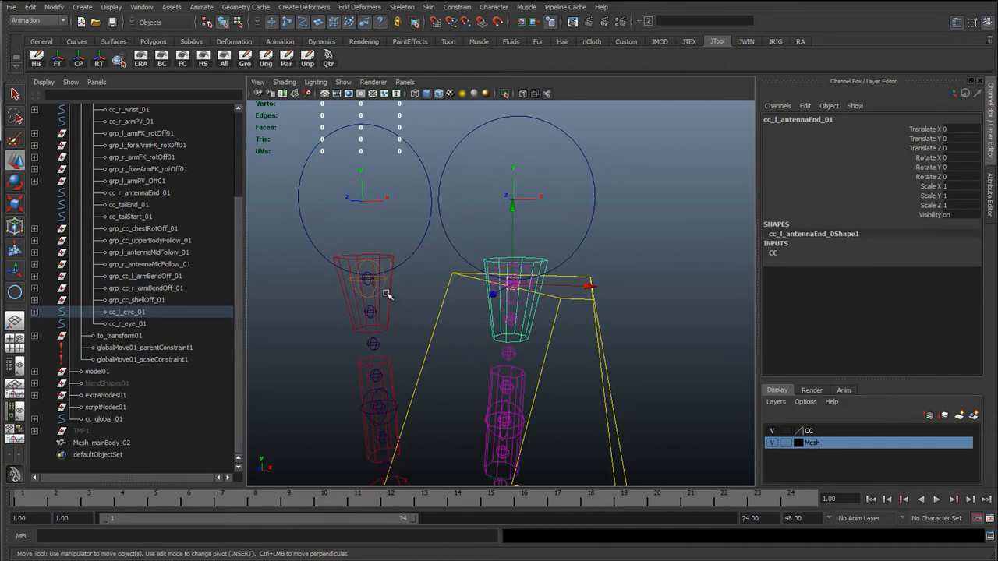
click(385, 297)
shift+click(421, 232)
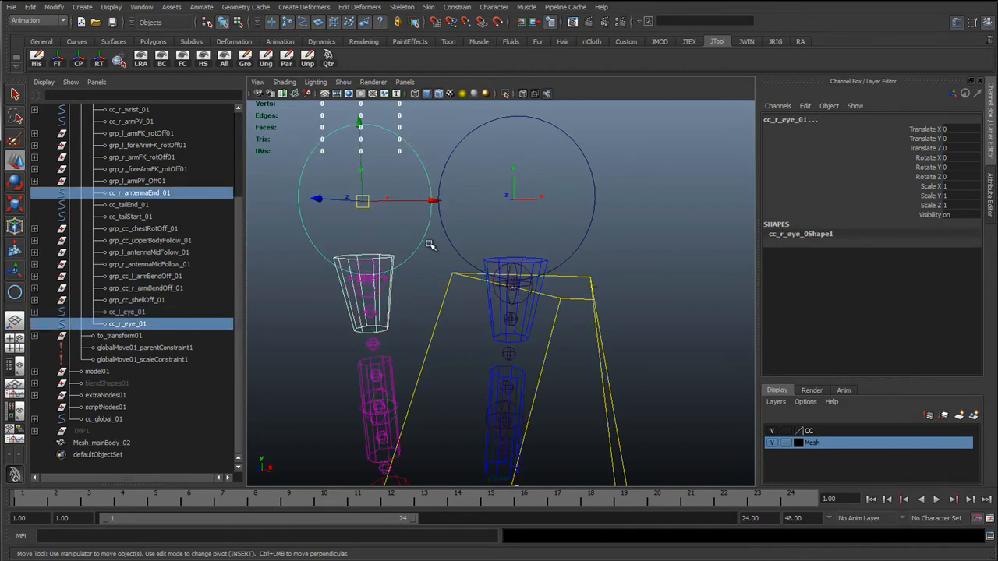
click(386, 263)
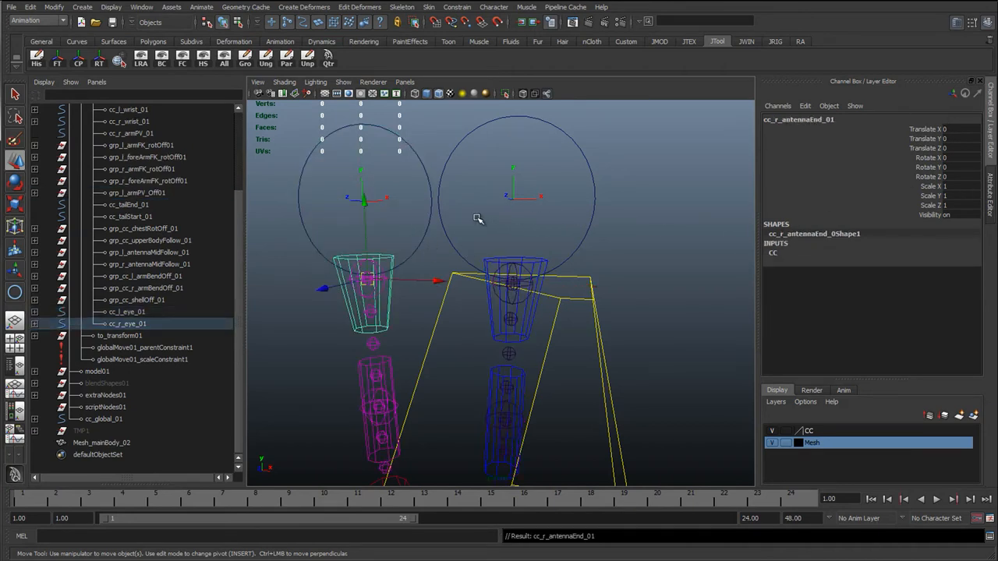
drag(428, 192, 451, 199)
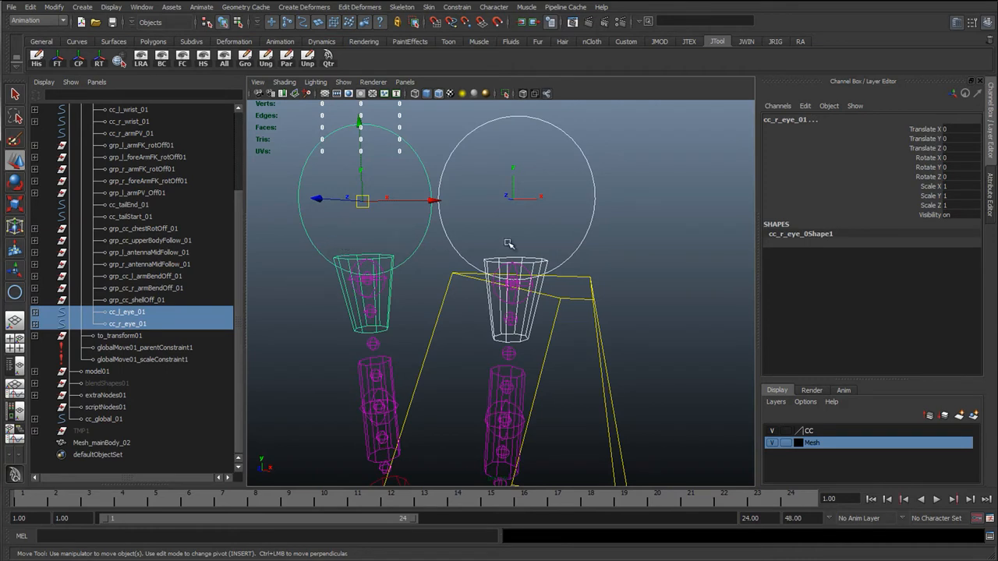
- Enable drawing overrides on the shape of cc_l_eye_01 and set its colour to blue
click(594, 216)
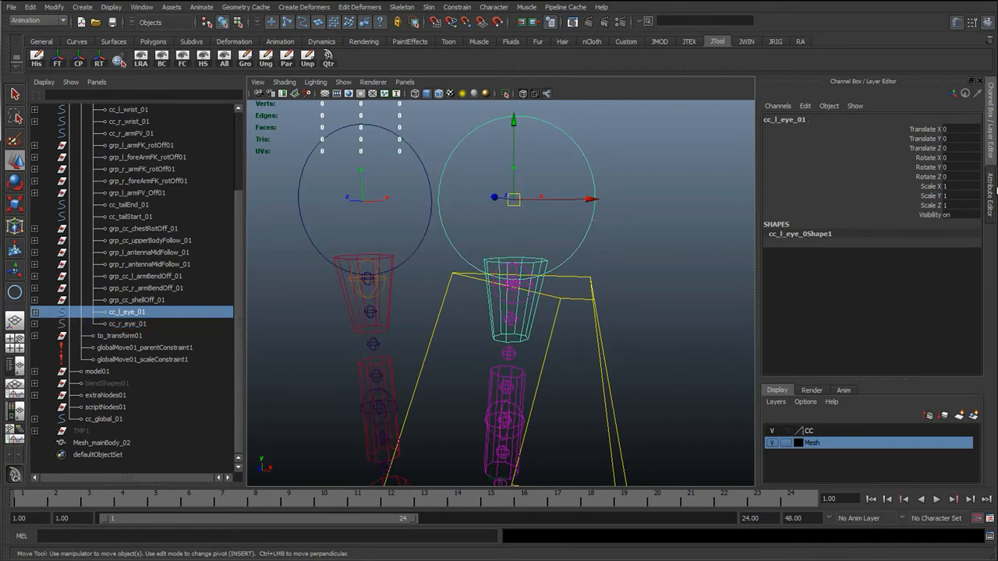
click(997, 189)
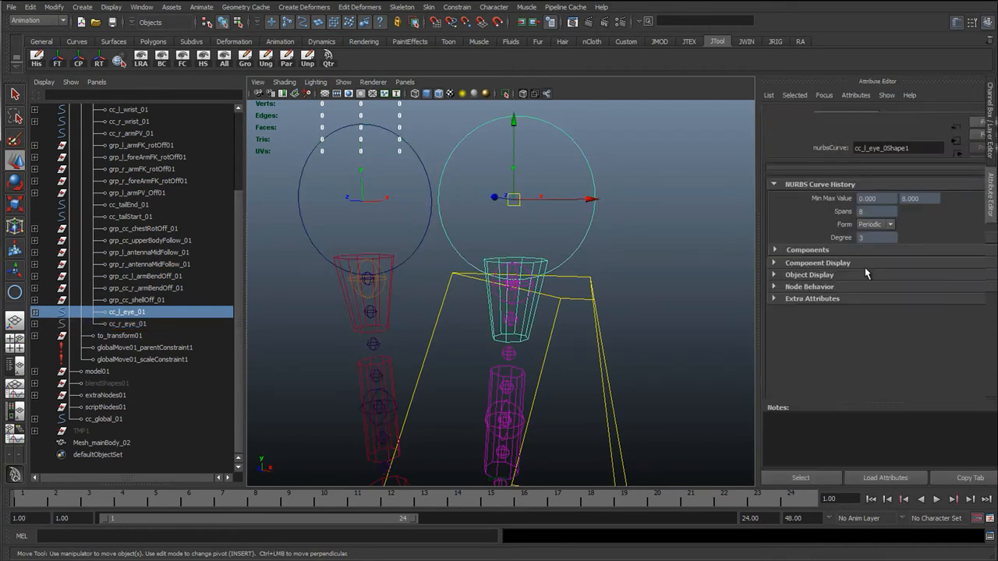
click(772, 274)
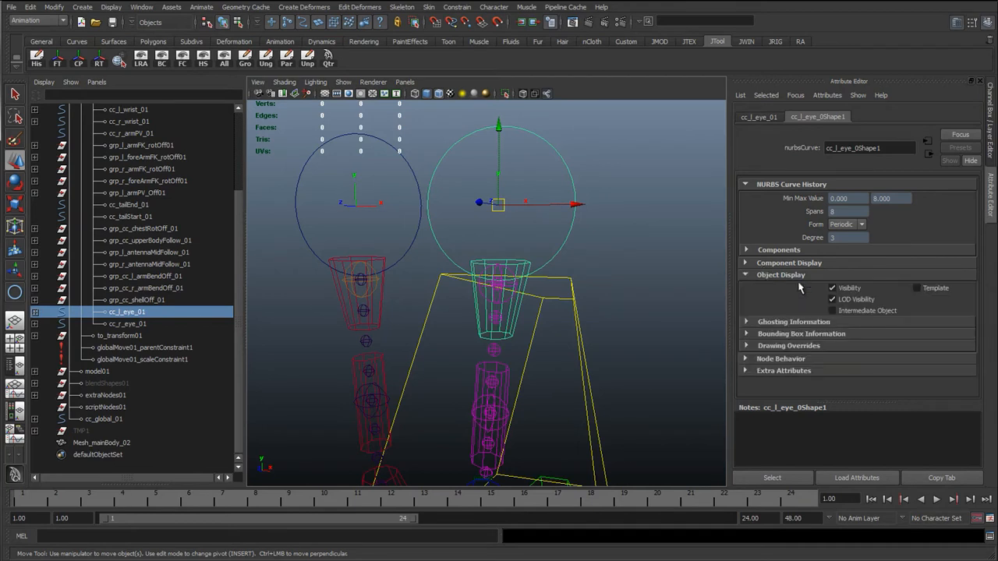
click(786, 347)
scroll(835, 294, down, 3)
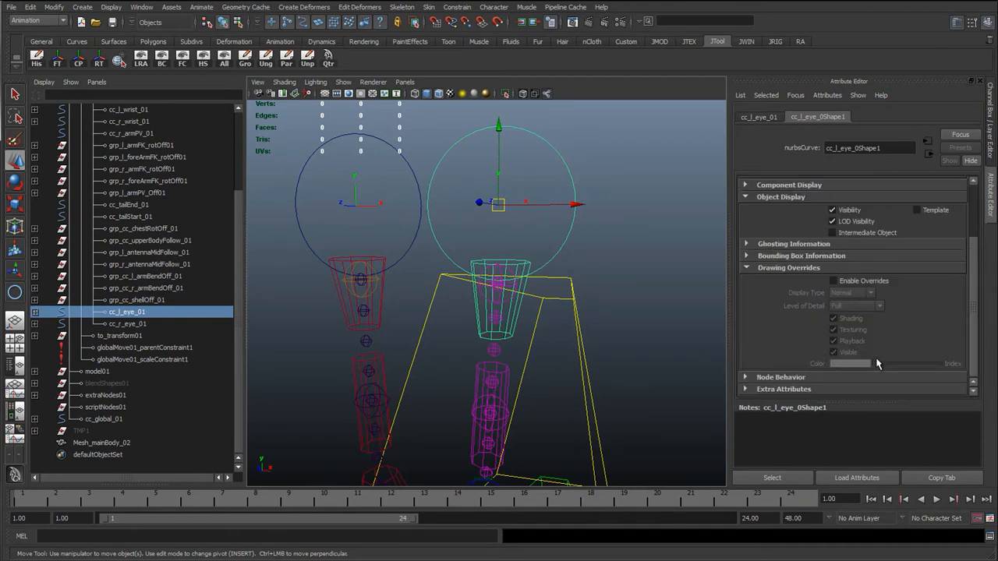
click(852, 280)
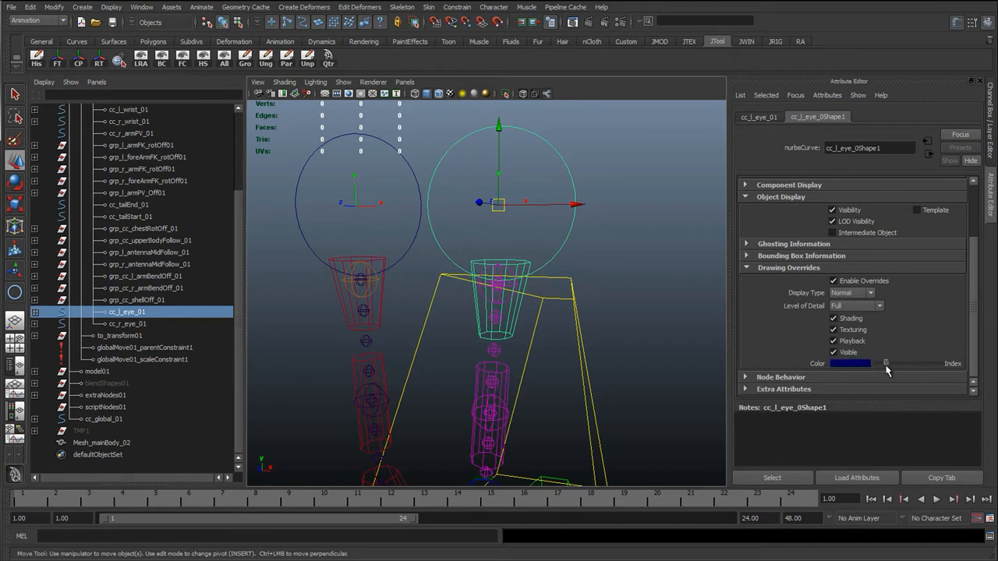
drag(887, 366, 889, 366)
click(645, 264)
- Enable drawing overrides on the shape of cc_r_eye_01, set its colour to dark red, and bring back the Channel Box
click(406, 239)
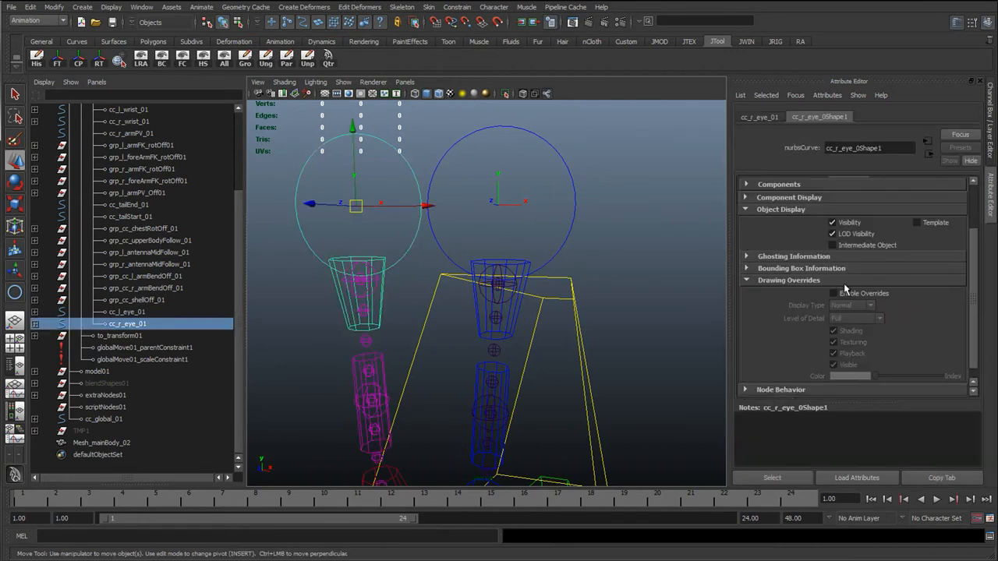
click(834, 293)
drag(882, 379, 881, 379)
click(594, 256)
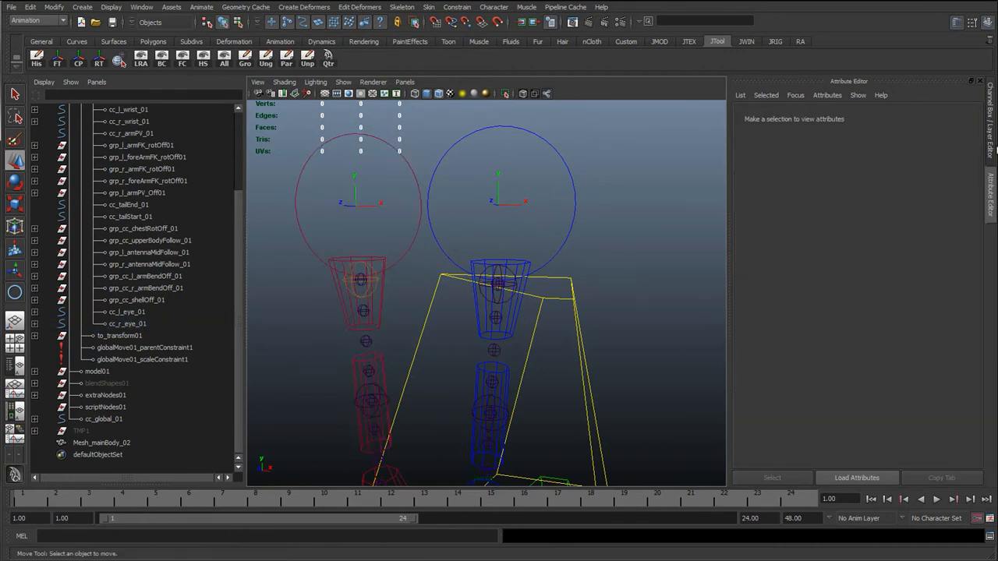
click(992, 185)
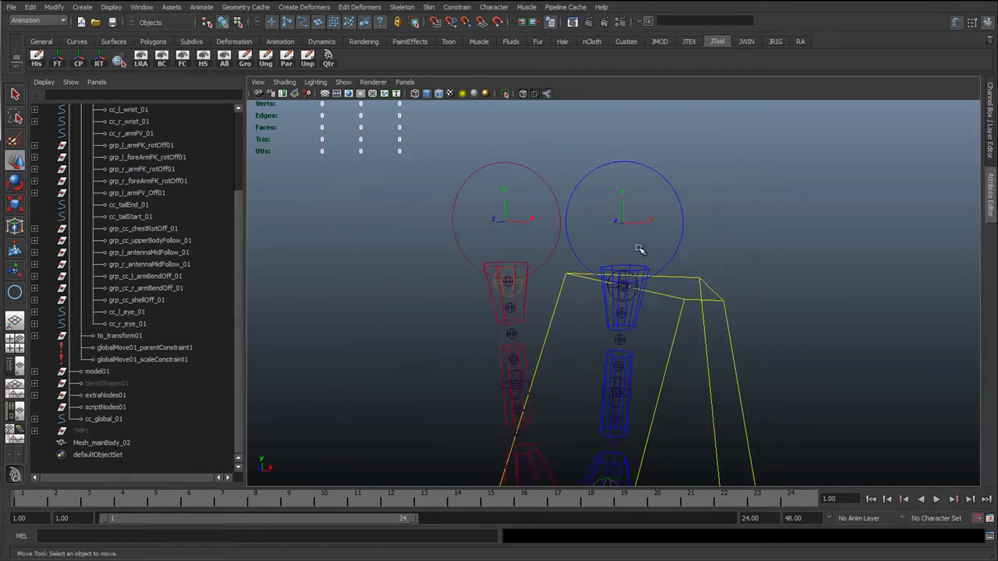
click(991, 193)
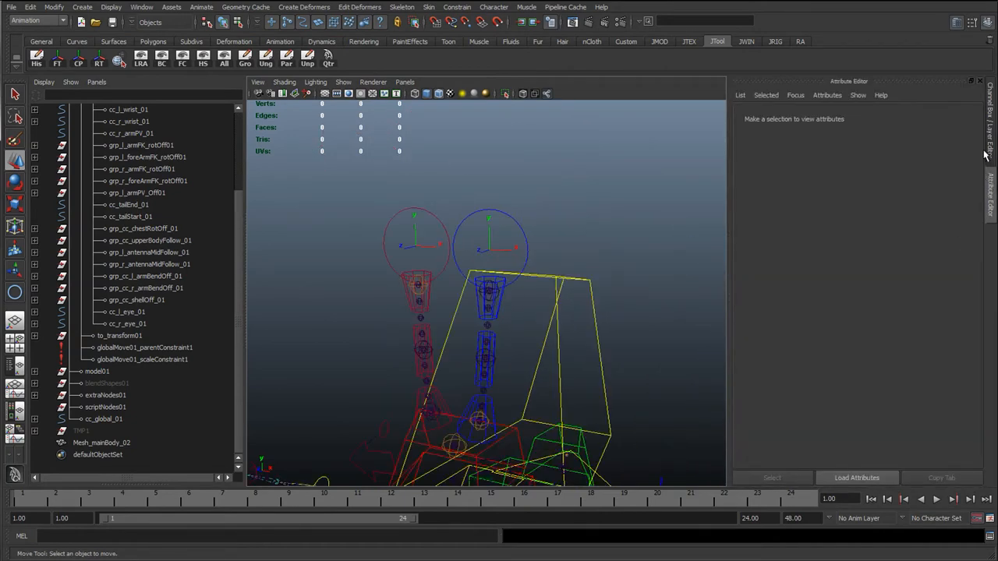
click(989, 148)
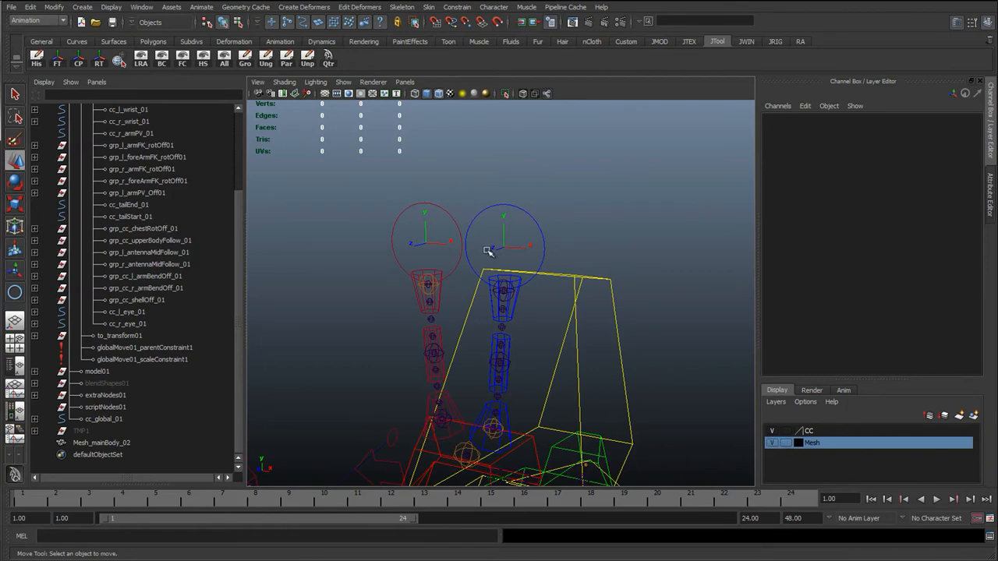
- Display polygons in the viewport again and select the right and left eyeball meshes
click(345, 83)
click(357, 158)
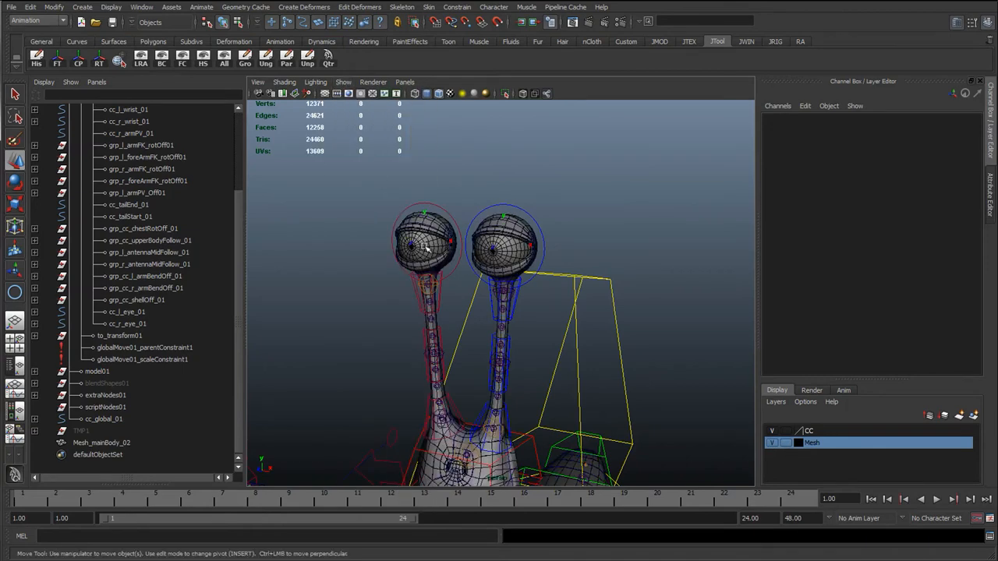
click(426, 244)
scroll(512, 273, up, 4)
key(q)
shift+click(503, 214)
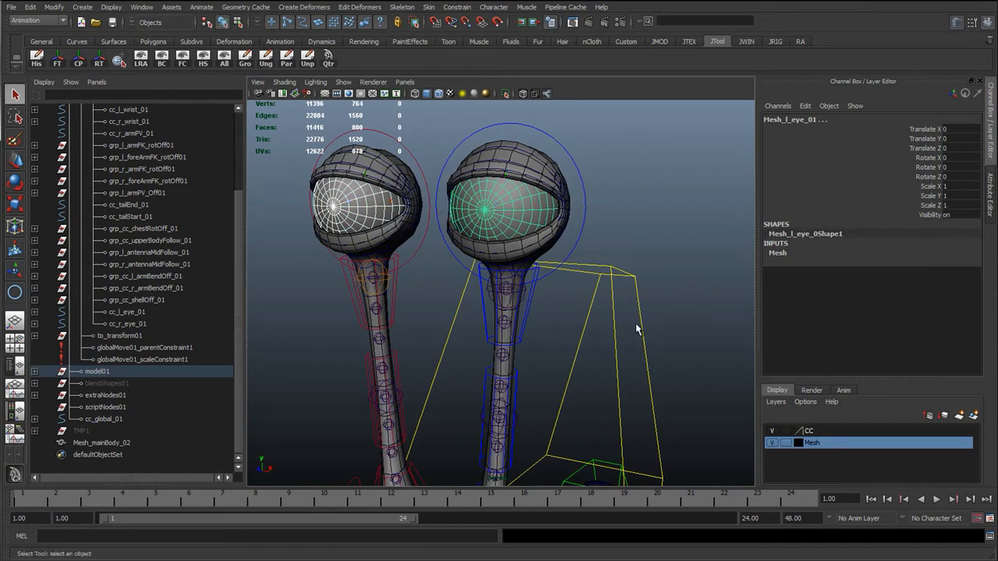
click(348, 82)
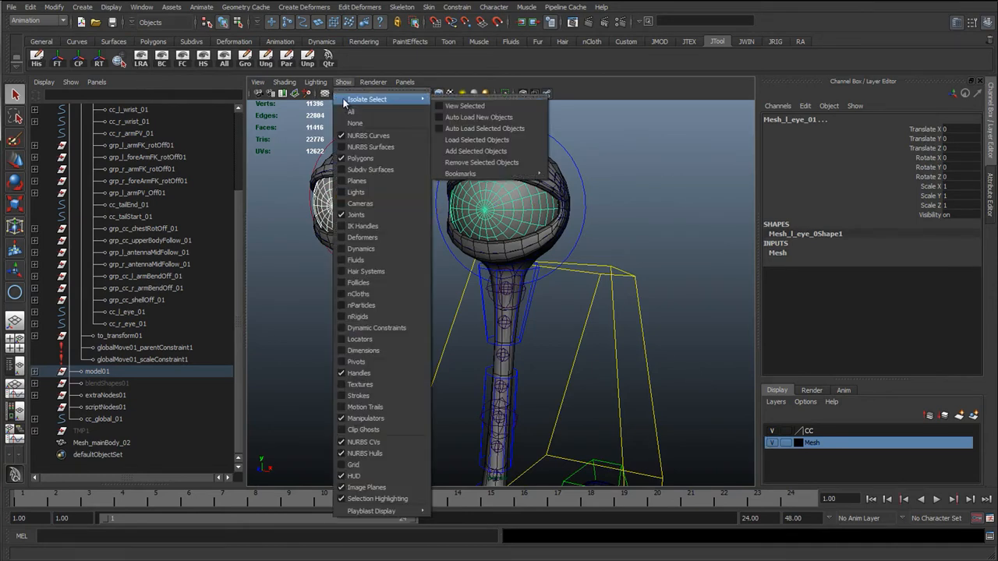
click(344, 84)
- Rotate cc_l_eye_01 as a test of the left antenna's movement and undo the rotation
click(567, 156)
key(e)
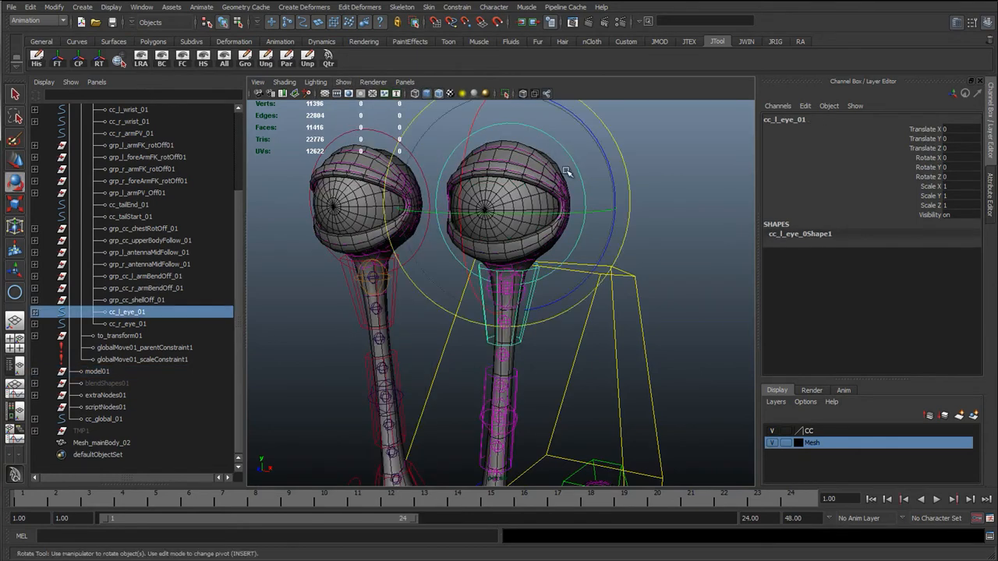
alt+right_drag(569, 173, 531, 251)
alt+middle_drag(517, 234, 436, 256)
drag(489, 183, 549, 276)
key(ctrl+z)
key(ctrl+z)
key(ctrl+z)
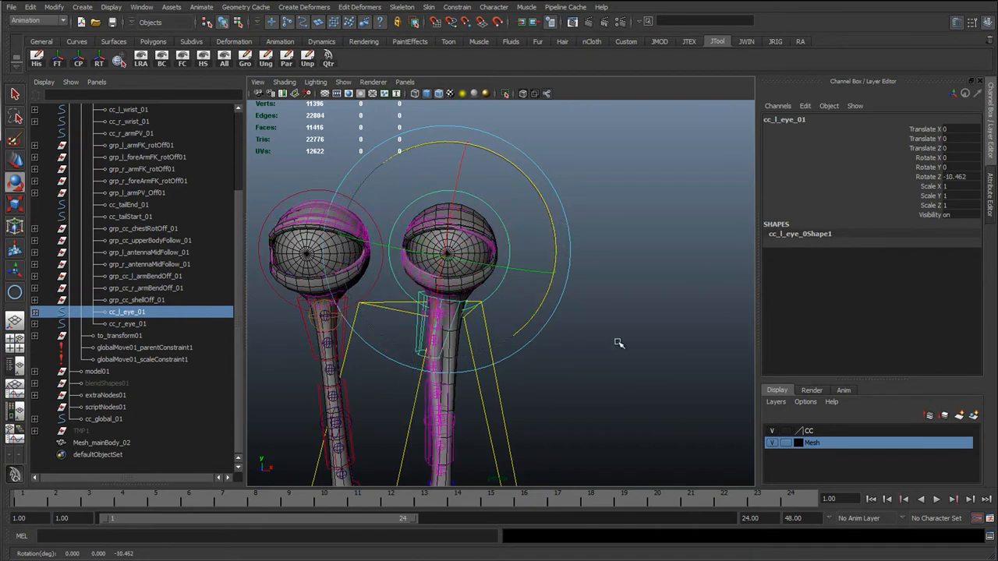
- Hide the Mesh layer, test-rotate cc_l_eye_01 against the main body mesh alone, and undo that rotation
click(769, 444)
alt+drag(572, 396, 527, 382)
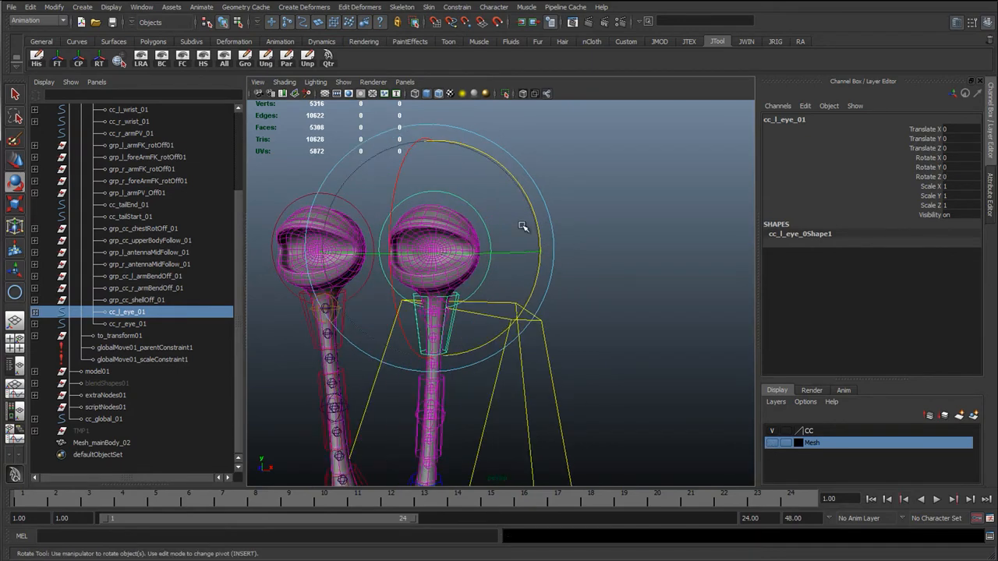
drag(537, 217, 402, 326)
key(ctrl+z)
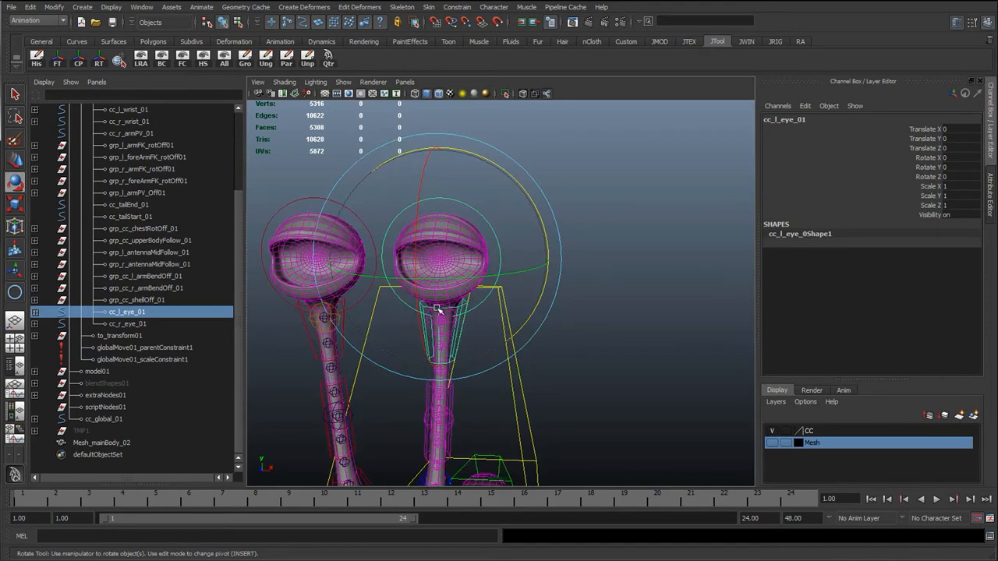
- Select Mesh_mainBody_02 to inspect it, test-rotate cc_l_eye_01 about Z, and undo each rotation
click(68, 444)
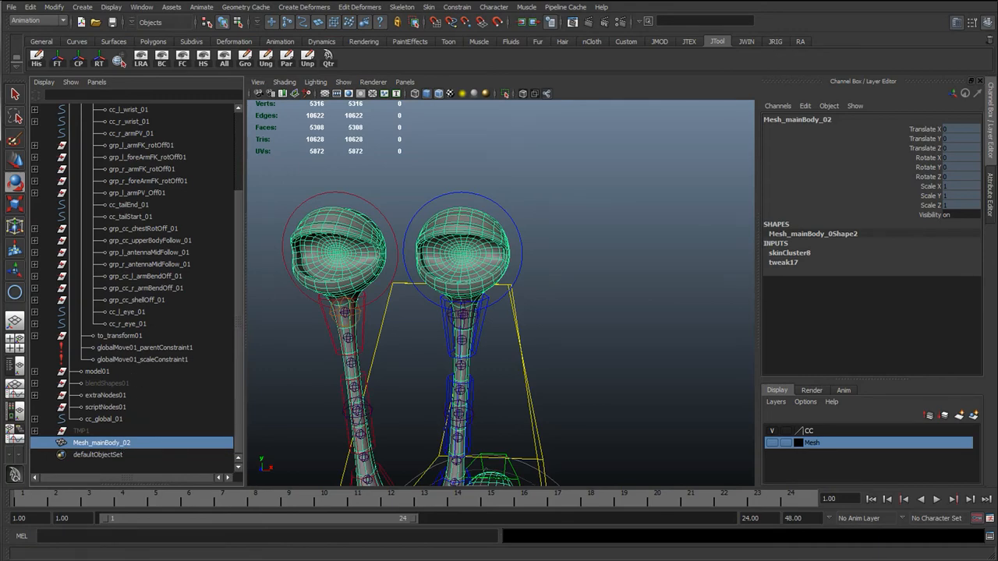
click(515, 236)
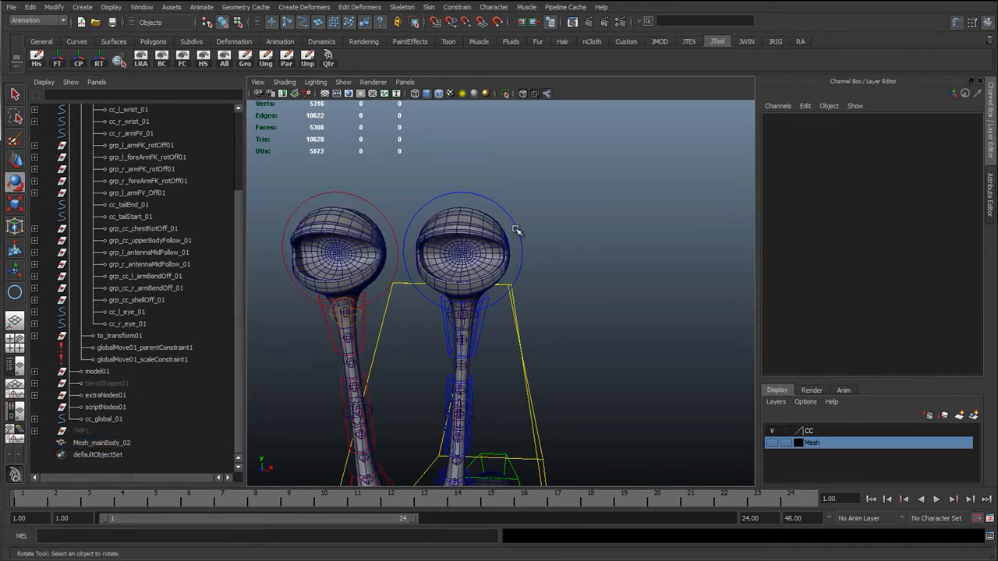
click(514, 230)
drag(523, 239, 566, 294)
key(ctrl+z)
scroll(524, 280, up, 4)
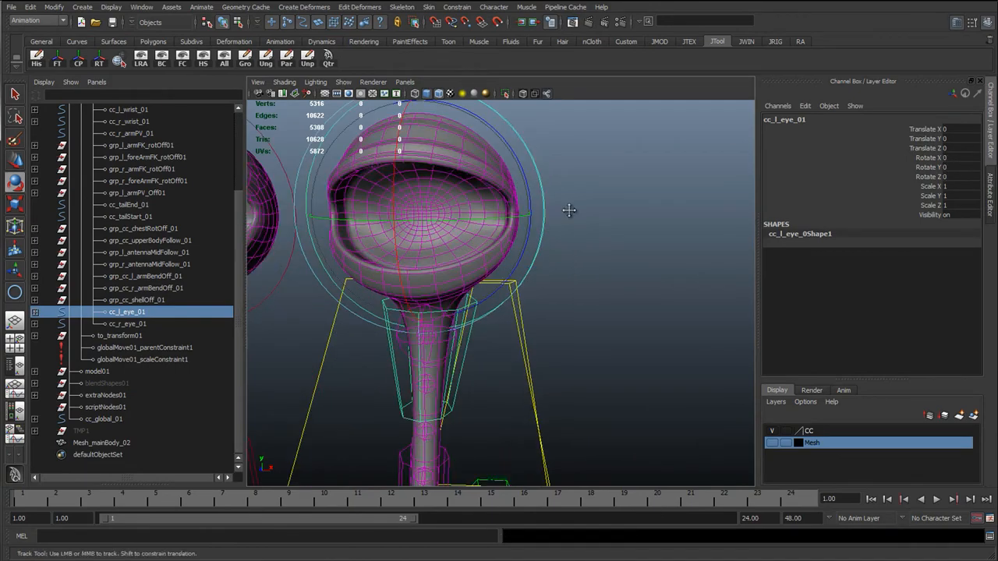
alt+middle_drag(569, 210, 630, 260)
drag(543, 180, 410, 181)
key(ctrl+z)
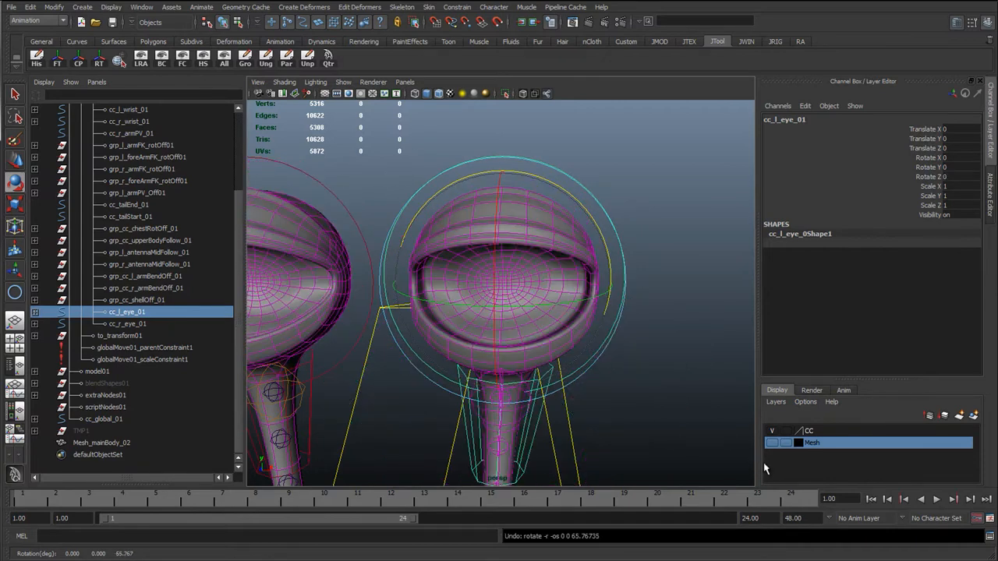
- Swing cc_l_eye_01 about Z to about 79° and about -64° to examine the mesh deformation, and undo the rotations
scroll(428, 363, down, 3)
alt+drag(428, 364, 409, 360)
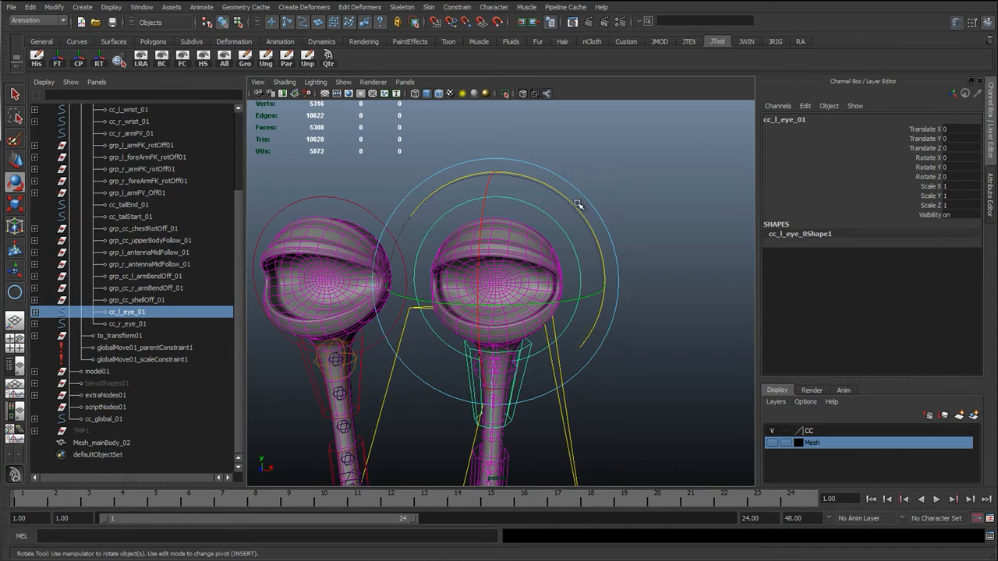
drag(576, 201, 405, 156)
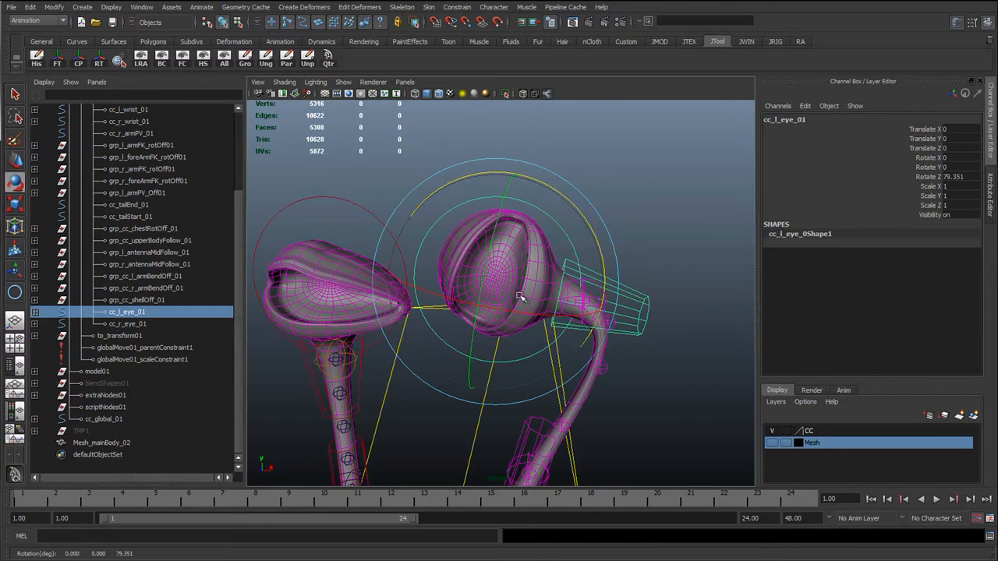
click(618, 308)
key(ctrl+z)
drag(551, 187, 484, 289)
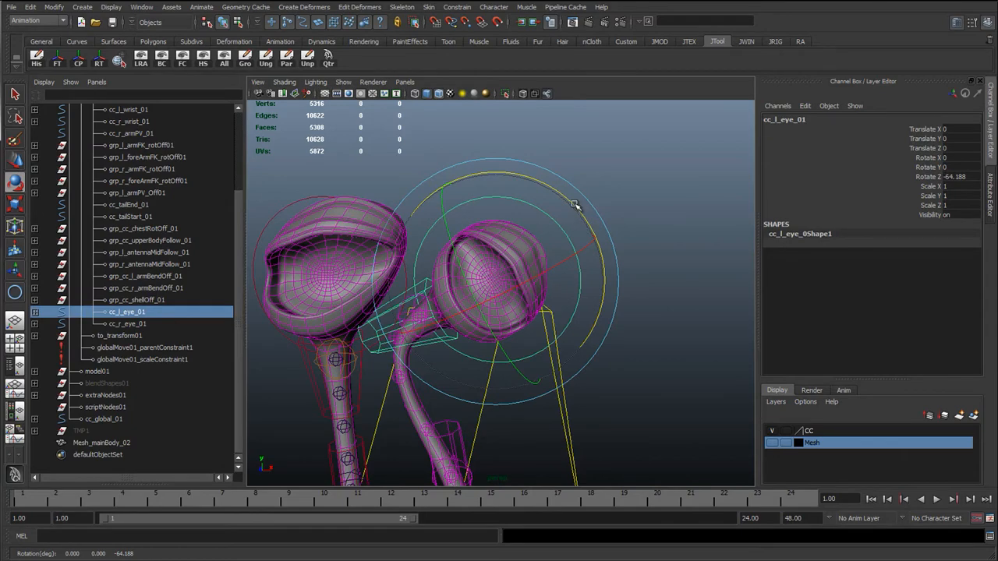
drag(575, 205, 536, 237)
key(ctrl+z)
key(ctrl+z)
key(ctrl+z)
key(ctrl+z)
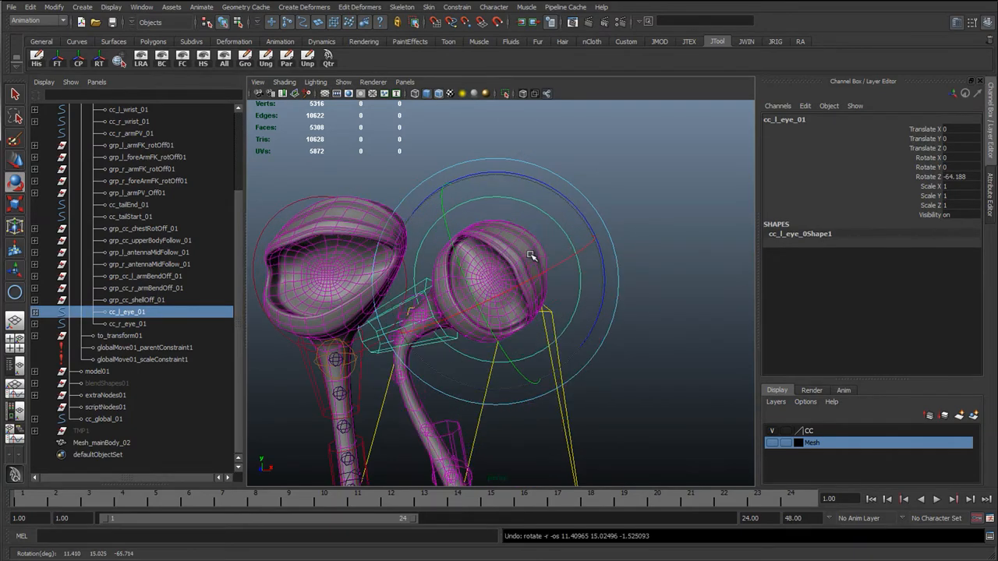
- Rotate cc_l_antennaEnd_01 about 16° around Z as a comparison test and undo it
key(q)
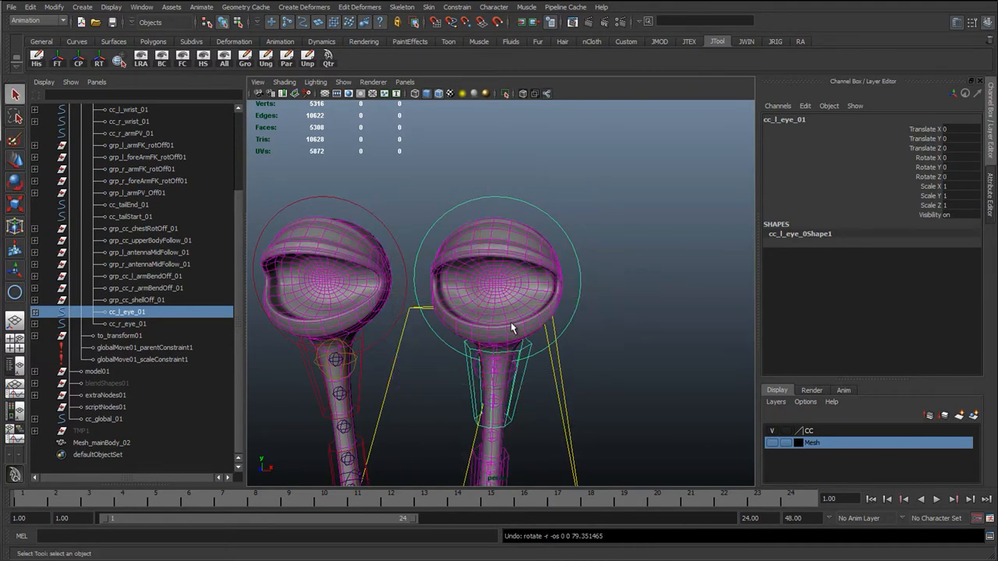
click(525, 365)
key(e)
alt+middle_drag(535, 343, 501, 218)
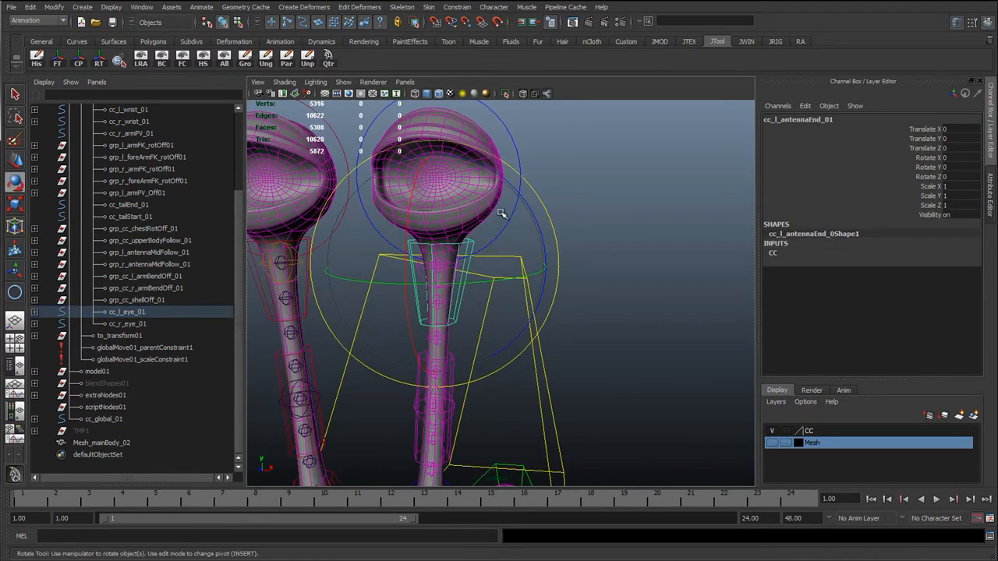
drag(516, 189, 490, 183)
key(ctrl+z)
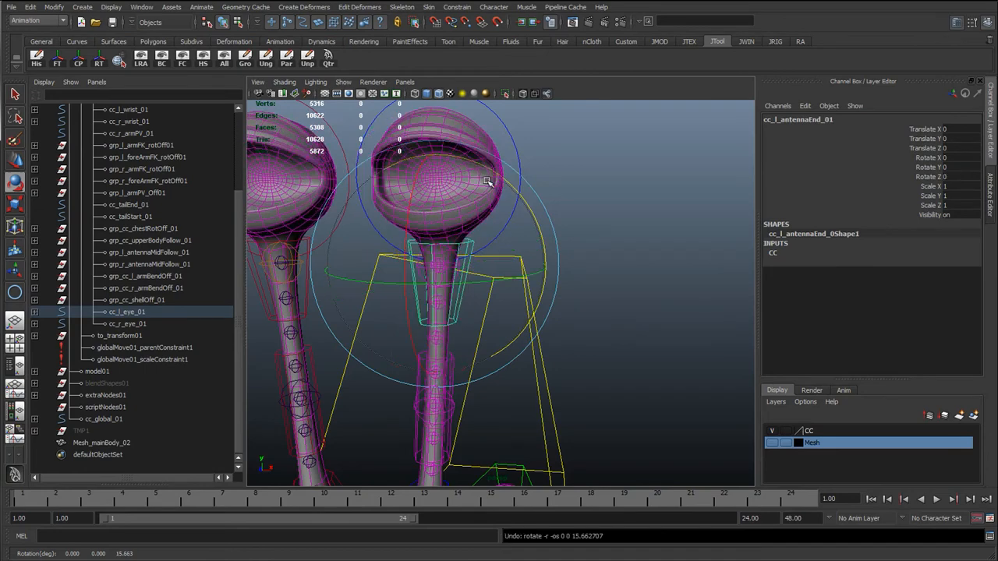
- Test-rotate cc_l_antennaEnd_01 about -8° around Z while examining the left eye socket up close, and undo it
key(q)
alt+drag(433, 276, 479, 279)
alt+right_drag(479, 279, 467, 283)
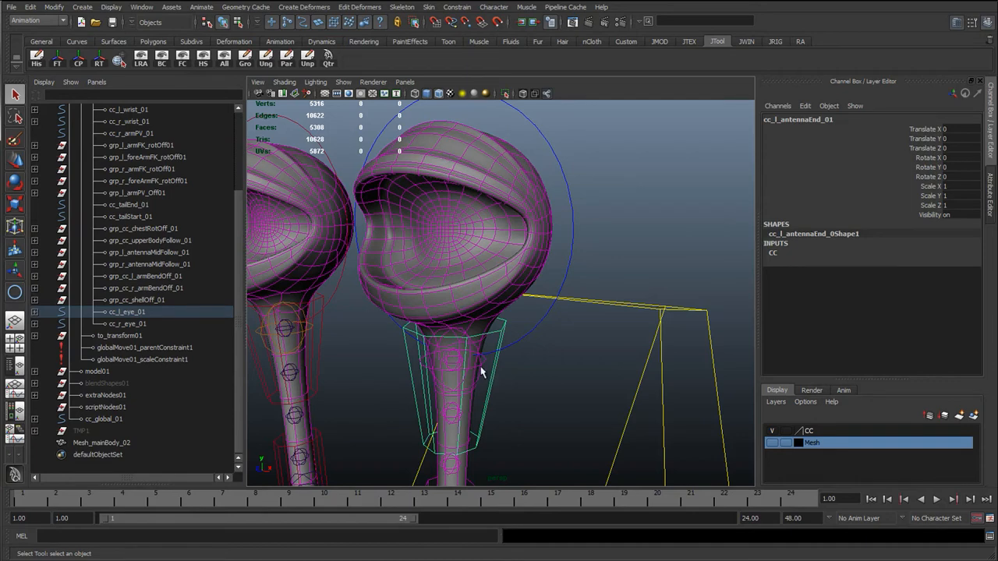
alt+drag(473, 386, 540, 361)
key(e)
drag(593, 292, 540, 376)
key(ctrl+z)
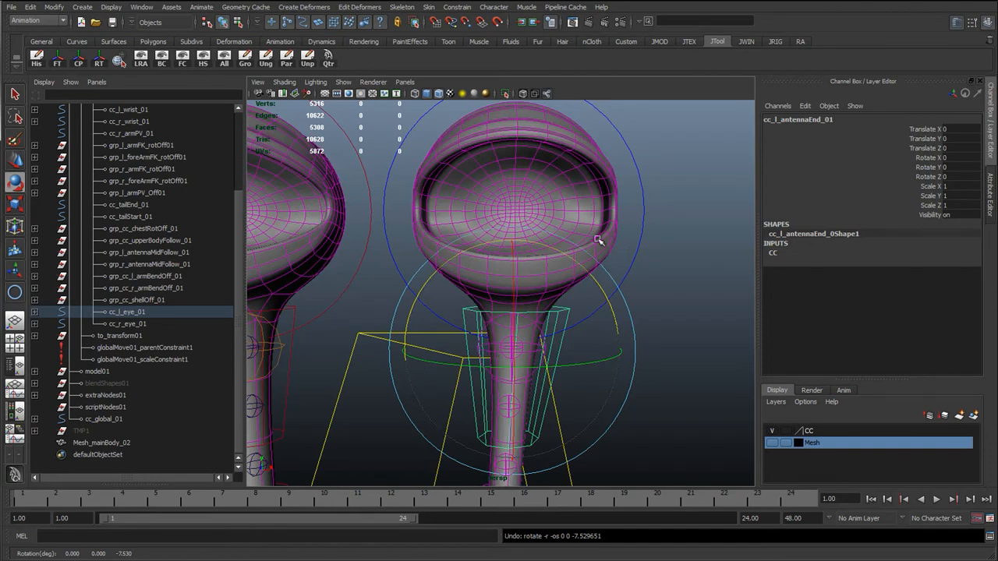
- Examine the eye controls, both antennae and the head area of the rig, with cc_l_eye_01 selected for inspection
scroll(577, 262, down, 8)
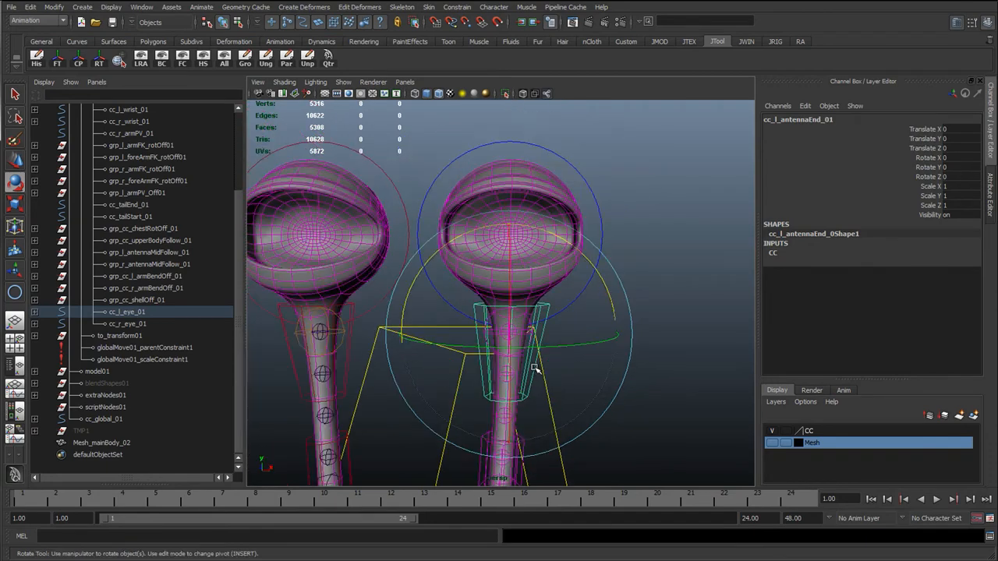
key(q)
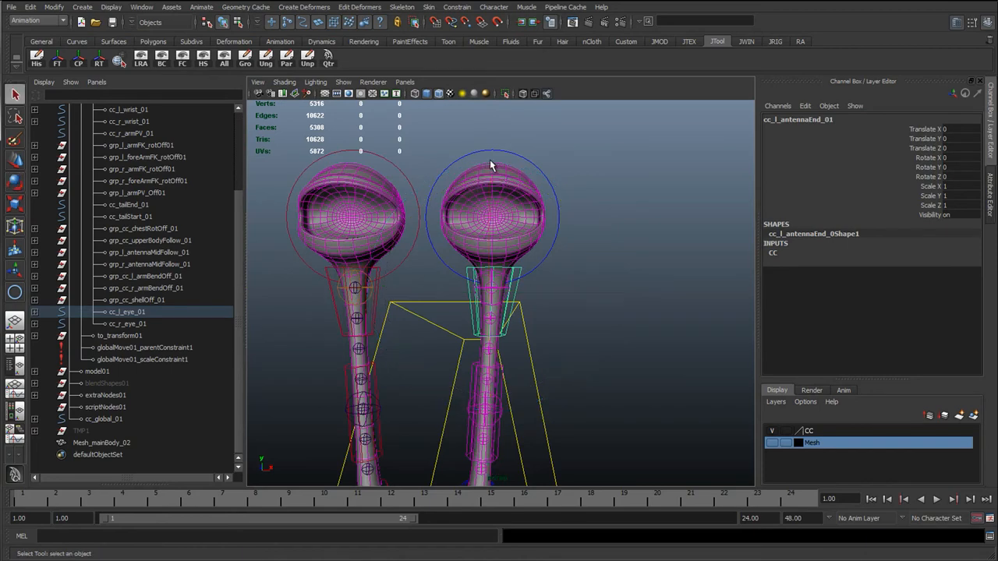
click(542, 331)
alt+drag(542, 333, 413, 371)
alt+right_drag(413, 371, 377, 359)
alt+drag(375, 360, 463, 348)
click(495, 228)
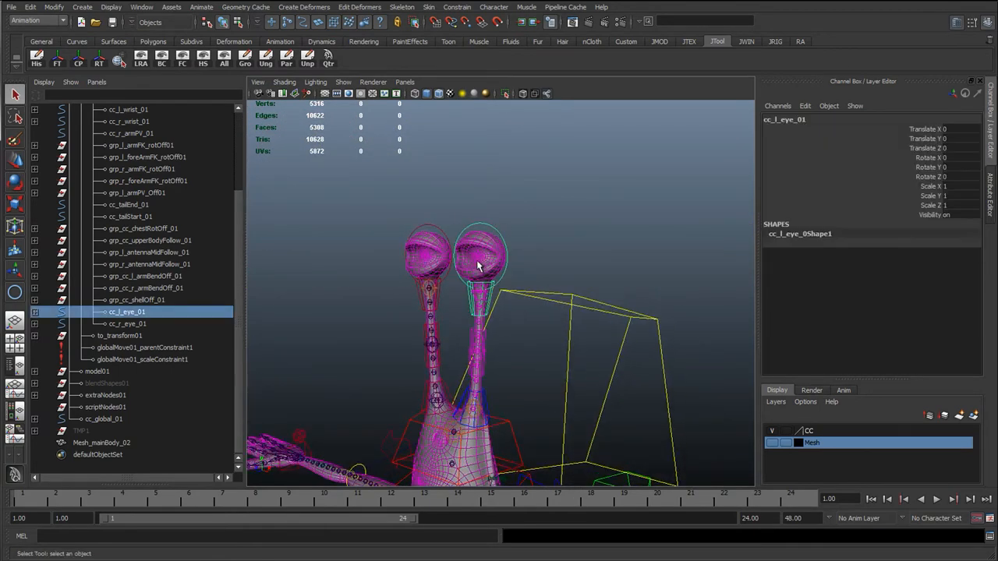
key(w)
alt+right_drag(443, 343, 484, 371)
alt+middle_drag(482, 429, 481, 348)
alt+right_drag(436, 334, 495, 343)
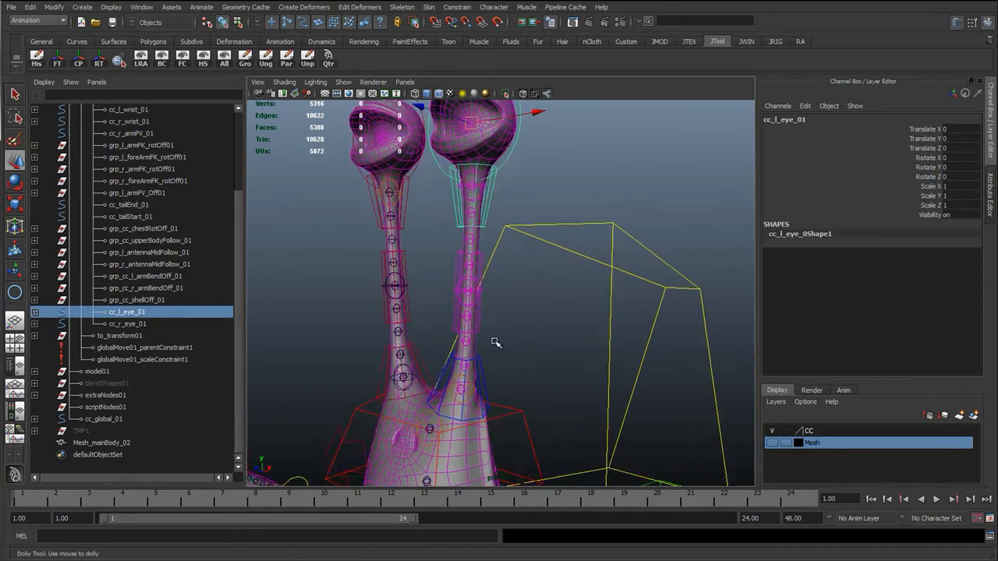
click(528, 415)
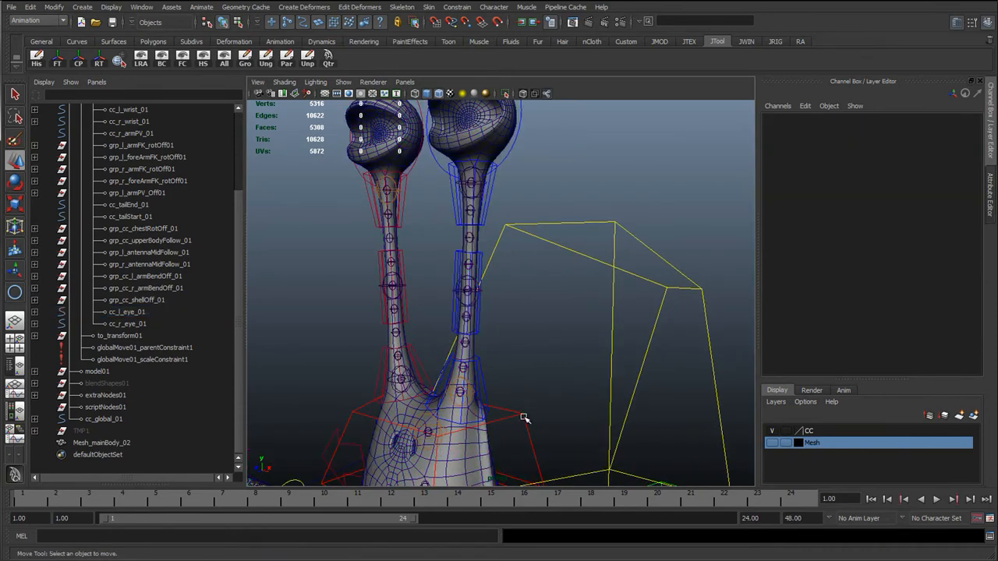
click(524, 418)
click(520, 383)
- Hide polygons in the viewport and select the cc_head_01 control to inspect its hierarchy
click(343, 82)
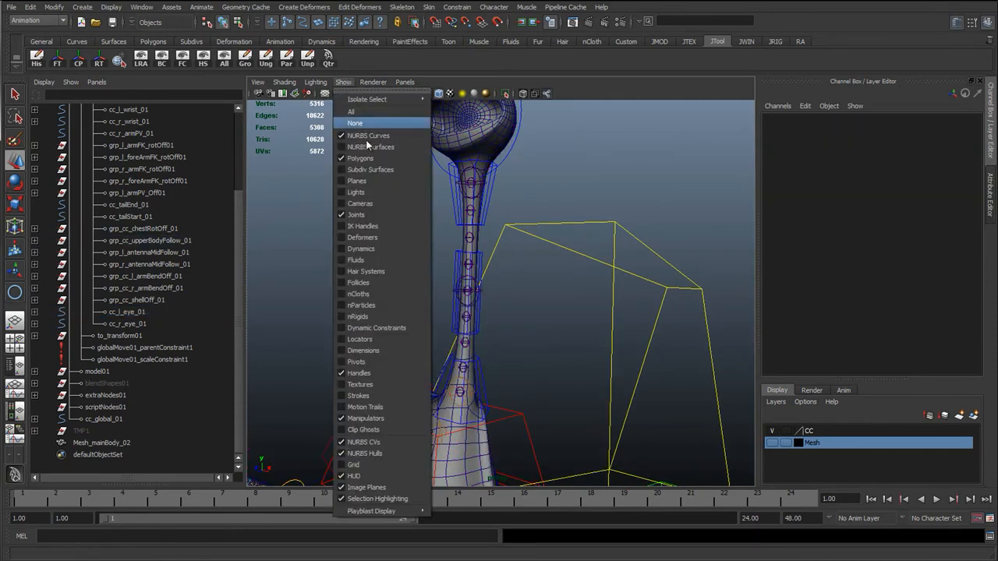
click(360, 159)
alt+middle_drag(452, 330, 437, 283)
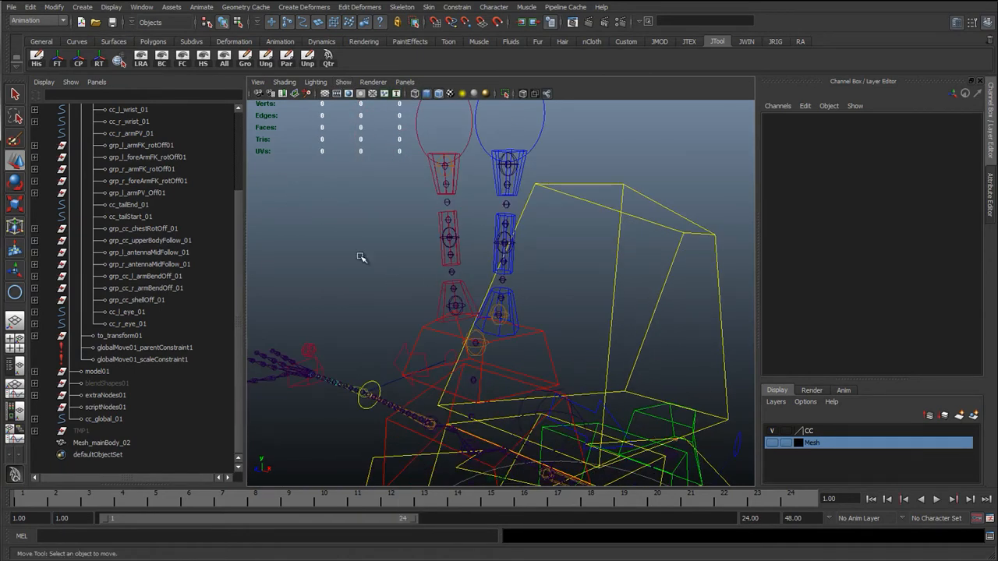
alt+middle_drag(452, 345, 434, 334)
click(512, 313)
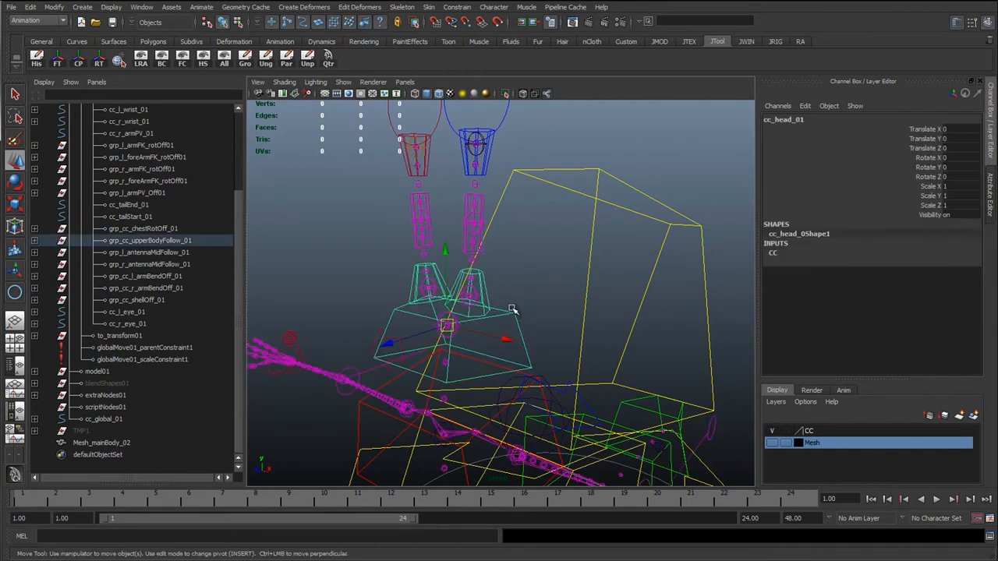
scroll(500, 215, up, 2)
alt+middle_drag(499, 207, 503, 273)
- Put cc_l_eye_01 and cc_r_eye_01 each into its own new group
click(523, 129)
alt+middle_drag(523, 161, 525, 241)
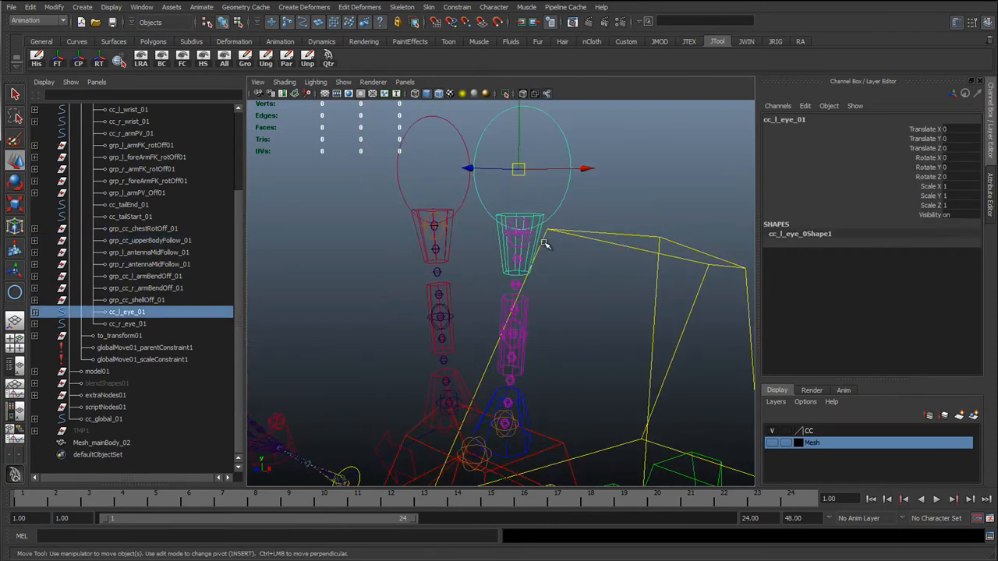
key(ctrl+g)
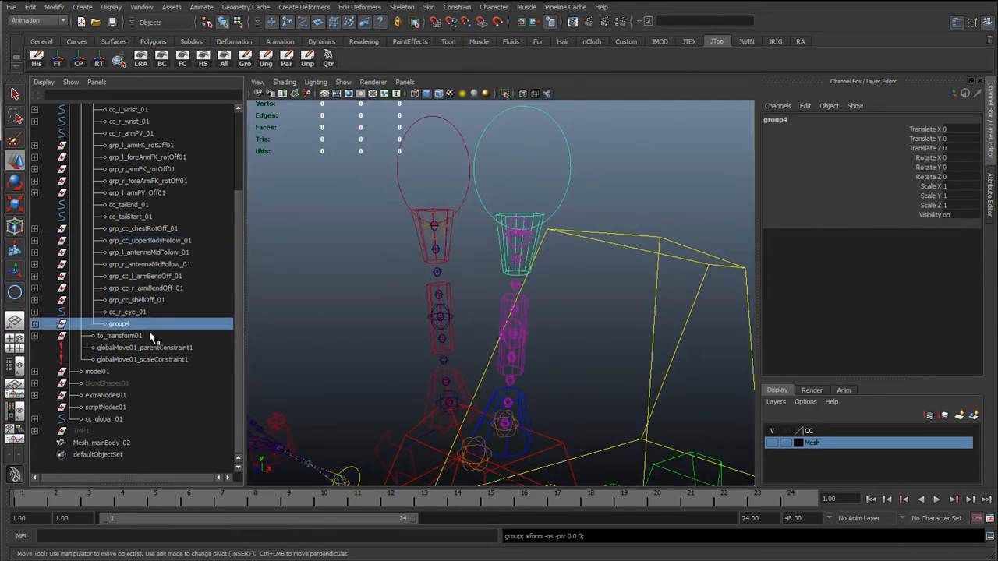
click(131, 313)
key(ctrl+g)
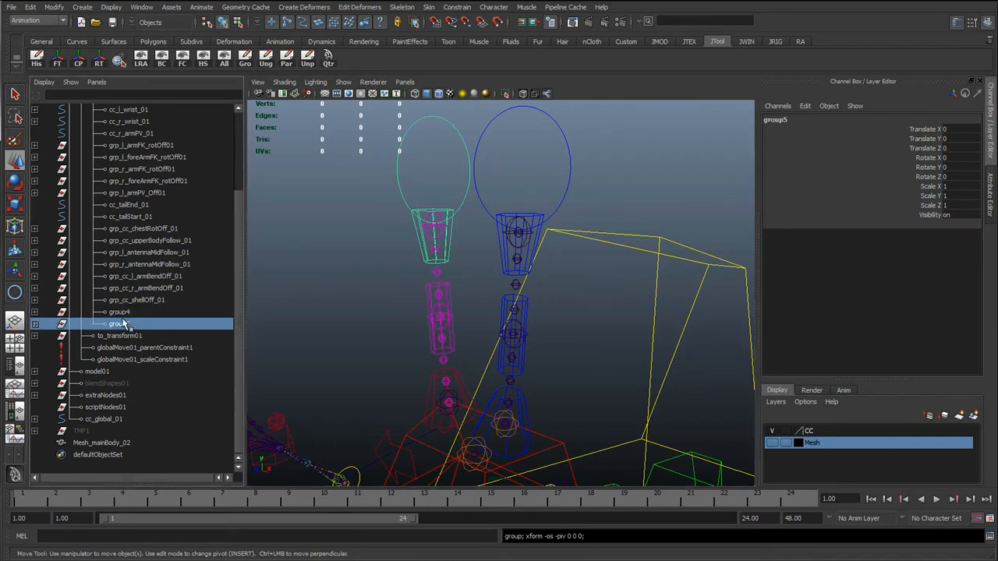
- Expand both new eye groups and rename the group holding cc_l_eye_01 to grp_cc_l_eyeOff_01
click(35, 325)
click(34, 312)
double_click(147, 324)
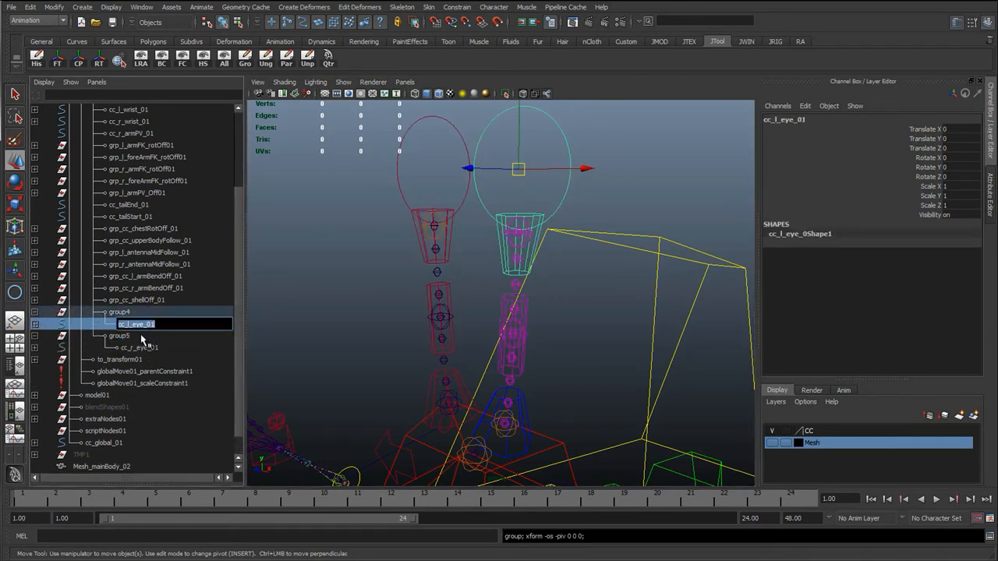
double_click(144, 349)
double_click(148, 325)
key(ctrl+c)
double_click(134, 312)
text(gr)
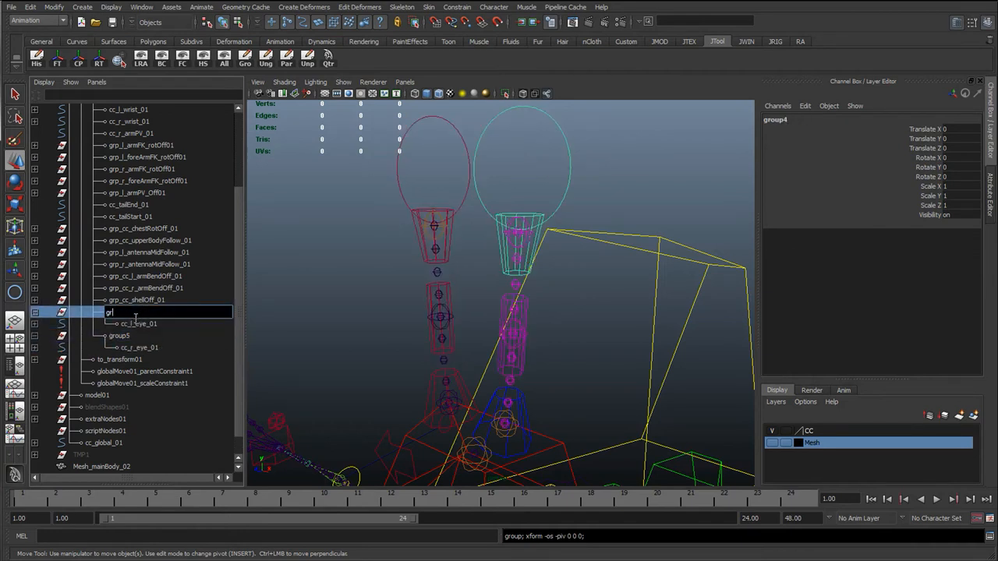
text(p_)
key(ctrl+v)
key(Return)
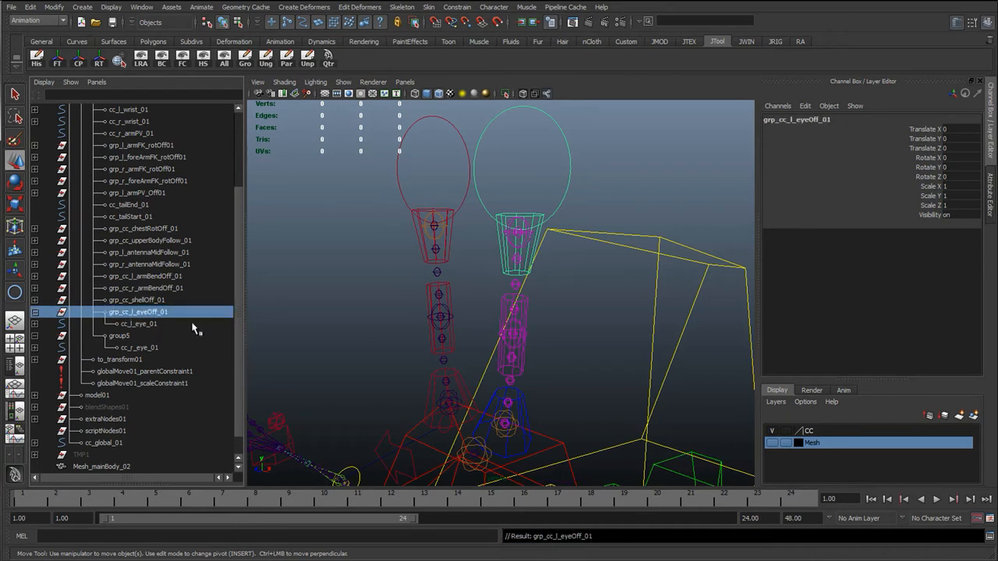
- Rename the group holding cc_r_eye_01 to grp_cc_r_eyeOff_01 and collapse both eye offset groups
double_click(131, 349)
key(ctrl+c)
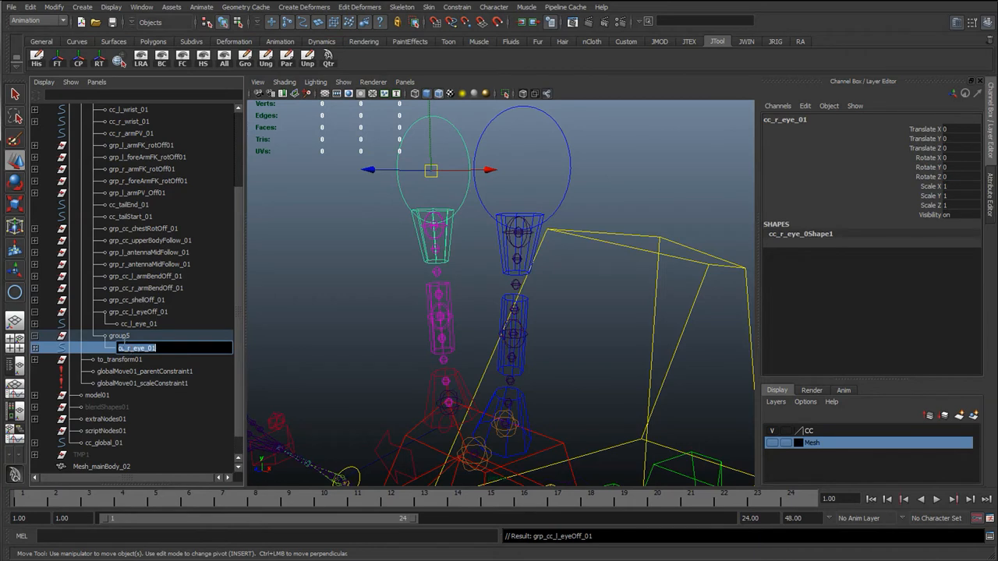
double_click(119, 335)
key(ctrl+v)
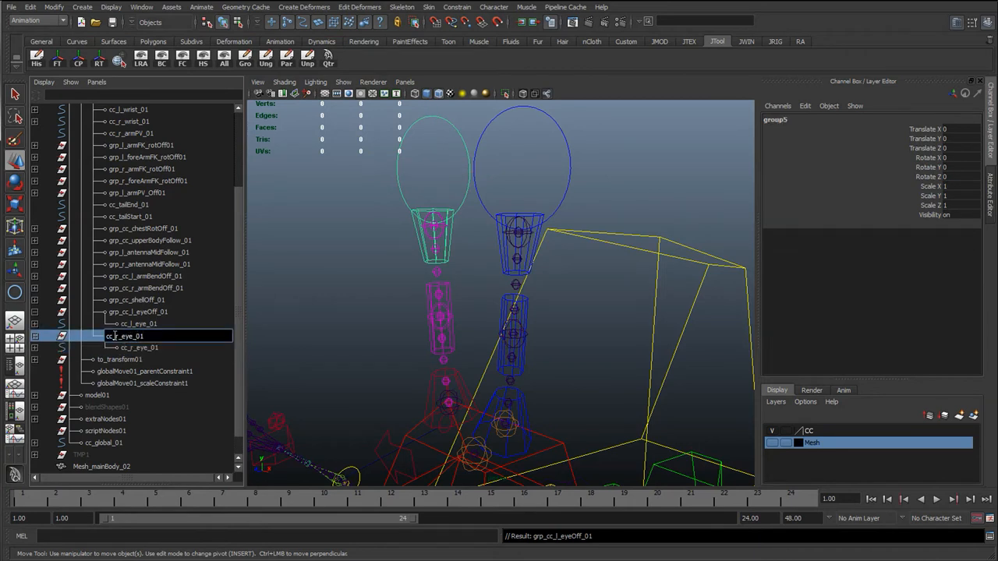
text(grp_)
key(Return)
click(35, 336)
click(34, 312)
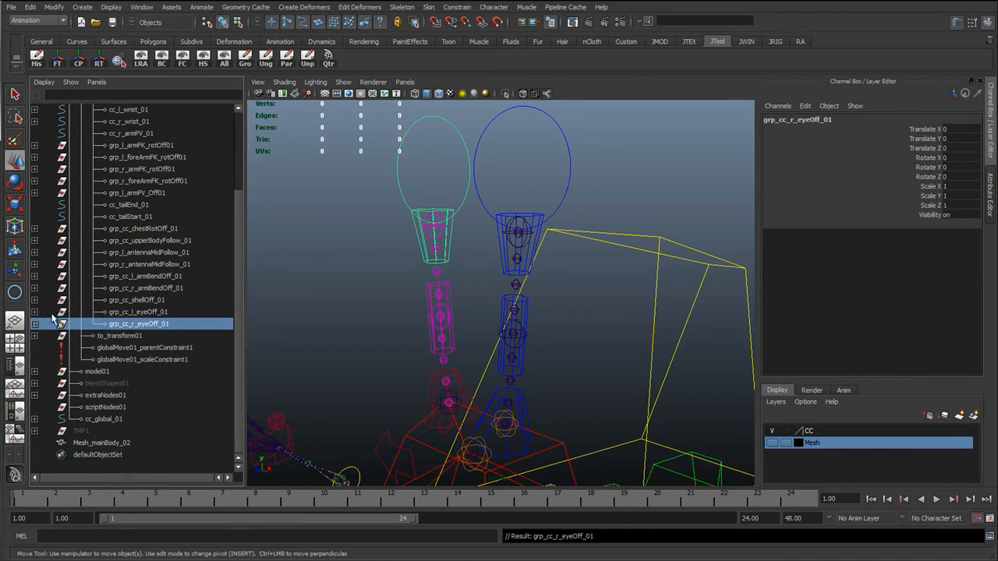
- Snap the pivot of grp_cc_l_eyeOff_01 onto the head joint at the centre of the cc_head_01 control
click(162, 313)
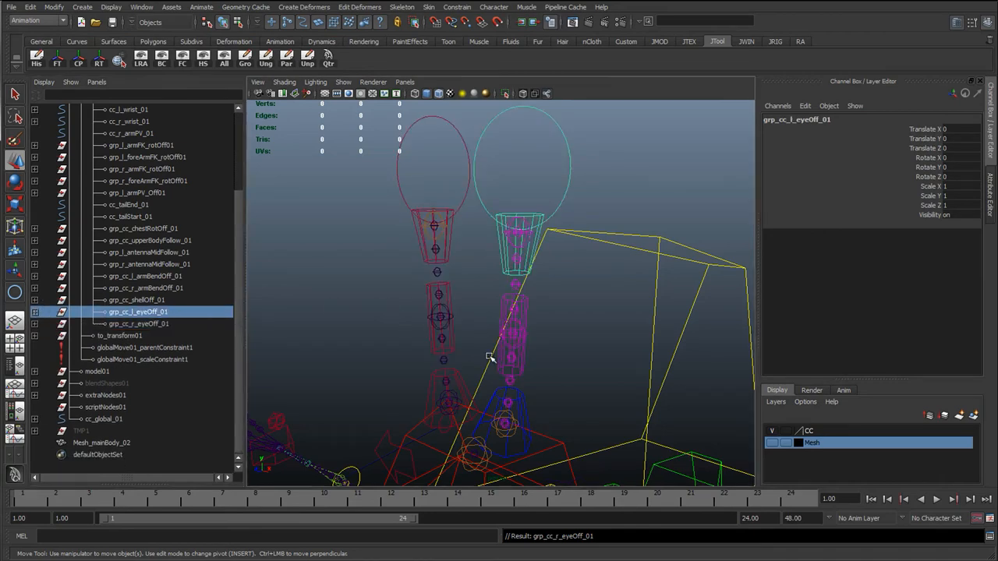
alt+drag(606, 359, 526, 265)
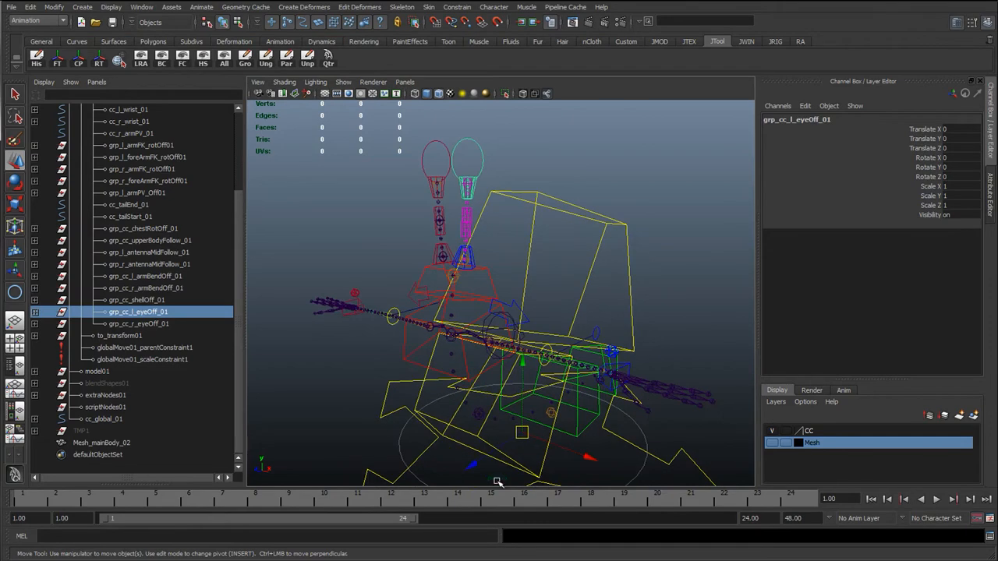
key(Insert)
scroll(488, 333, up, 7)
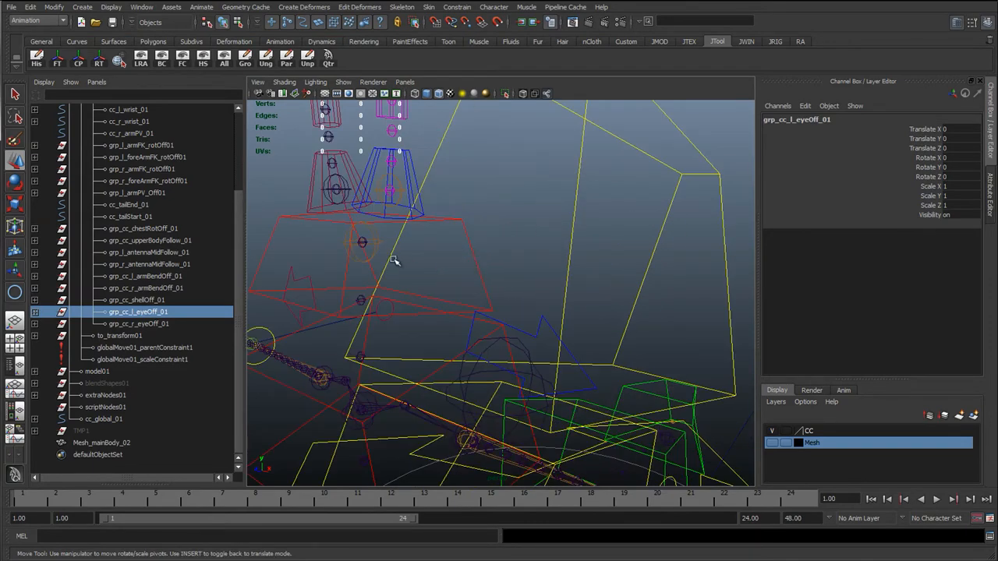
key(v)
middle_click(365, 243)
alt+middle_drag(481, 256, 560, 266)
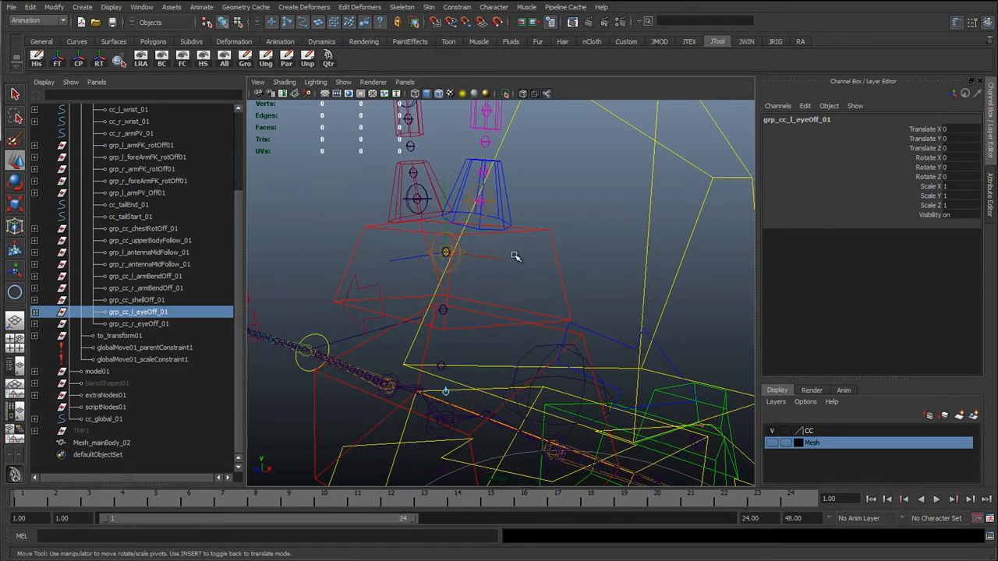
- Leave pivot editing and check the pivot location of the cc_head_01 control
click(553, 257)
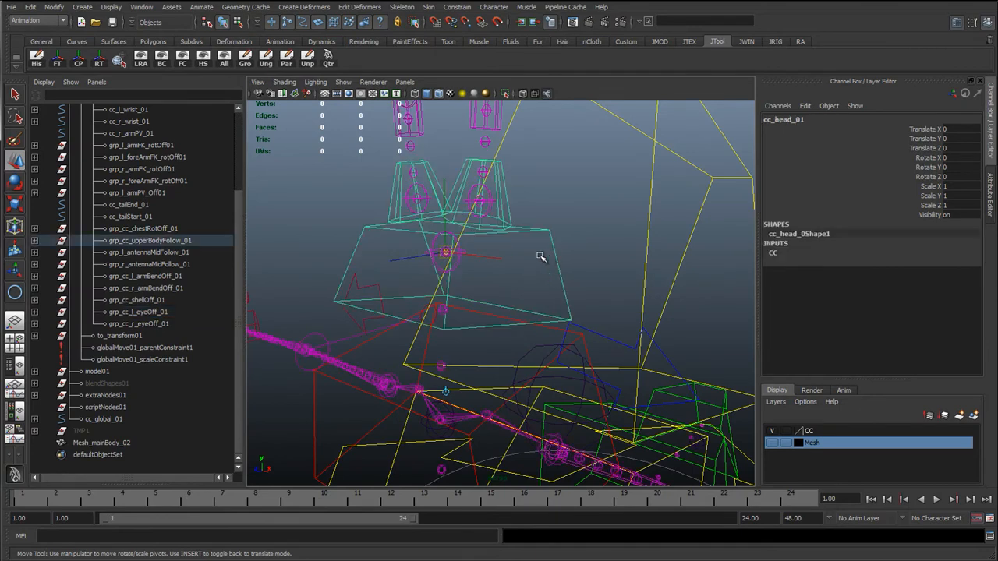
key(Insert)
key(f)
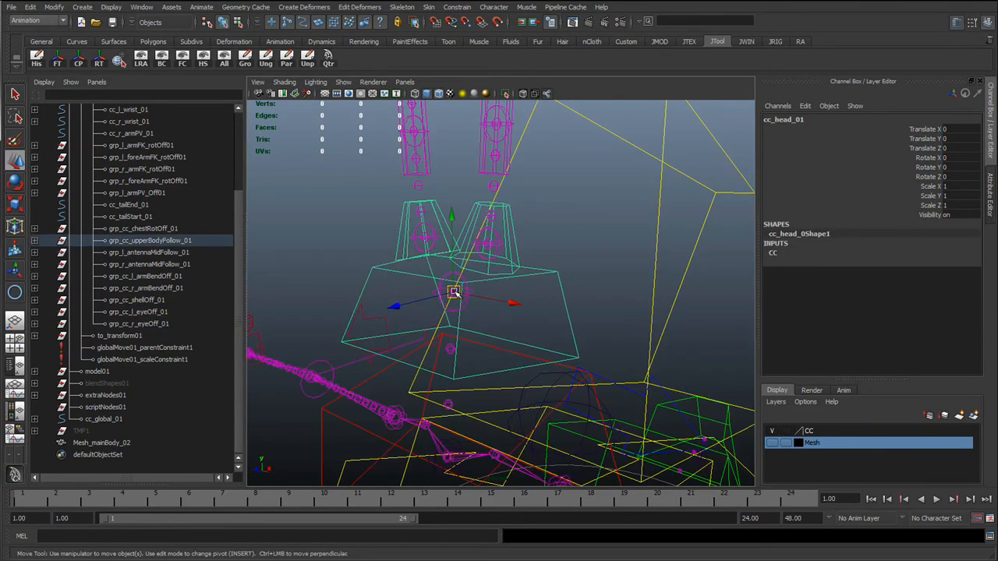
alt+drag(448, 288, 392, 147)
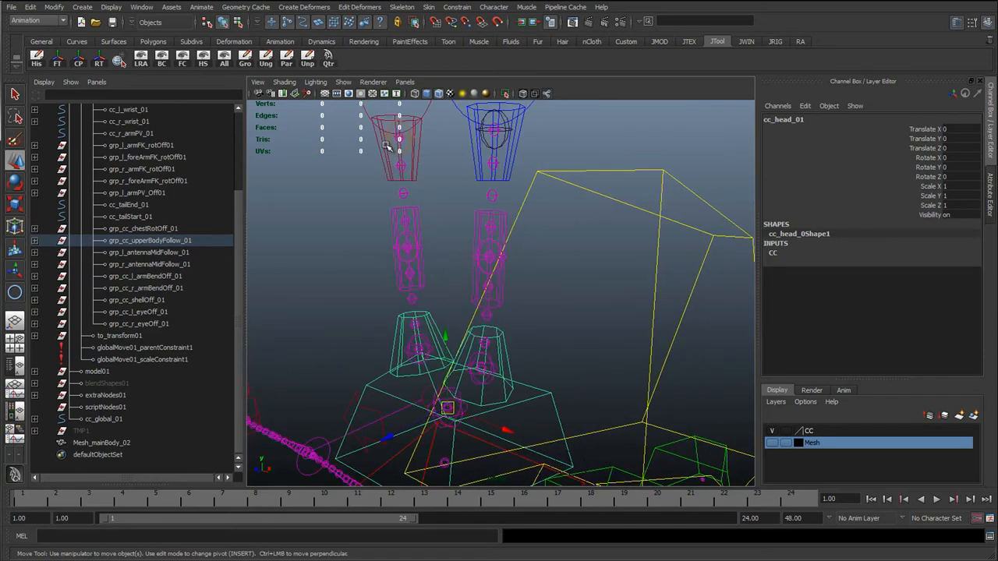
- Snap the pivot of grp_cc_r_eyeOff_01 onto the same head joint and deselect everything
click(168, 241)
click(144, 324)
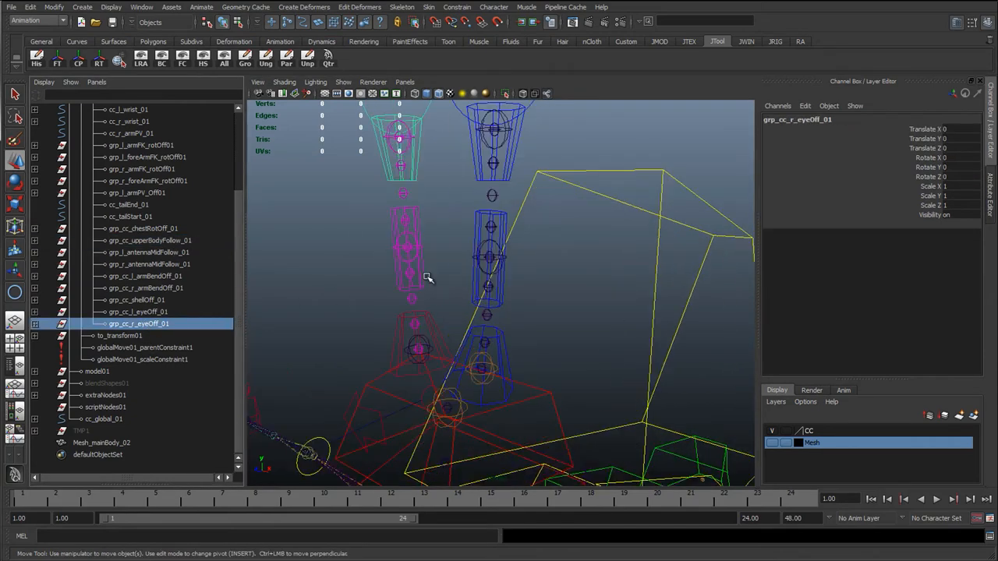
scroll(477, 327, down, 5)
scroll(570, 372, down, 4)
key(Insert)
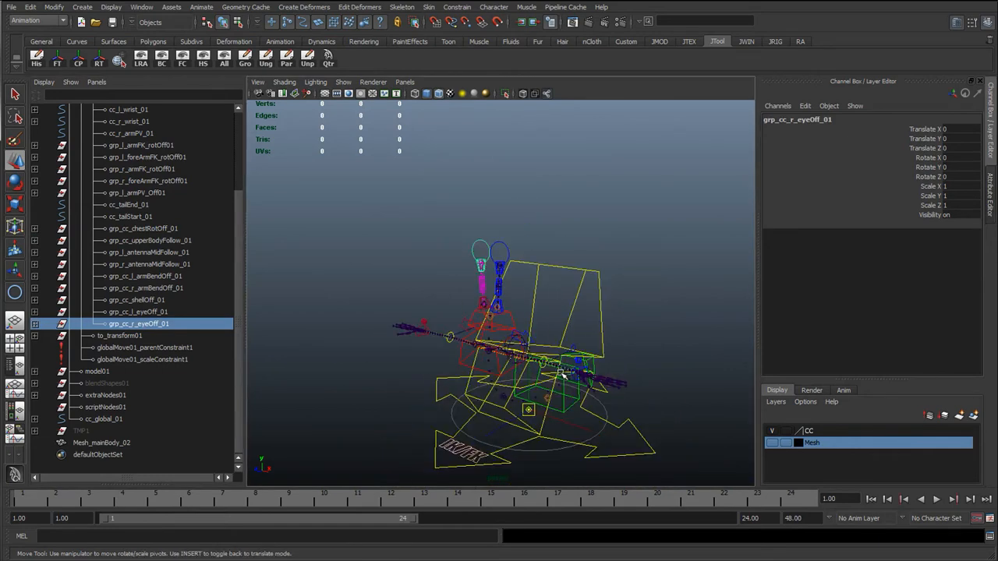
scroll(479, 367, up, 6)
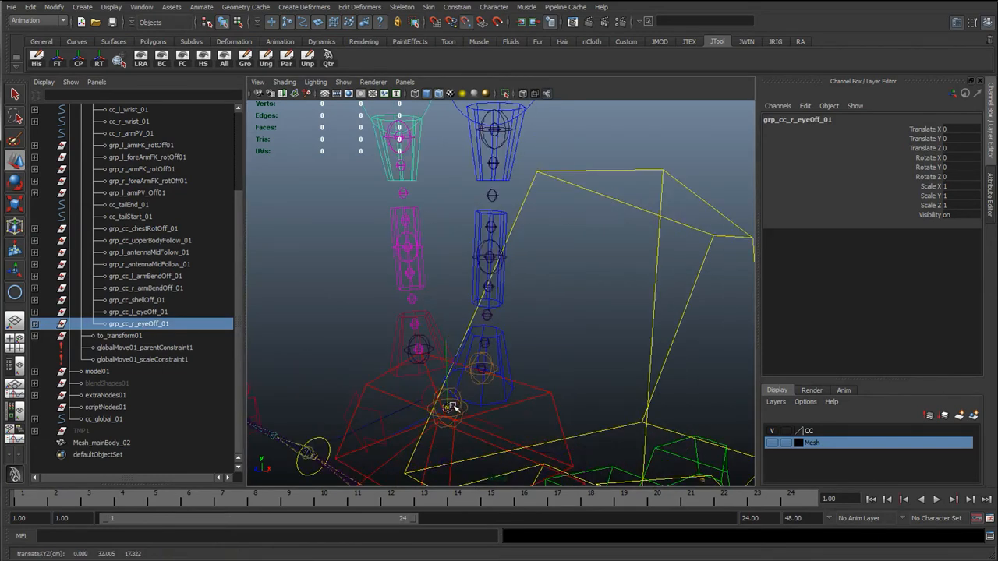
key(Insert)
click(349, 267)
scroll(408, 310, down, 2)
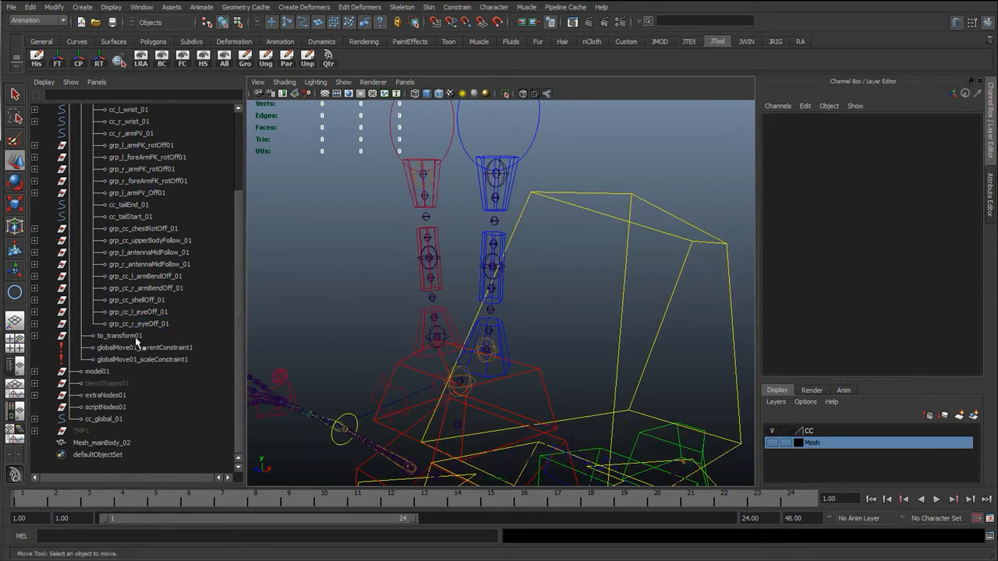
- Test-rotate grp_cc_l_eyeOff_01 around its head pivot, undo the rotation and clear the selection
scroll(448, 339, down, 2)
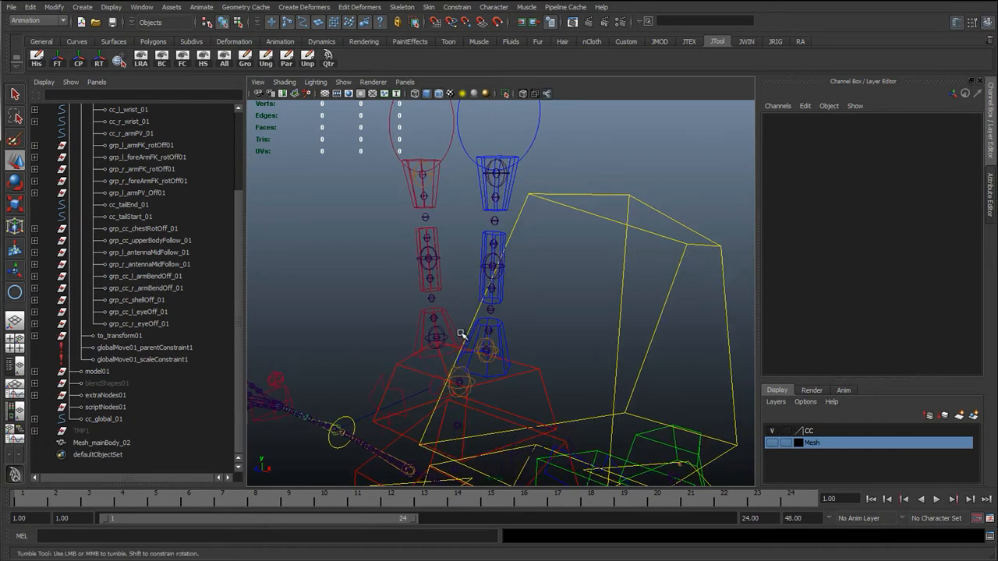
click(536, 148)
key(Up)
key(e)
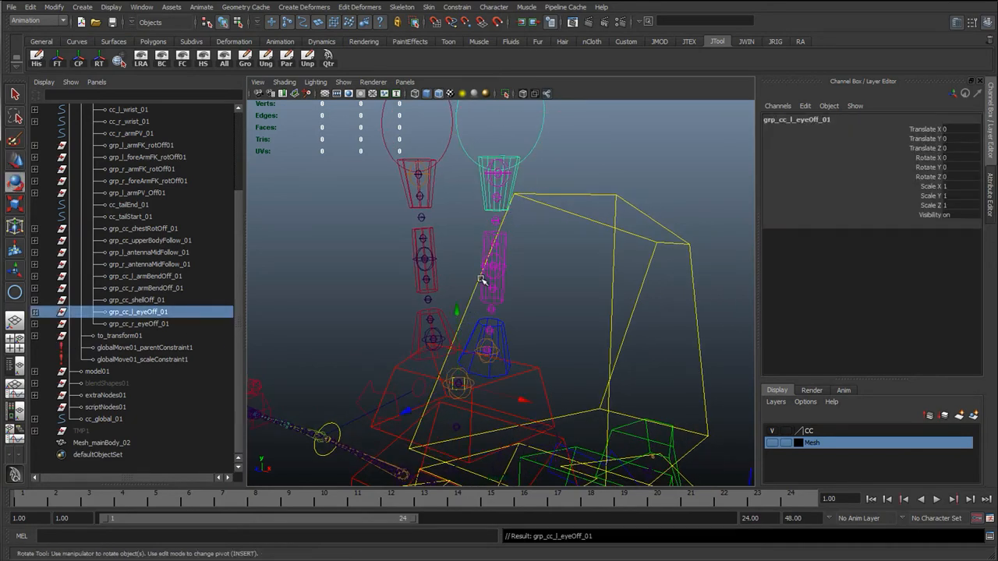
scroll(458, 312, down, 2)
drag(434, 287, 424, 364)
key(ctrl+z)
key(q)
click(349, 309)
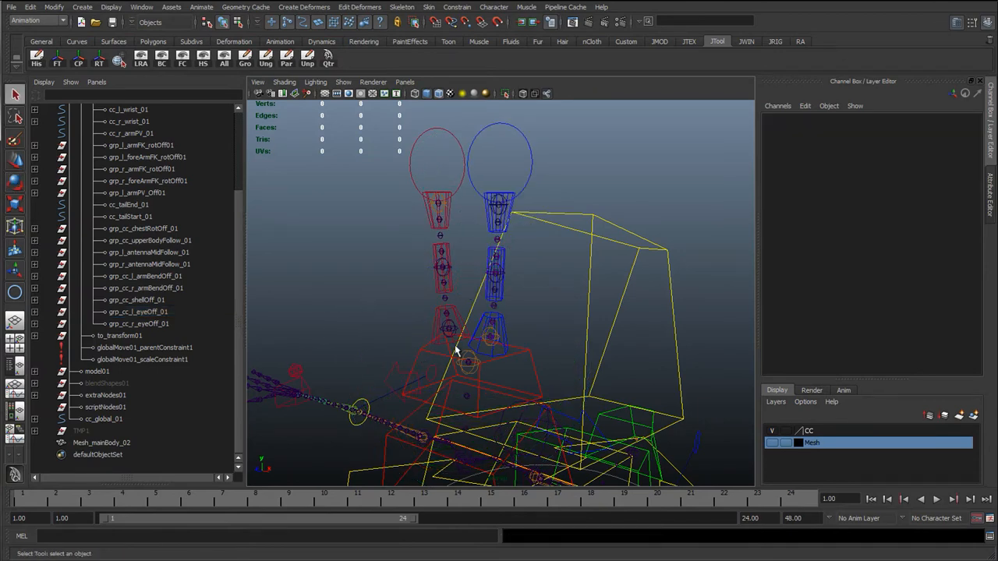
- Inspect the cc_head_01 control and the cc_l_eye_01 control above it by selecting each in turn
scroll(452, 339, up, 4)
alt+middle_drag(437, 312, 397, 258)
click(514, 341)
scroll(495, 364, down, 4)
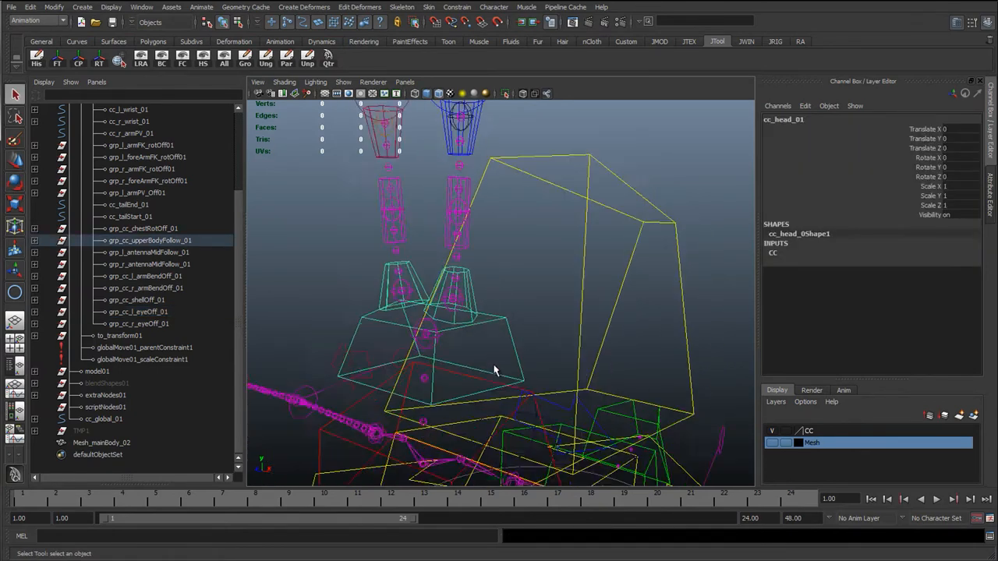
alt+drag(473, 342, 484, 312)
key(w)
click(490, 141)
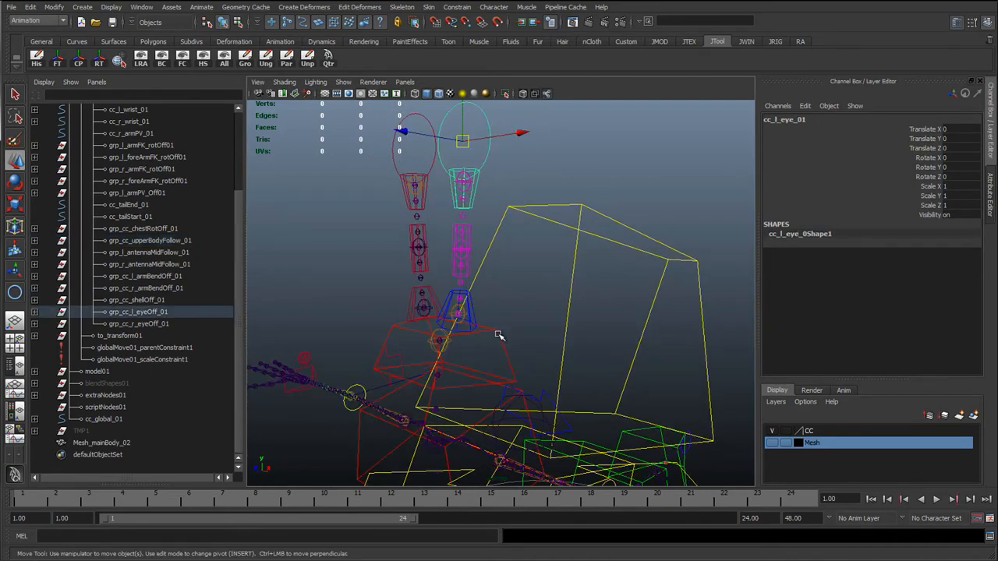
- Parent-constrain grp_cc_l_eyeOff_01 to cc_head_01 with Maintain offset on, all translate and rotate axes, and weight 1
click(500, 336)
click(148, 311)
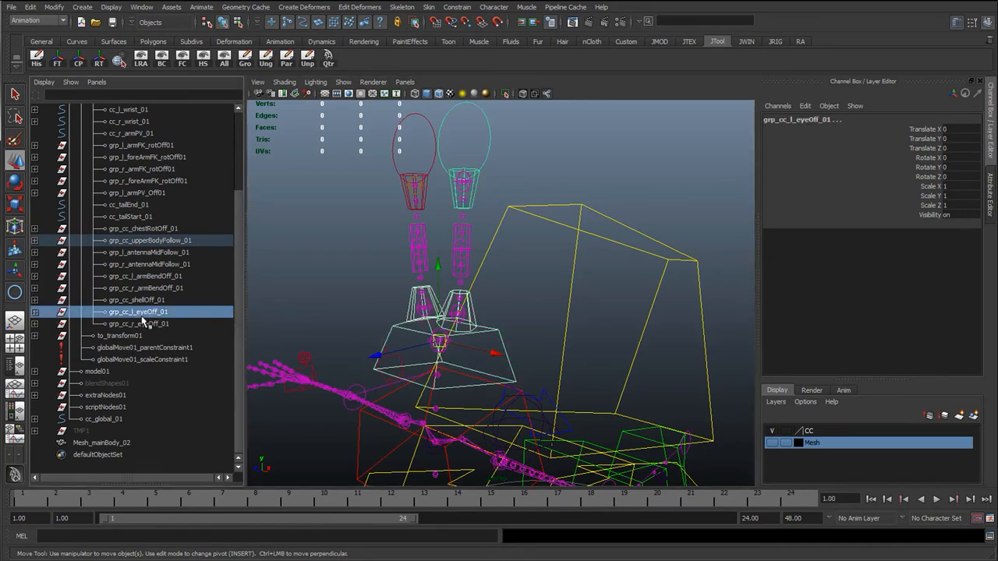
click(457, 7)
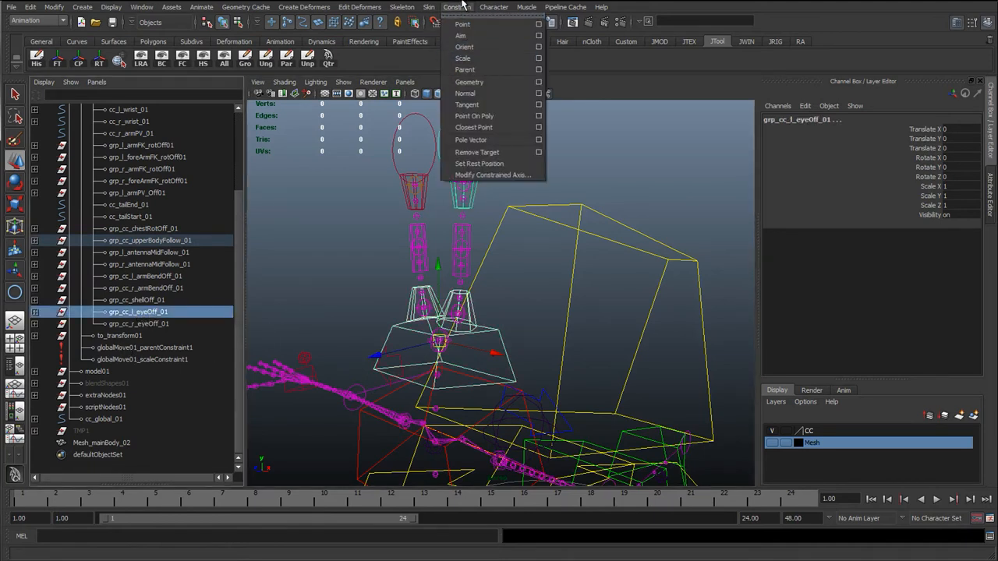
click(538, 70)
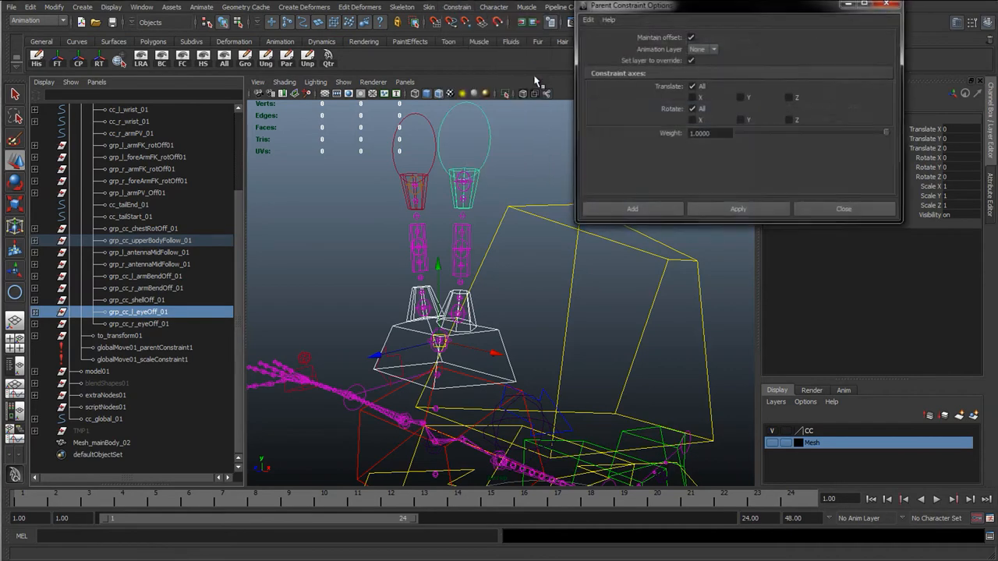
click(738, 210)
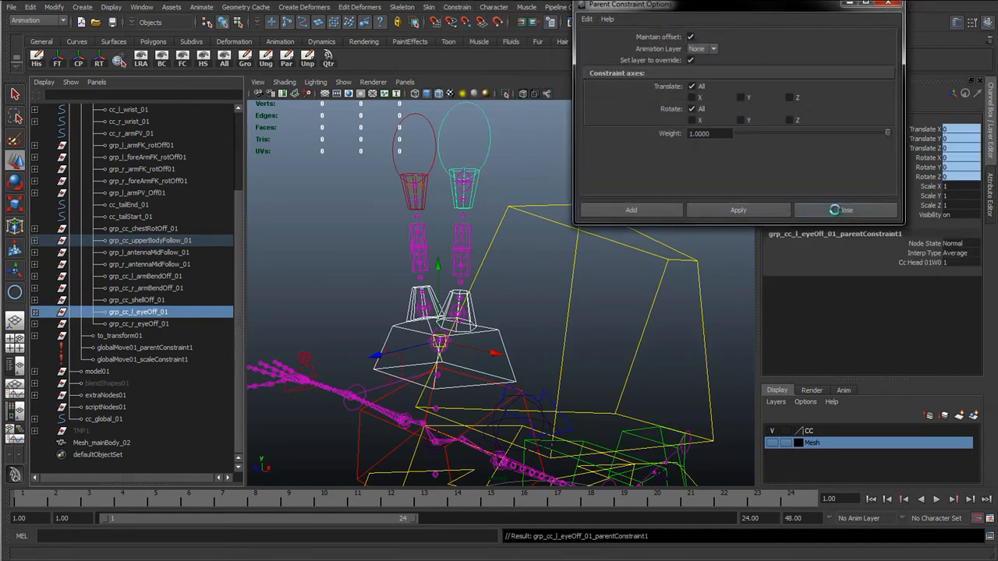
click(845, 210)
- Rotate cc_head_01 about -18 degrees in X to test the left eye constraint, and undo the rotation
scroll(530, 385, up, 3)
click(500, 367)
key(e)
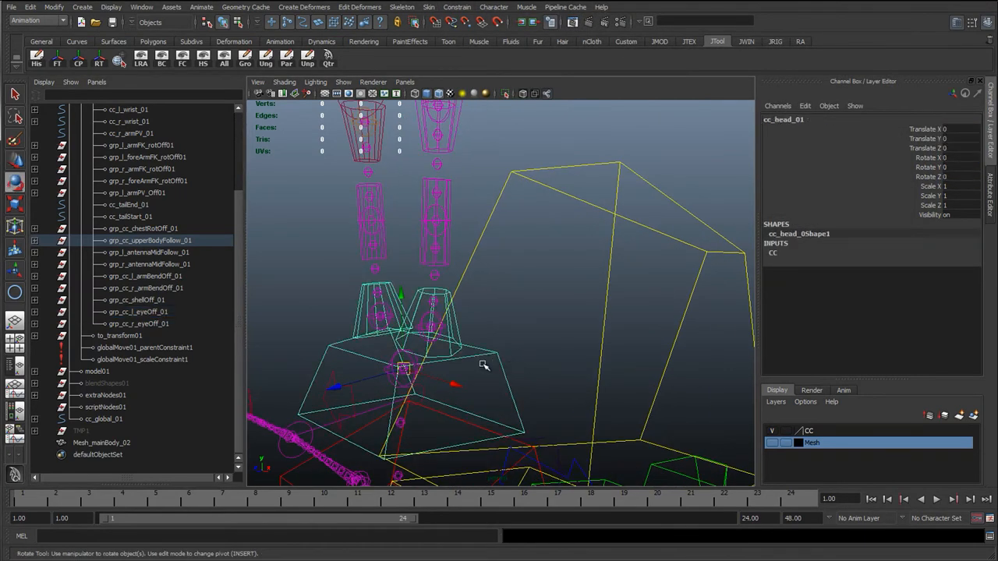
scroll(397, 297, down, 2)
drag(377, 262, 468, 270)
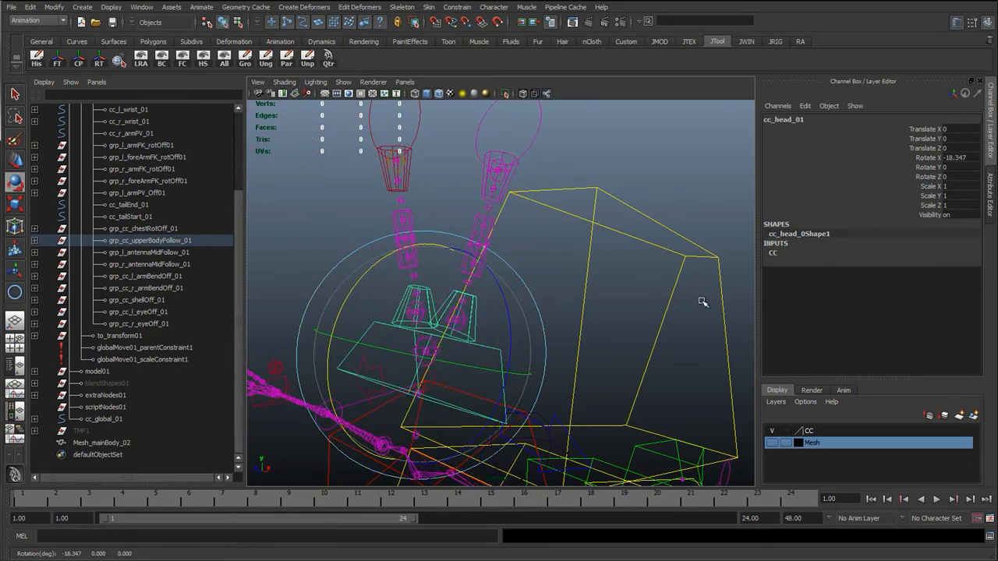
key(ctrl+z)
key(ctrl+z)
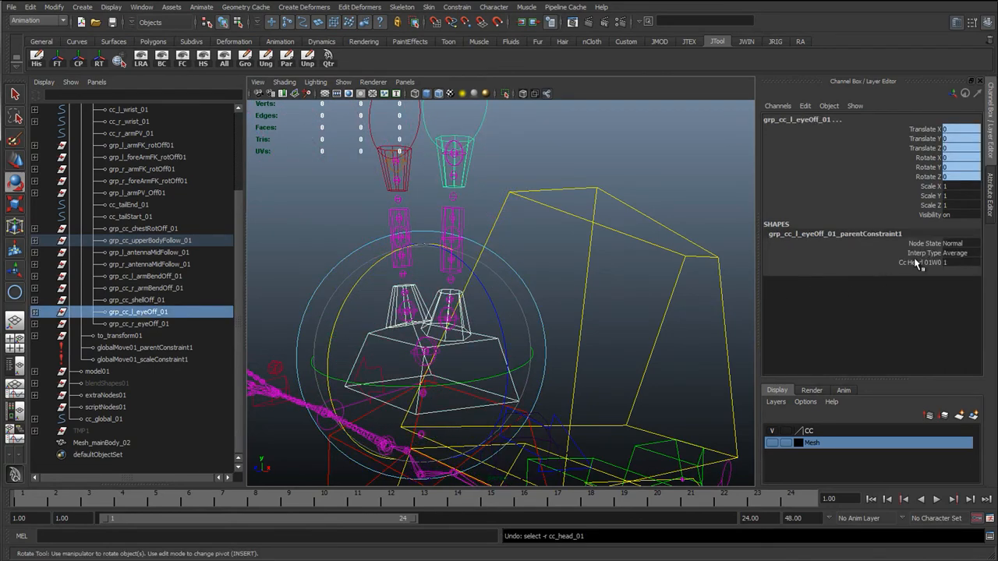
- Inspect the parent constraint on grp_cc_l_eyeOff_01 and select its Cc Head 01W0 weight
click(540, 179)
click(487, 116)
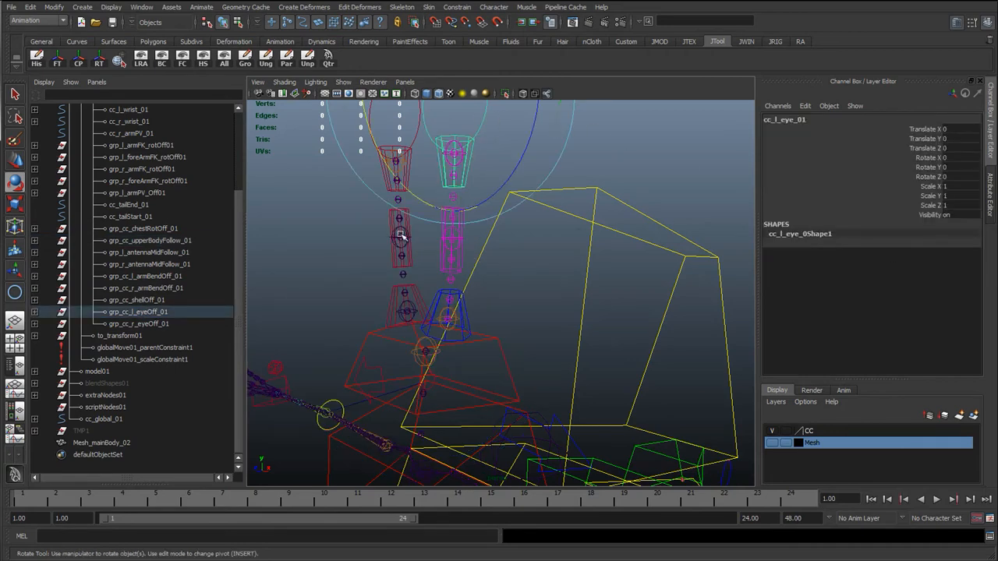
click(180, 314)
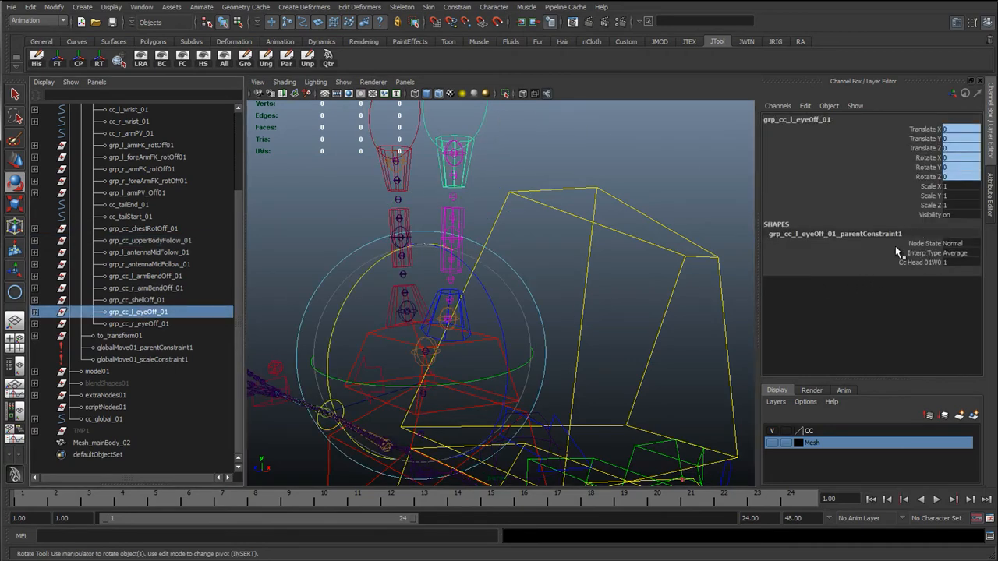
alt+middle_drag(331, 232, 408, 274)
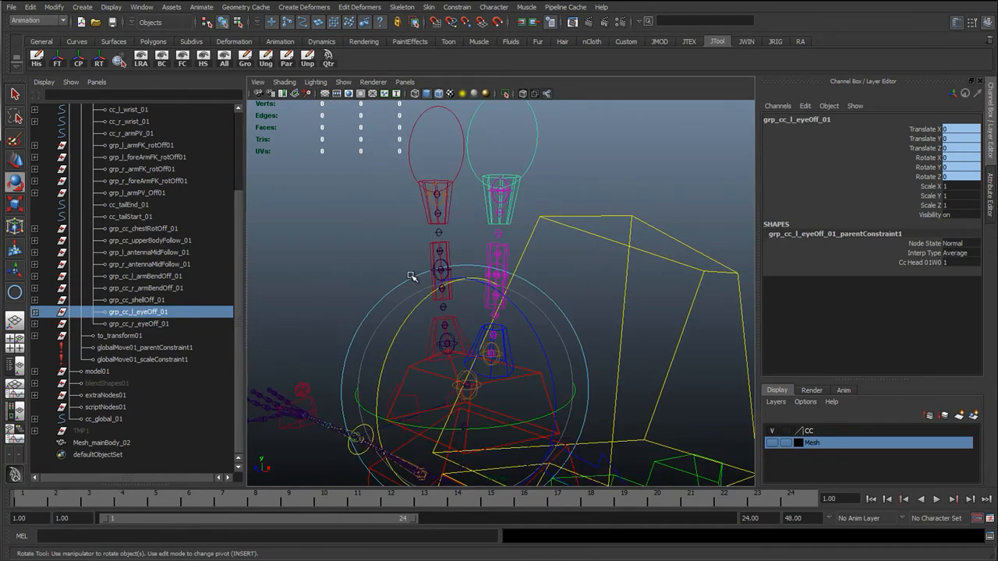
key(w)
click(911, 263)
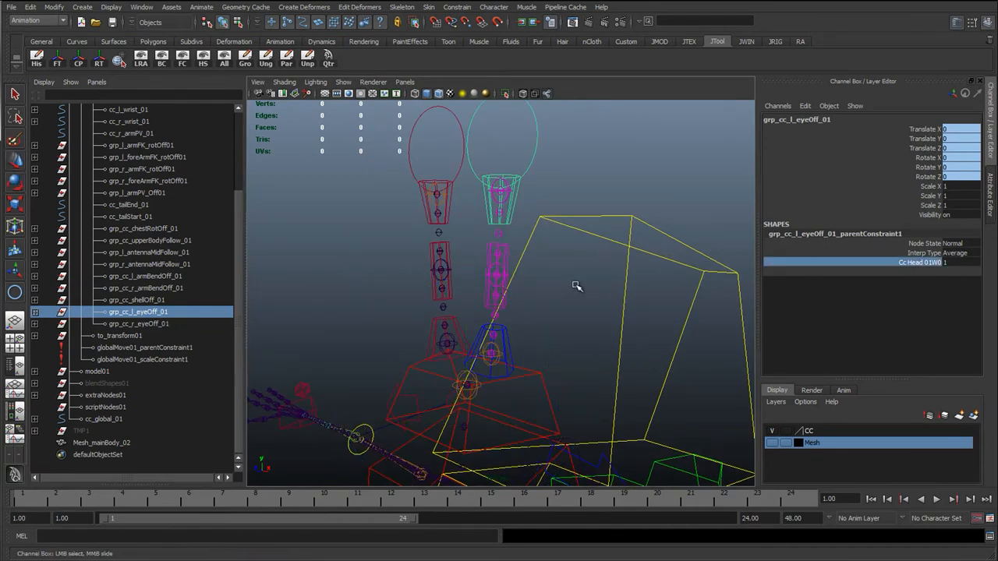
- Rotate the cc_head_01 control to about 32.8 degrees in X
click(443, 345)
key(e)
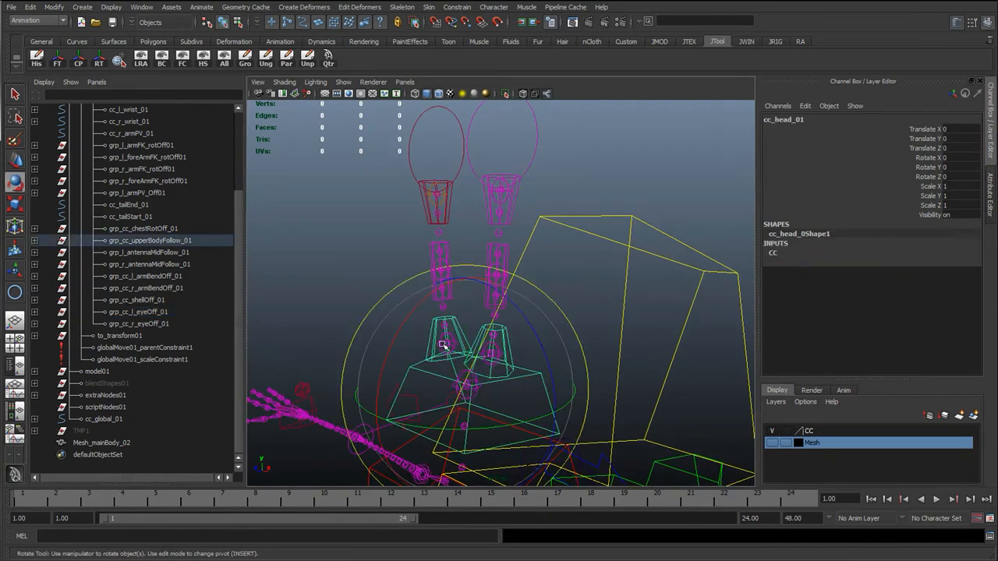
drag(421, 307, 387, 374)
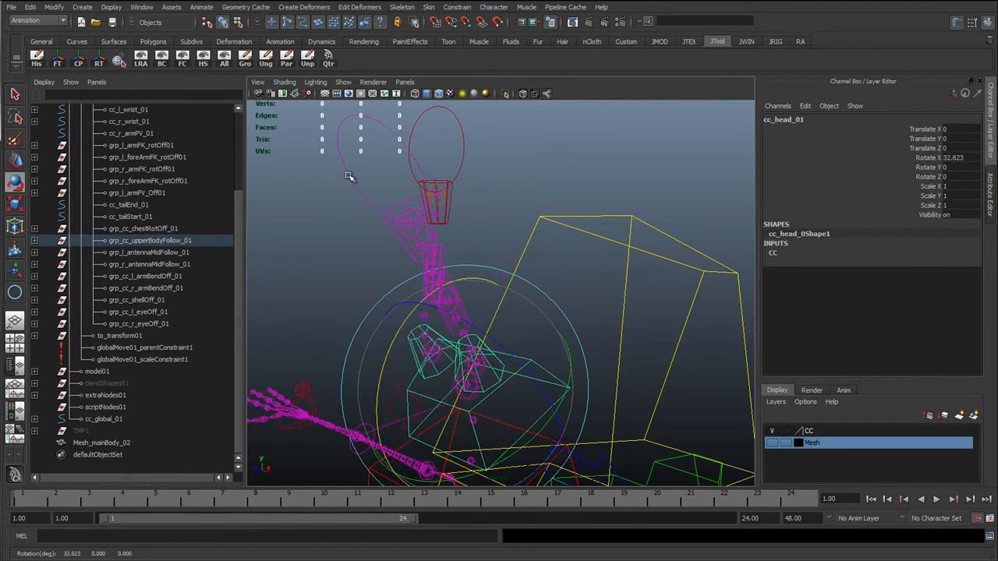
- Lower the Cc Head 01W0 parent-constraint weight on grp_cc_l_eyeOff_01 to 0 to test whether the left eye stops following the head
click(349, 176)
click(153, 314)
click(930, 264)
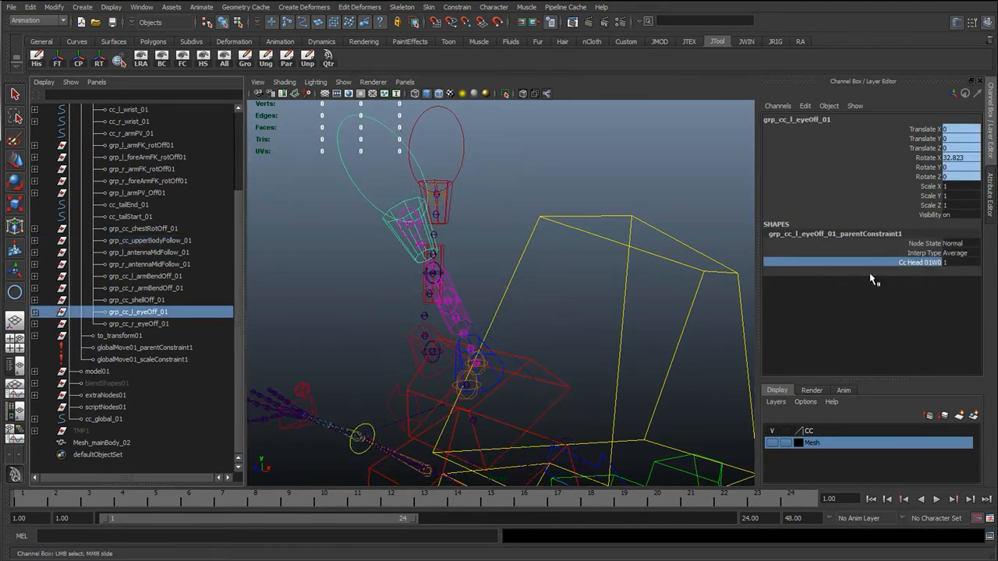
scroll(705, 302, down, 1)
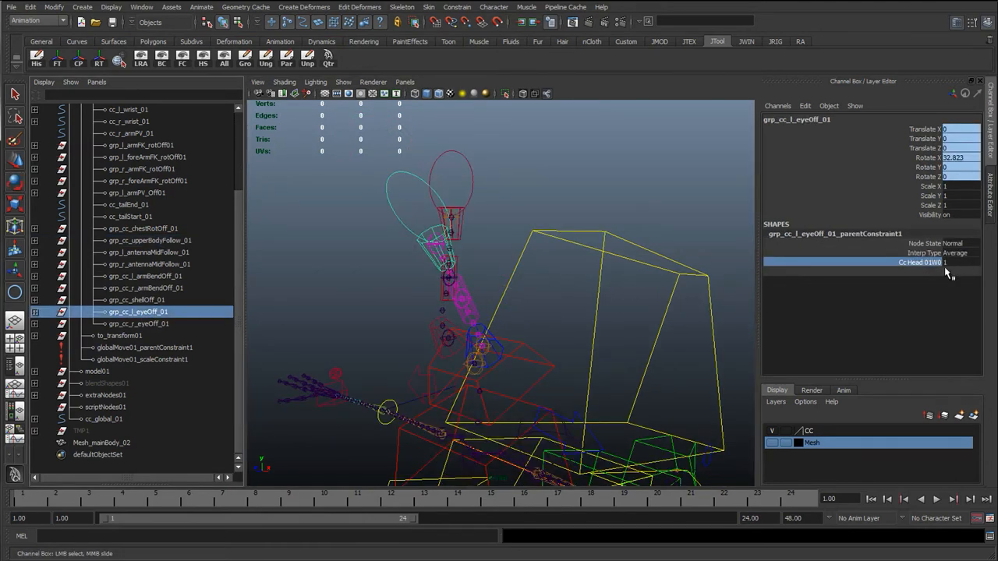
middle_drag(630, 323, 622, 322)
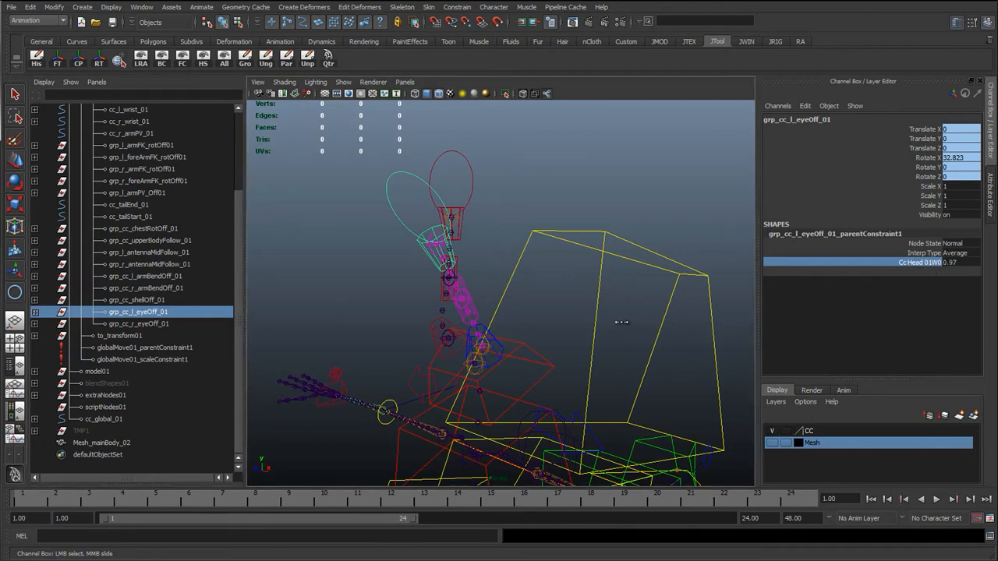
middle_drag(560, 319, 511, 319)
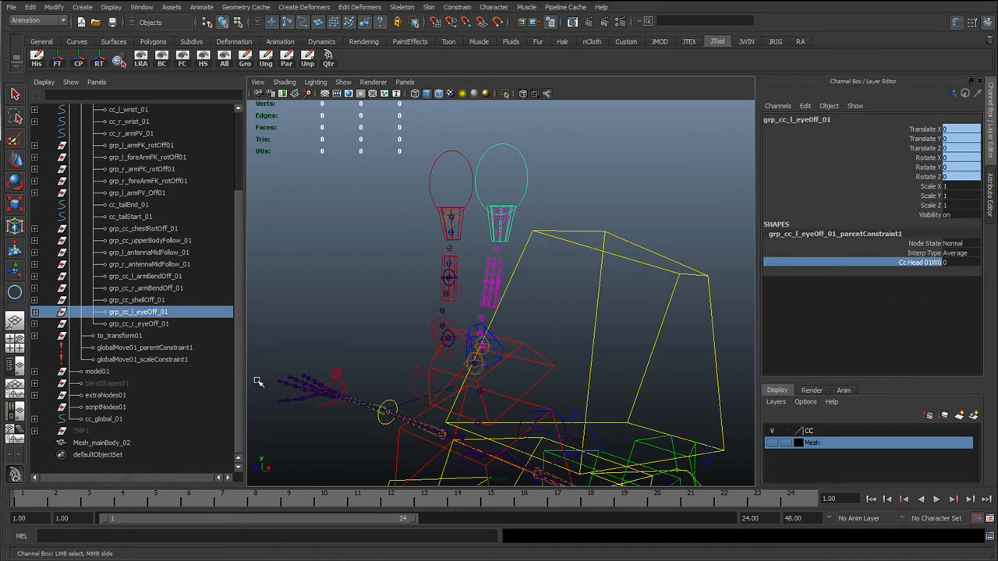
- Try the Cc Head 01W0 weight on grp_cc_l_eyeOff_01 at about 1.1 and 2.29, and bring it back to 0
middle_drag(445, 341, 638, 344)
alt+right_drag(617, 346, 437, 361)
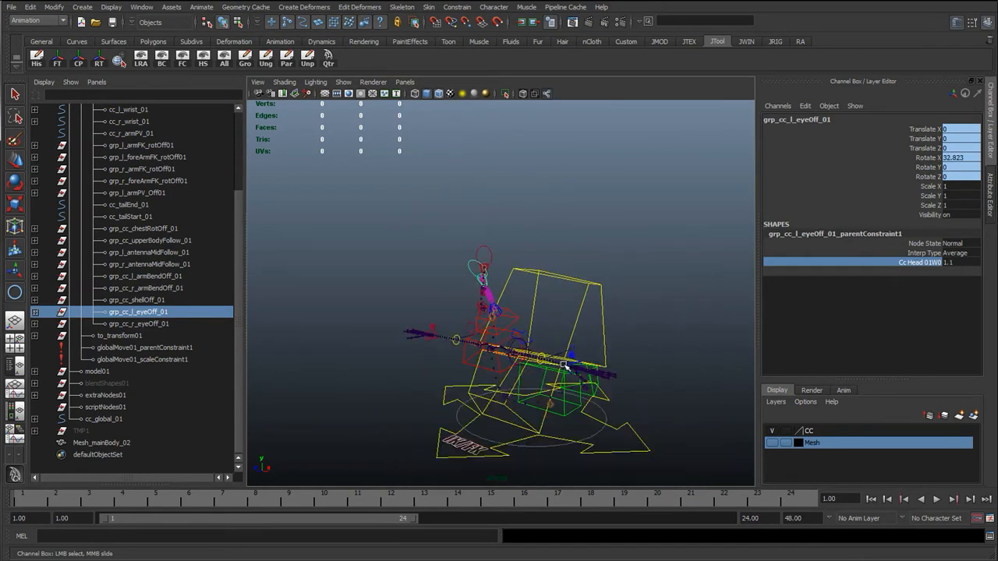
alt+middle_drag(429, 361, 419, 301)
alt+right_drag(470, 347, 660, 377)
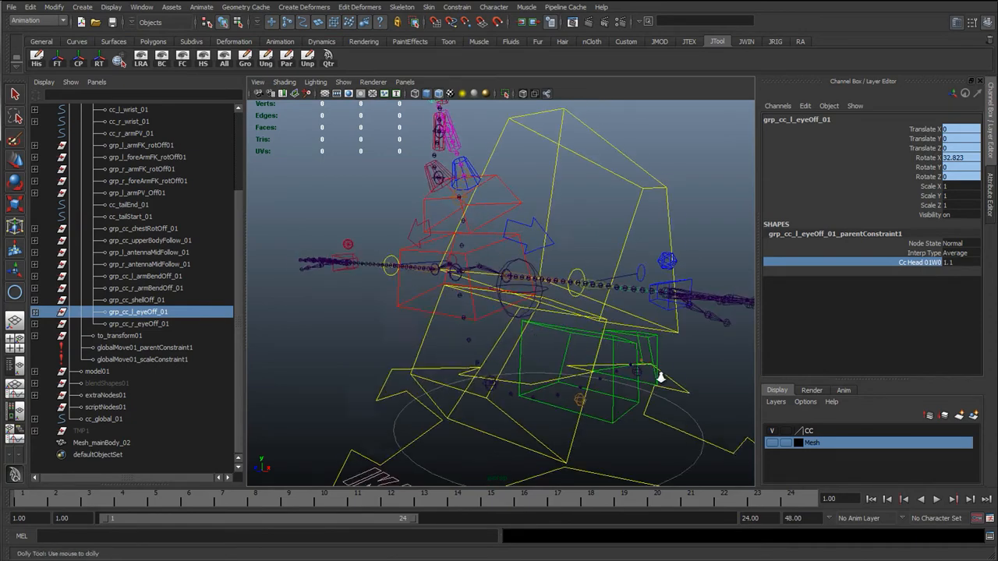
alt+drag(660, 376, 550, 327)
alt+middle_drag(551, 327, 524, 374)
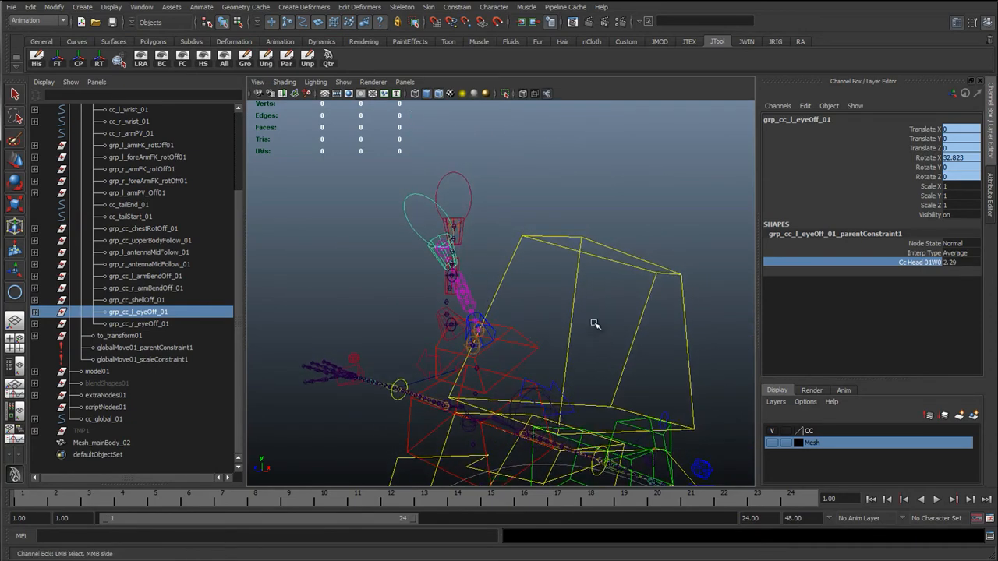
alt+right_drag(595, 324, 582, 340)
middle_drag(455, 351, 457, 351)
key(ctrl+z)
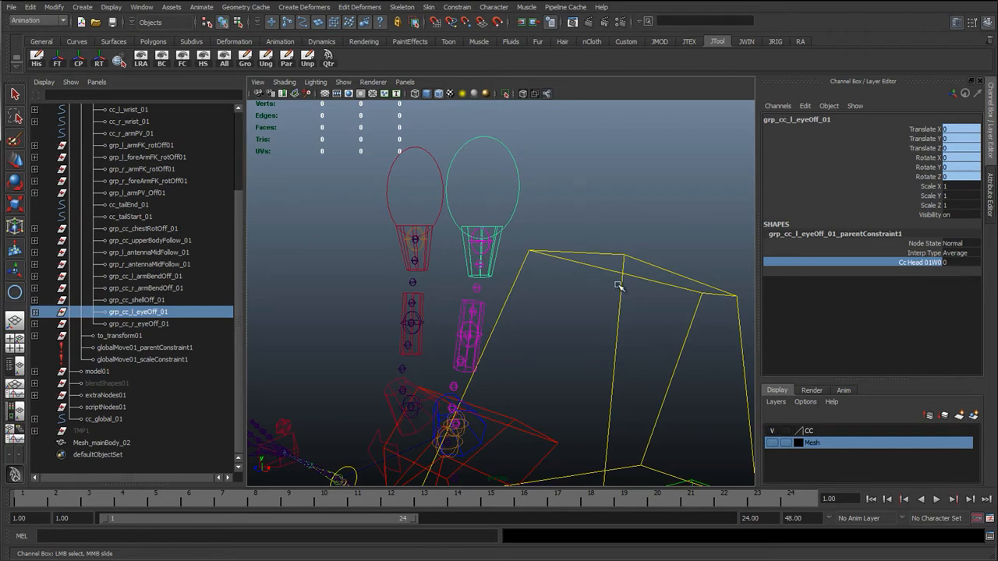
- Undo the weight tests, the cc_head_01 rotation and the parent constraint on grp_cc_l_eyeOff_01
middle_drag(405, 283, 371, 271)
key(ctrl+z)
key(ctrl+z)
key(ctrl+z)
key(ctrl+z)
key(ctrl+z)
key(ctrl+z)
key(ctrl+z)
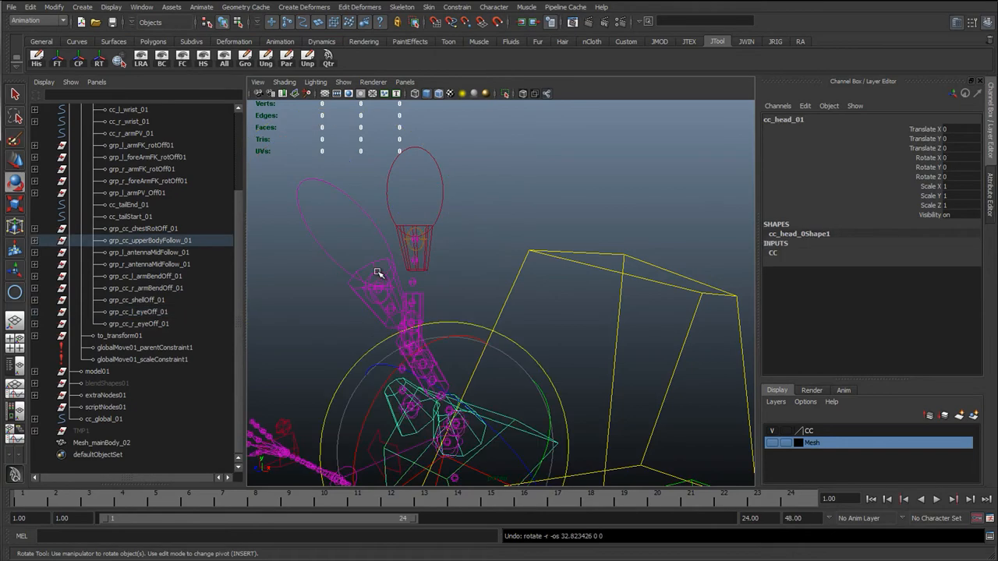
key(ctrl+z)
key(ctrl+z)
key(ctrl+z)
key(ctrl+z)
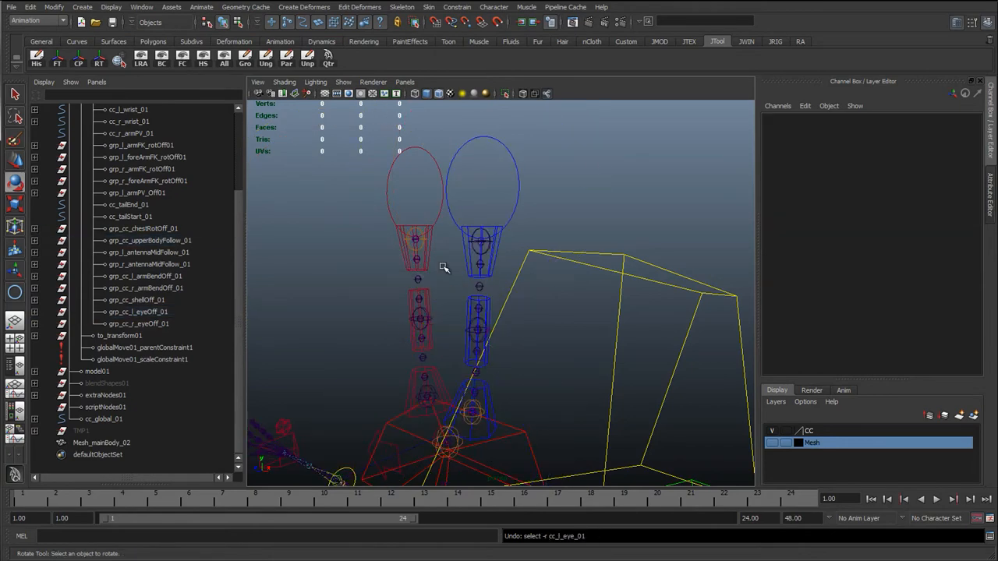
- Check the channels of grp_cc_l_eyeOff_01 above the left eye control for a leftover constraint, and clear the selection
click(501, 223)
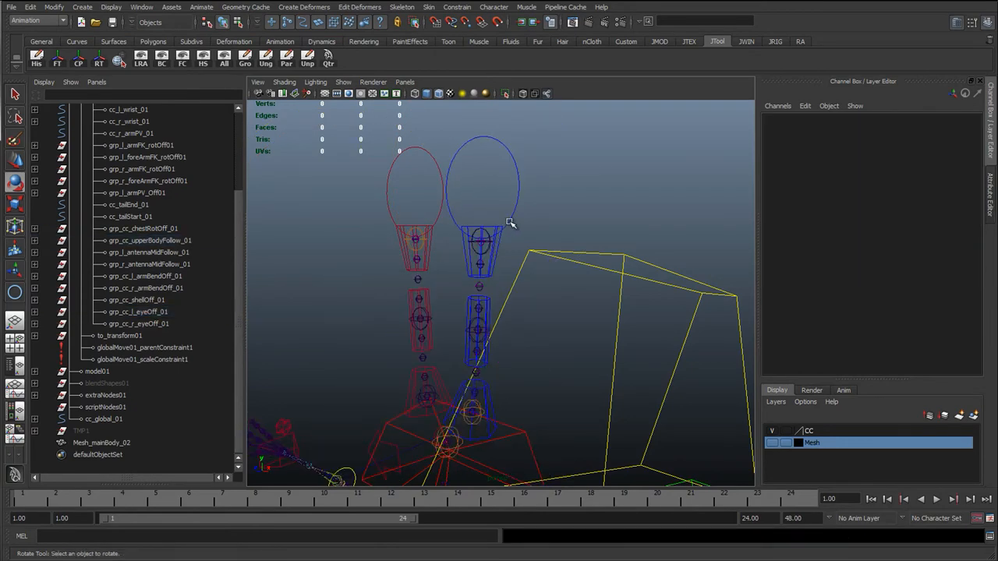
click(503, 227)
key(Up)
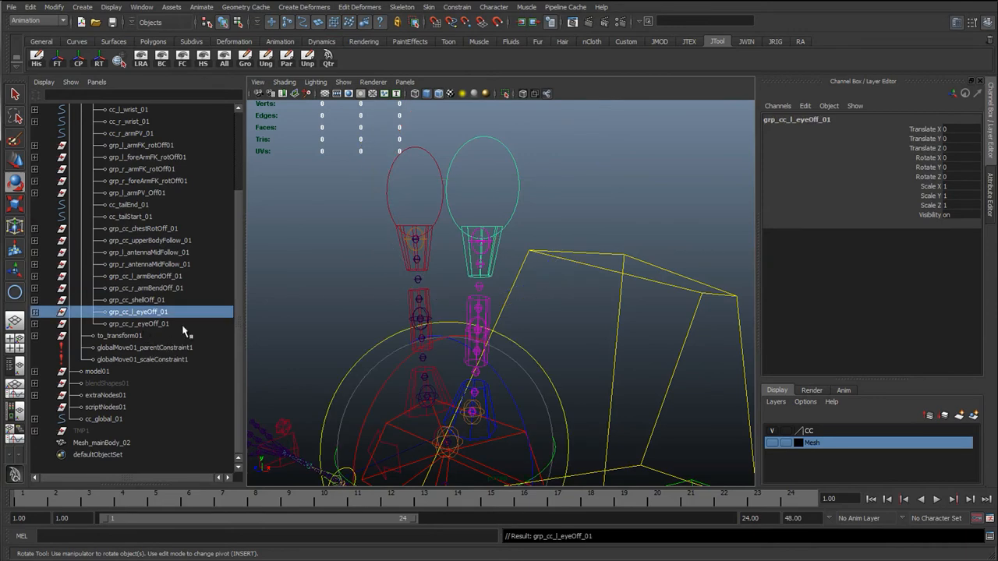
key(q)
click(449, 312)
scroll(449, 312, up, 3)
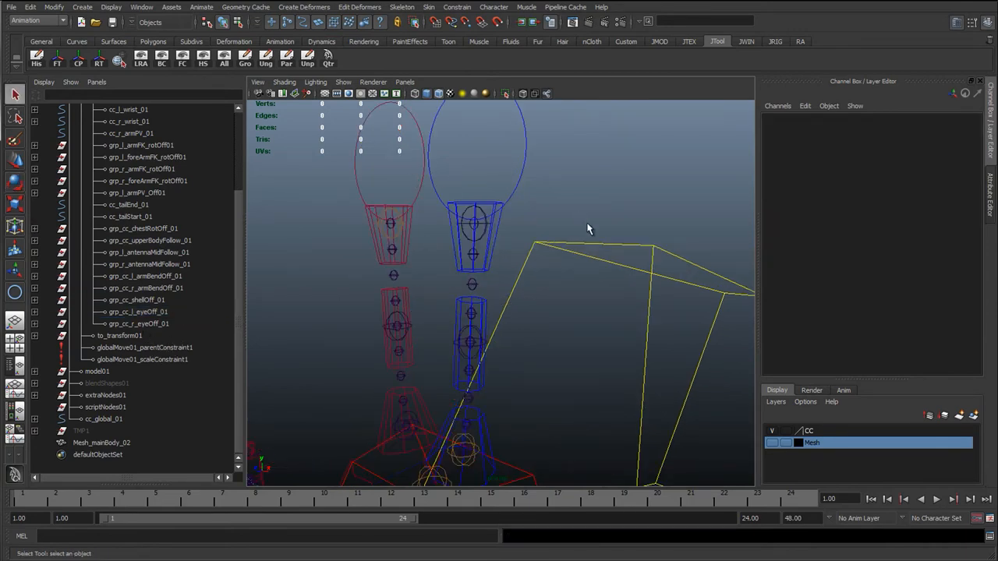
scroll(589, 229, down, 3)
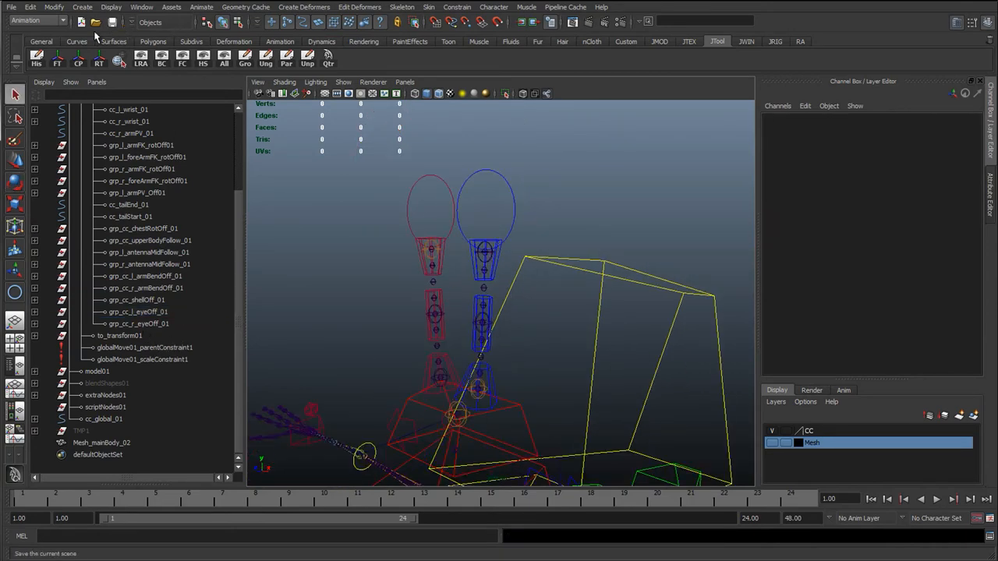
- Draw a closed, grid-aligned bow-tie EP curve about 2 cm wide and 1 cm high in the front view, with the grid shown
click(74, 43)
click(79, 62)
scroll(526, 370, down, 3)
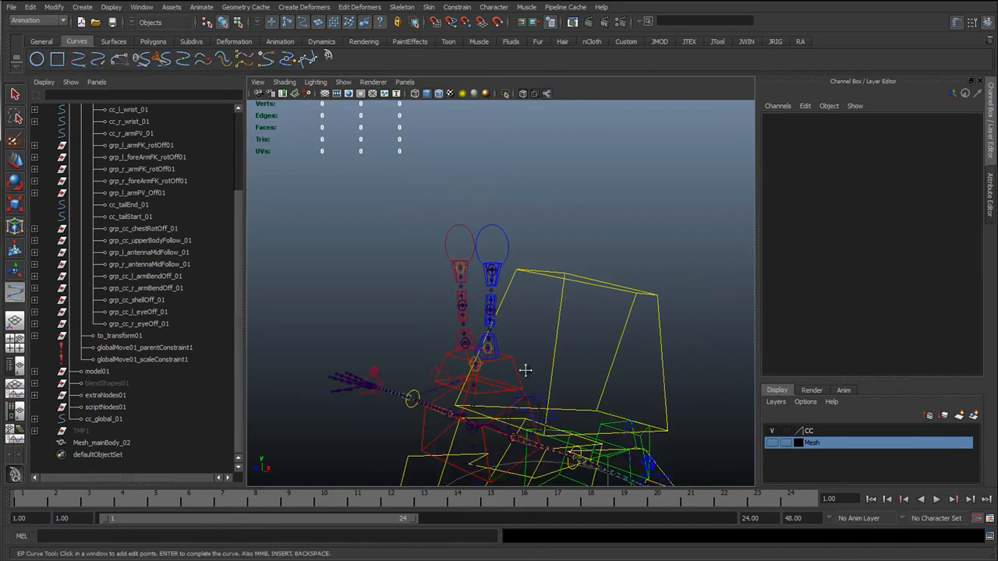
alt+drag(526, 371, 492, 261)
key(space)
drag(457, 313, 456, 322)
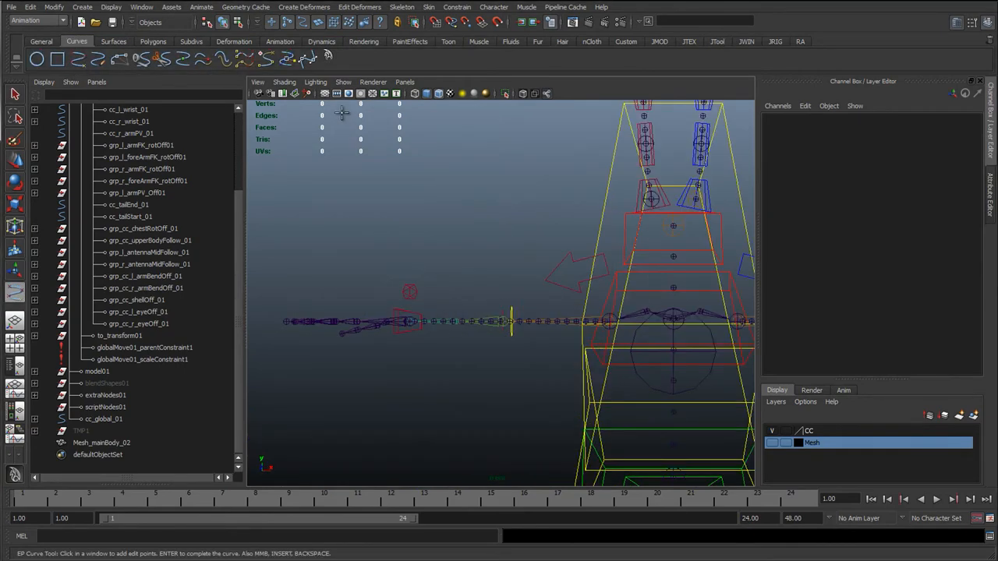
click(324, 95)
scroll(434, 249, up, 3)
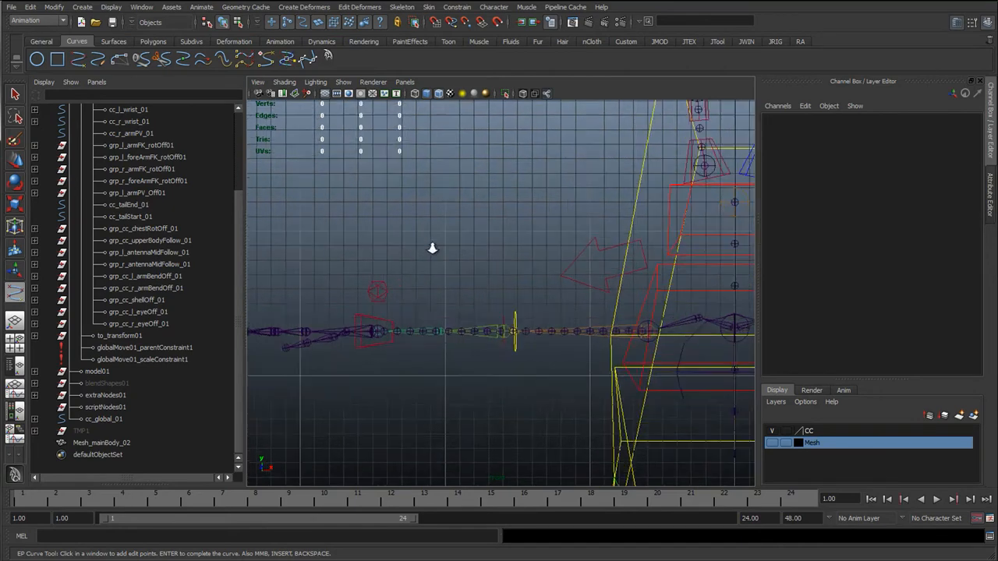
click(427, 225)
click(466, 210)
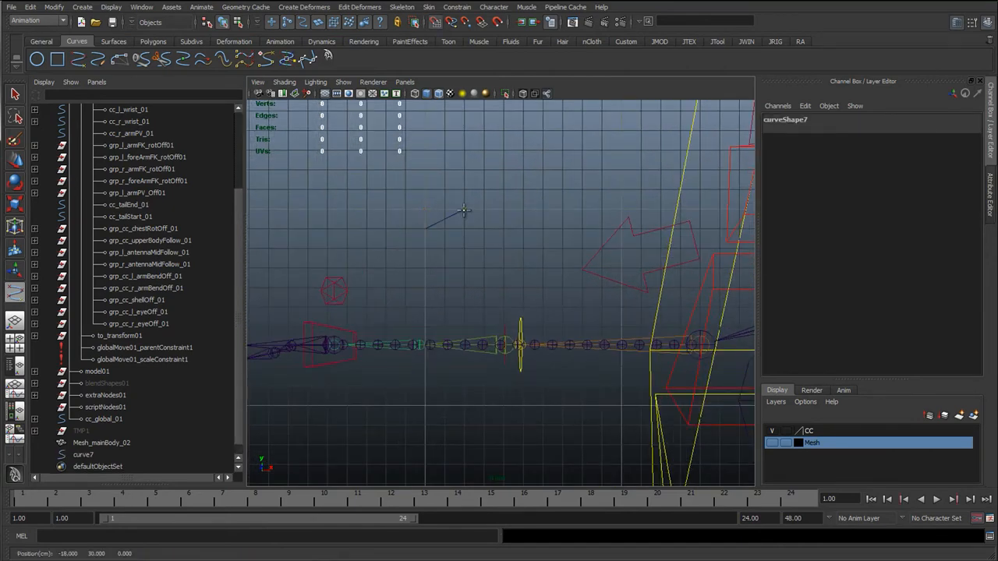
click(465, 227)
click(424, 209)
click(428, 224)
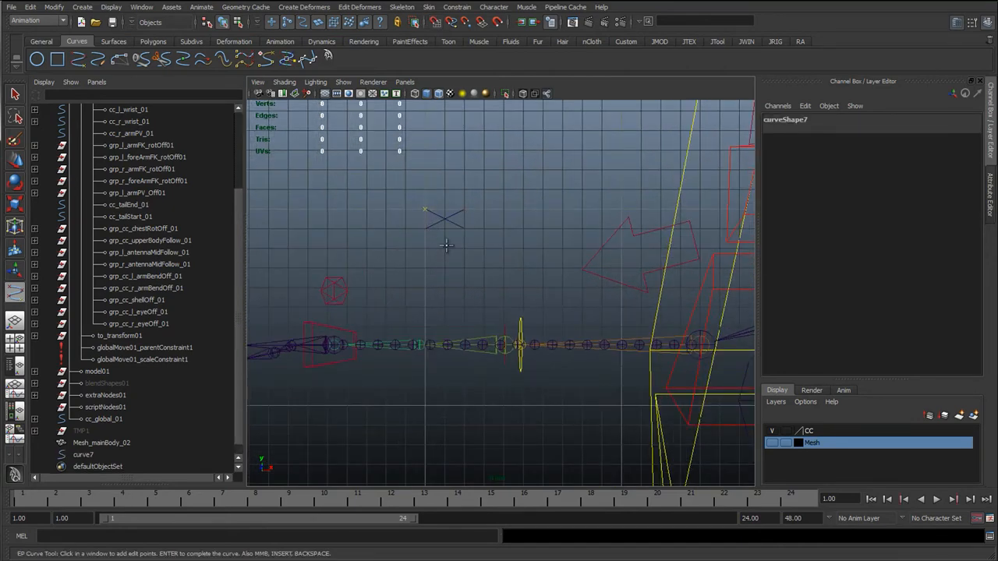
key(Return)
- Snap the bow-tie curve onto the head joint in the perspective view and freeze its transformations
key(space)
drag(587, 244, 672, 112)
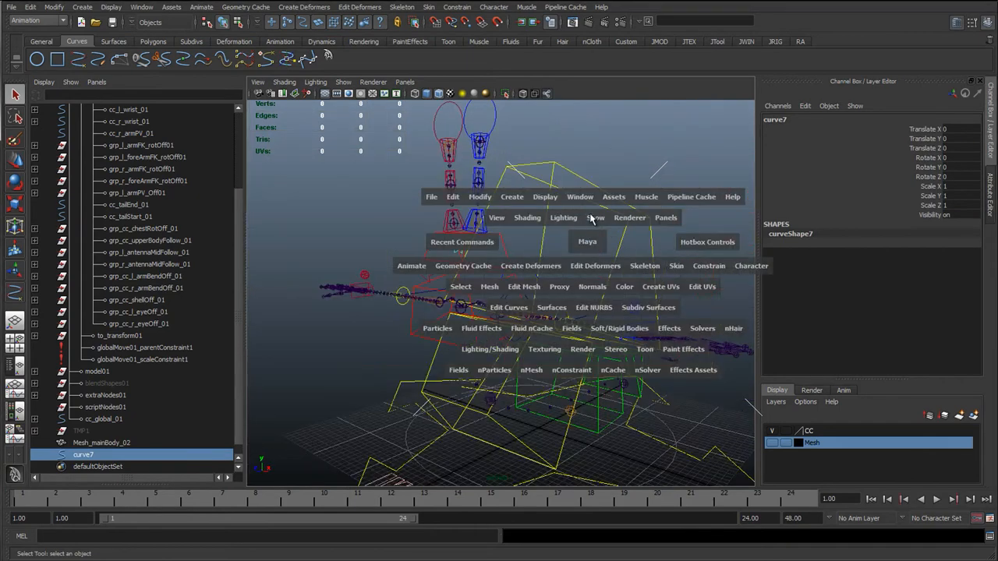
click(718, 42)
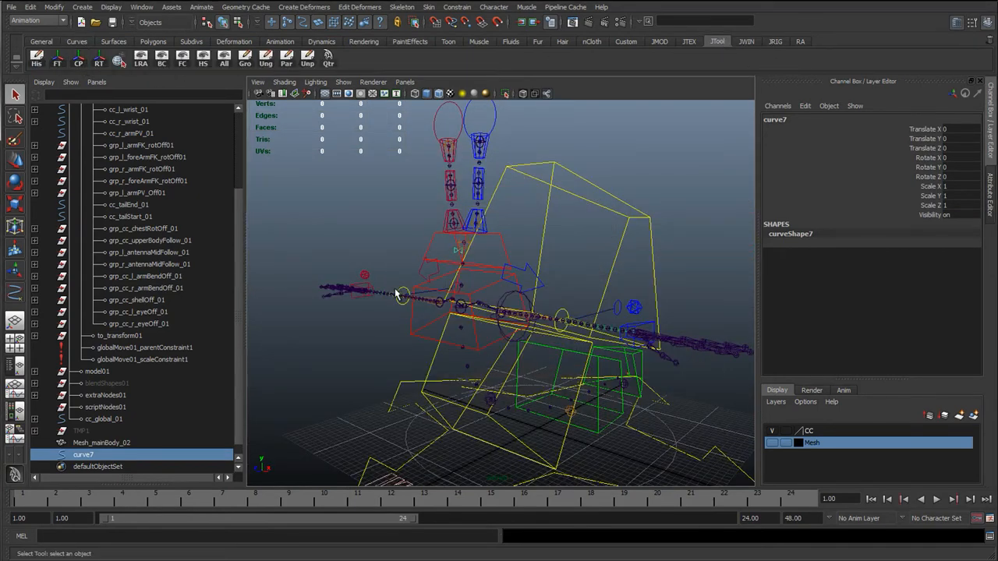
key(w)
alt+right_drag(402, 294, 549, 325)
mouse_move(550, 324)
alt+middle_down()
mouse_move(563, 334)
mouse_move(532, 330)
alt+middle_up()
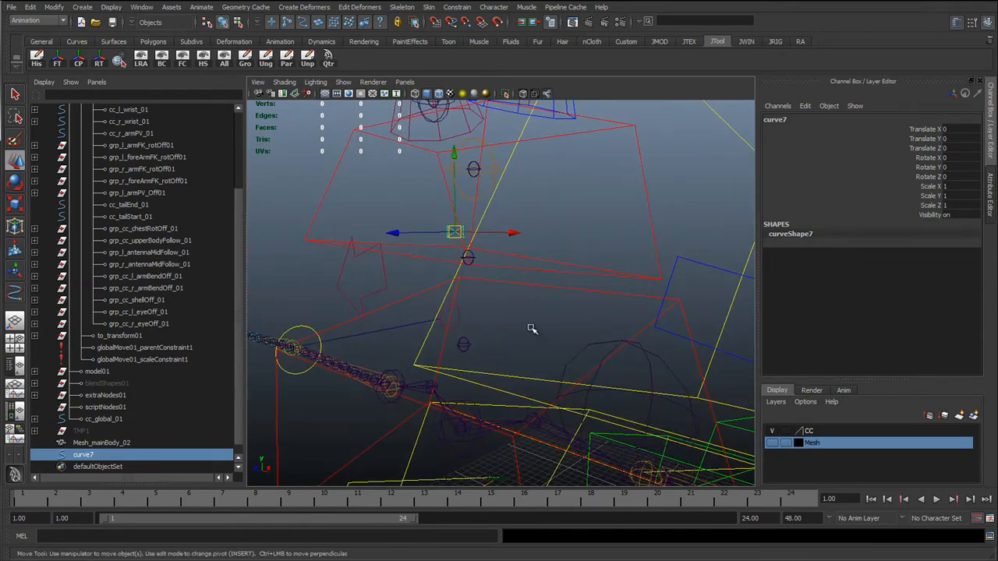
alt+drag(533, 330, 450, 229)
key(v)
mouse_move(450, 229)
middle_down()
mouse_move(469, 224)
mouse_move(462, 228)
middle_up()
key(v)
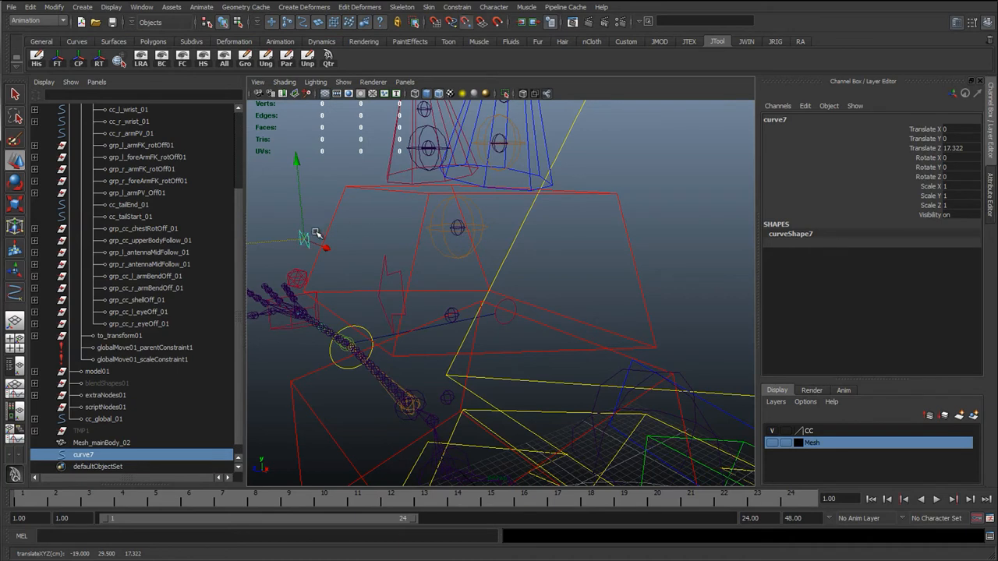
drag(305, 237, 426, 229)
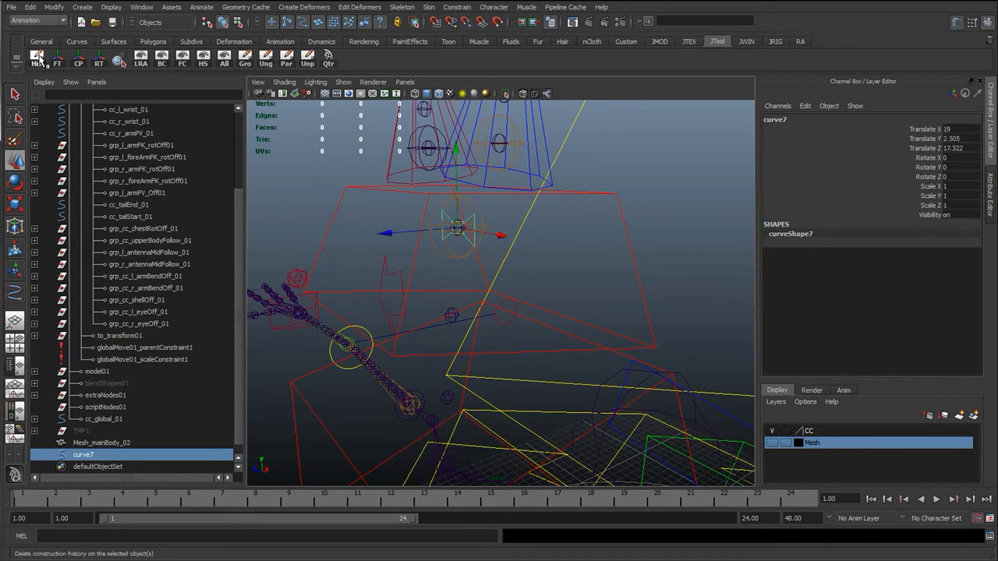
click(57, 59)
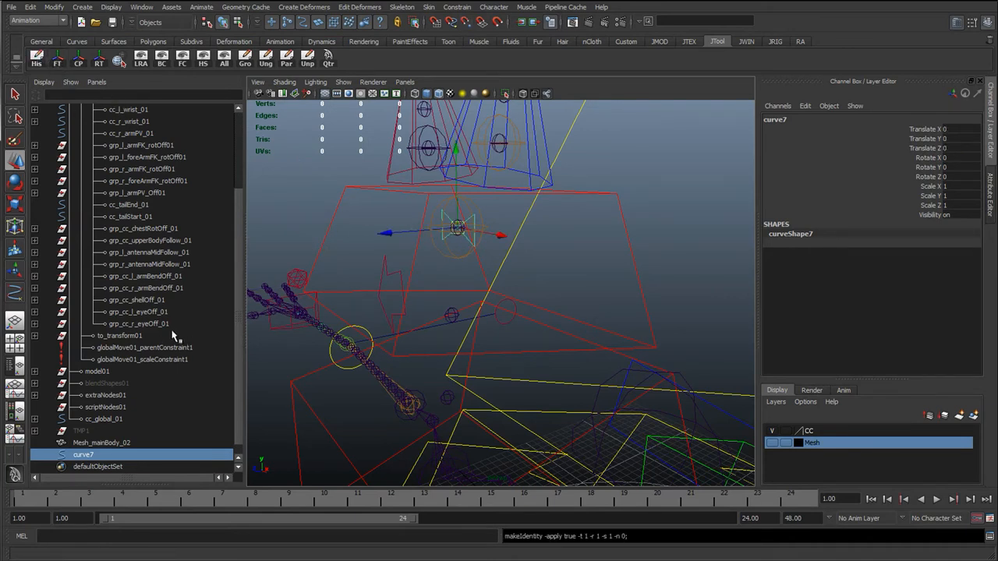
- Rename the bow-tie curve as tie_headFollow_01
scroll(173, 335, down, 1)
double_click(98, 443)
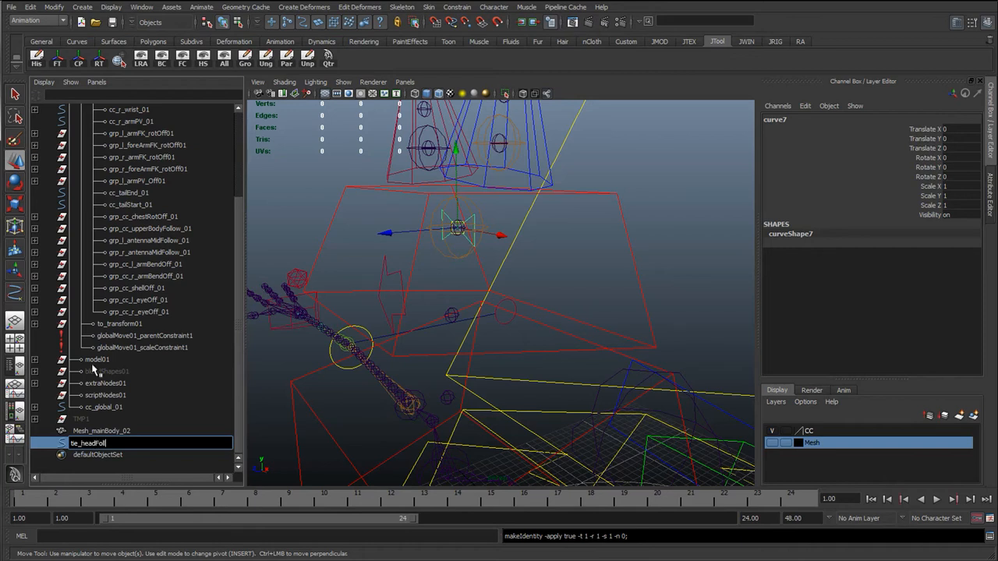
text(1)
key(Return)
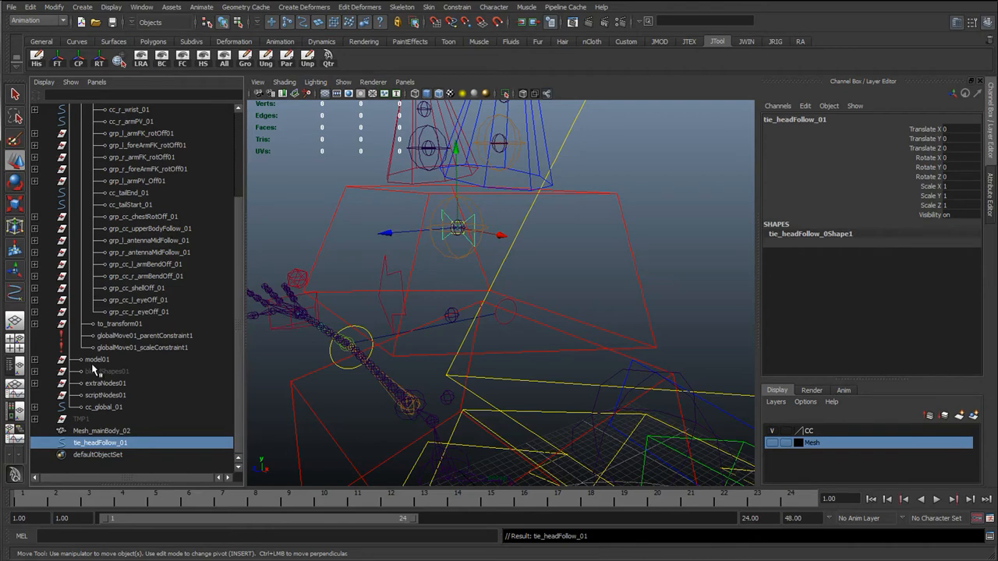
- Parent-constrain tie_headFollow_01 to the cc_head_01 control
click(624, 217)
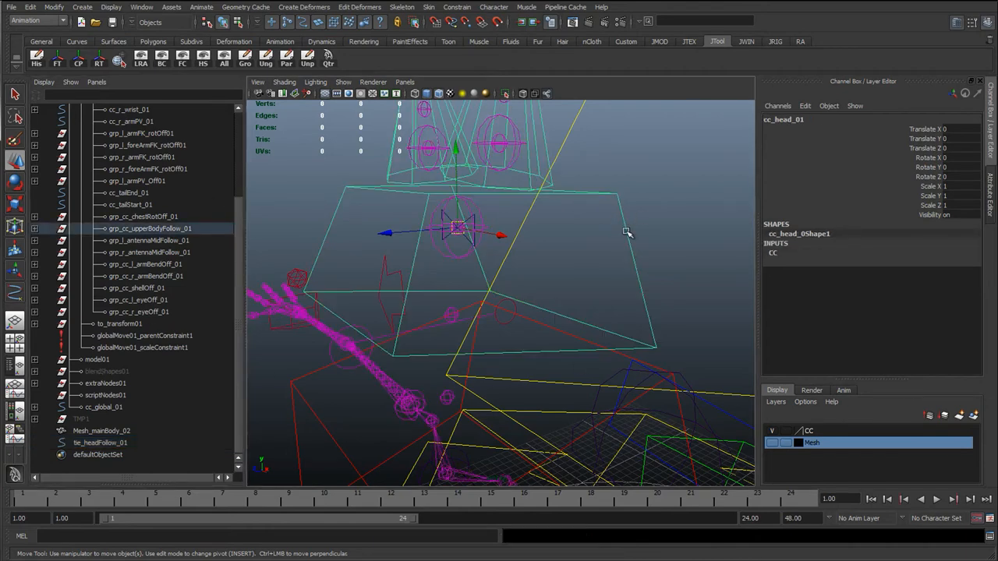
click(108, 442)
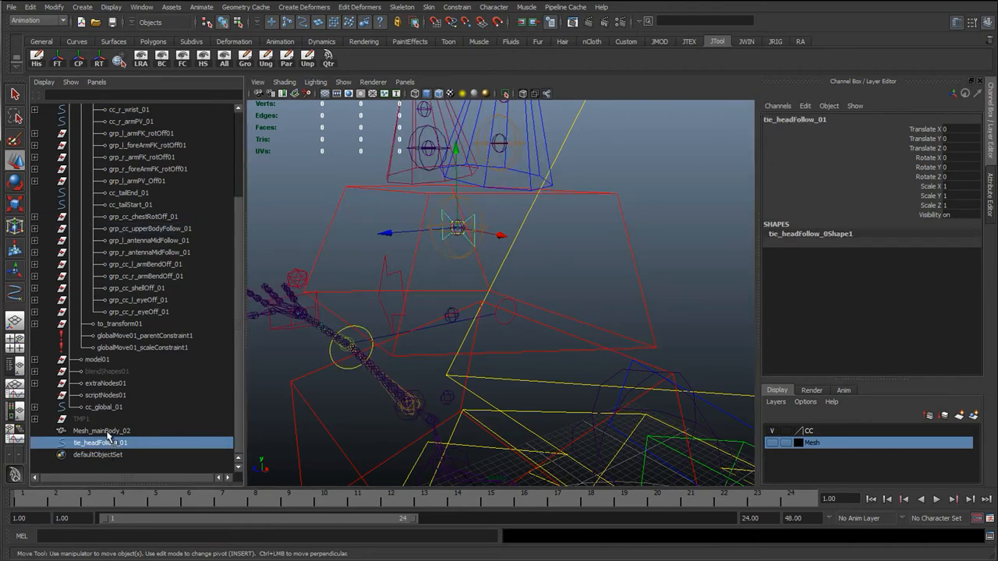
drag(602, 241, 693, 233)
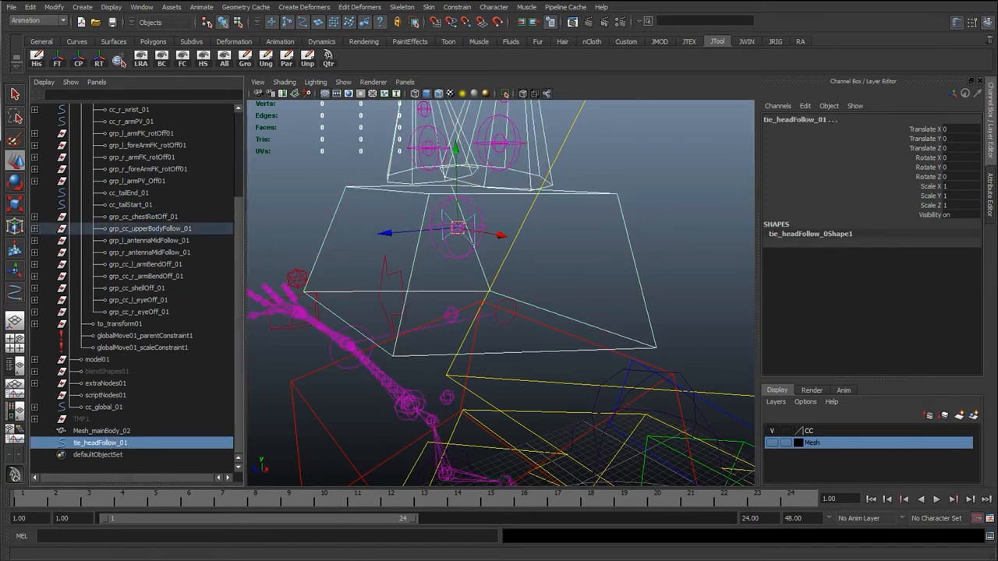
click(456, 8)
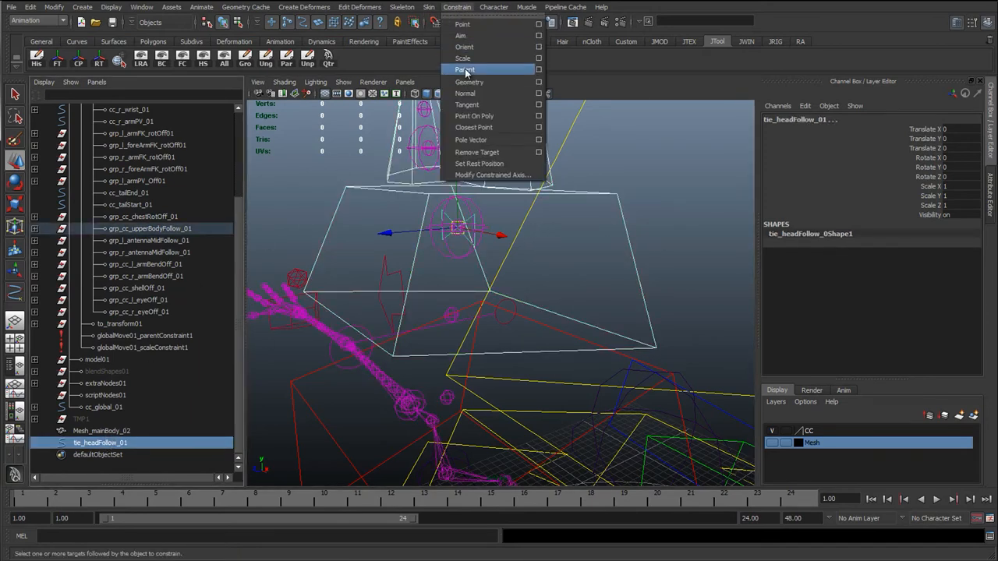
click(524, 72)
- Move cc_head_01 to about X 0.144, Y 0.5, Z -0.414 to test the constraint, and select tie_headFollow_01
click(459, 228)
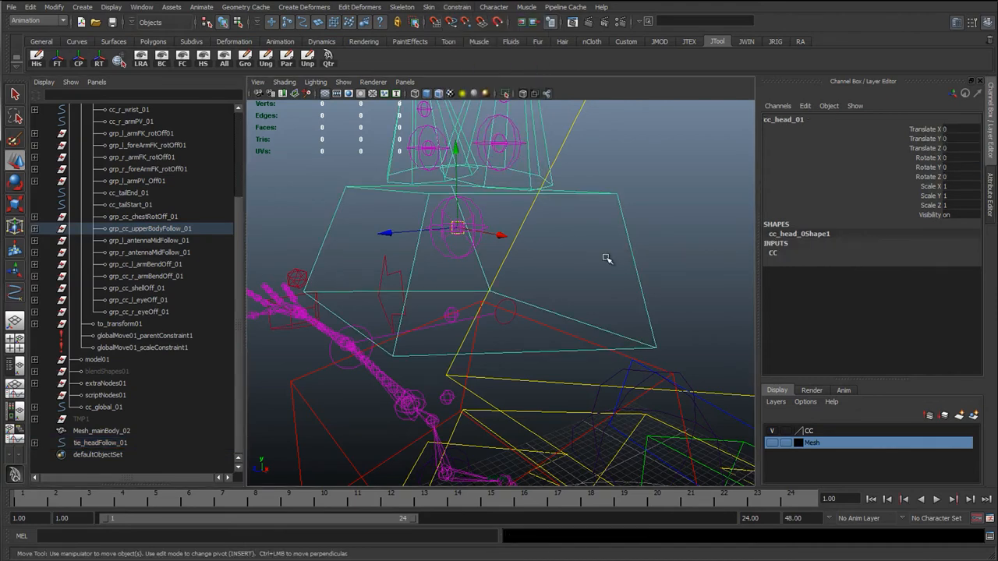
drag(463, 229, 512, 249)
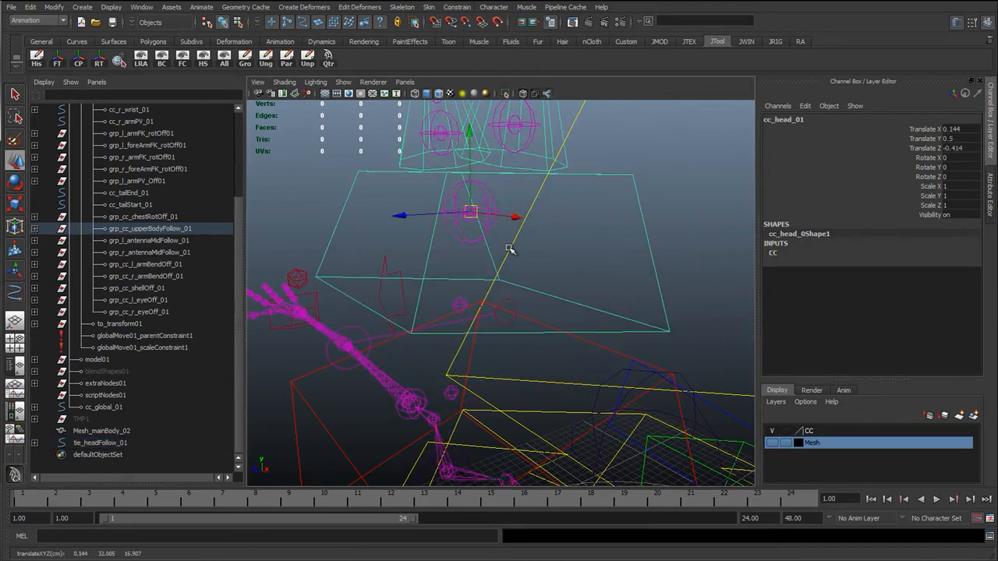
key(q)
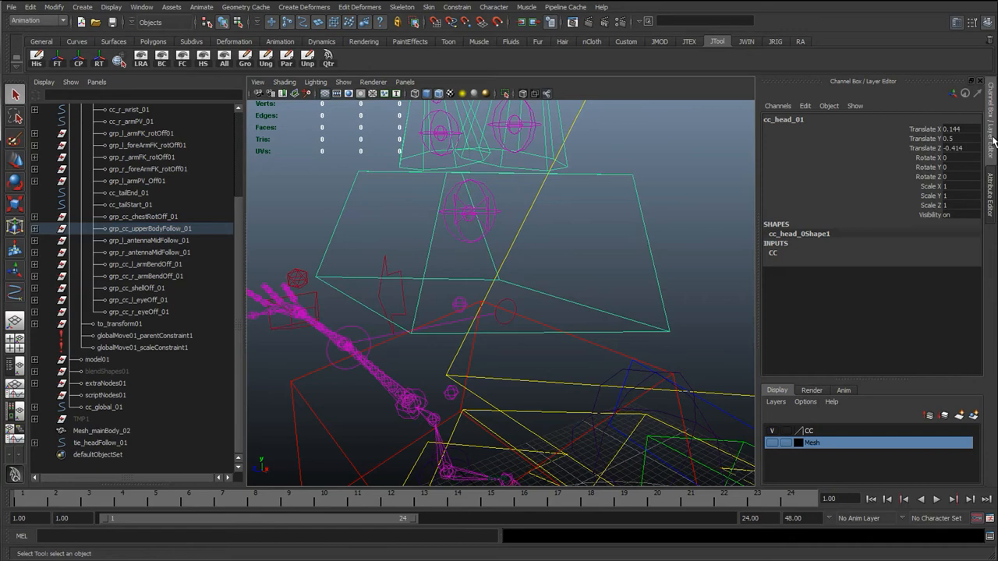
click(473, 207)
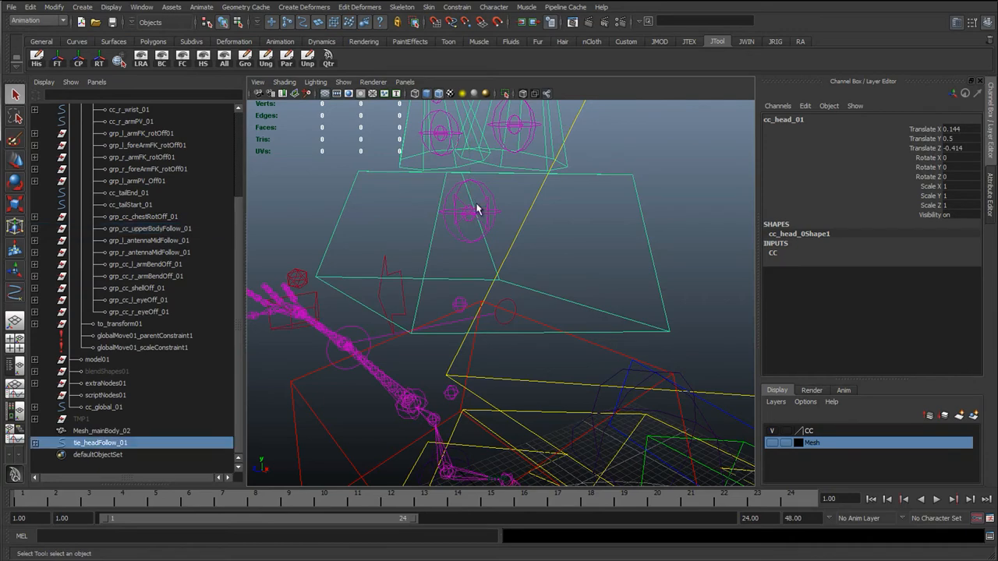
- Reset the cc_head_01 control's translate X, Y and Z to 0 and clear the selection
click(642, 213)
drag(962, 148, 961, 131)
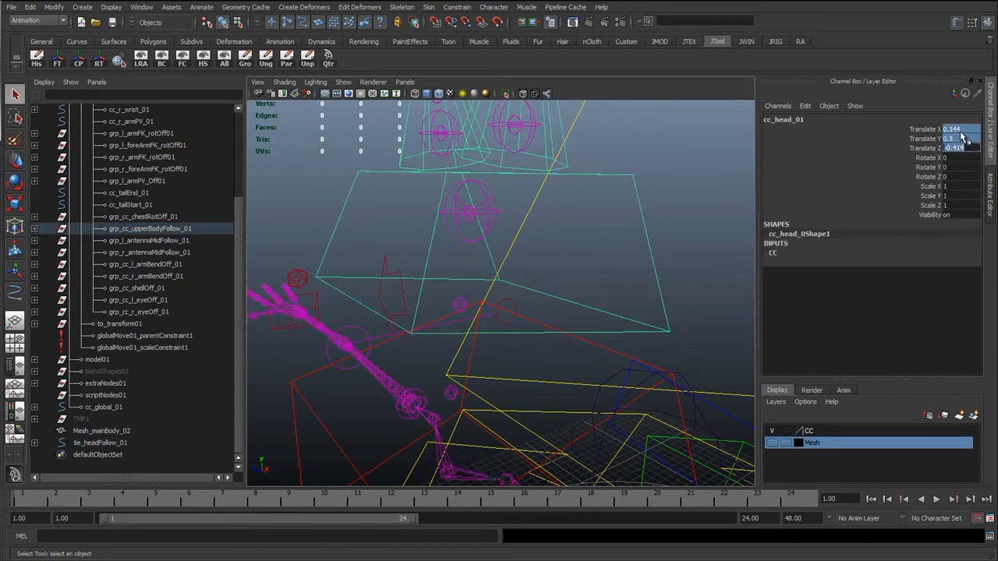
text(0)
key(Return)
click(648, 253)
- Rotate cc_upperBody_01 to about X -9.1, Y 2.8, Z 13.9 to test the head follow, and inspect tie_headFollow_01's channels
alt+right_drag(486, 392, 402, 382)
click(368, 378)
key(e)
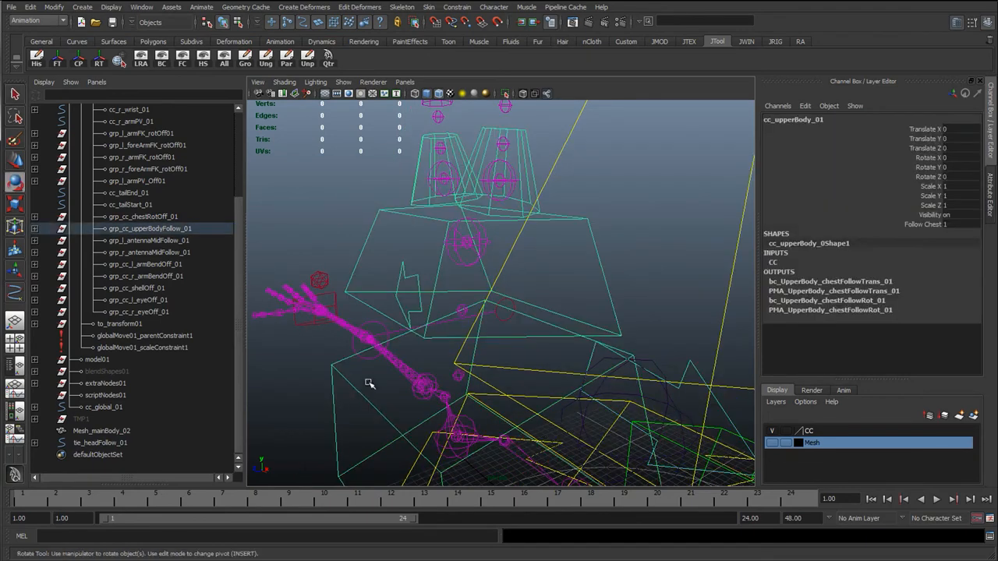
drag(465, 367, 466, 341)
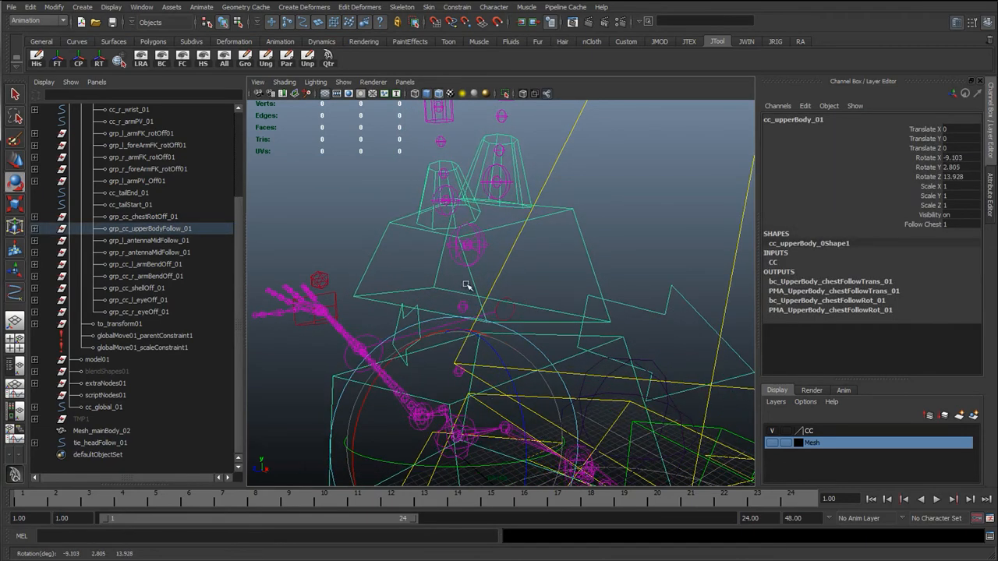
click(578, 237)
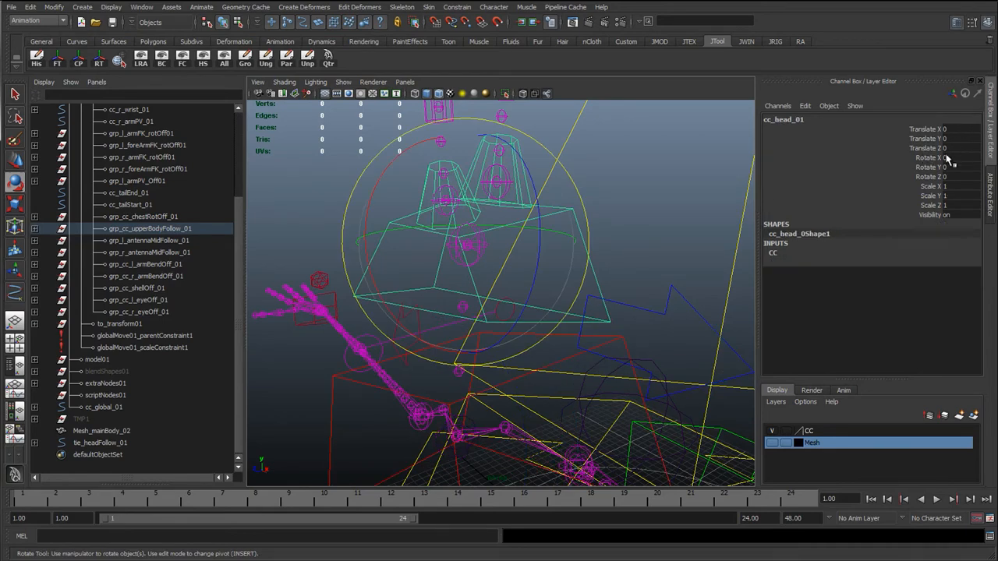
key(q)
click(468, 247)
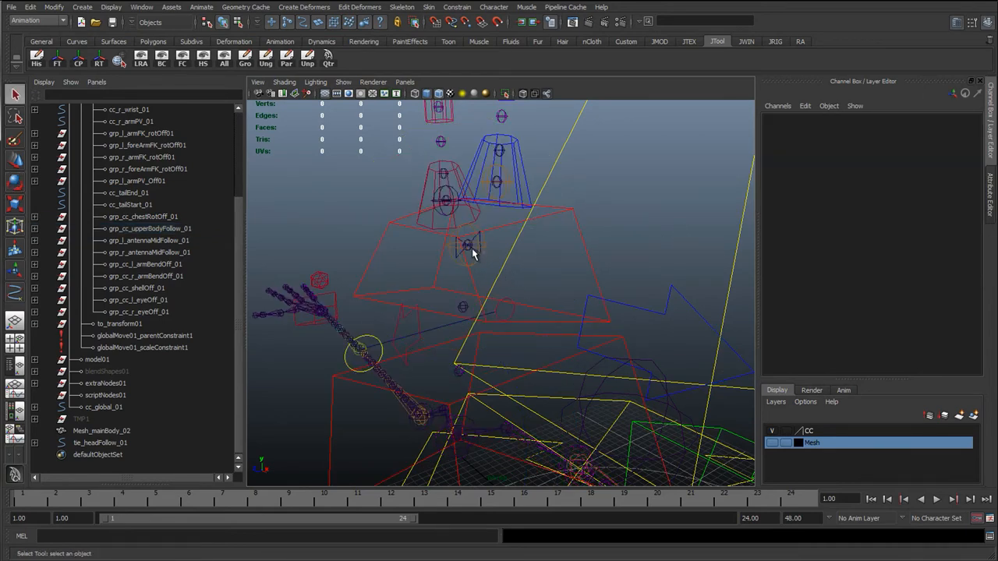
click(472, 248)
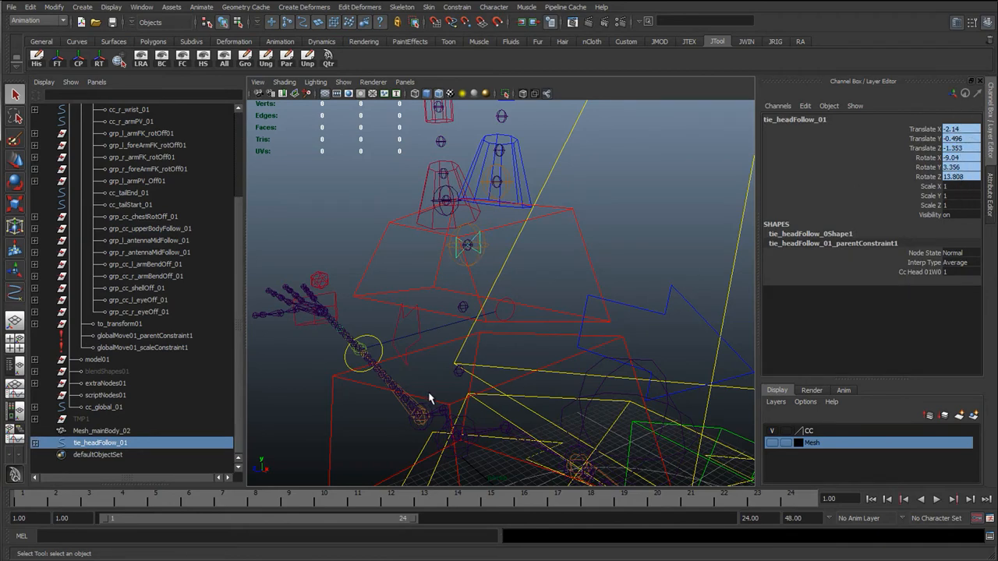
- Reset the cc_upperBody_01 control's rotate X, Y and Z to 0 and deselect it
click(335, 393)
click(359, 390)
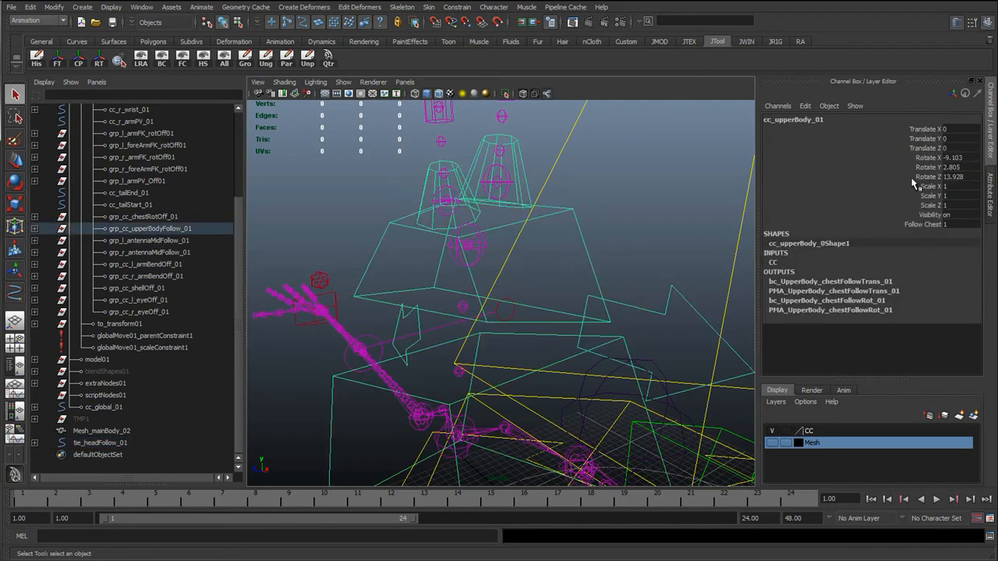
drag(959, 178, 952, 157)
text(0)
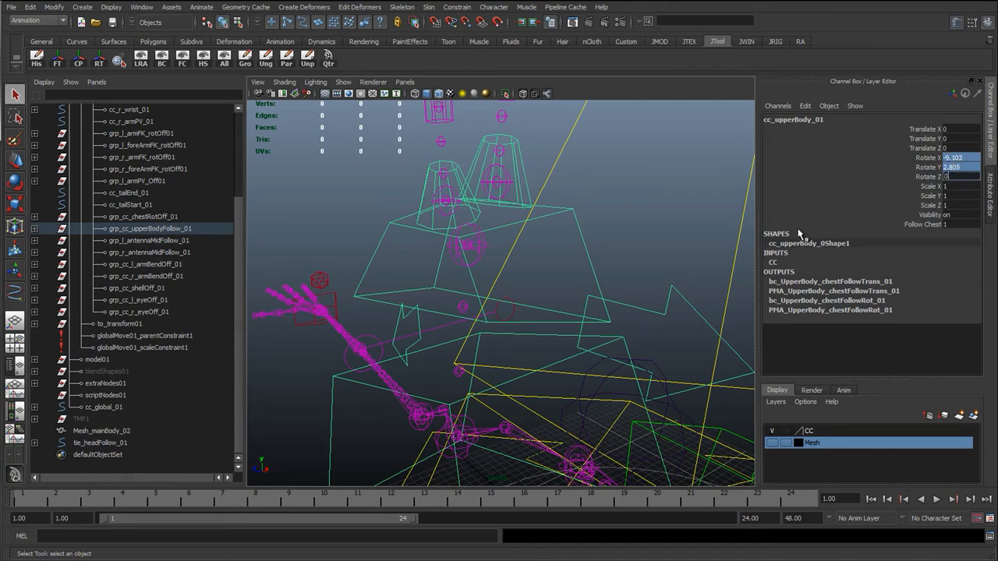
key(Return)
click(651, 210)
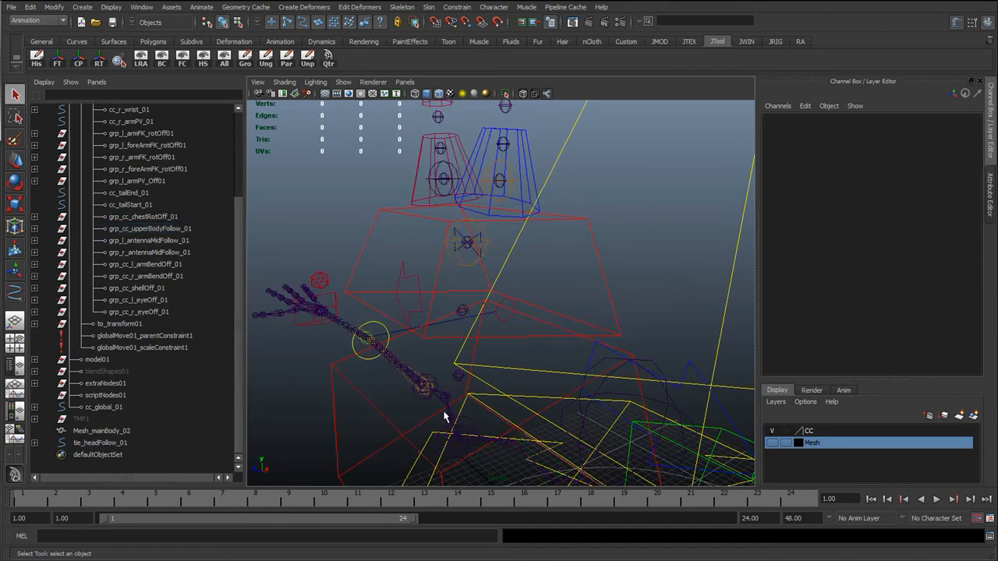
- Add tie_headFollow_01 to the Hypershade work area and move the Hypershade window out of the way
click(98, 443)
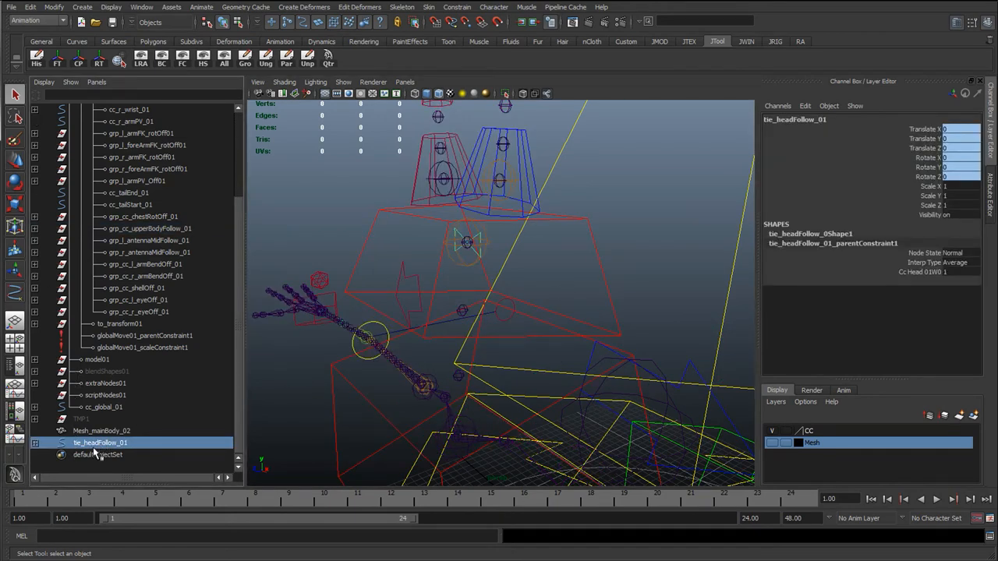
click(140, 7)
mouse_move(234, 44)
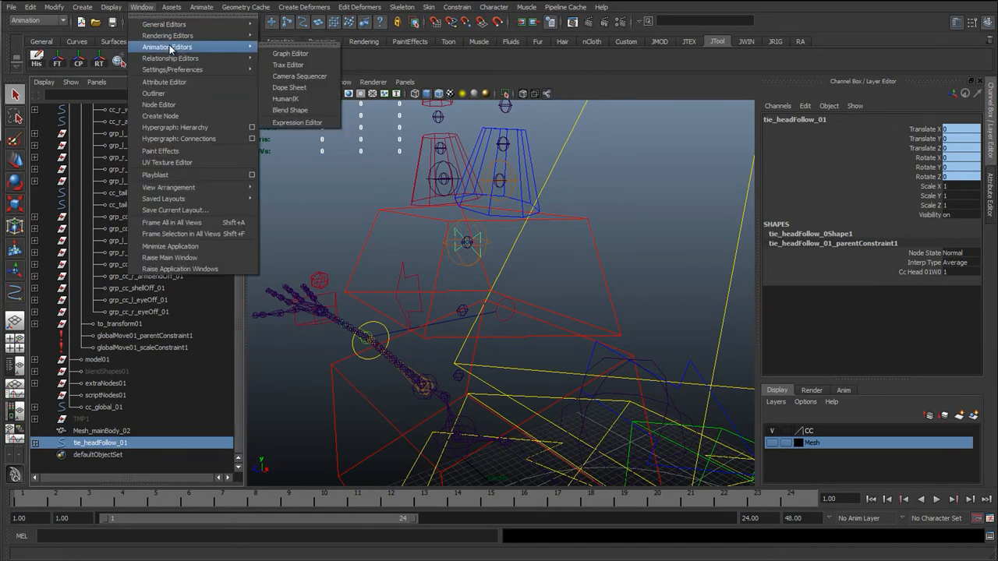
click(288, 63)
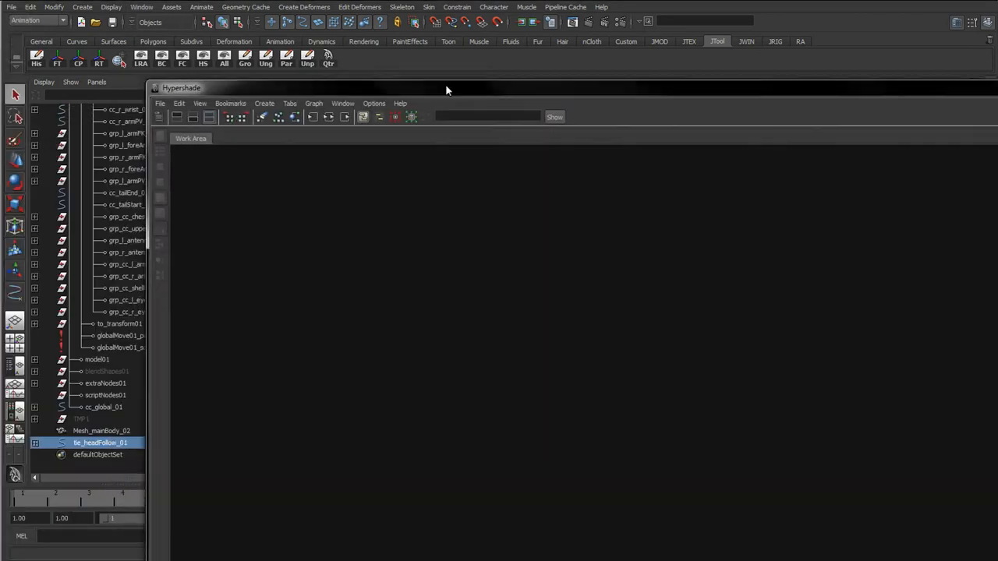
drag(143, 83, 585, 335)
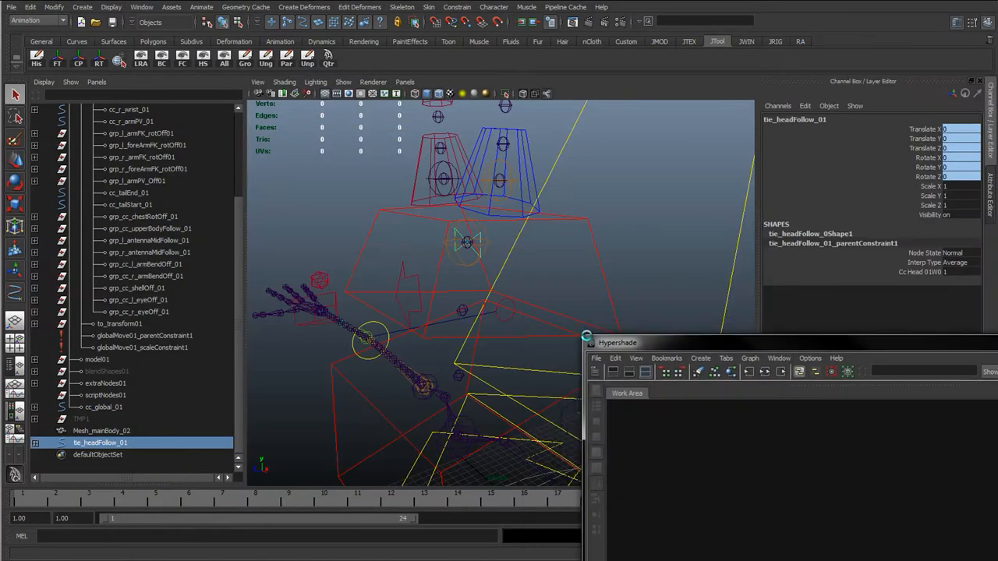
drag(741, 343, 419, 148)
click(438, 154)
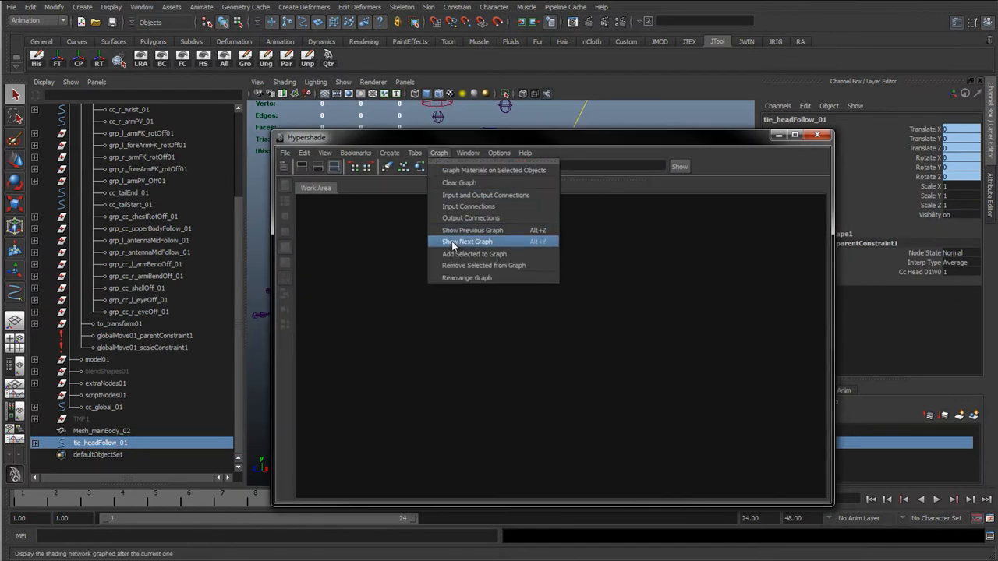
click(461, 255)
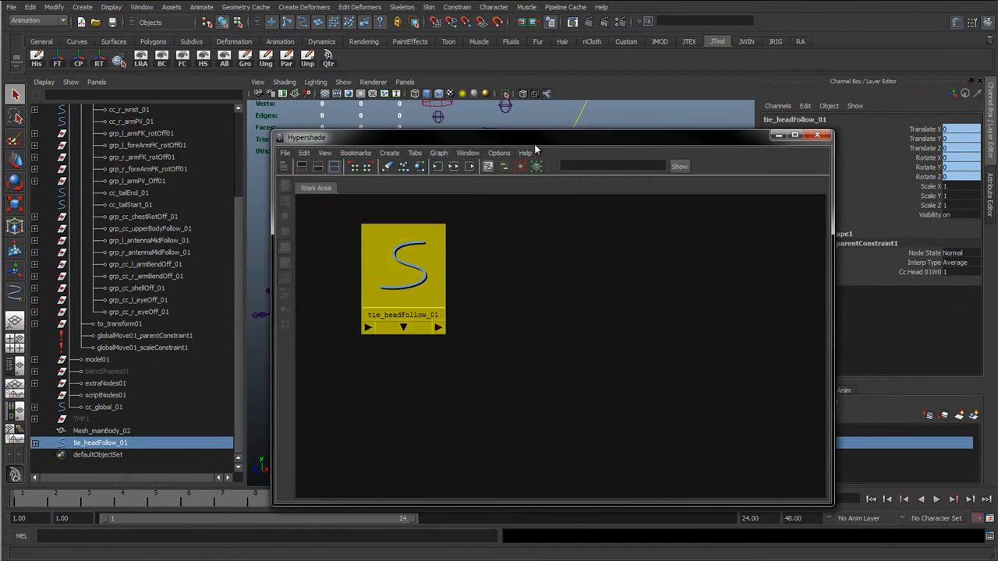
drag(535, 142, 0, 145)
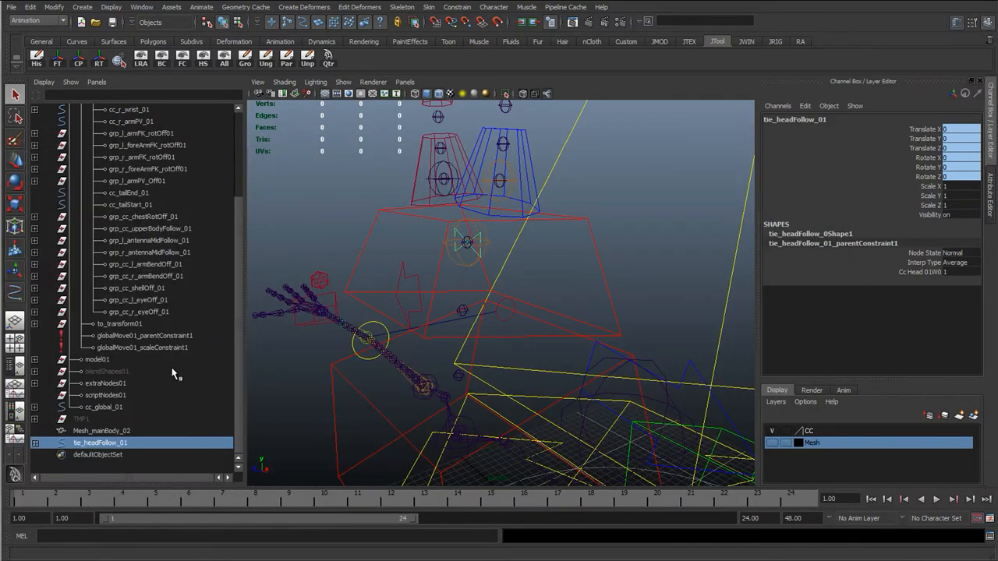
- Locate grp_tieGlobalOffset_01 in the hidden group under extraNodes01 and examine its constrained translate, rotate and scale channels
scroll(125, 329, up, 4)
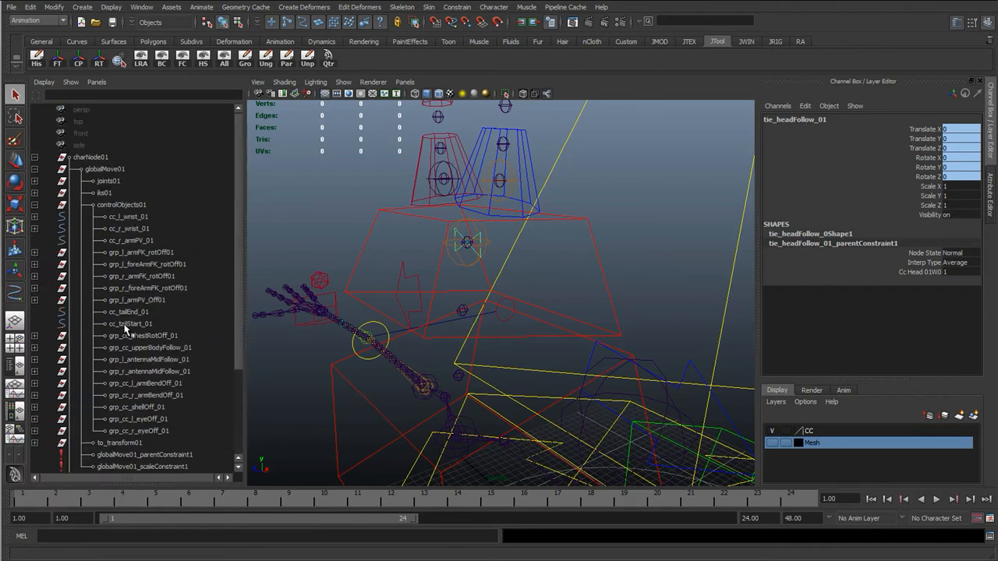
click(34, 204)
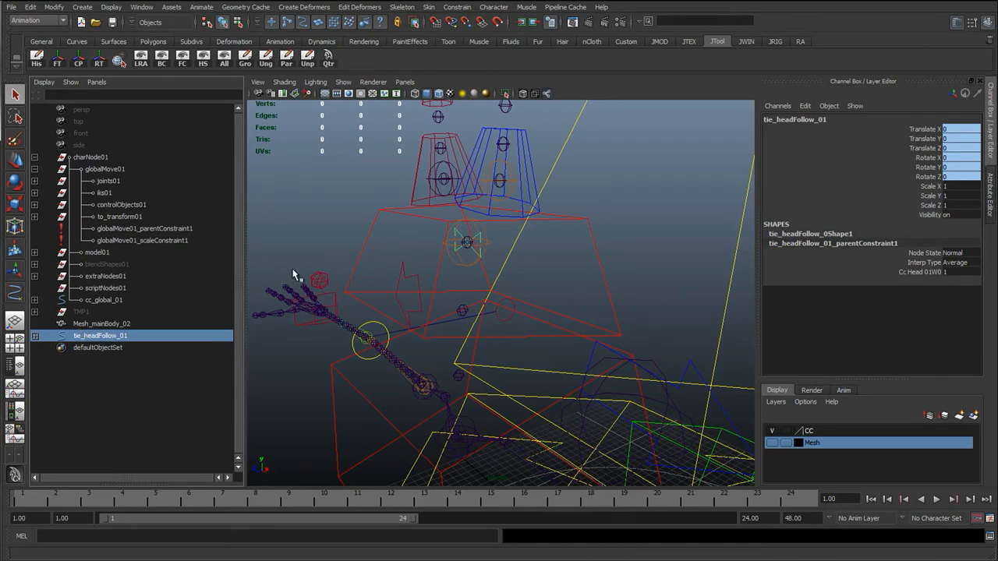
click(34, 276)
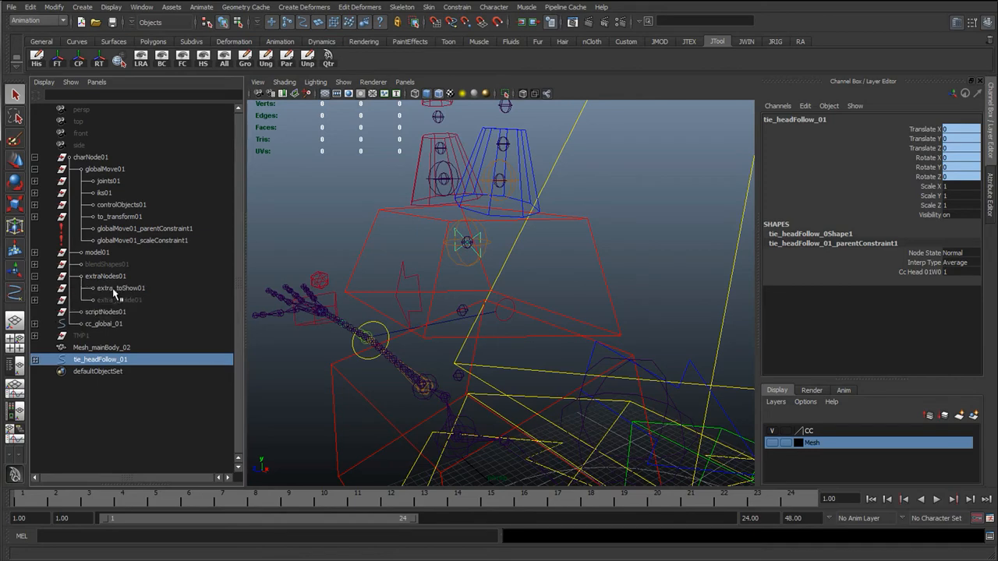
click(35, 300)
drag(240, 271, 231, 423)
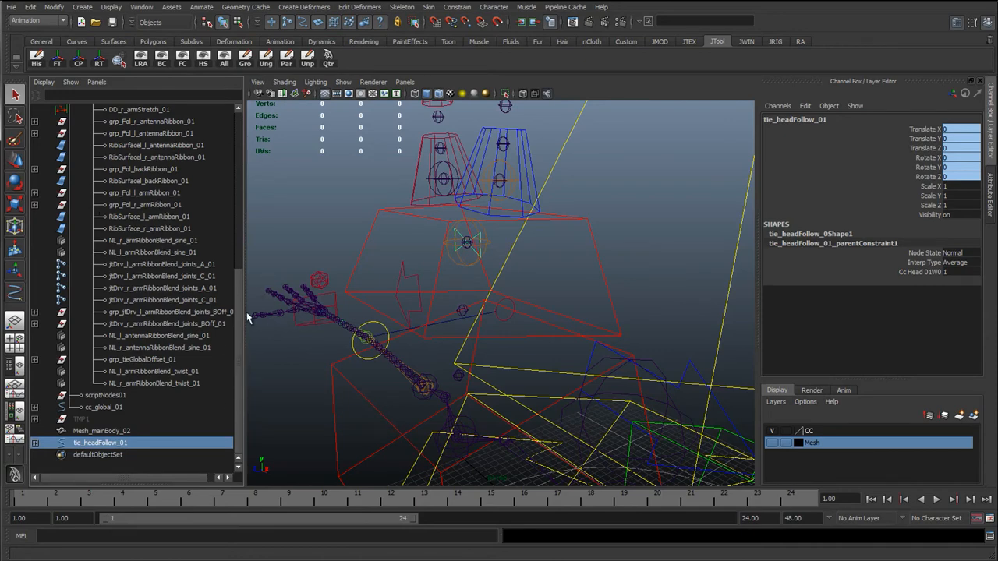
mouse_move(239, 312)
mouse_down()
mouse_move(248, 207)
mouse_move(240, 314)
mouse_up()
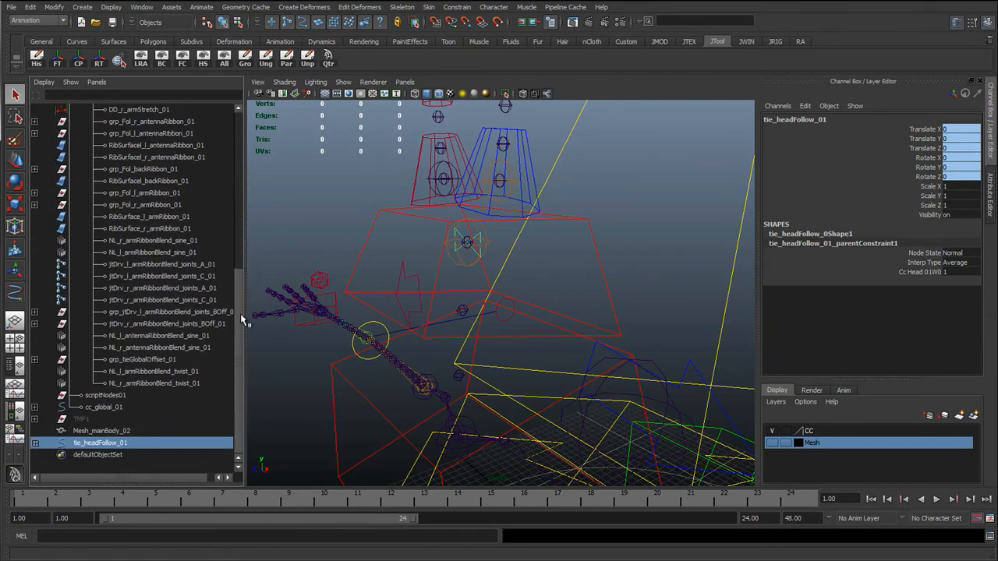
click(141, 361)
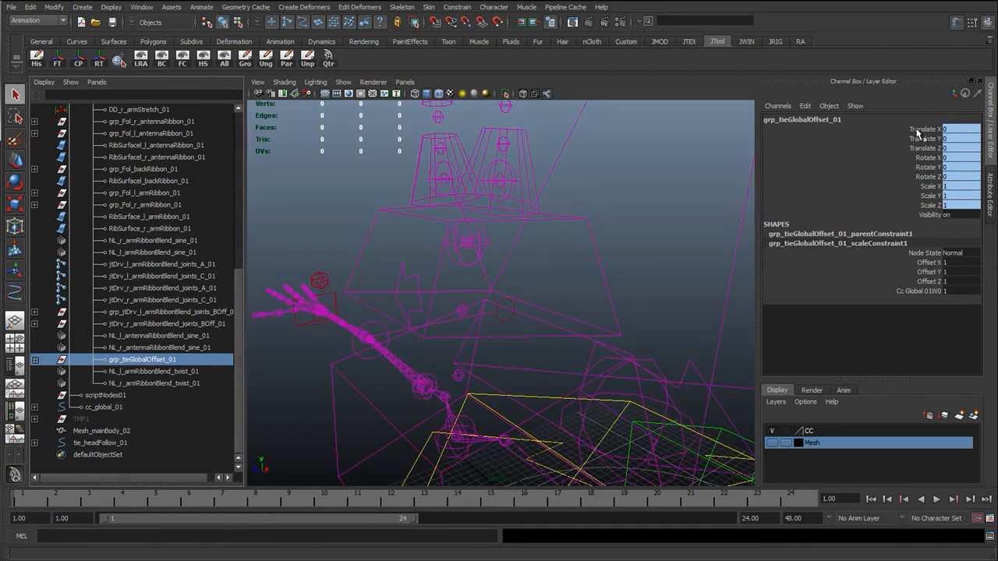
drag(917, 133, 922, 205)
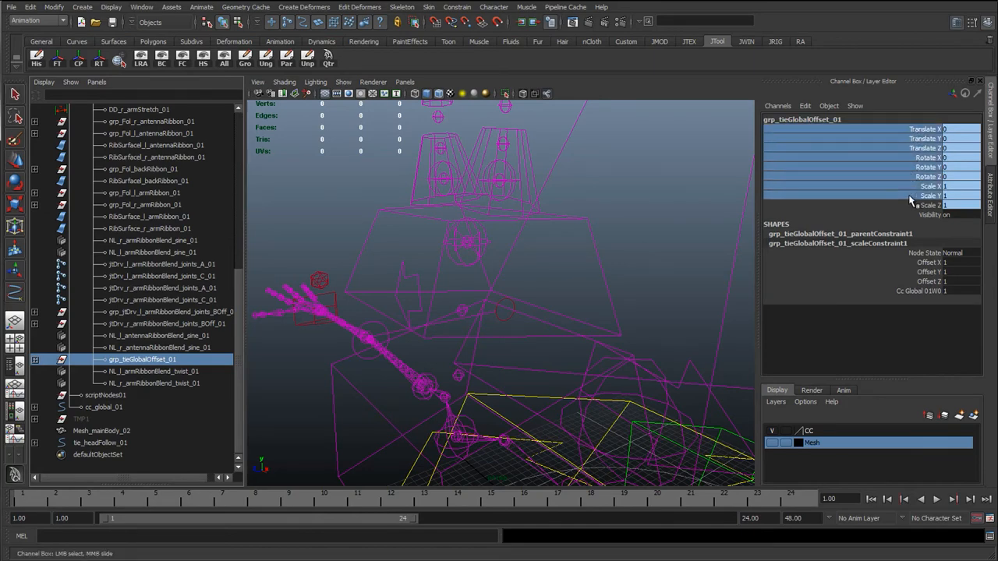
alt+drag(452, 374, 403, 312)
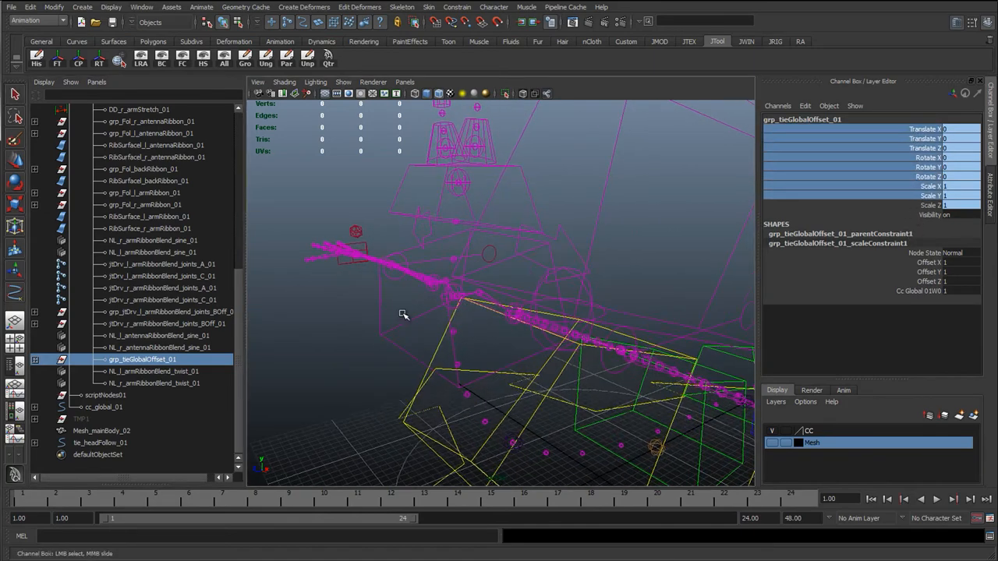
alt+drag(511, 413, 312, 394)
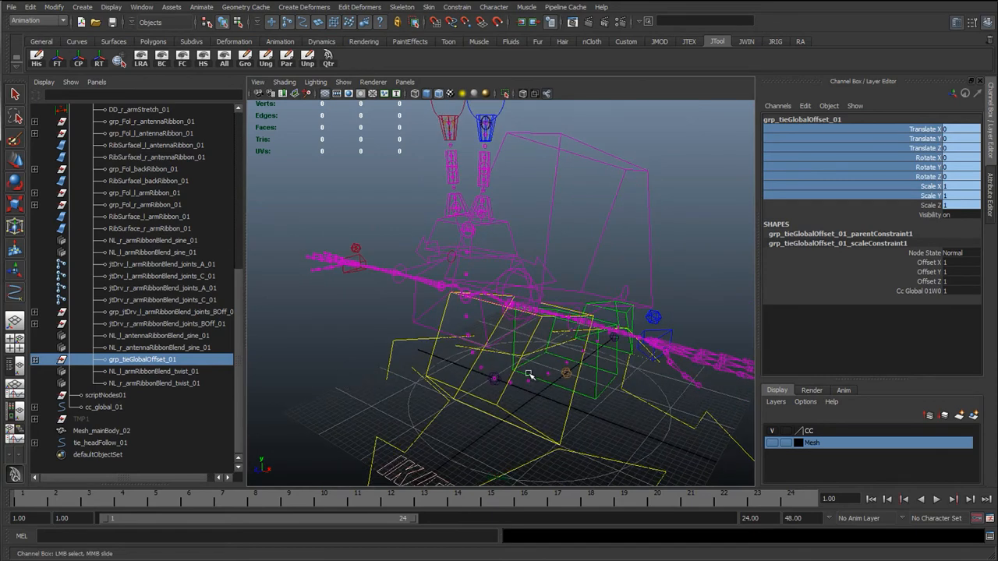
- Parent tie_headFollow_01 under grp_tieGlobalOffset_01 in the outliner
click(99, 443)
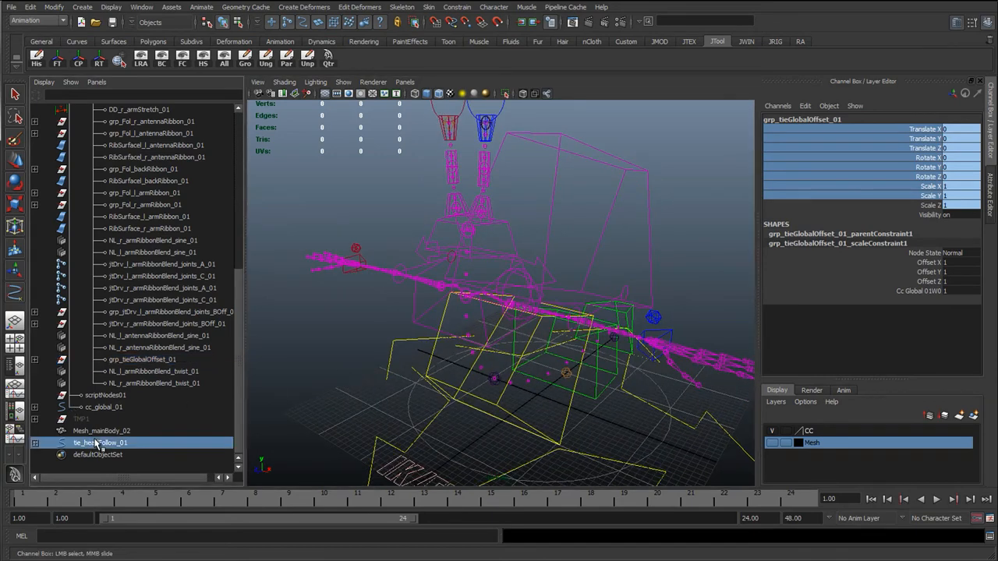
click(34, 360)
click(35, 359)
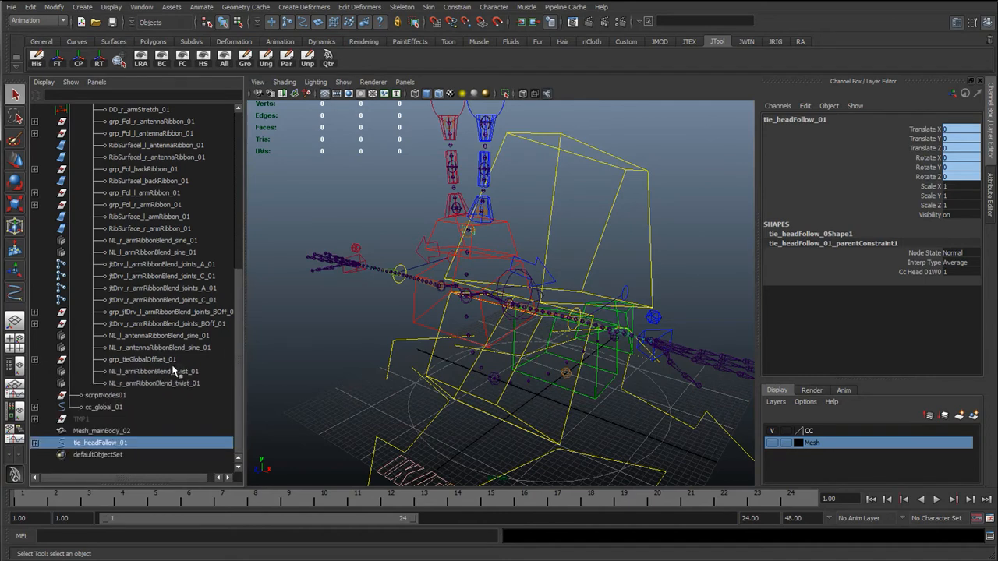
click(133, 360)
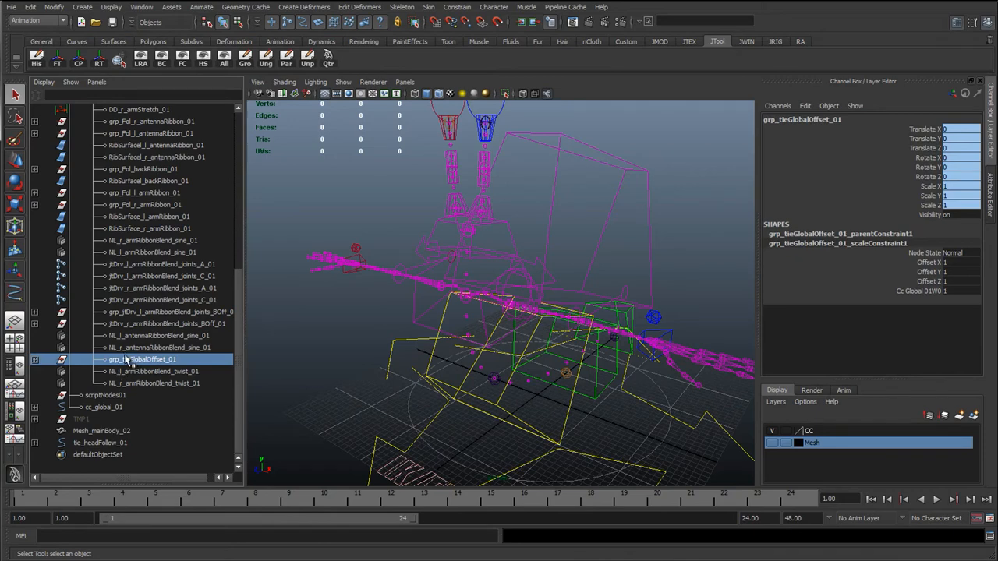
click(92, 443)
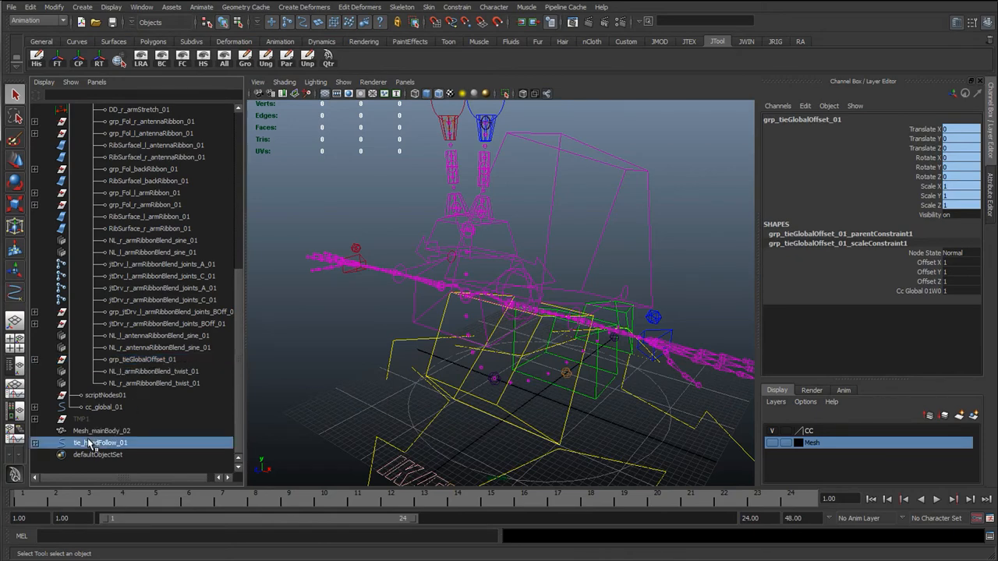
middle_drag(137, 360, 145, 359)
click(145, 372)
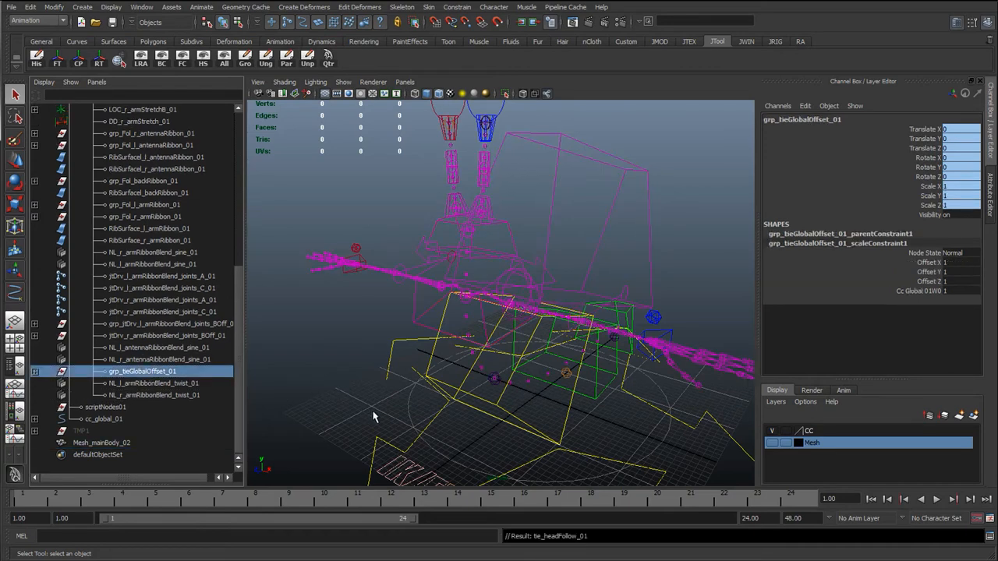
- Place the Hypershade beside a full perspective view without the outliner, framed on the head and antenna controls
click(413, 428)
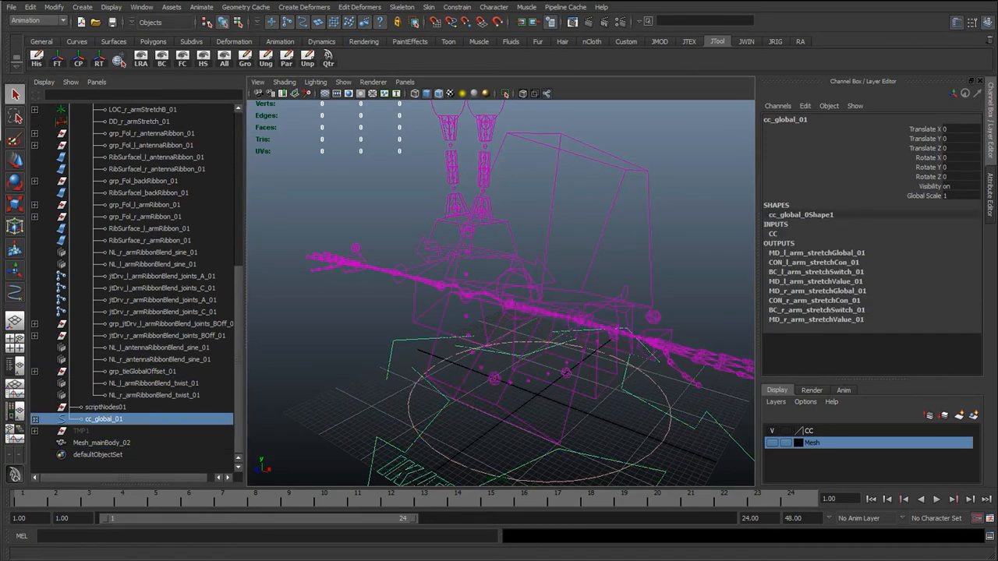
alt+right_drag(434, 240, 457, 305)
alt+drag(457, 305, 452, 390)
click(367, 289)
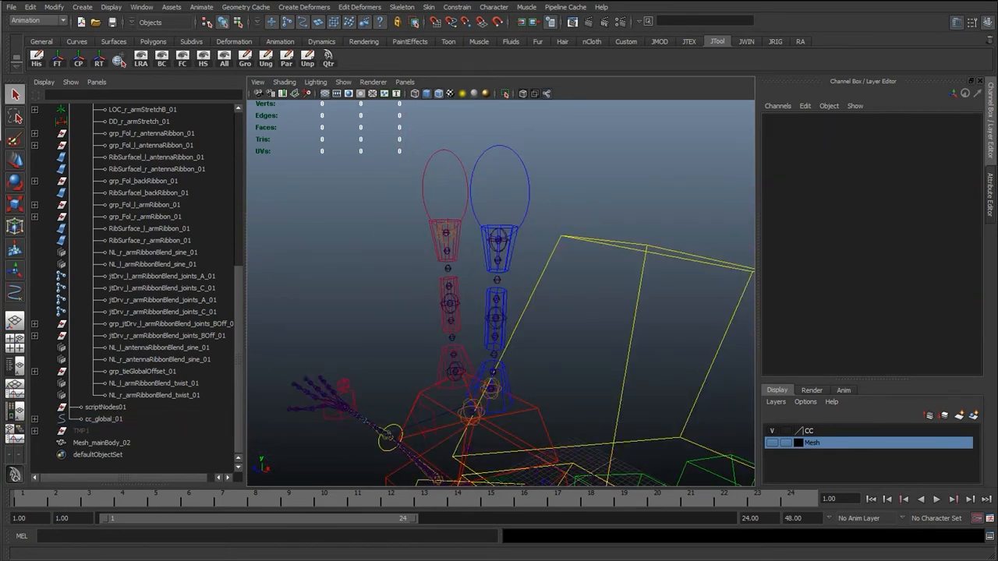
drag(818, 239, 815, 100)
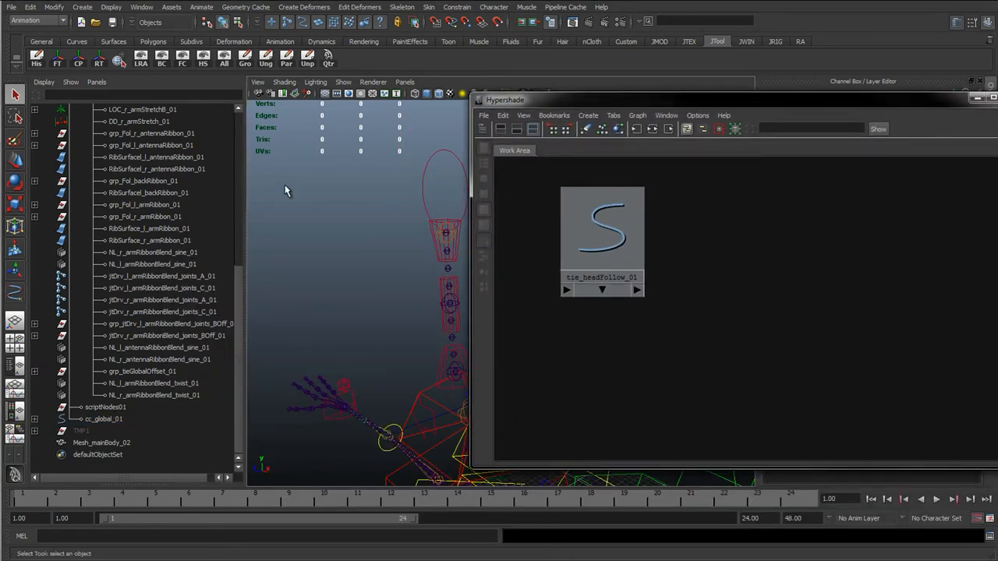
key(space)
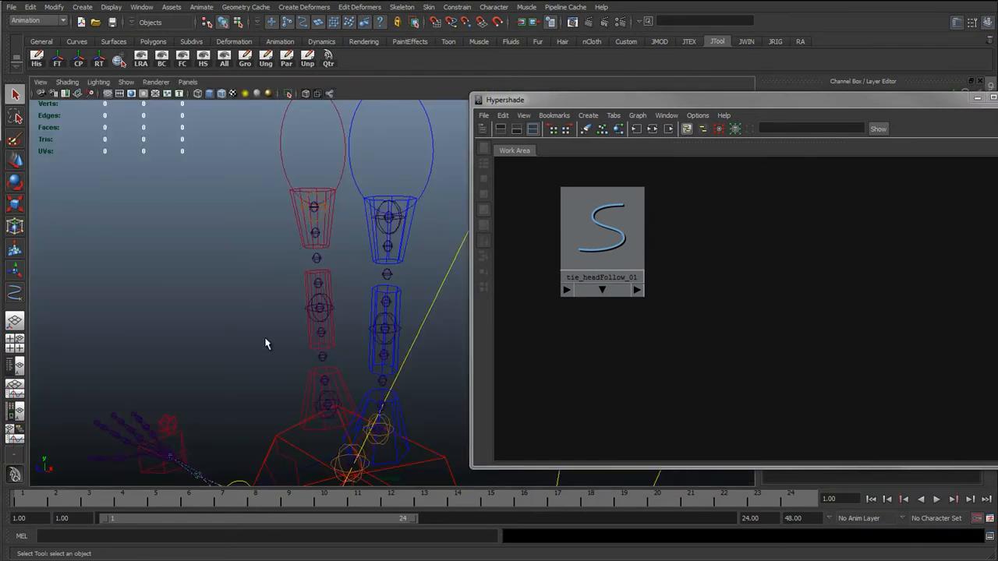
alt+middle_drag(286, 350, 185, 348)
alt+middle_drag(343, 427, 289, 292)
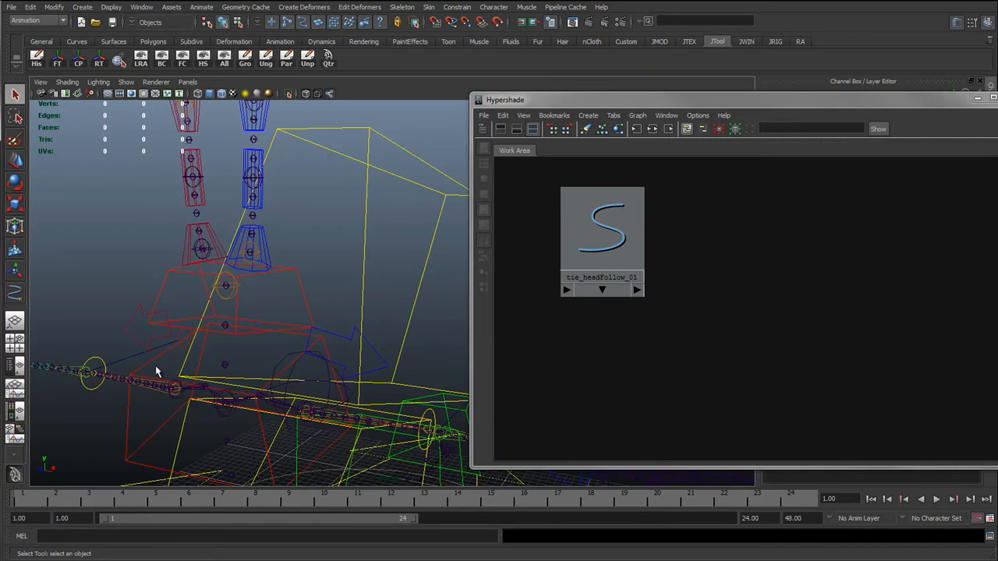
- Add a keyable float attribute named headFollow with minimum 0 and maximum 1 to both the left and right eye controls
alt+middle_drag(251, 196, 228, 350)
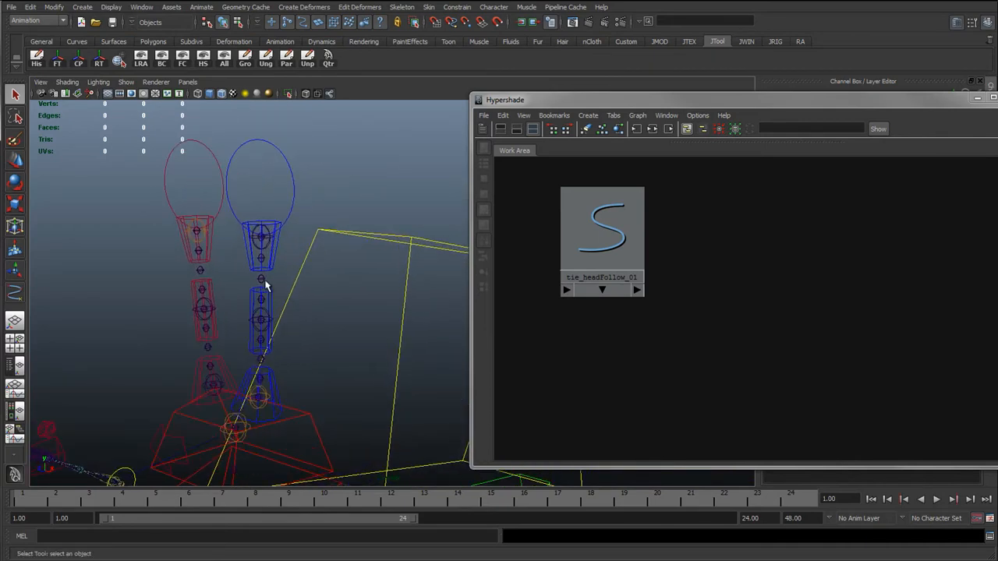
drag(692, 105, 539, 81)
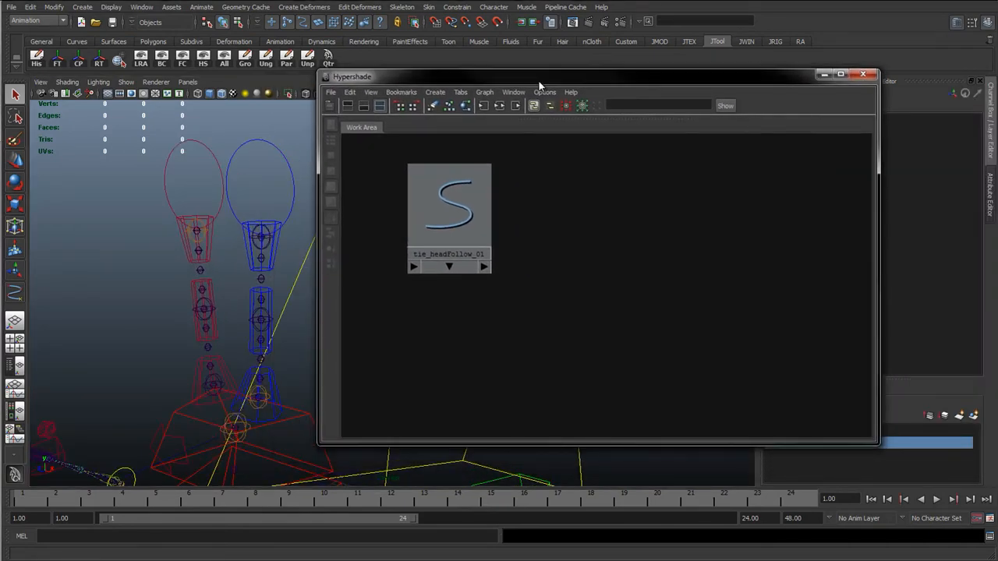
drag(430, 81, 445, 297)
drag(173, 165, 242, 174)
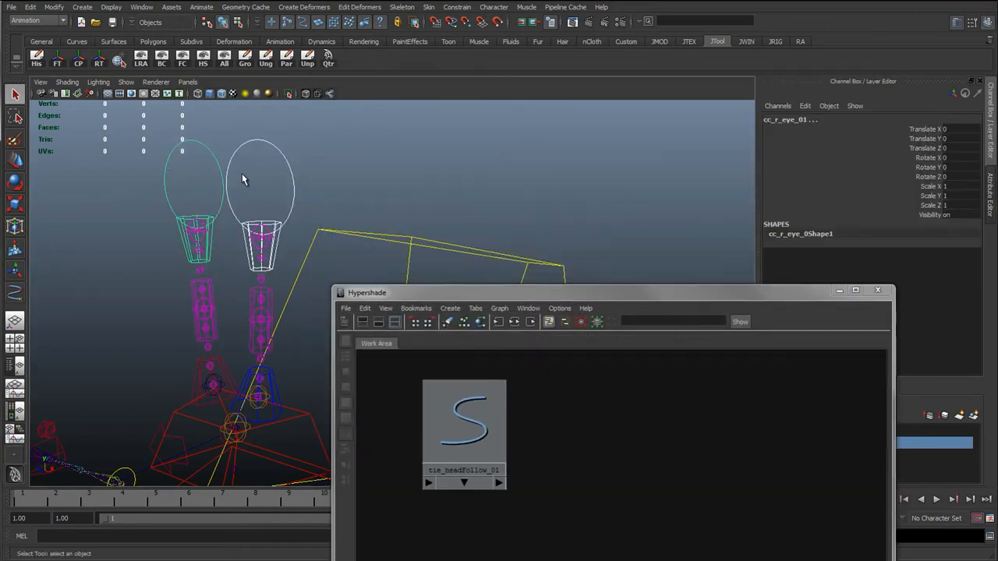
click(807, 105)
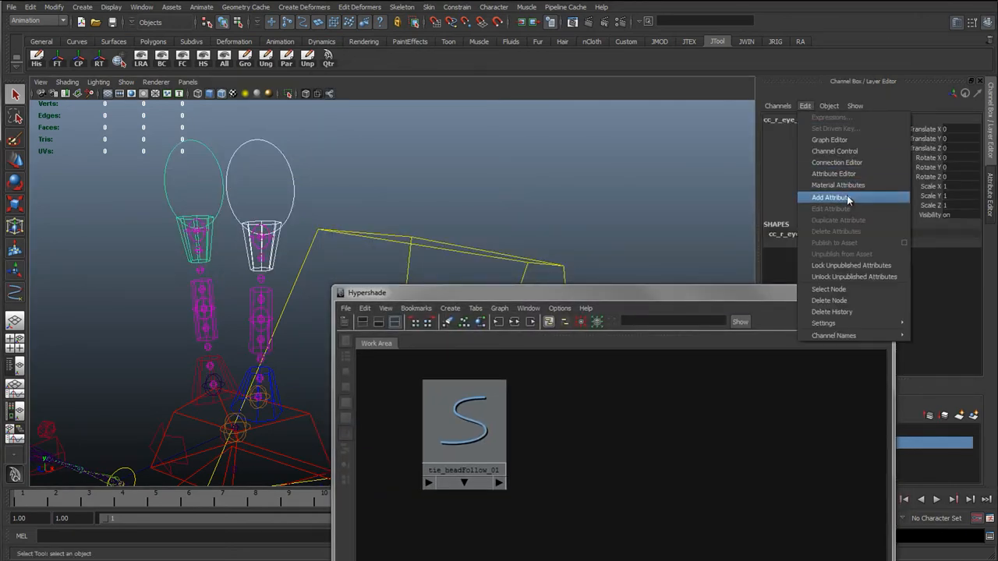
click(844, 194)
drag(317, 166, 492, 134)
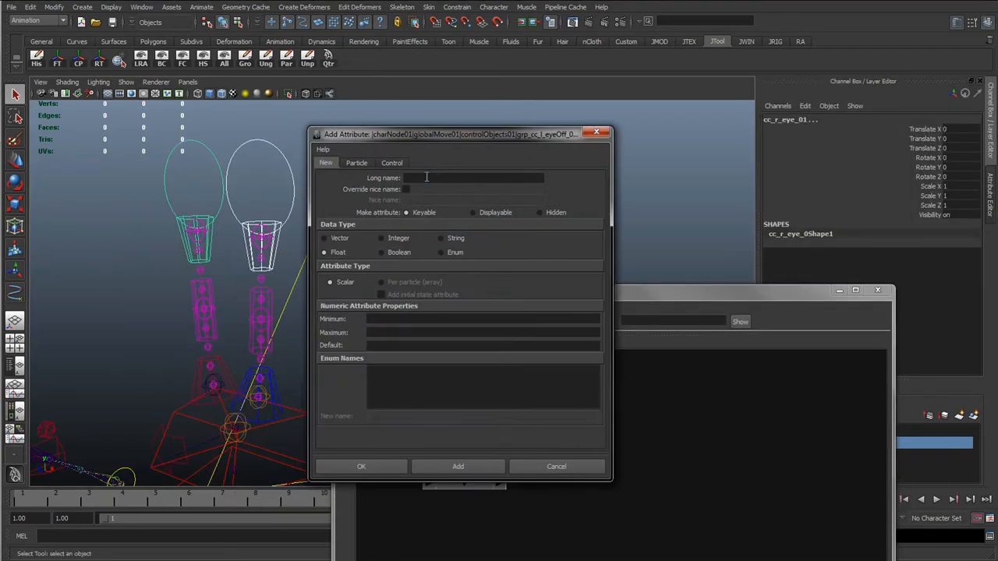
click(421, 179)
click(392, 319)
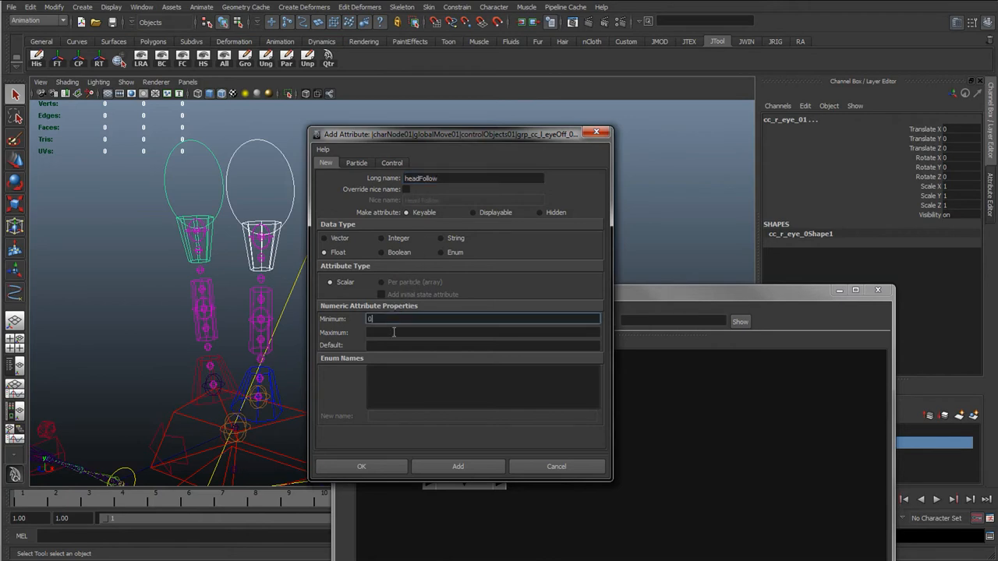
text(0)
click(394, 333)
text(1)
click(387, 346)
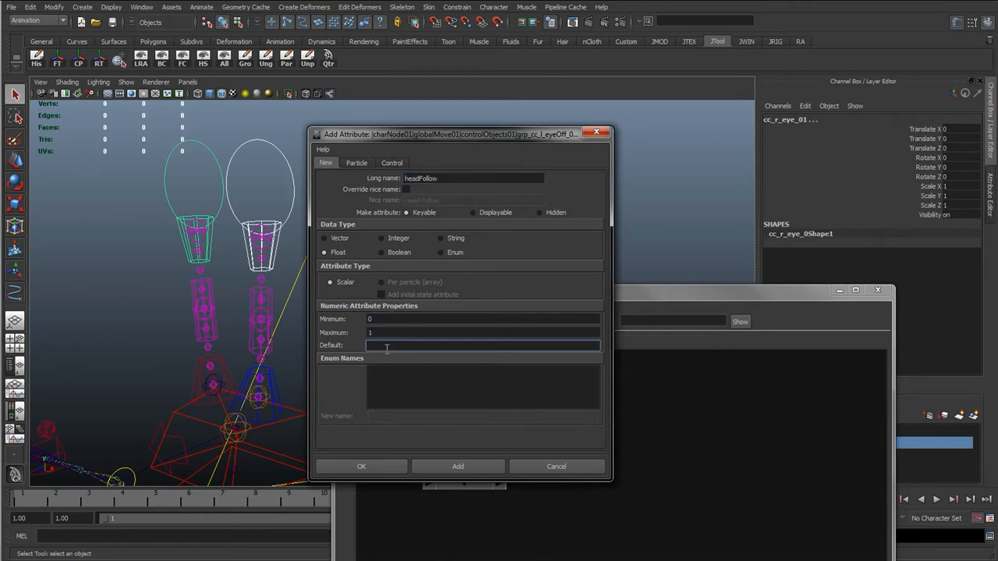
click(458, 466)
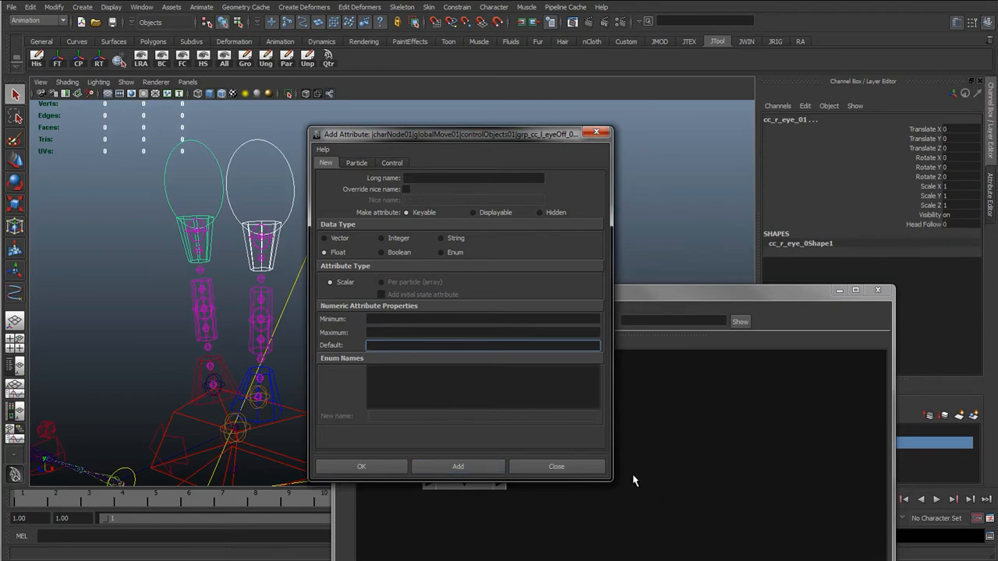
click(596, 467)
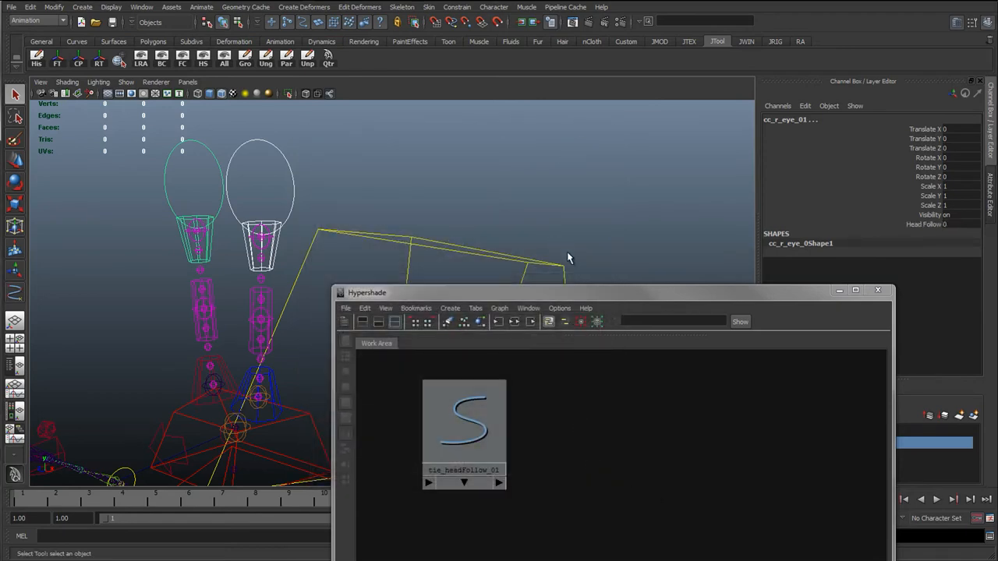
- Add cc_l_eye_01 and cc_r_eye_01 to the Hypershade work area and spread them on opposite sides below tie_headFollow_01
drag(571, 289, 561, 133)
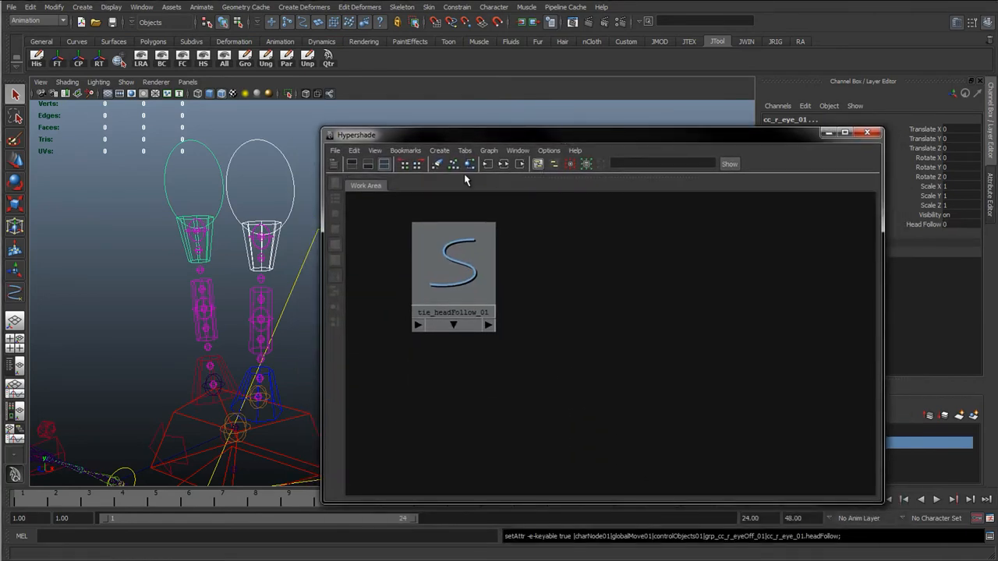
click(489, 151)
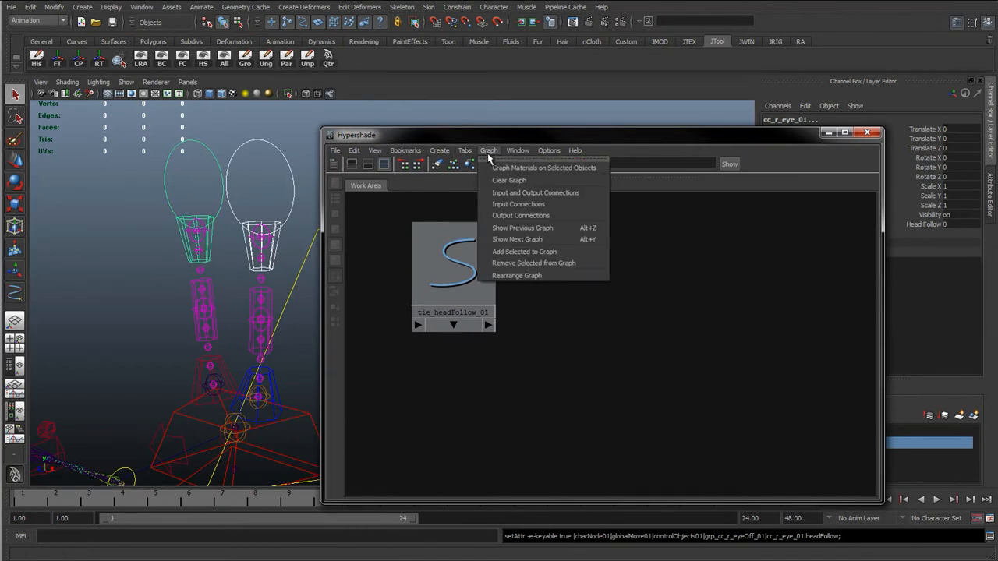
click(527, 248)
drag(388, 371, 739, 345)
drag(460, 281, 561, 247)
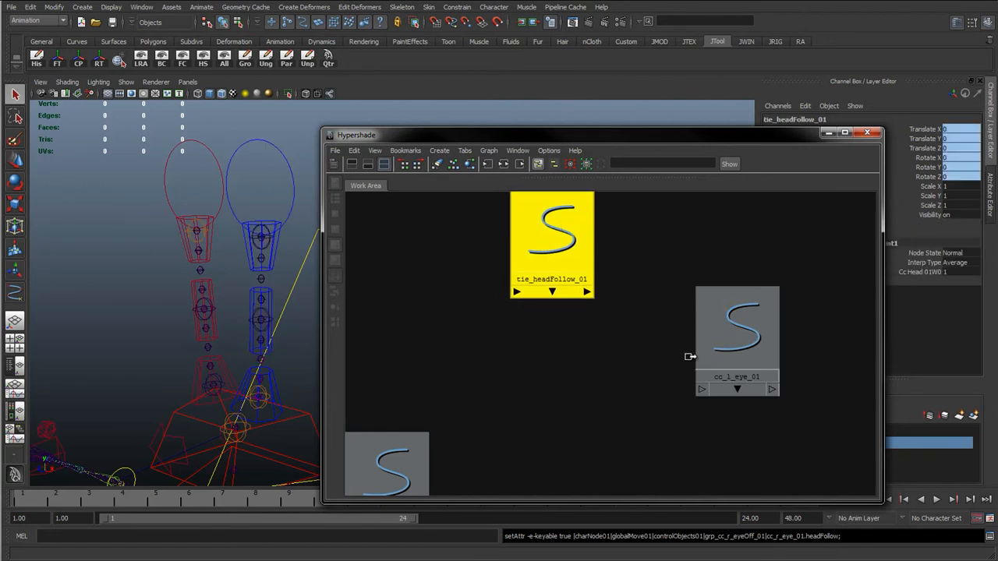
scroll(491, 418, down, 2)
drag(493, 417, 442, 381)
drag(706, 363, 773, 412)
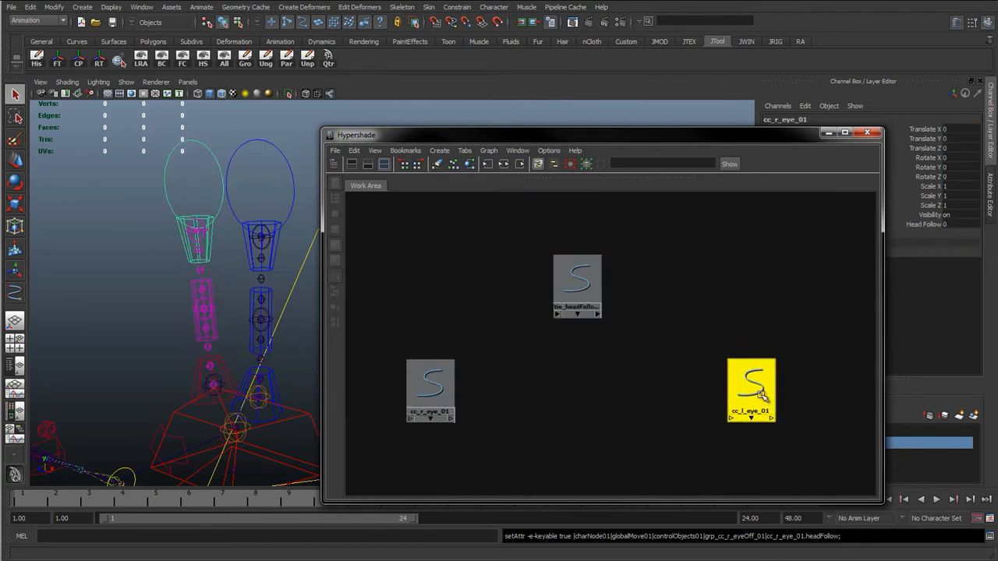
- Add the eye controls' parent groups, grp_cc_l_eyeOff_01 and grp_cc_r_eyeOff_01, to the Hypershade work area
shift+click(196, 186)
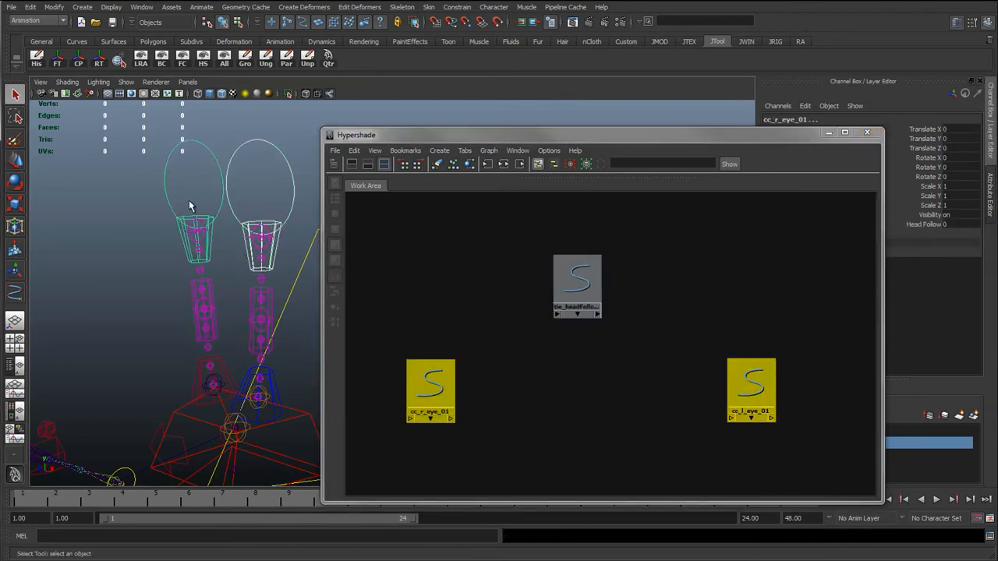
key(Up)
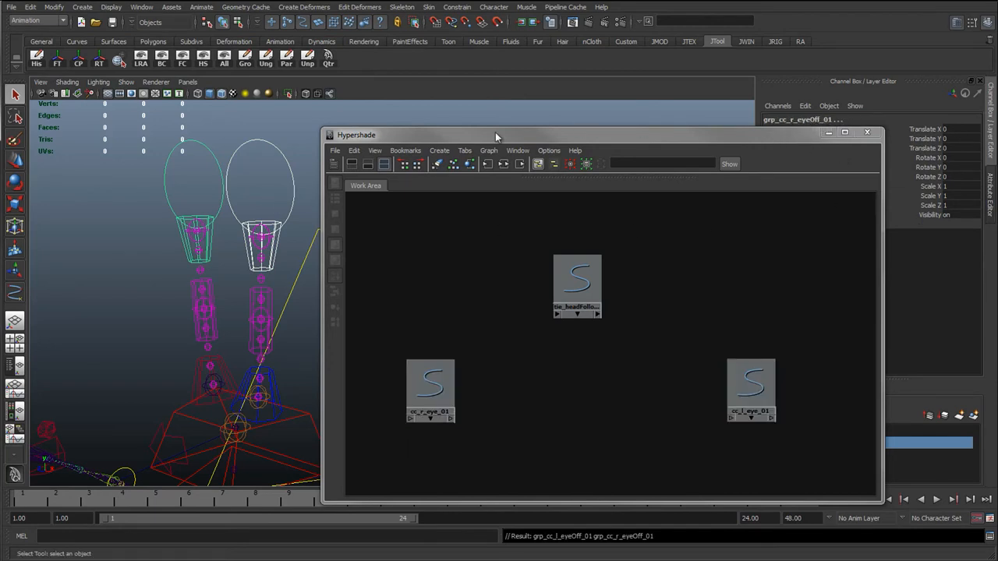
click(488, 151)
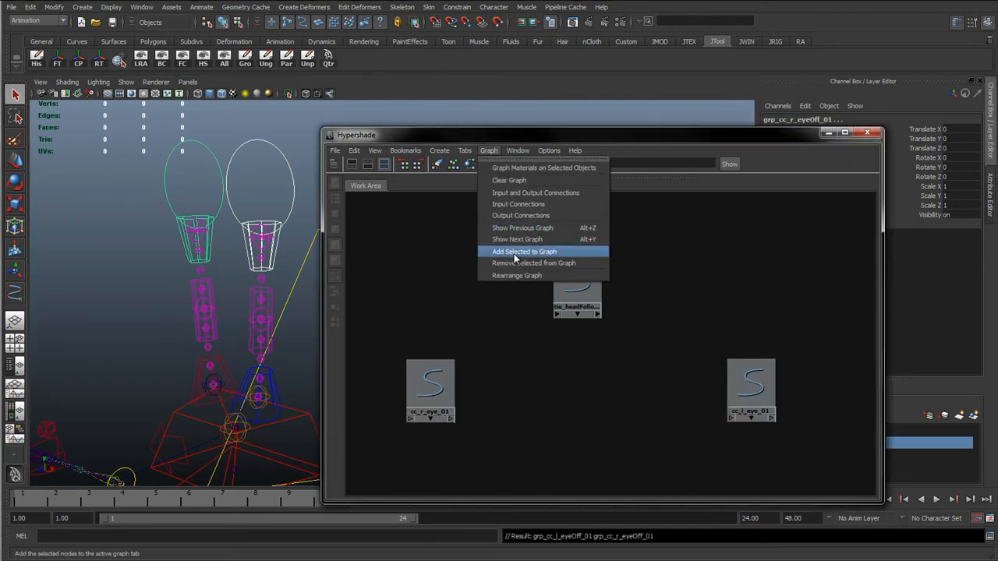
click(545, 254)
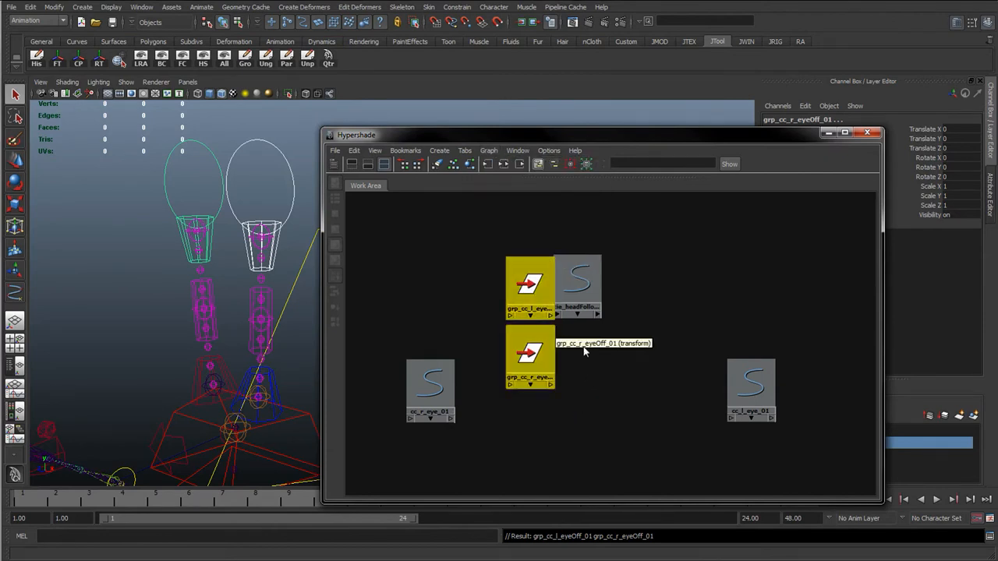
click(585, 351)
- Arrange the two eye offset group nodes side by side below and between the eye control nodes
drag(540, 302, 635, 449)
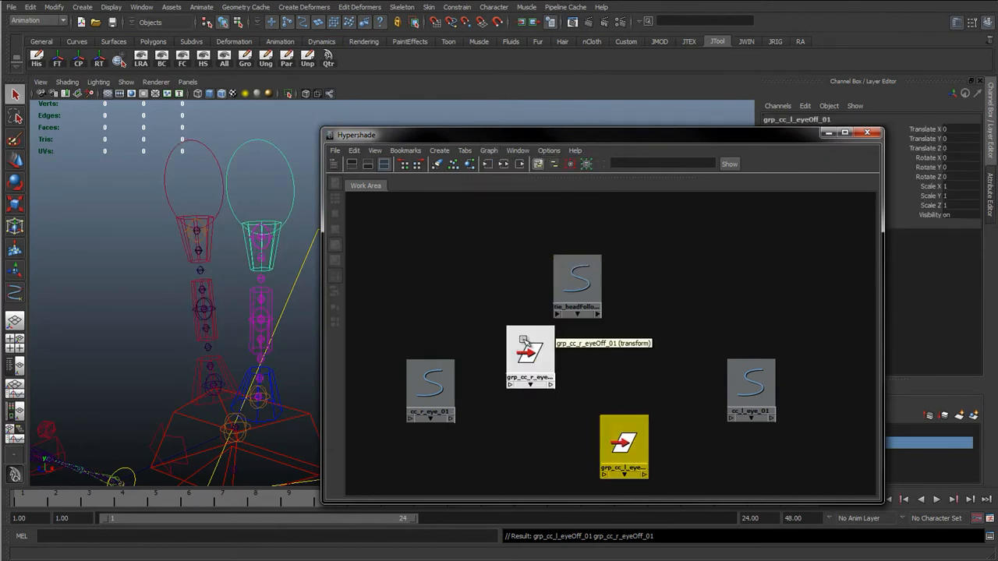
drag(546, 367, 566, 479)
scroll(566, 401, down, 3)
alt+right_drag(566, 401, 563, 401)
alt+middle_drag(563, 400, 552, 338)
drag(565, 362, 555, 384)
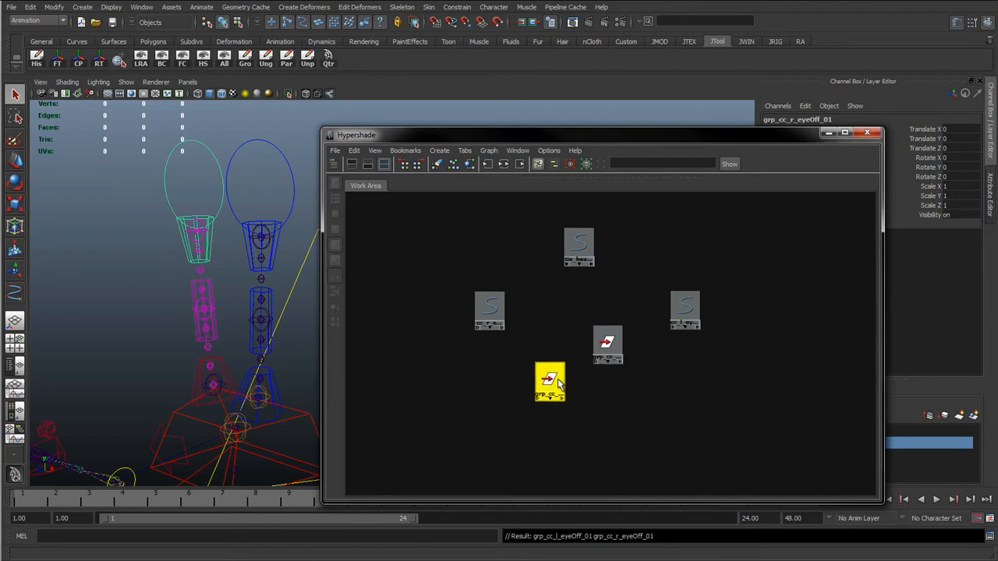
drag(604, 348, 606, 388)
click(596, 331)
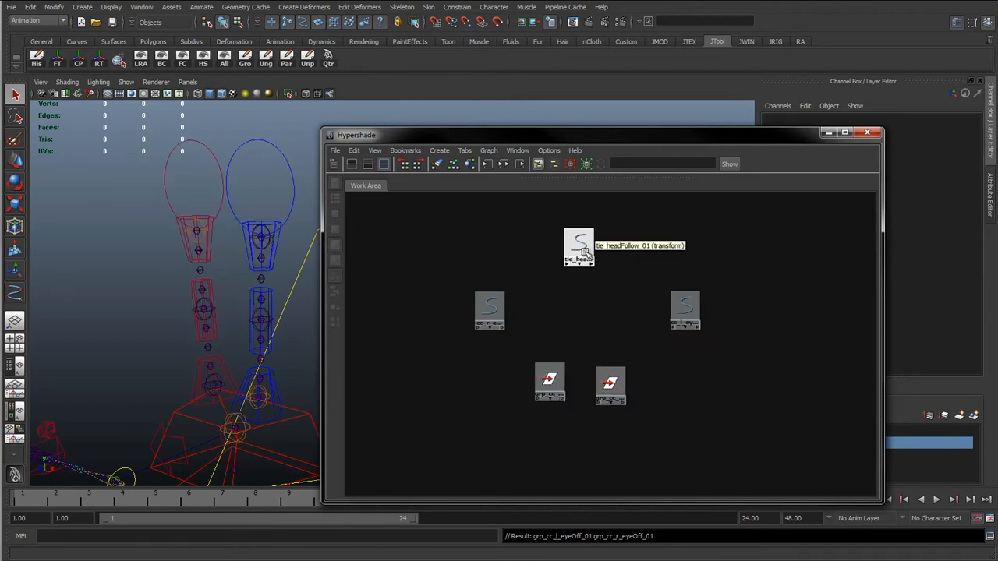
click(578, 248)
click(580, 292)
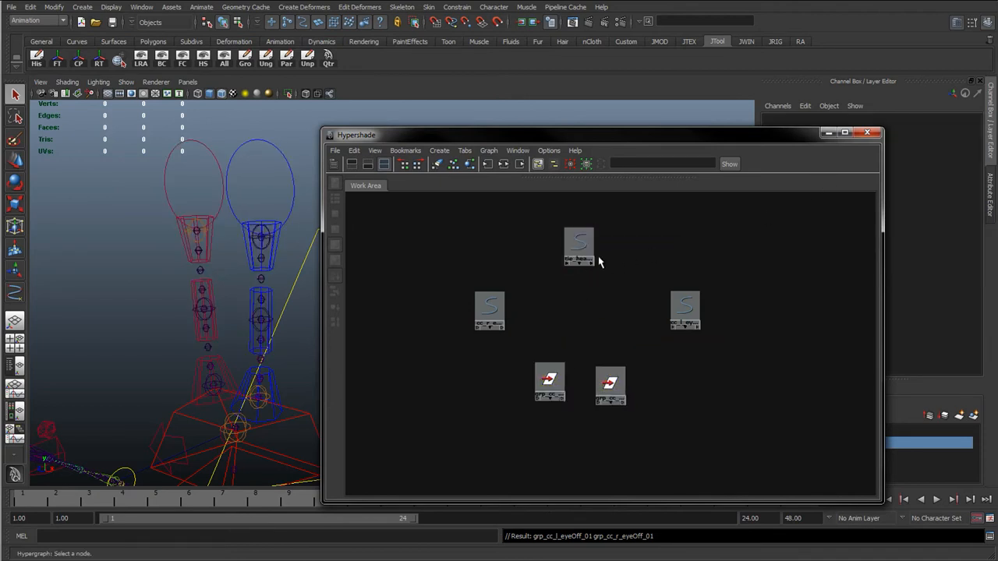
click(549, 380)
click(607, 381)
drag(546, 378, 546, 408)
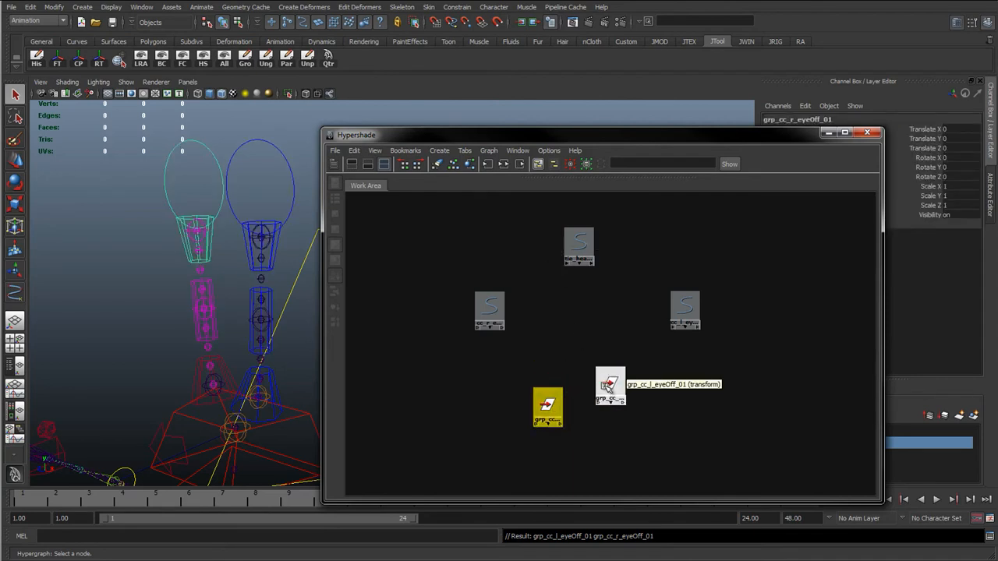
drag(610, 388, 611, 408)
click(550, 406)
click(605, 403)
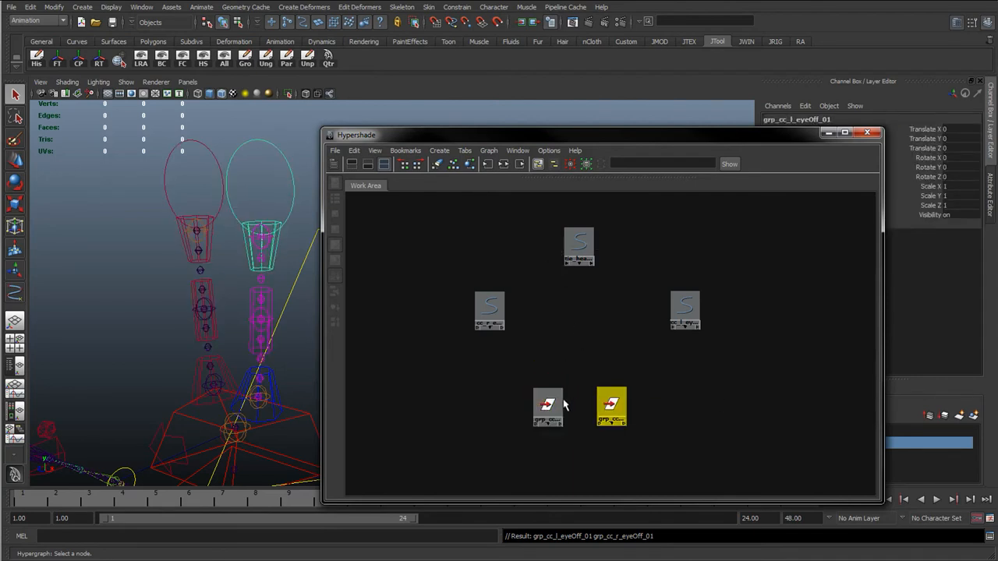
click(548, 406)
click(612, 399)
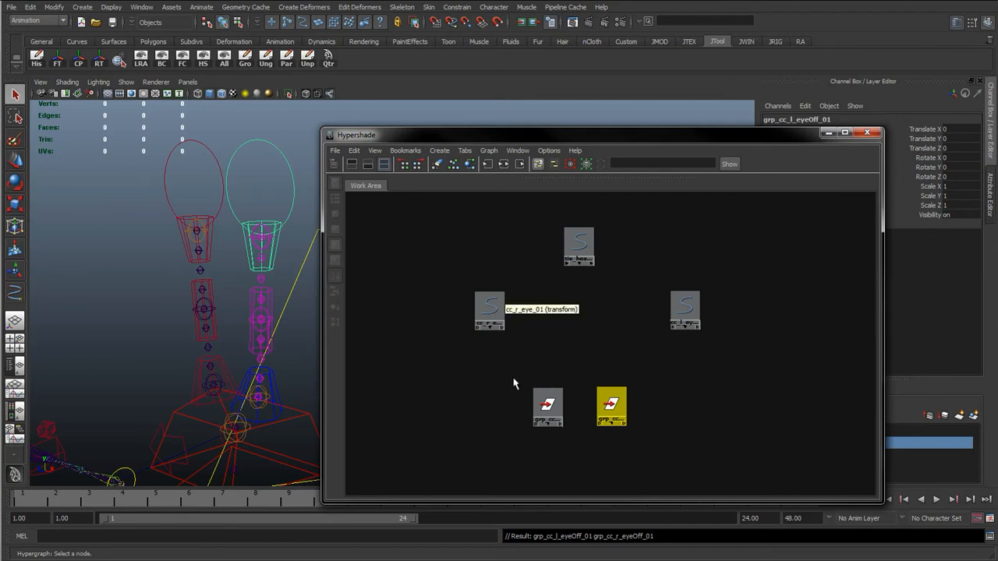
drag(496, 359, 644, 433)
click(573, 343)
- Create four Blend Colors utility nodes in the Hypershade work area, finding the node type with the filter text "bl"
key(a)
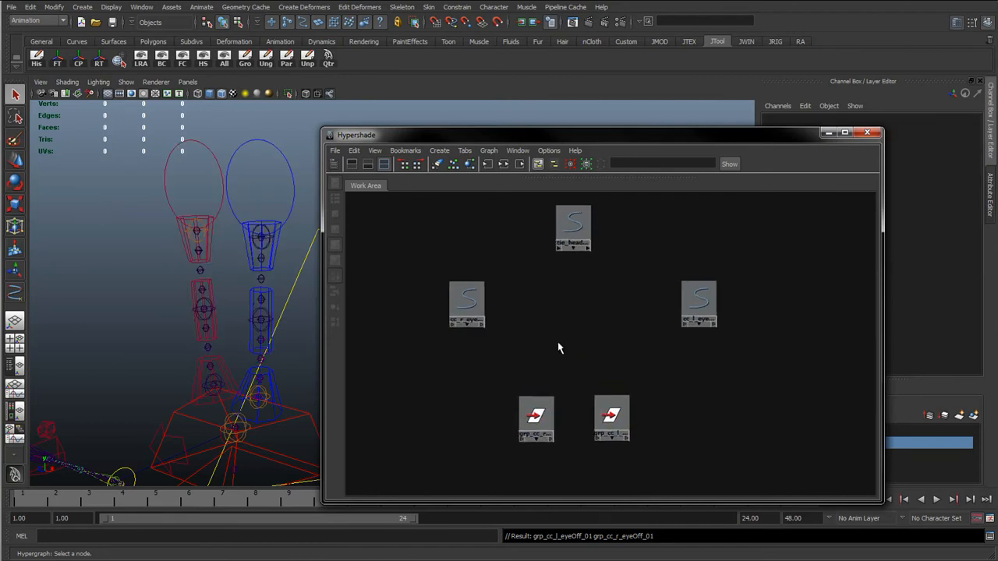
click(334, 164)
click(349, 202)
text(bl)
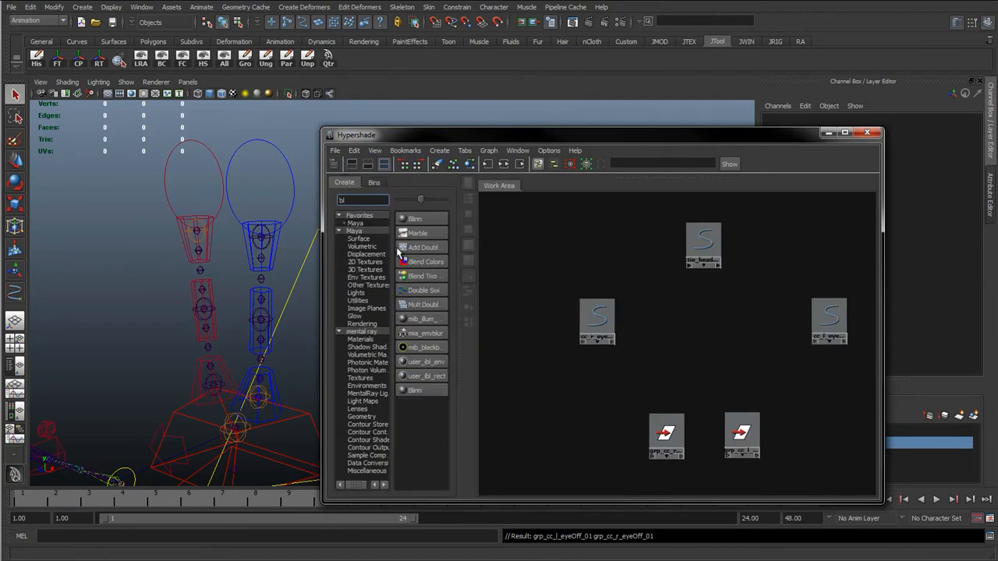
click(404, 262)
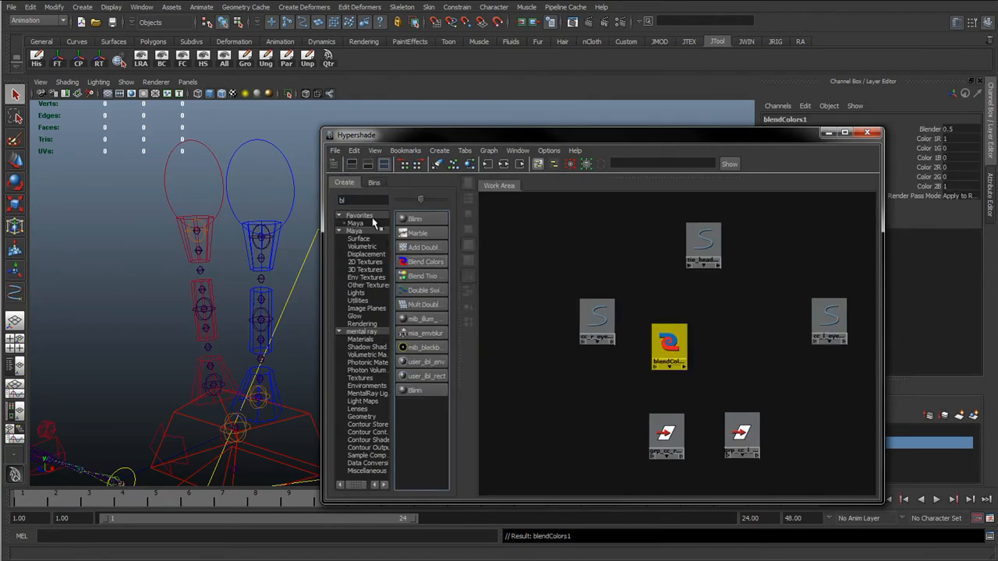
click(425, 265)
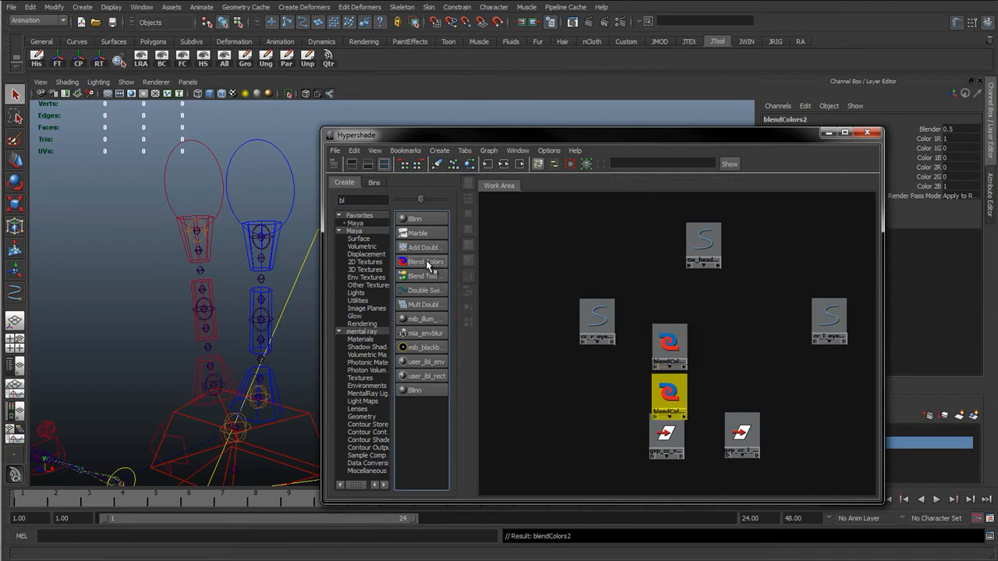
click(428, 263)
click(427, 263)
click(334, 164)
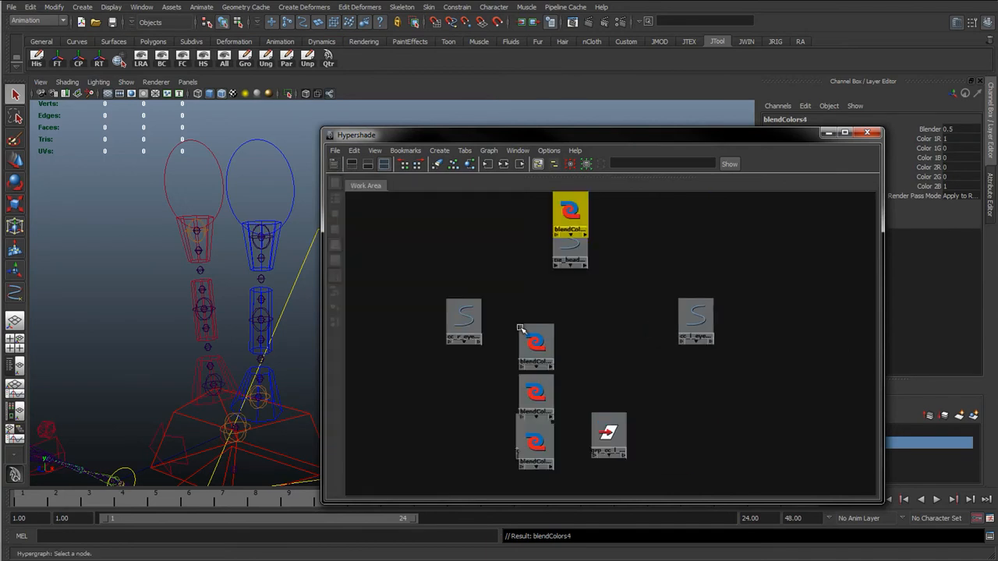
- Arrange the Blend Colors nodes in two pairs, one beside each eye control node, and move the eye control nodes outward
drag(564, 224, 622, 348)
drag(536, 352, 533, 341)
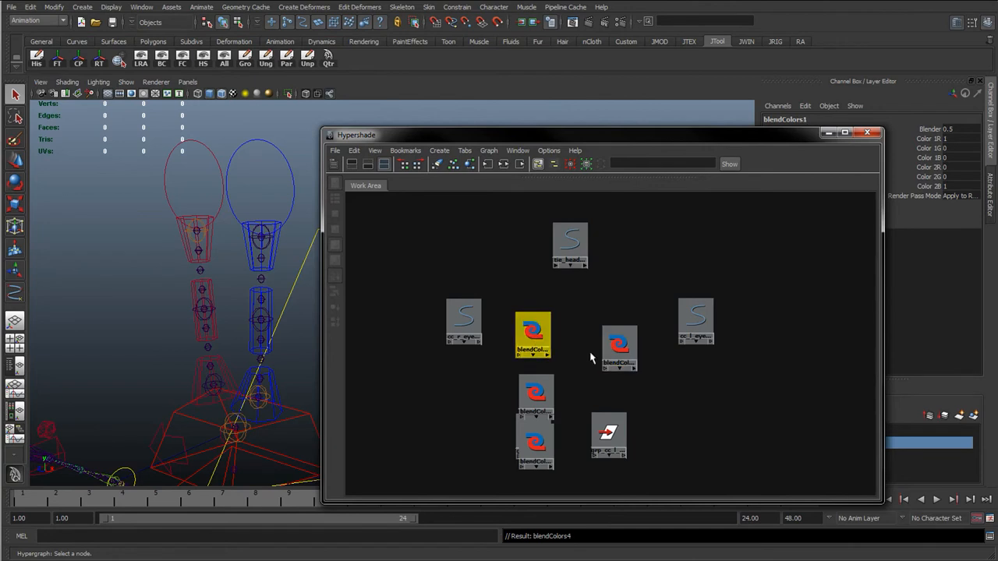
drag(605, 348, 538, 330)
drag(532, 391, 613, 339)
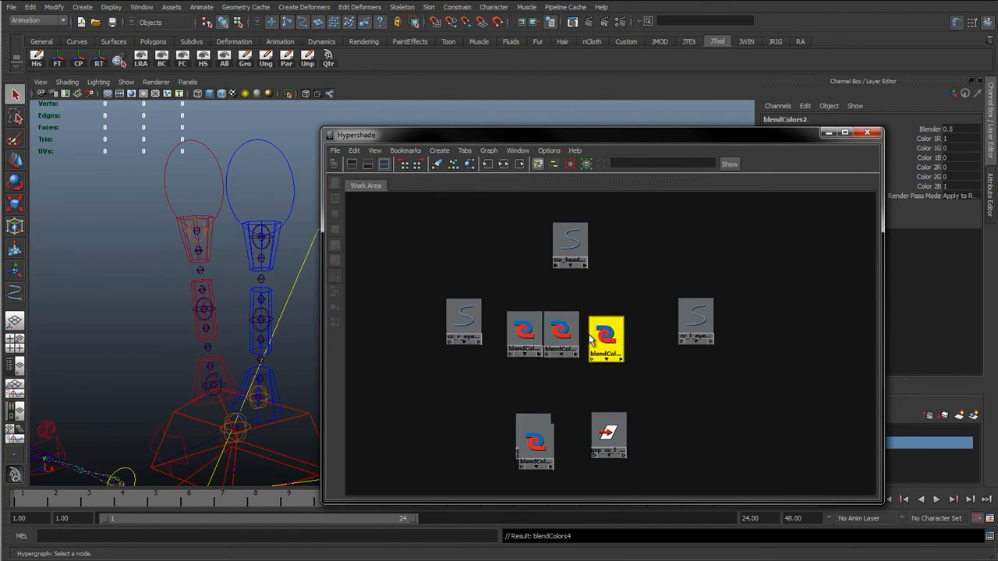
drag(535, 442, 636, 341)
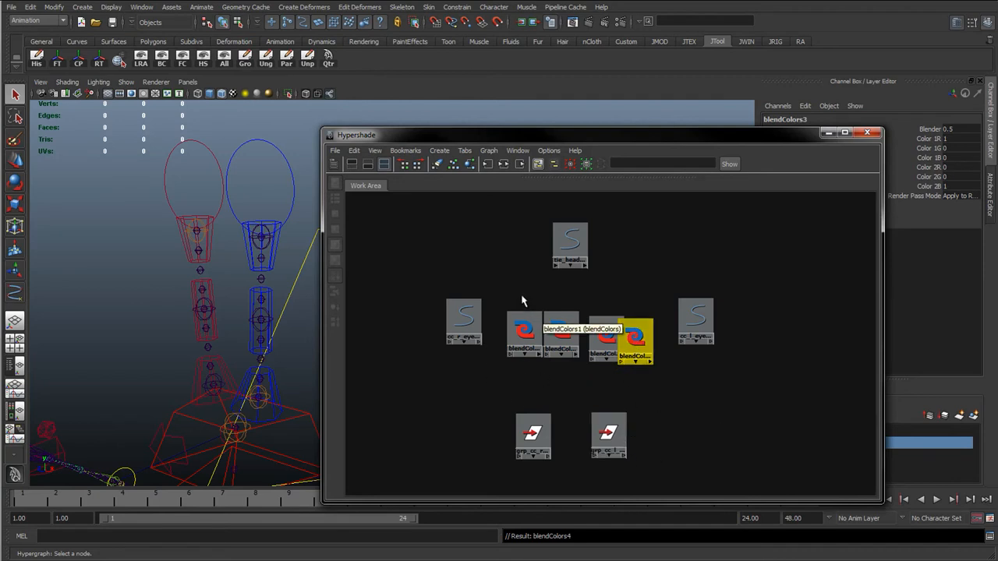
drag(522, 298, 552, 340)
drag(459, 322, 431, 320)
drag(503, 287, 517, 345)
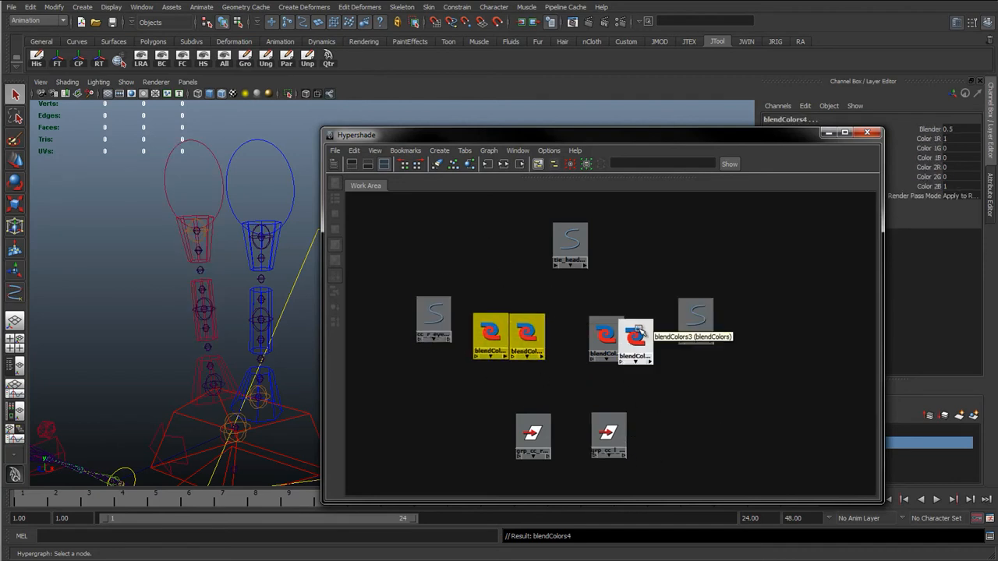
drag(636, 335, 720, 307)
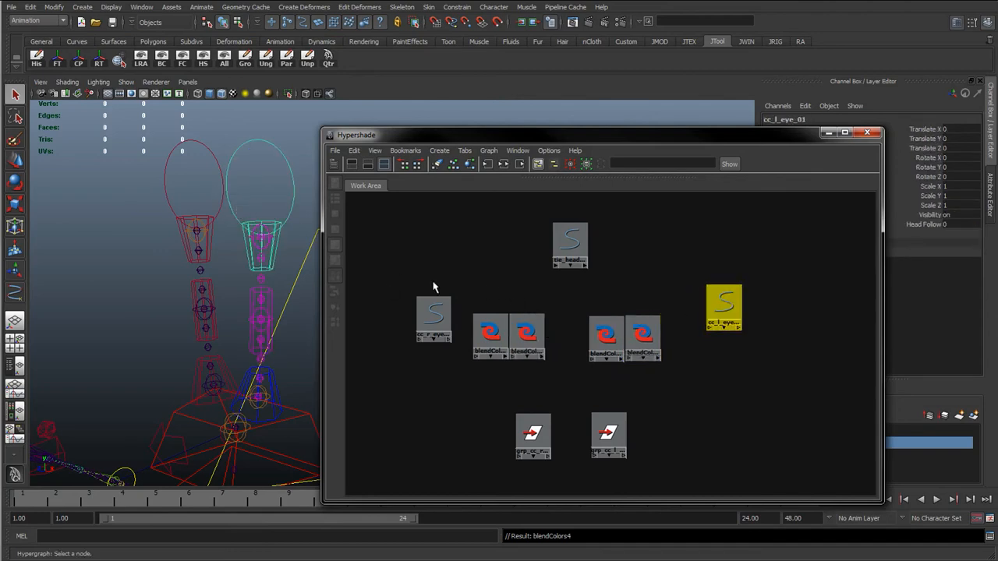
alt+drag(252, 346, 309, 291)
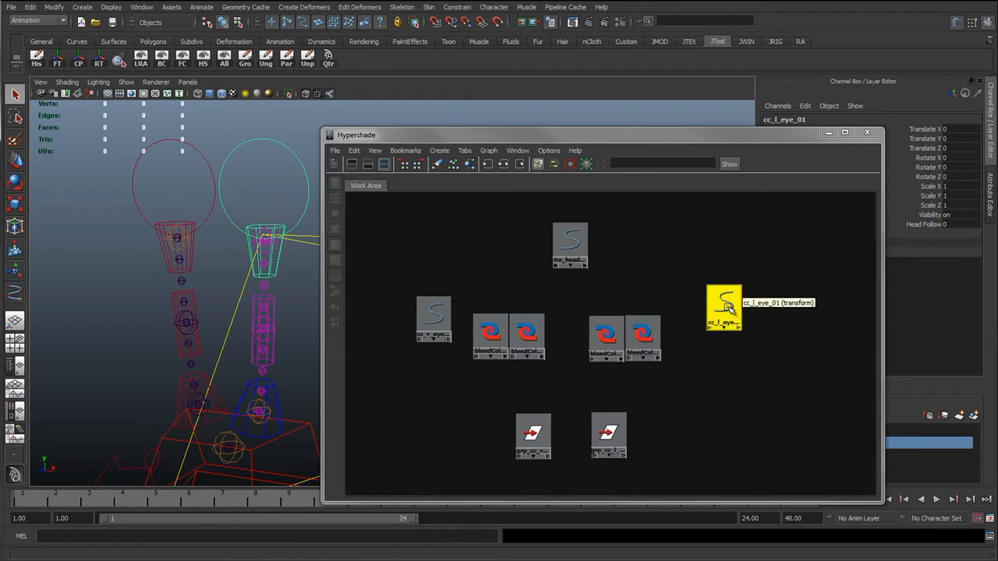
- Move the left and right eye control nodes farther up and outward from the Blend Colors pairs
drag(723, 300, 737, 288)
click(435, 316)
drag(435, 316, 412, 273)
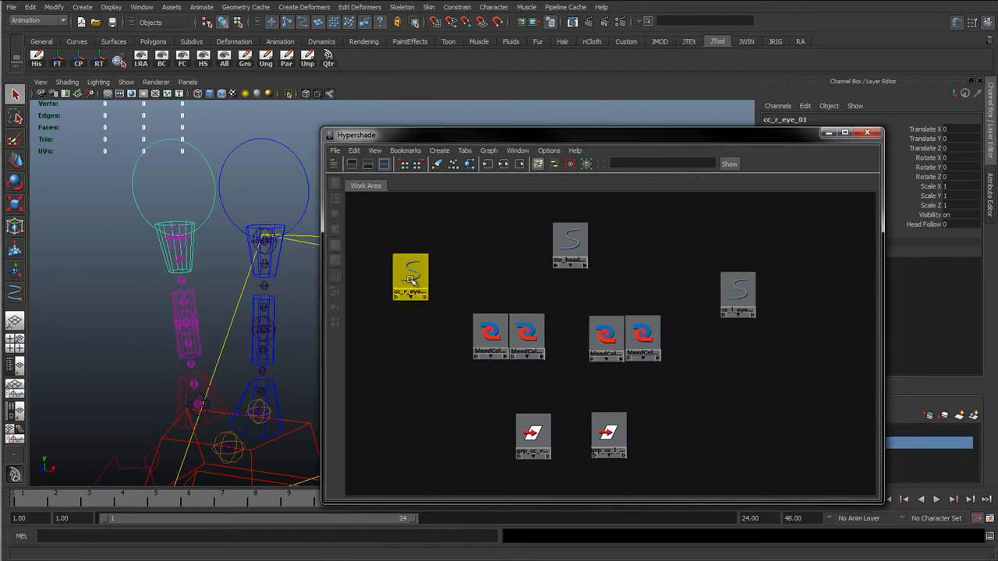
- Connect the headFollow attribute of cc_r_eye_01 to the blender input of blendColors1 using the Connection Editor
middle_drag(421, 277, 495, 337)
click(520, 392)
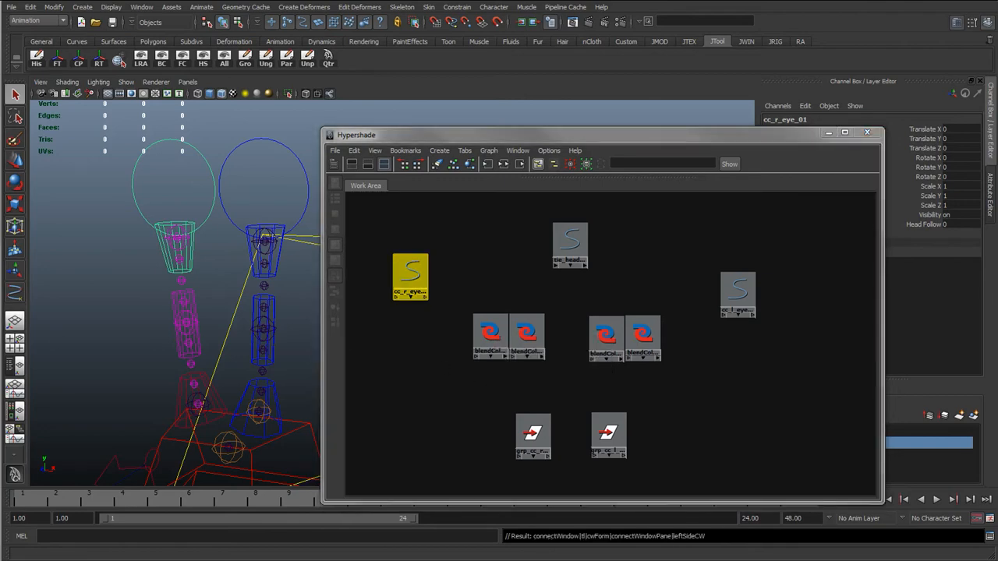
scroll(156, 390, down, 8)
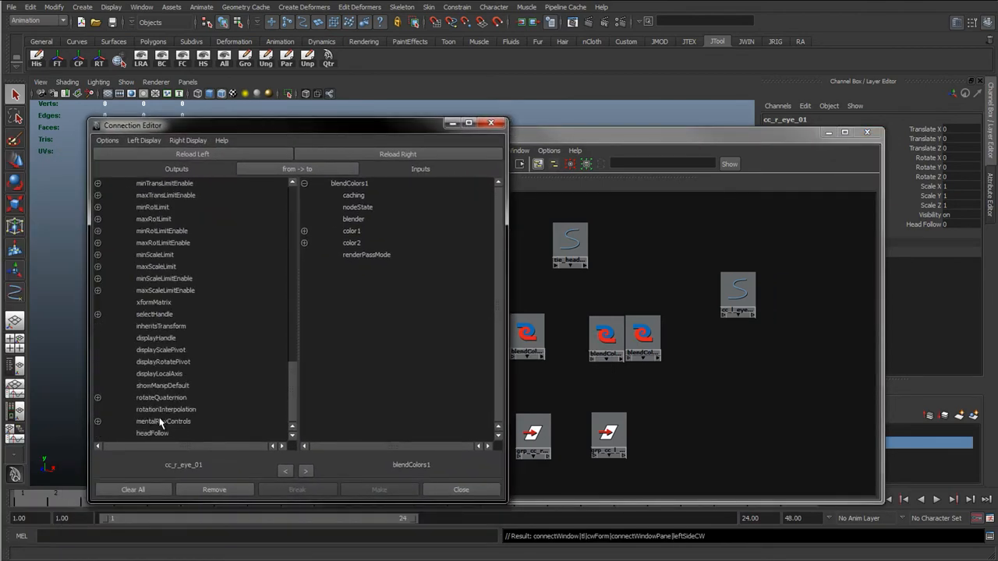
click(156, 435)
click(360, 221)
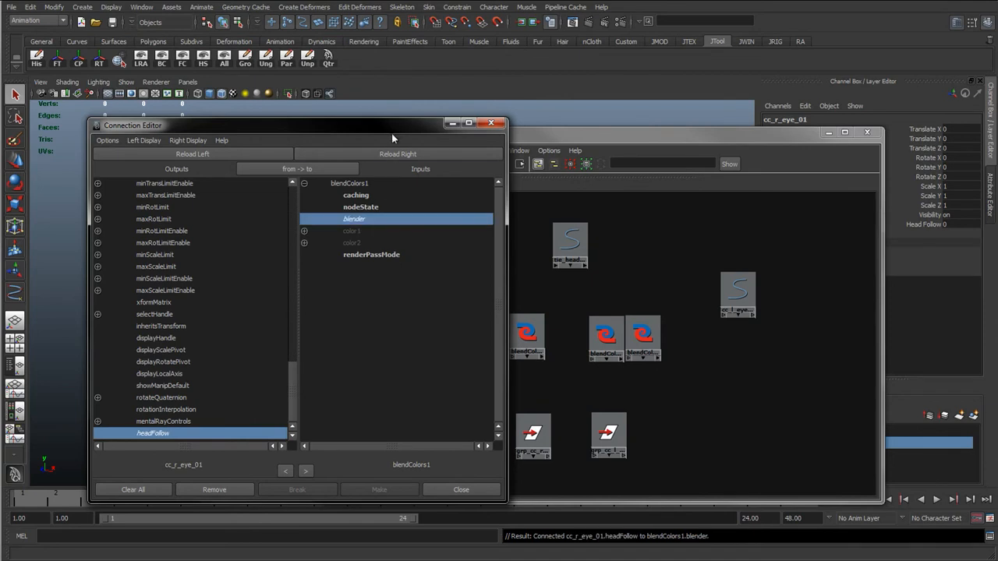
- Load blendColors4 as the target and connect the headFollow attribute of cc_r_eye_01 to its blender input
drag(393, 129, 363, 131)
click(526, 336)
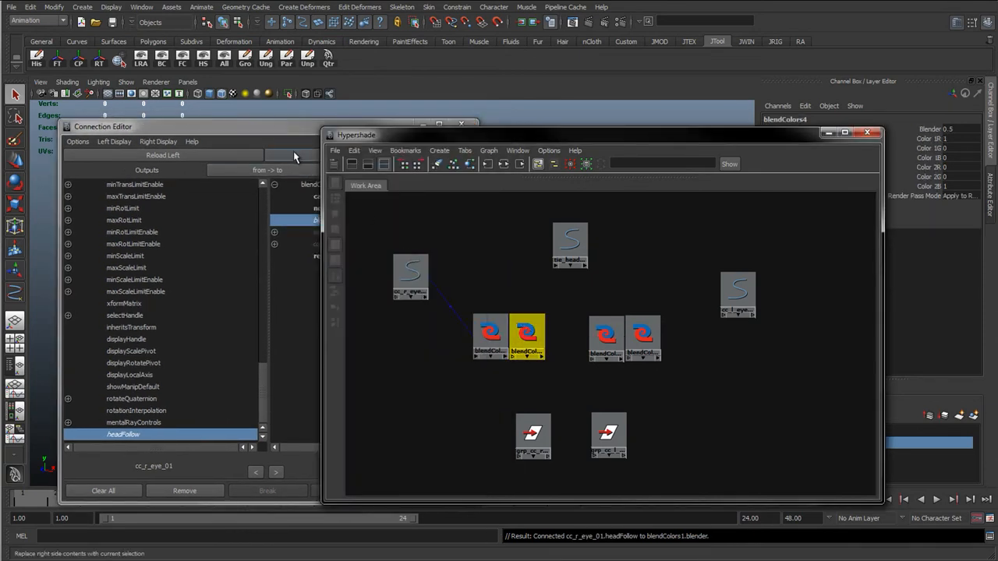
click(293, 152)
click(326, 221)
- Load cc_l_eye_01 as the source and blendColors2 as the target, and connect headFollow to blender
click(737, 295)
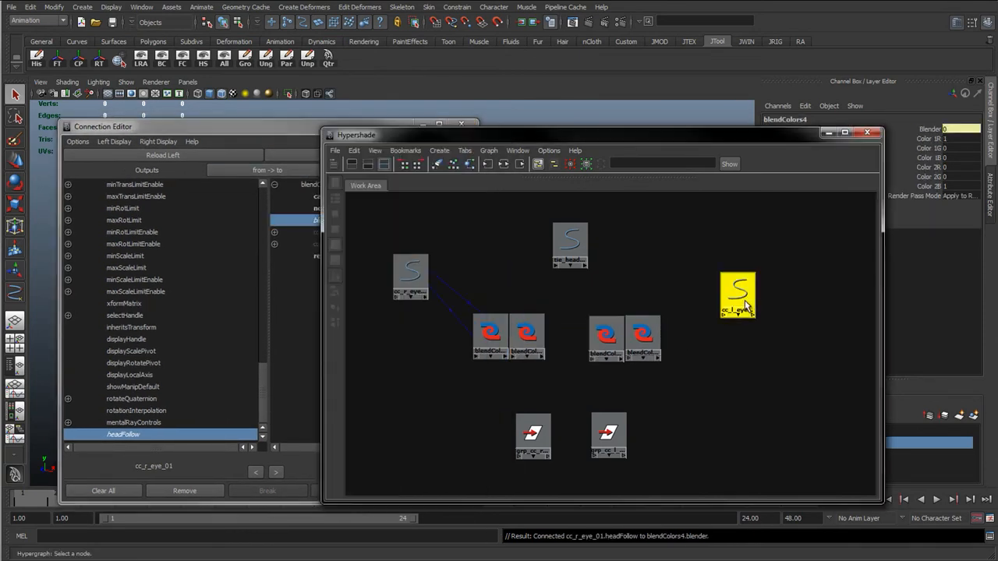
mouse_move(264, 128)
mouse_down()
mouse_move(297, 248)
mouse_move(277, 141)
mouse_up()
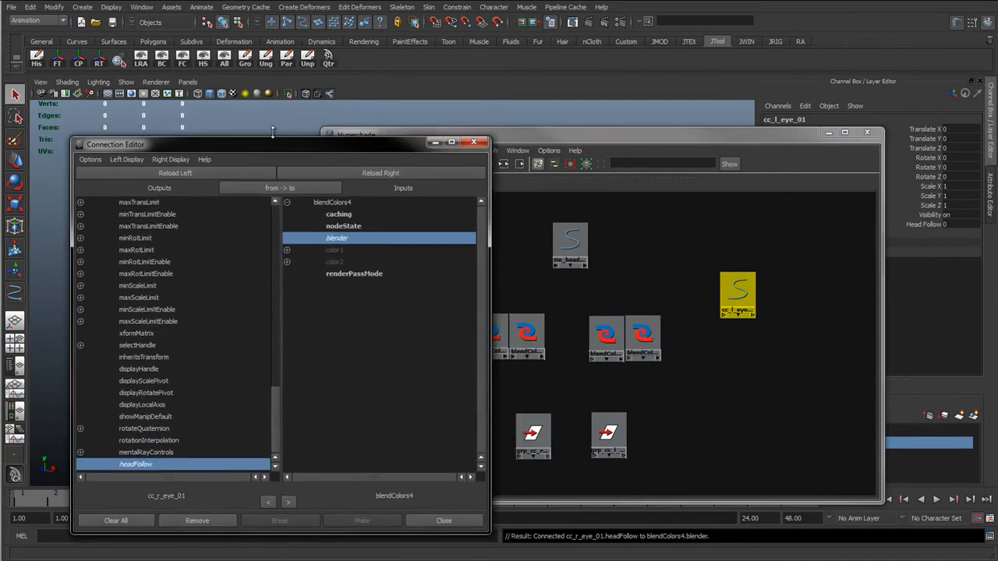
click(224, 171)
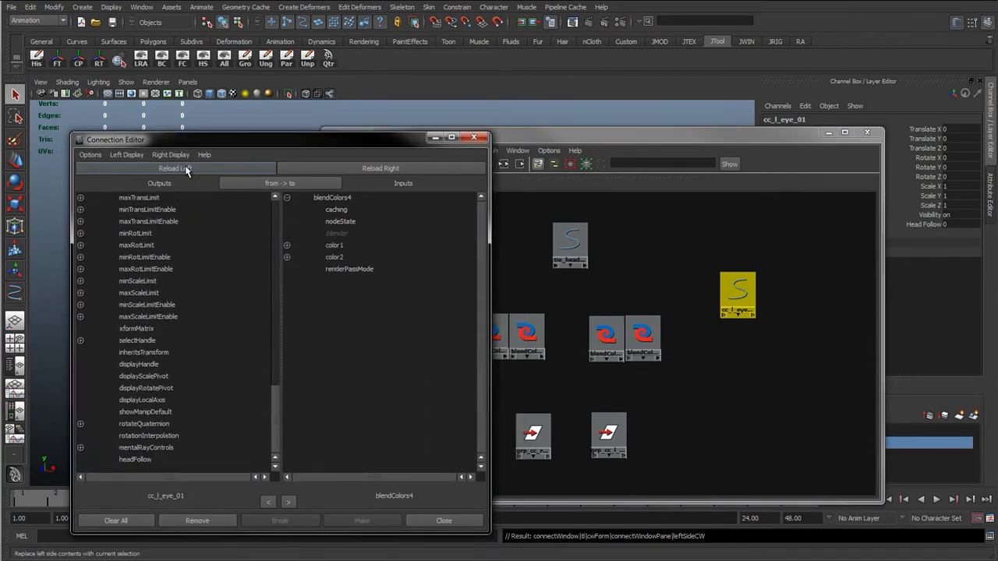
click(130, 460)
click(606, 335)
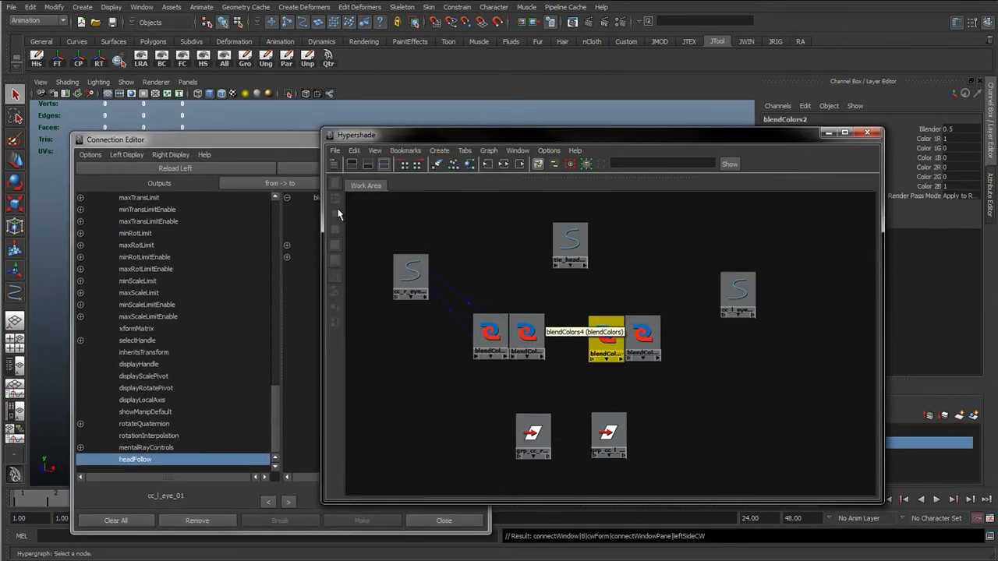
click(306, 170)
click(306, 170)
click(343, 234)
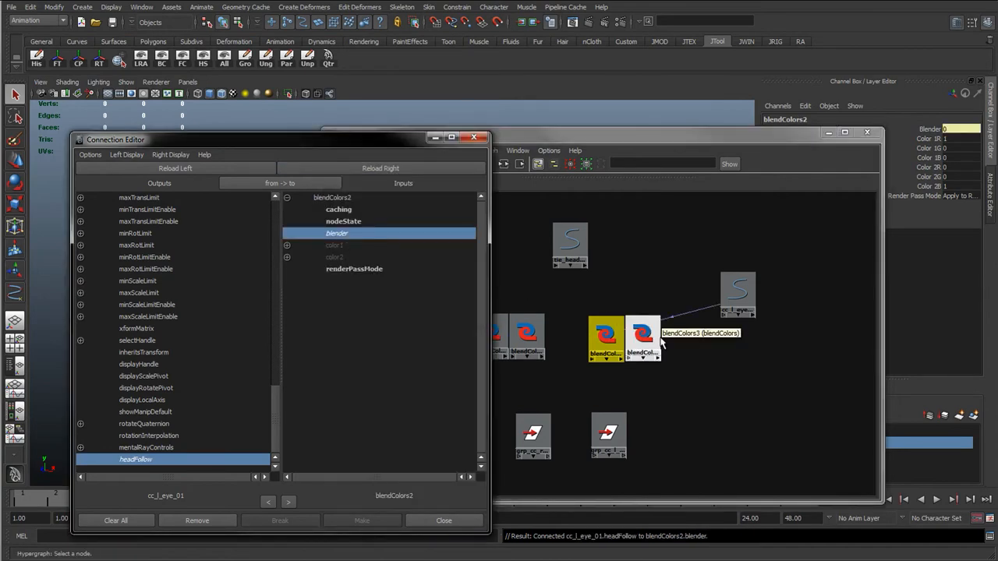
- Connect the headFollow attribute of cc_l_eye_01 to blendColors3's blender input, close the Connection Editor and check both eye controls' connections
click(630, 332)
click(300, 168)
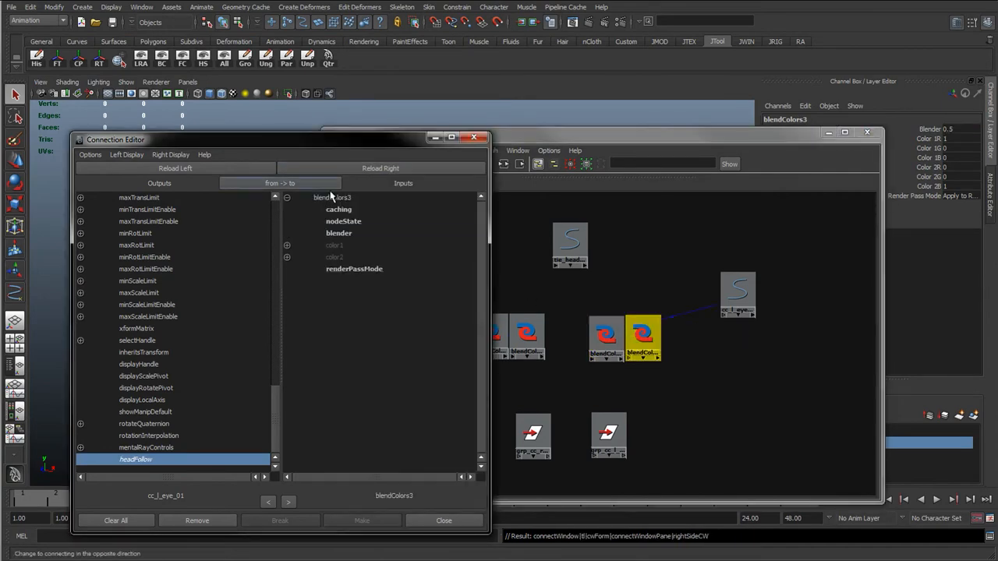
click(341, 233)
click(473, 138)
click(411, 276)
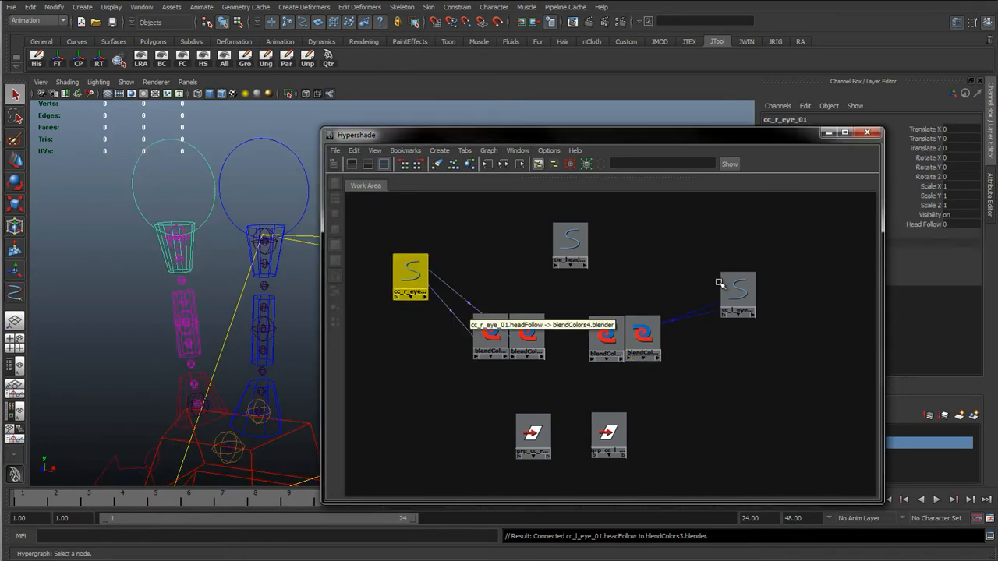
click(736, 290)
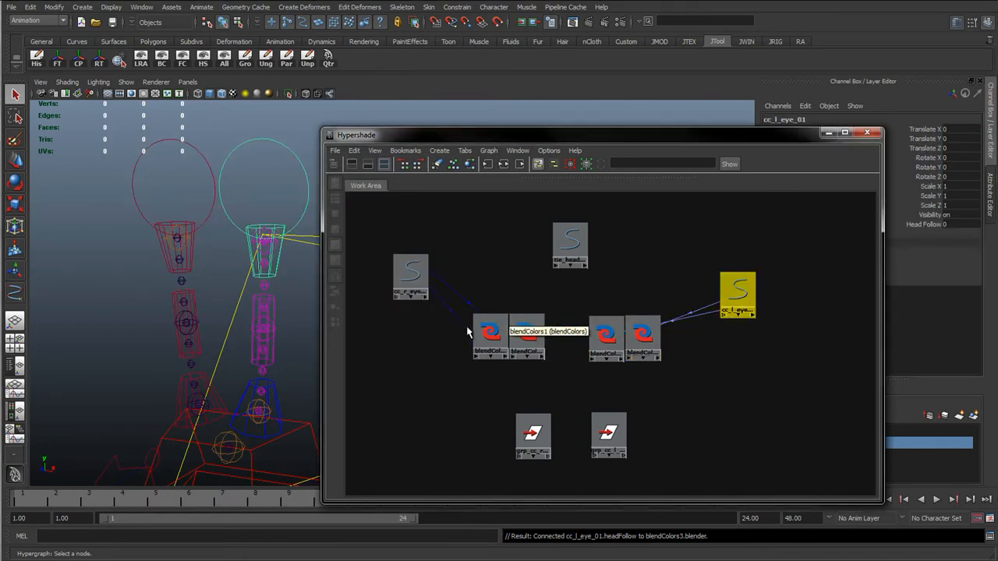
- Set all Color 1 and Color 2 channels of the four Blend Colors nodes to 0
drag(468, 330, 546, 296)
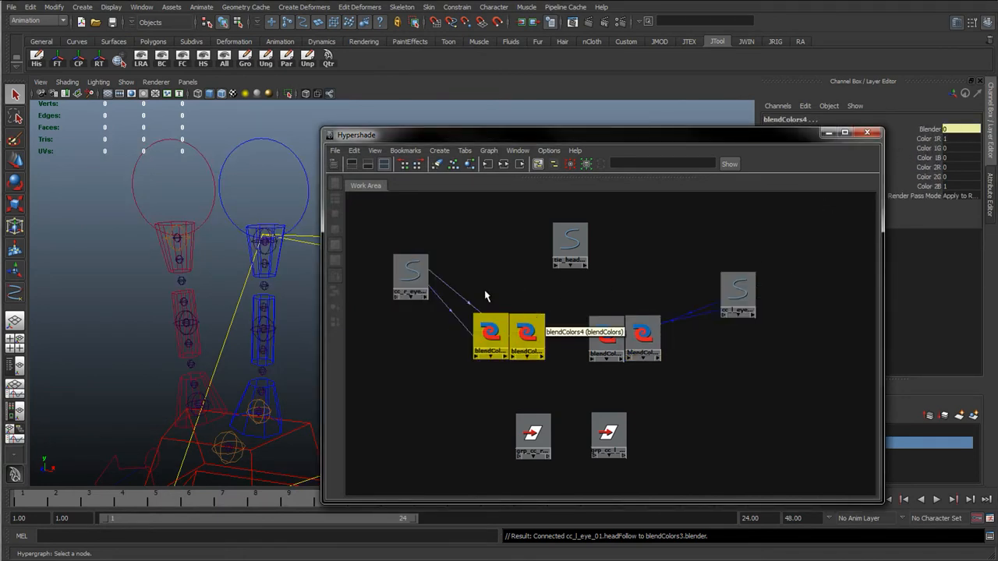
shift+drag(667, 343, 581, 310)
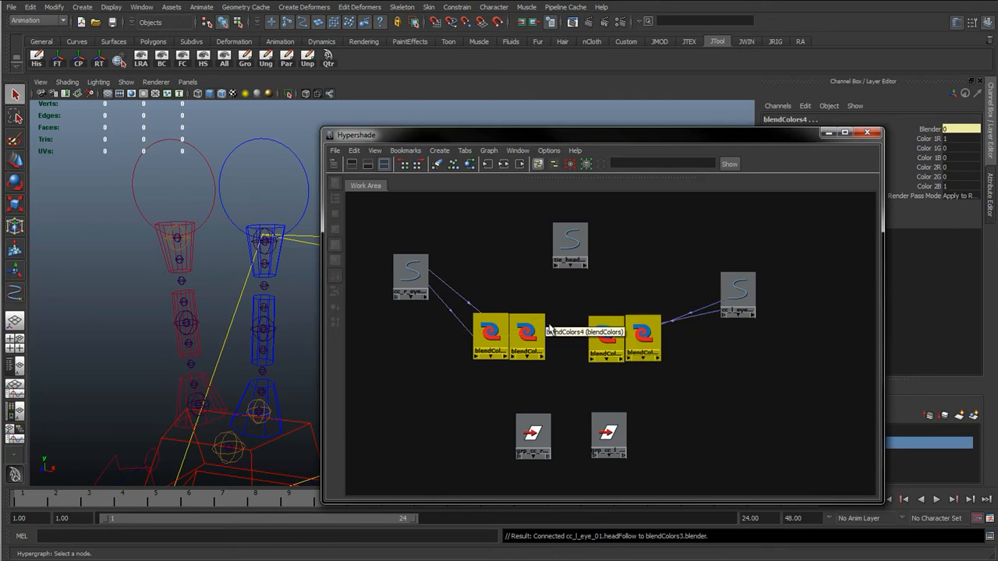
drag(959, 140, 959, 184)
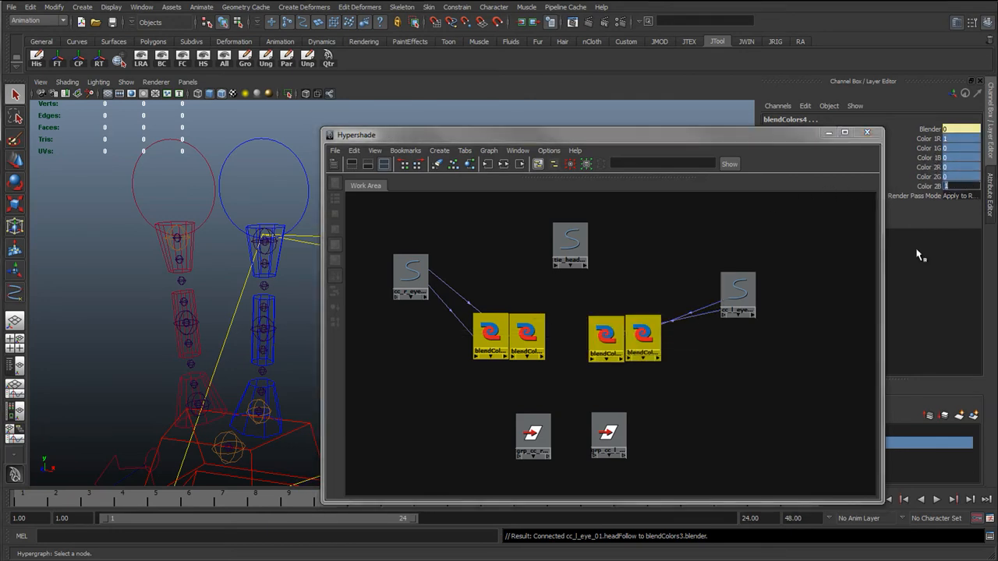
click(667, 261)
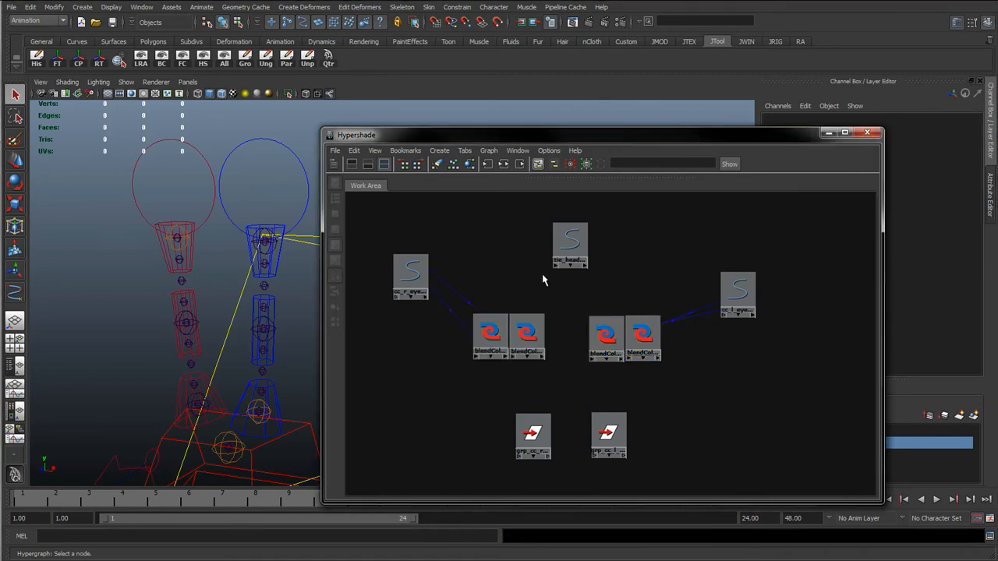
- Connect the translate output of tie_headFollow_01 to the color1 input of blendColors1
click(584, 265)
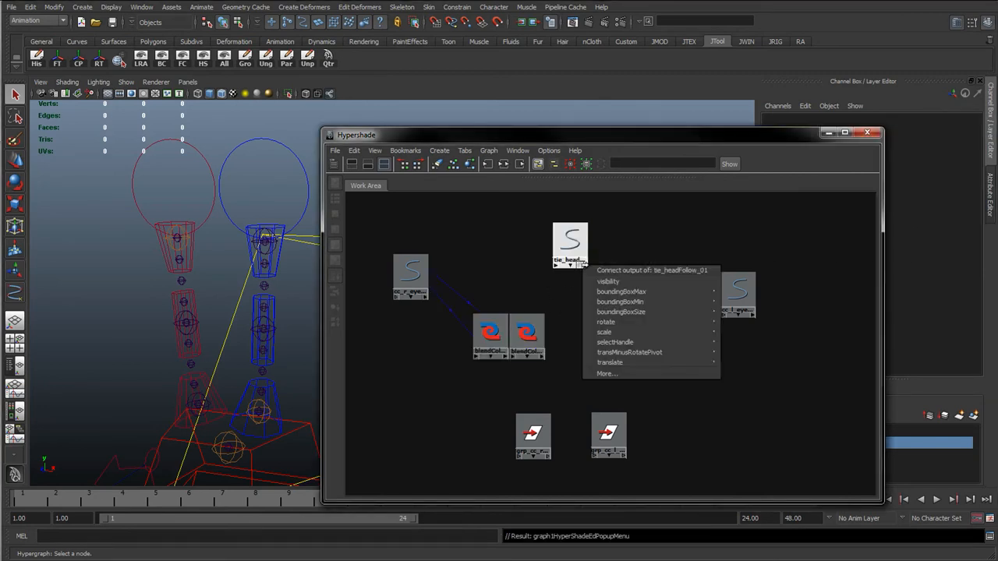
mouse_move(617, 314)
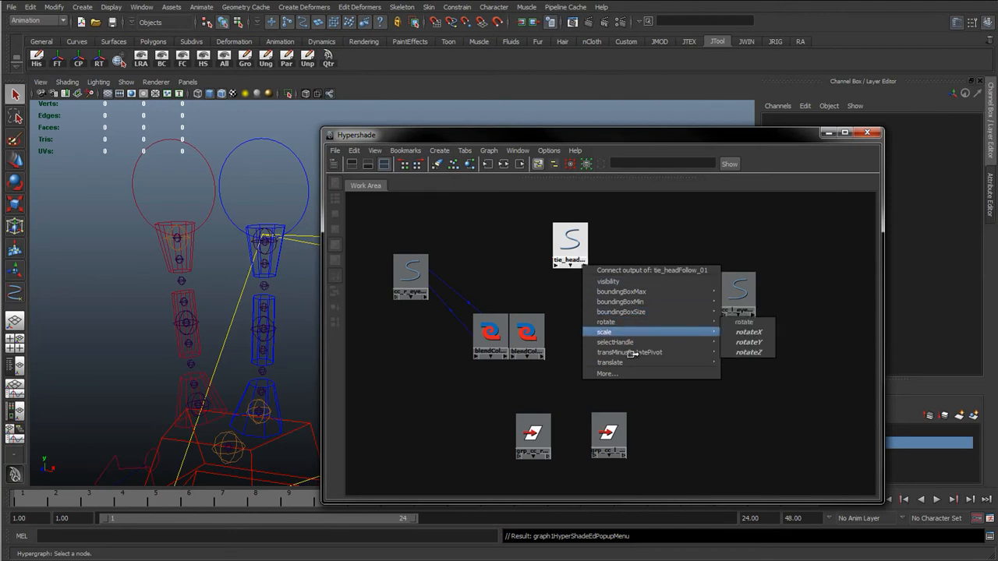
mouse_move(636, 363)
click(747, 363)
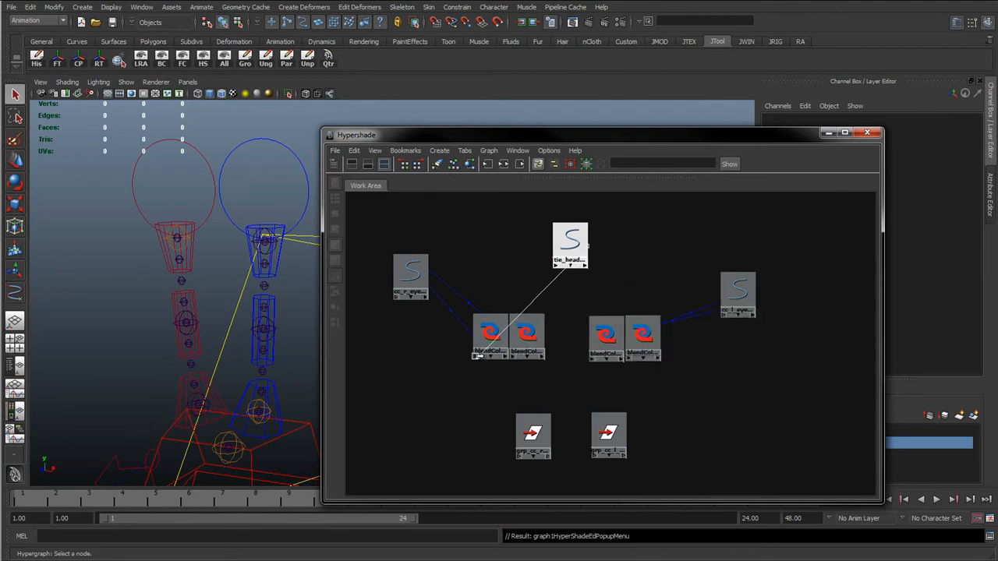
click(475, 355)
click(502, 377)
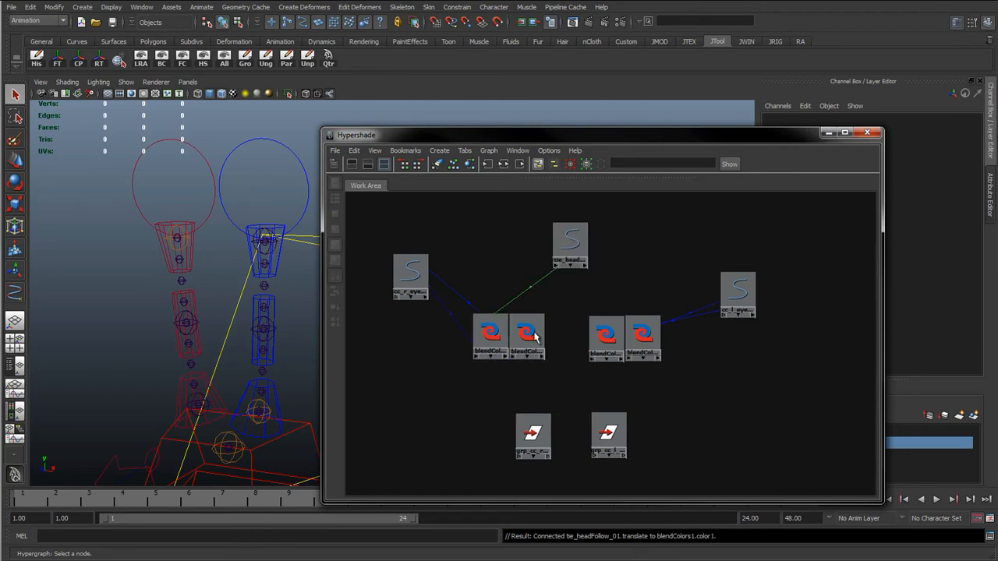
click(581, 269)
mouse_move(622, 321)
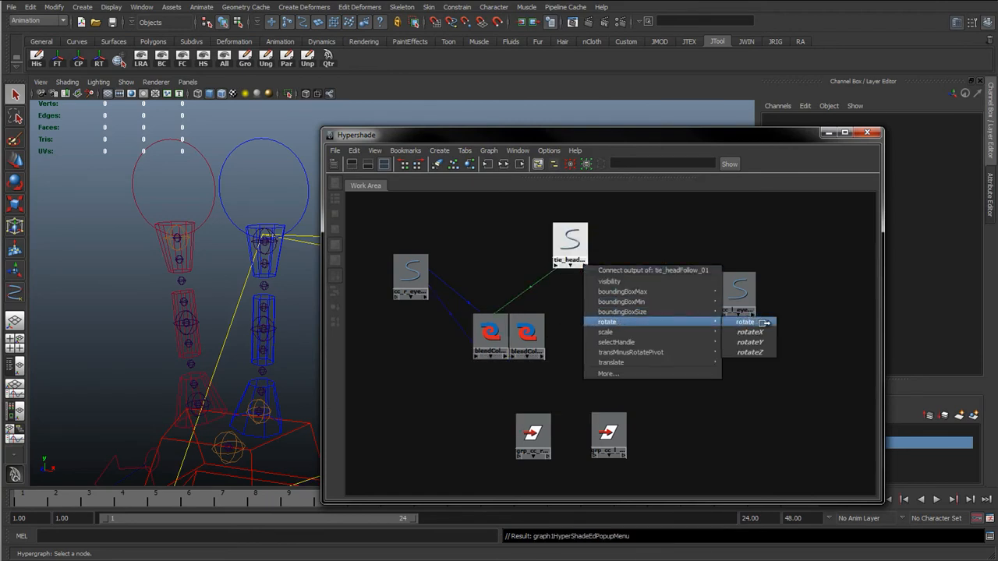
click(765, 322)
click(473, 355)
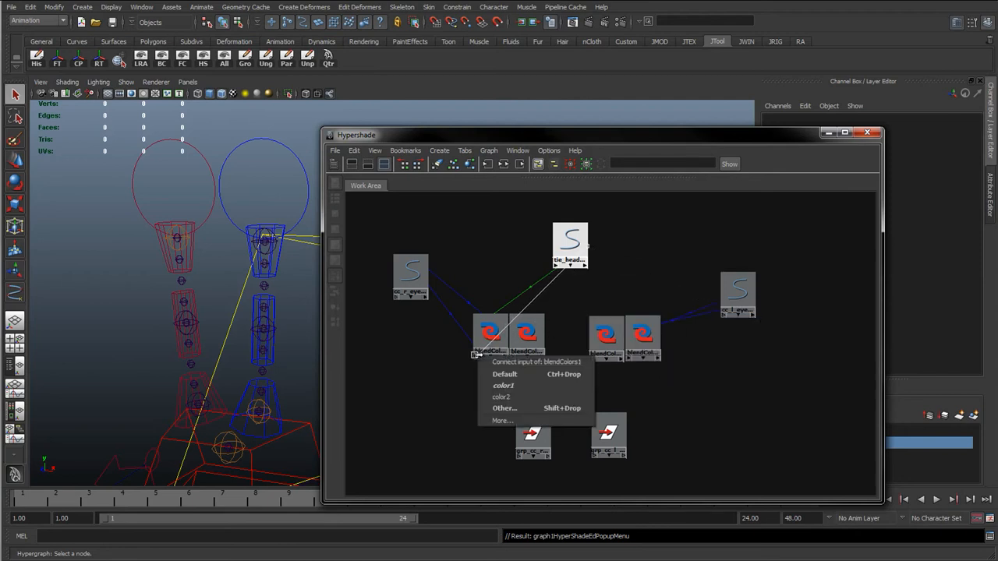
click(506, 387)
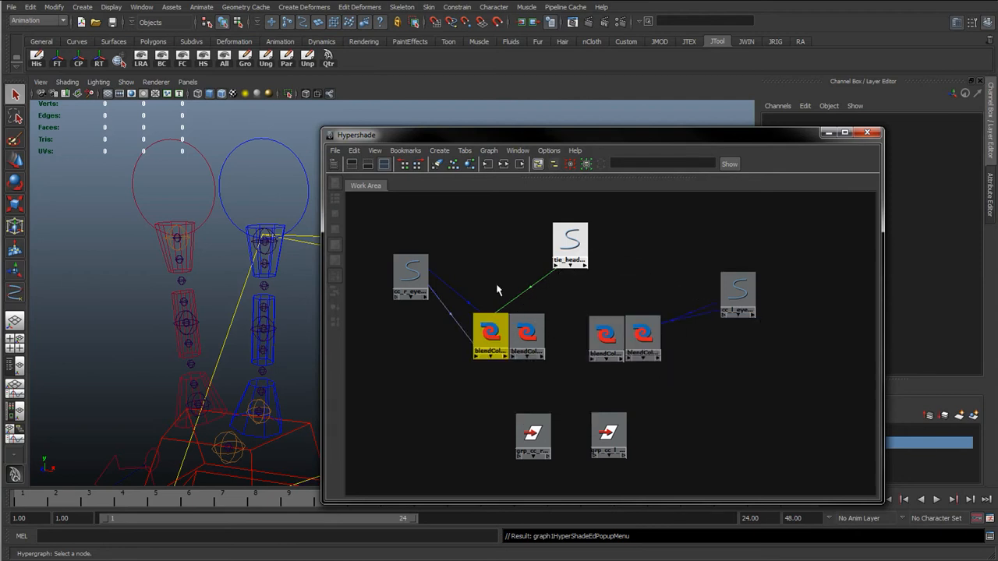
click(501, 330)
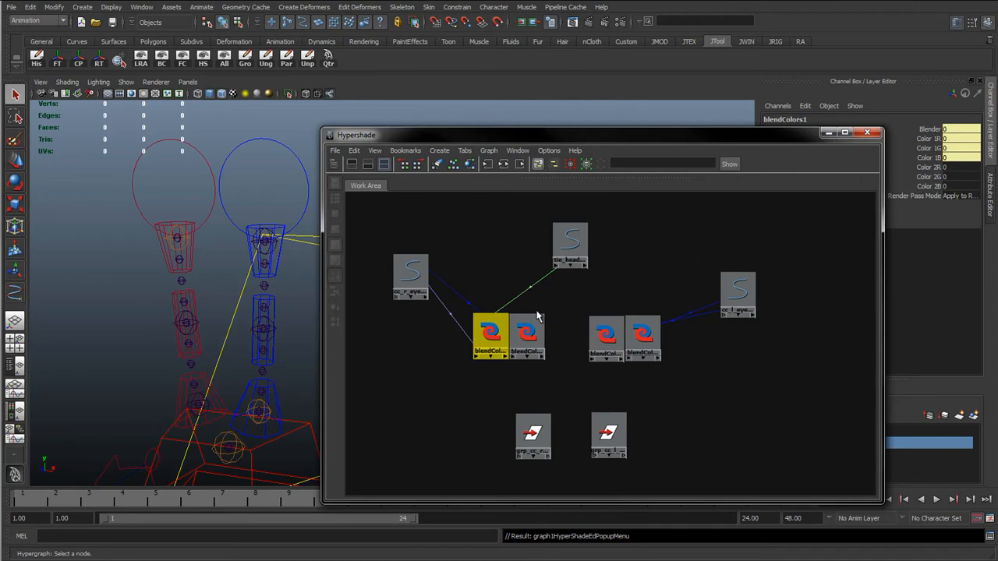
- Connect the rotate output of tie_headFollow_01 to the color1 input of blendColors4
click(584, 266)
mouse_move(623, 323)
click(742, 331)
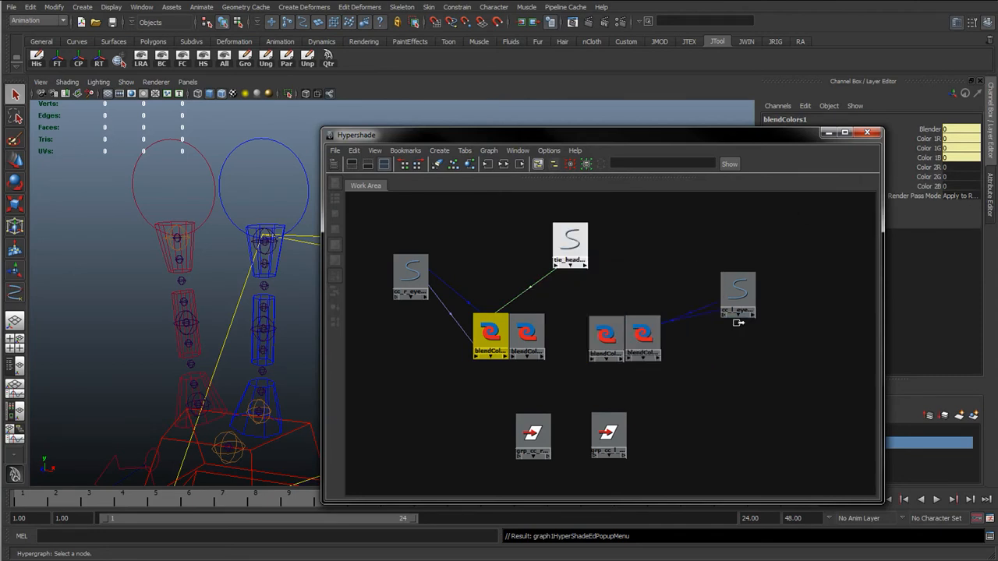
click(515, 353)
click(553, 385)
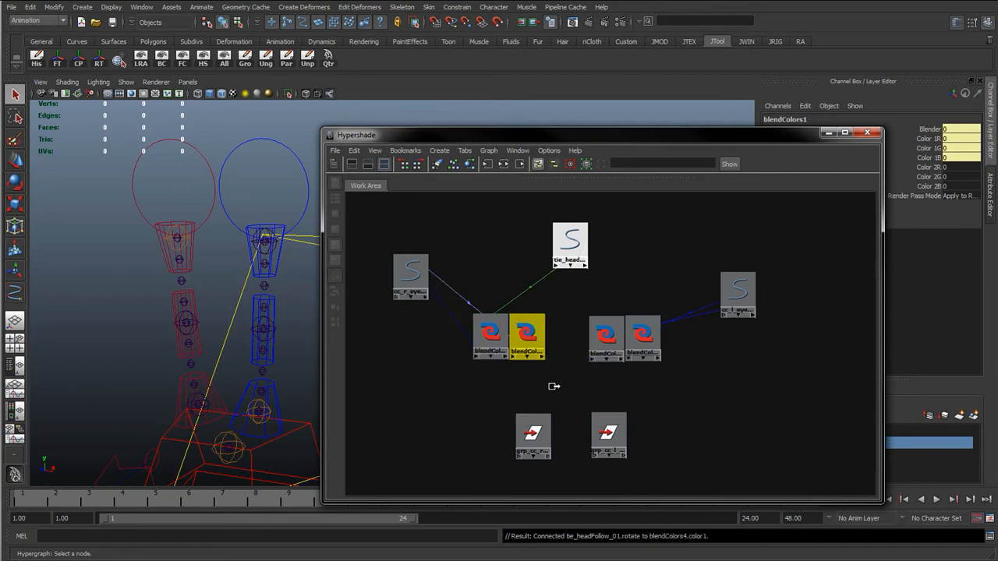
click(581, 334)
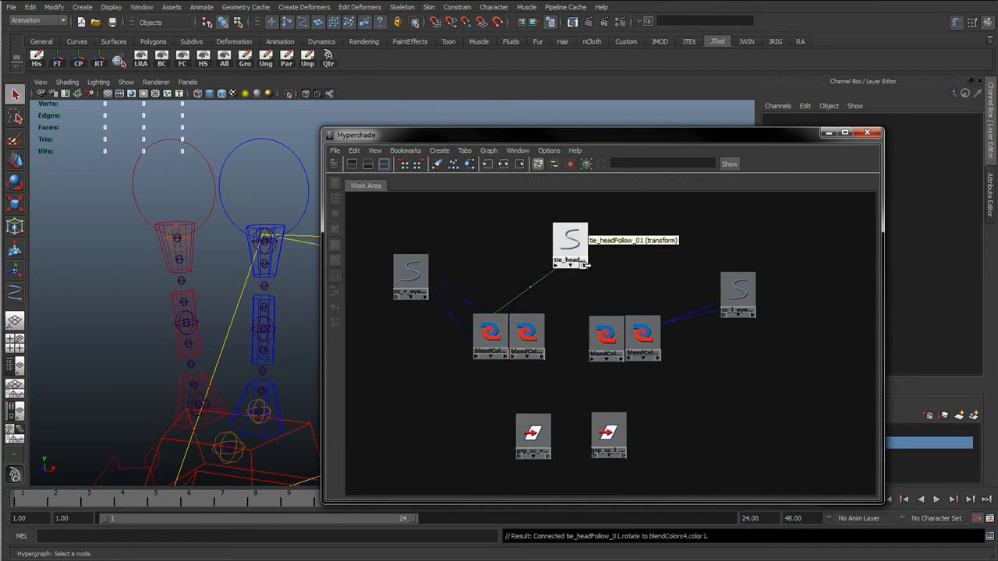
- Connect the translate output of tie_headFollow_01 to the color1 input of blendColors2
click(584, 266)
mouse_move(628, 321)
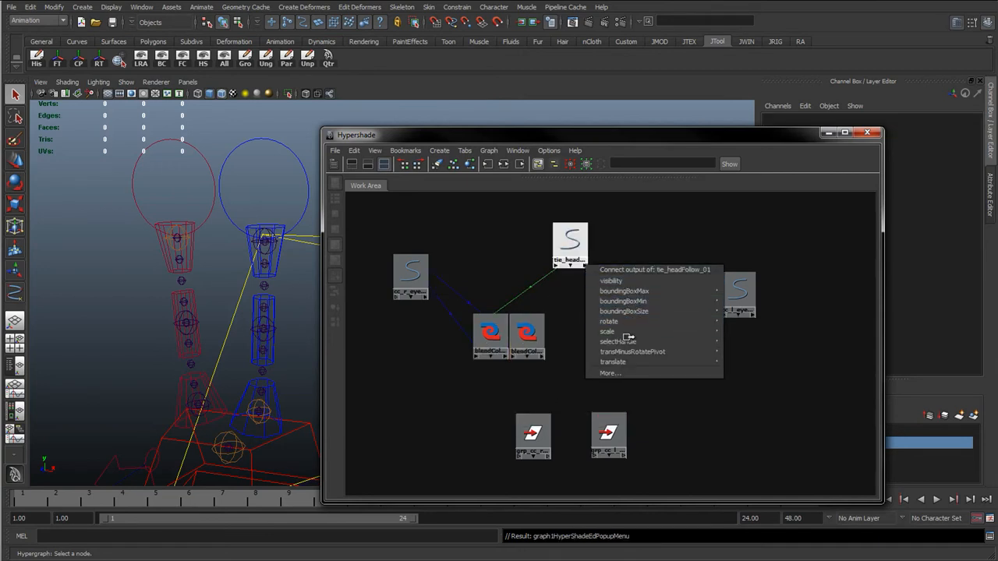
mouse_move(626, 363)
click(754, 362)
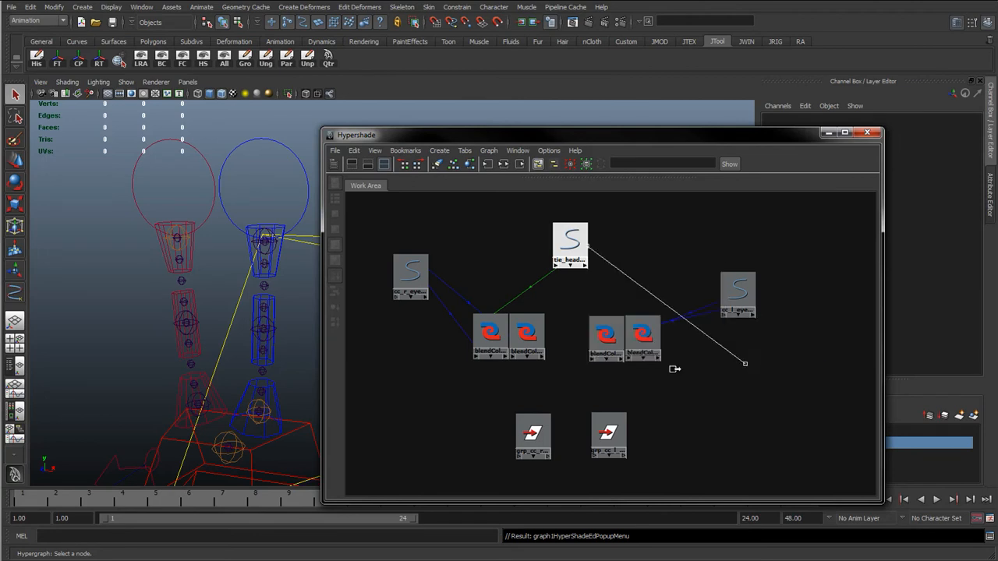
click(592, 356)
click(613, 382)
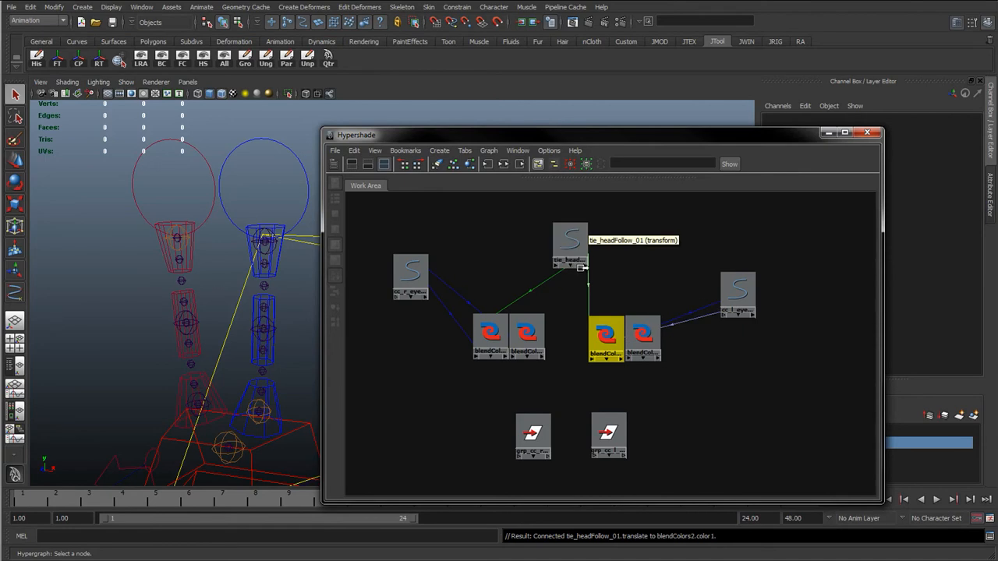
right_click(583, 269)
mouse_move(599, 290)
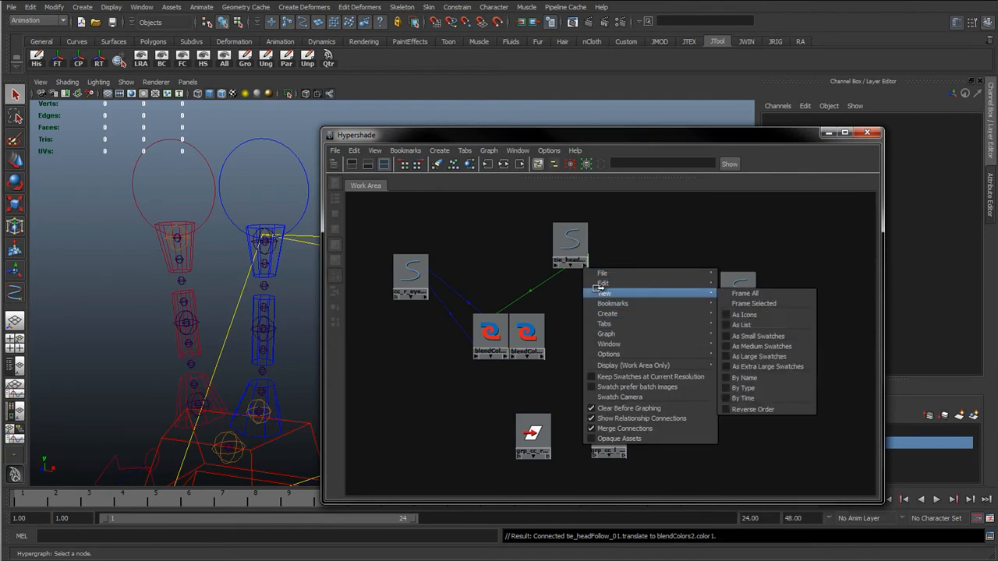
click(613, 236)
- Connect the rotate output of tie_headFollow_01 to the color1 input of blendColors3
click(584, 265)
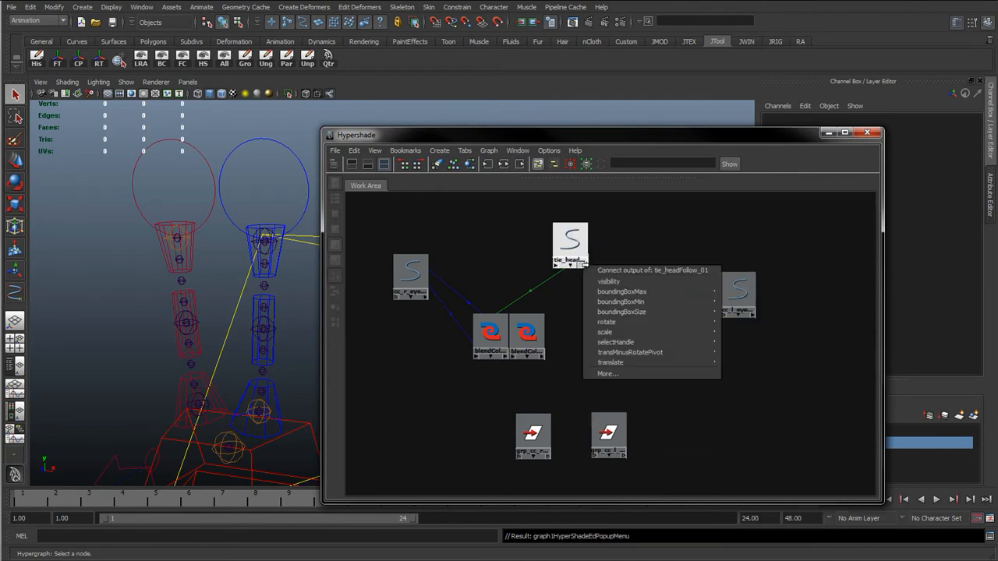
mouse_move(623, 323)
click(740, 320)
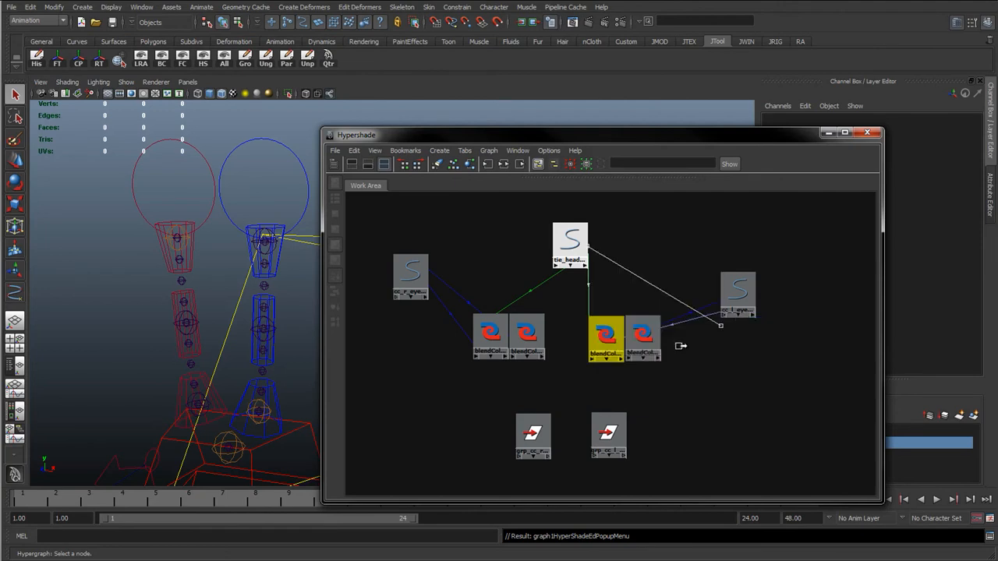
click(629, 357)
click(662, 384)
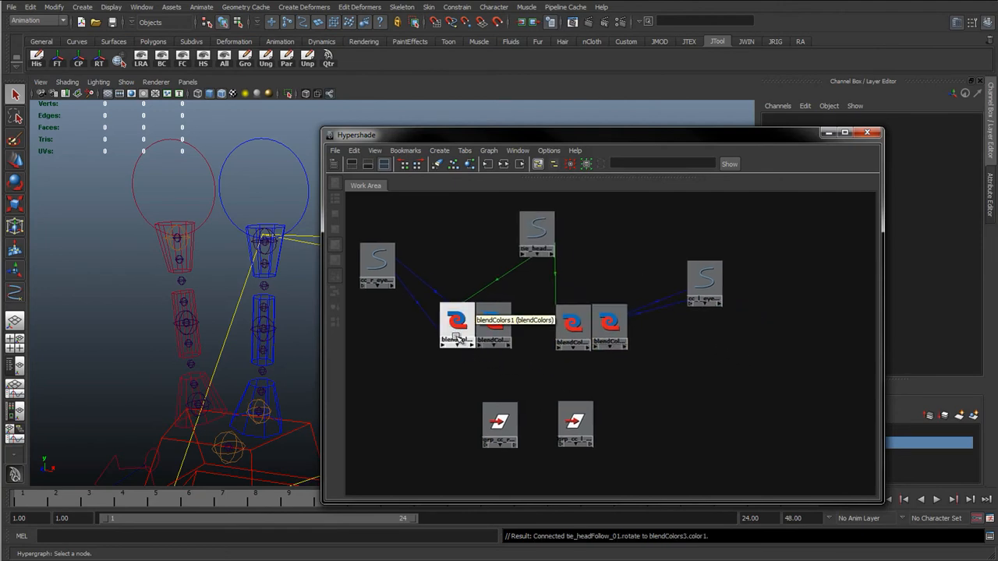
- Separate the right eye's two blendColors nodes and connect the output of blendColors1 to the translate input of grp_cc_r_eyeOff_01
click(468, 339)
drag(490, 333, 494, 337)
click(466, 347)
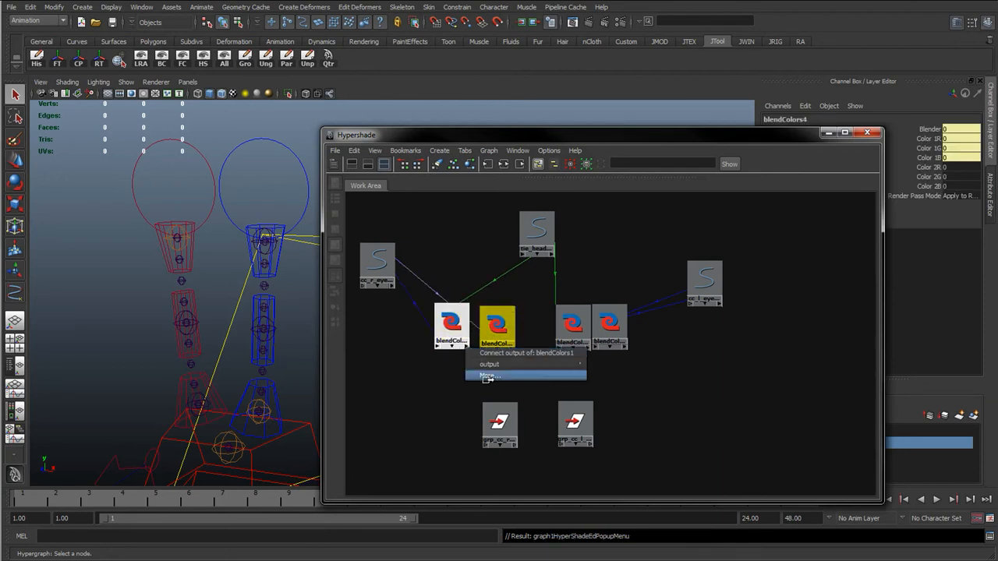
mouse_move(515, 364)
click(614, 364)
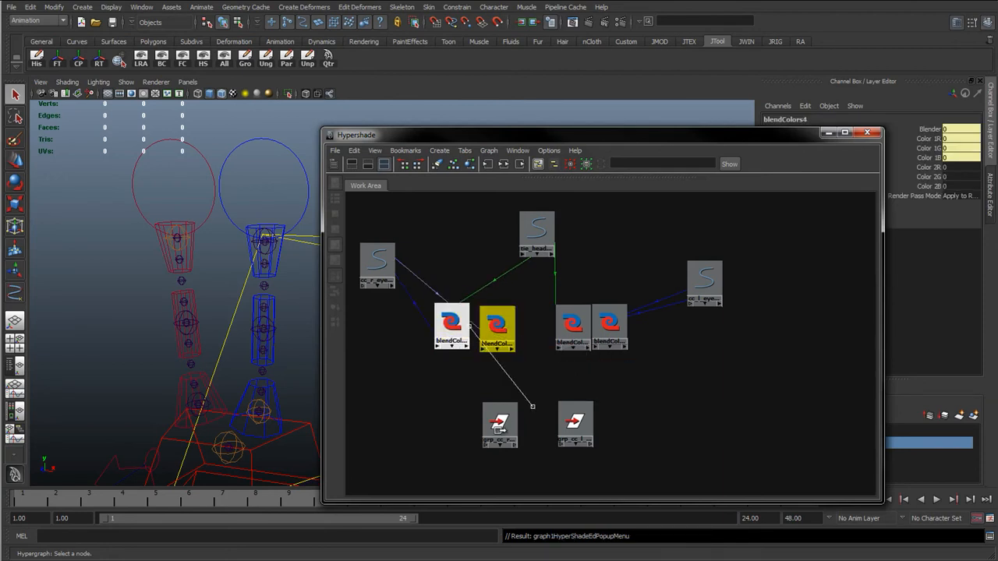
click(483, 446)
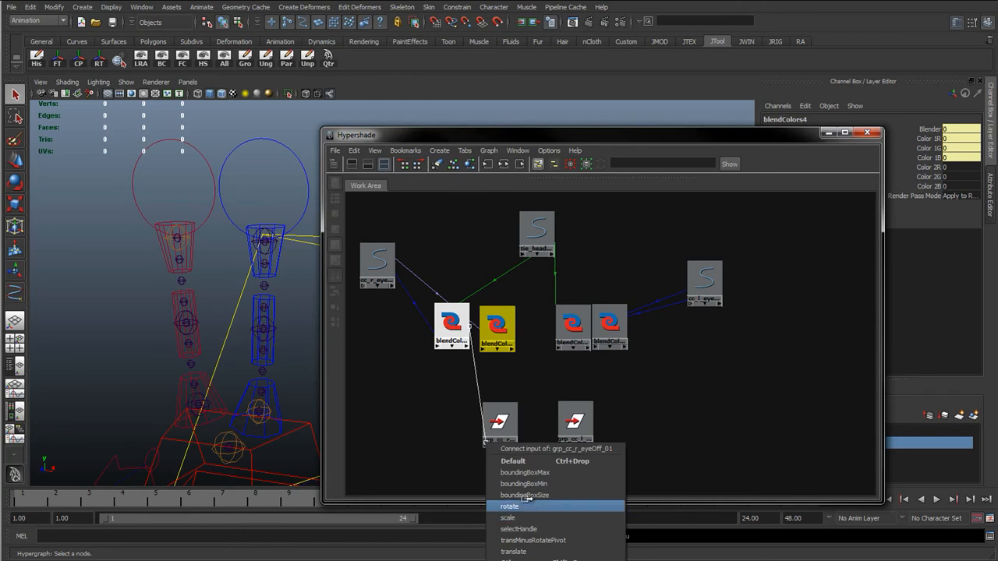
click(523, 529)
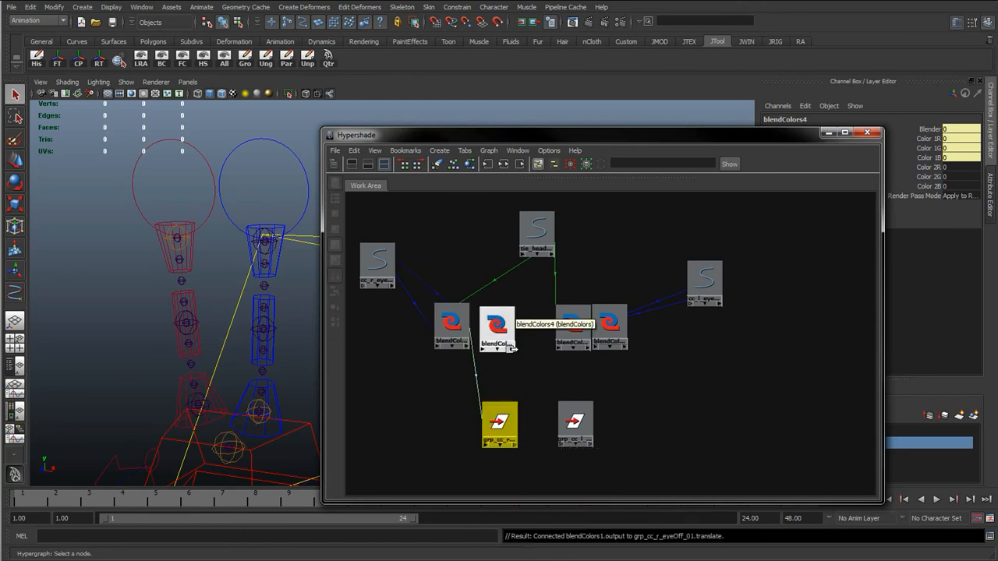
- Connect the output of blendColors4 to the rotate input of grp_cc_r_eyeOff_01
click(511, 349)
mouse_move(601, 367)
click(642, 367)
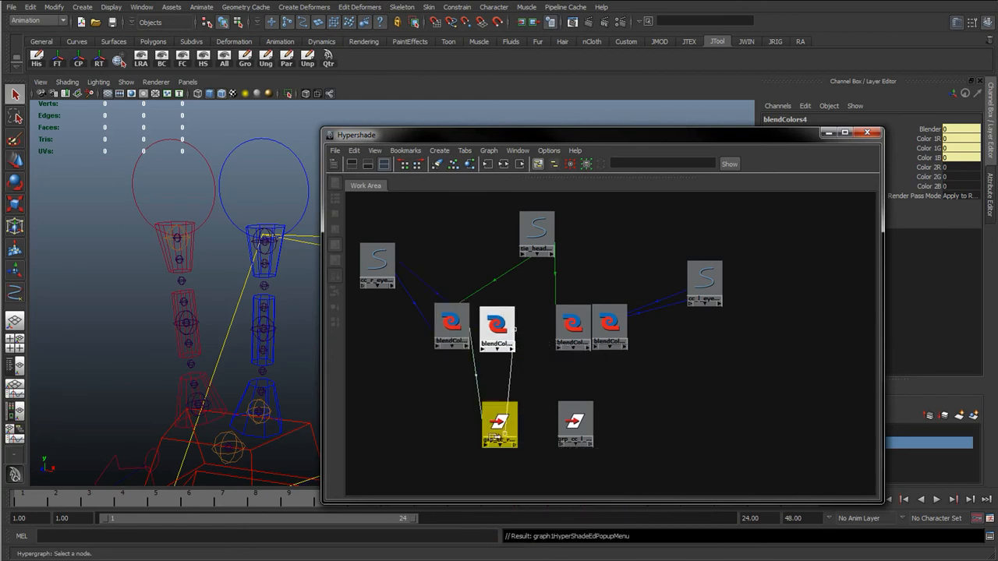
click(483, 443)
click(527, 504)
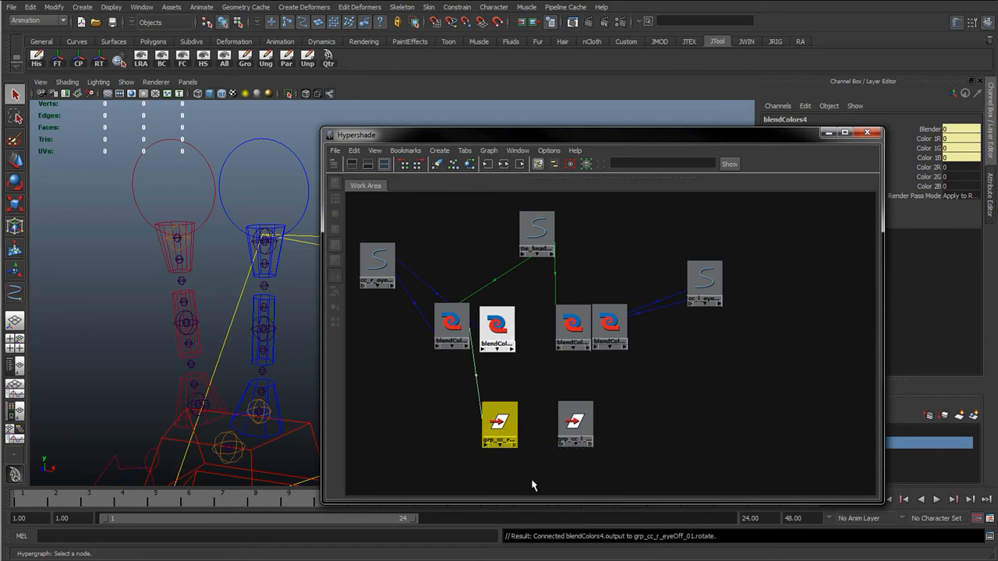
- Connect the output of blendColors2 to the translate input of grp_cc_l_eyeOff_01
click(586, 348)
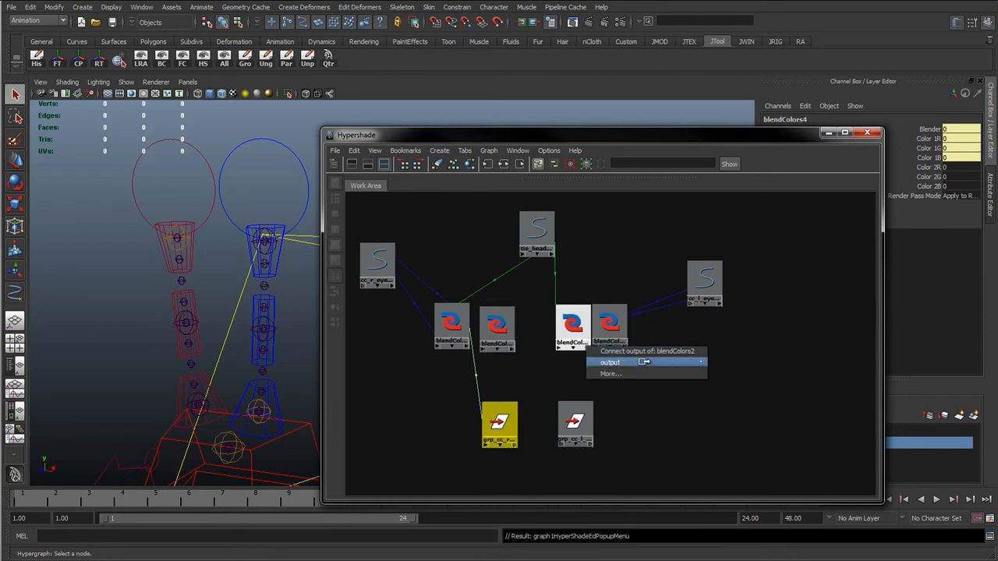
mouse_move(698, 363)
click(731, 362)
click(560, 442)
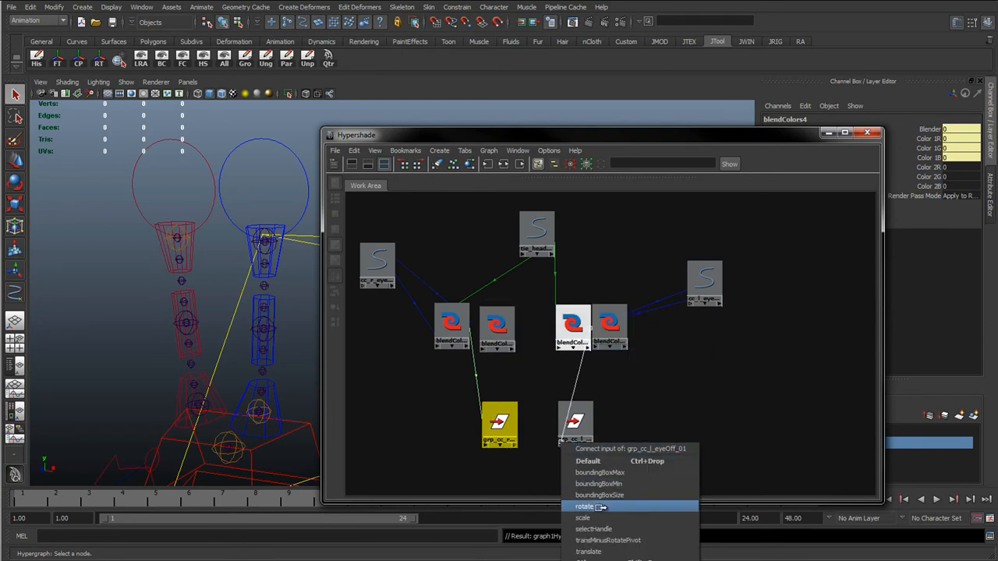
click(590, 551)
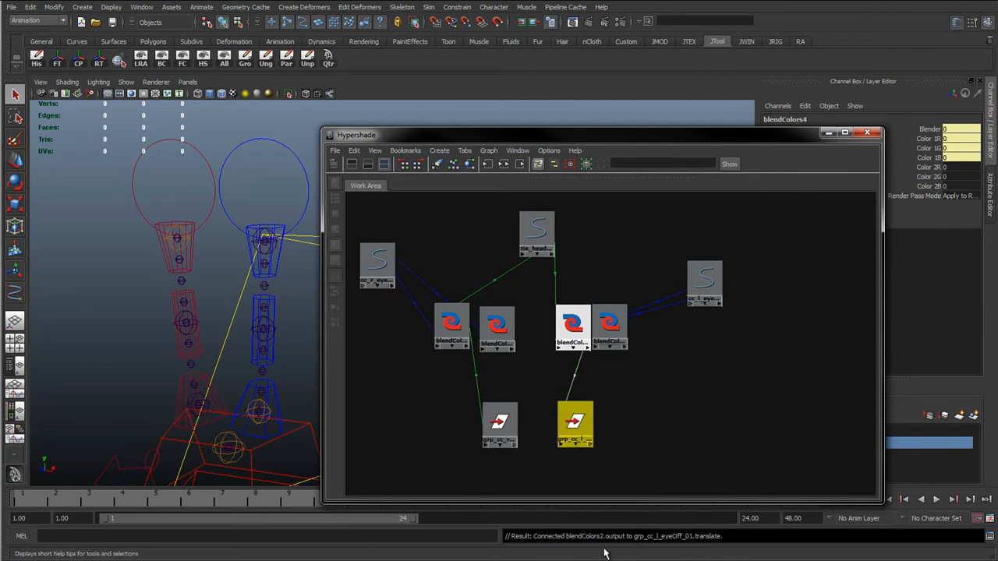
- Connect the output of blendColors3 to the rotate input of grp_cc_l_eyeOff_01
click(623, 346)
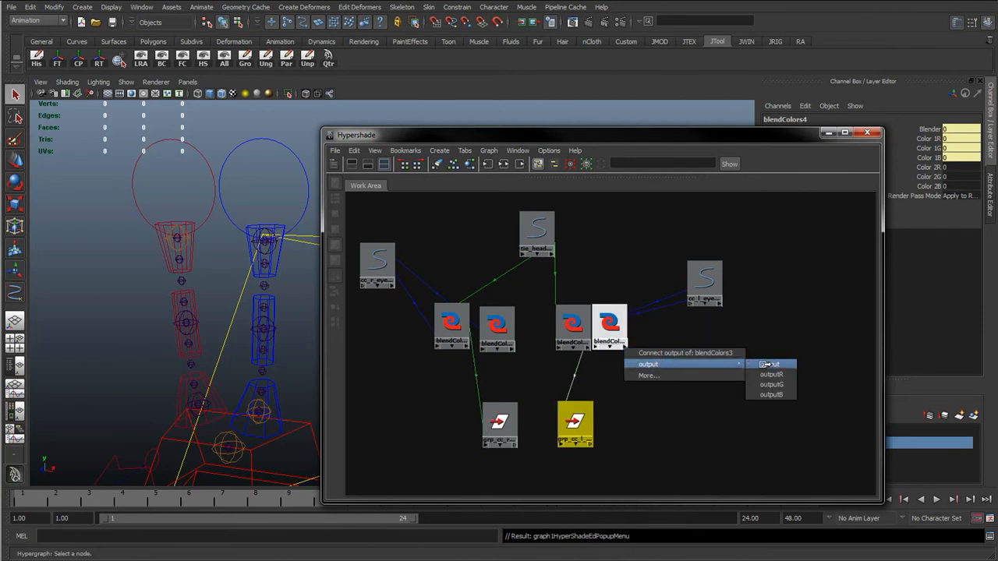
click(767, 364)
click(562, 442)
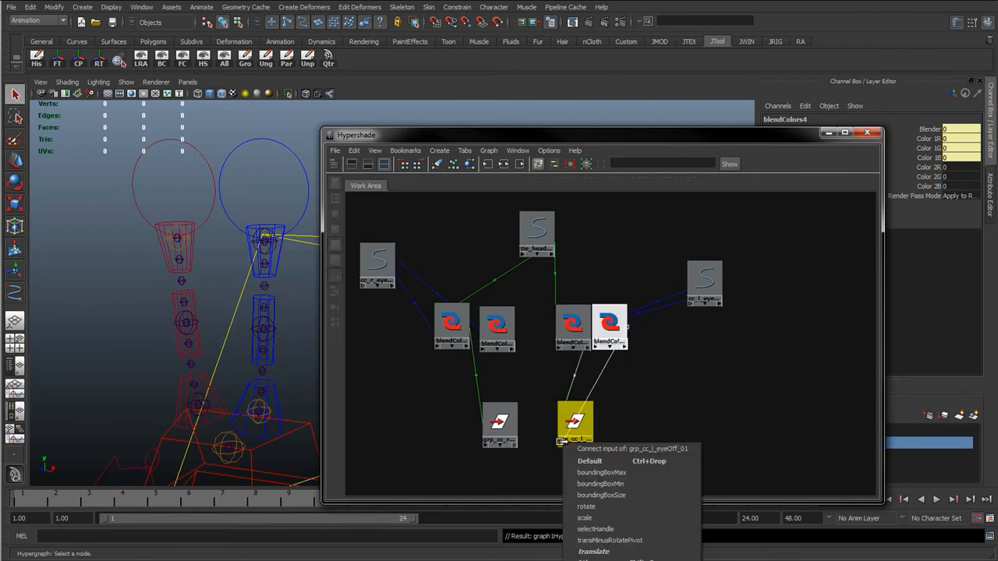
click(586, 507)
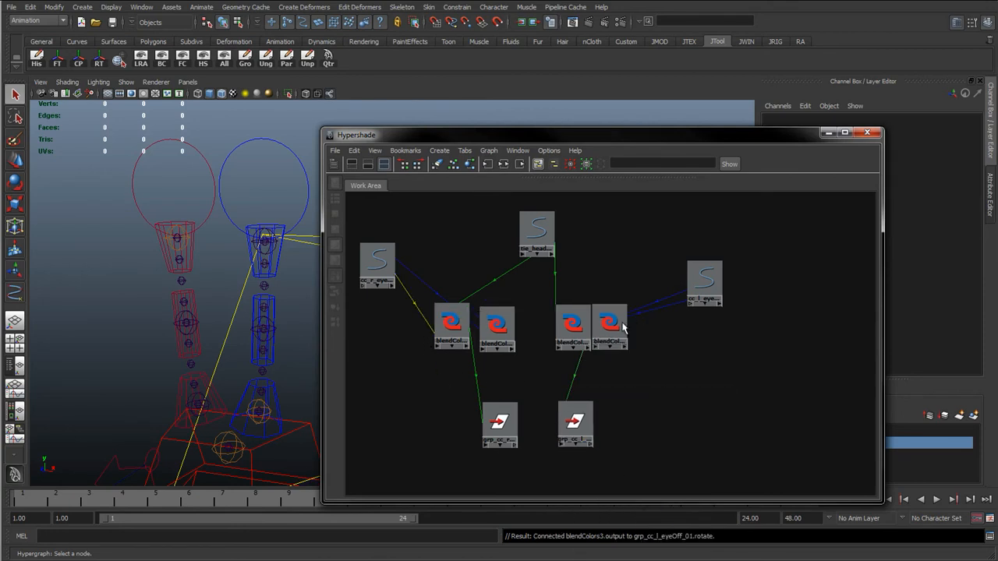
- Clear the node selection and move the Hypershade window away from the viewport
drag(427, 330, 429, 331)
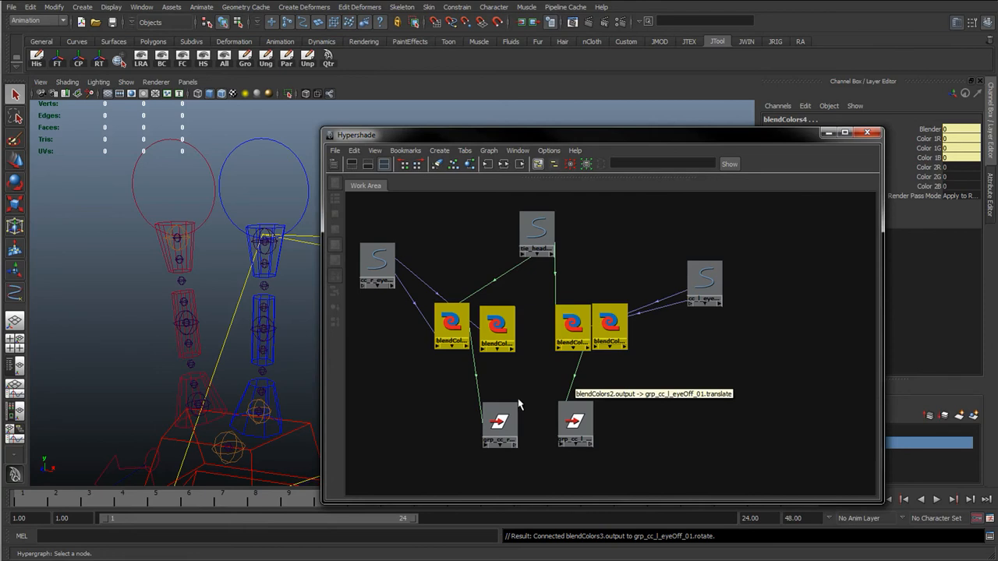
click(550, 301)
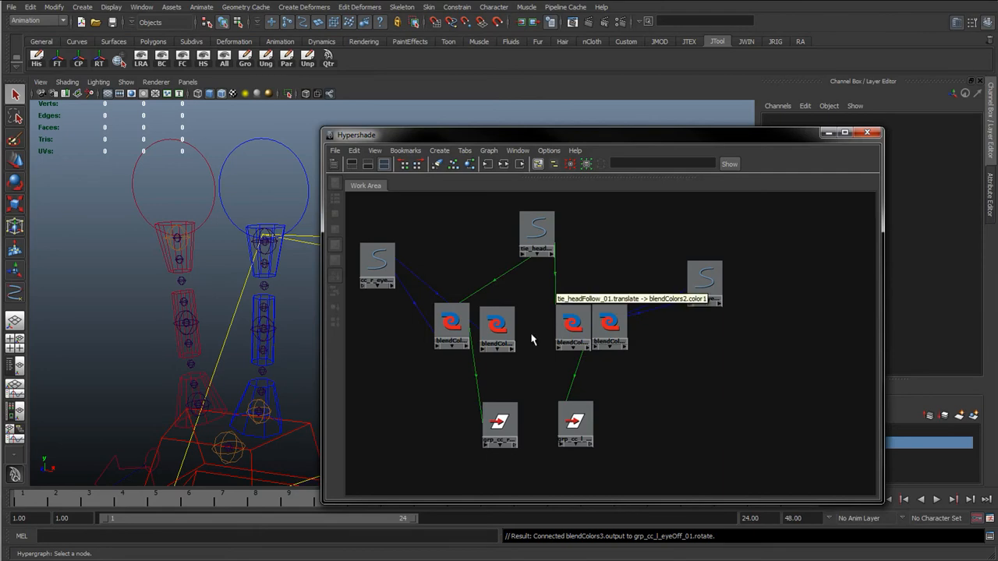
drag(746, 136, 0, 197)
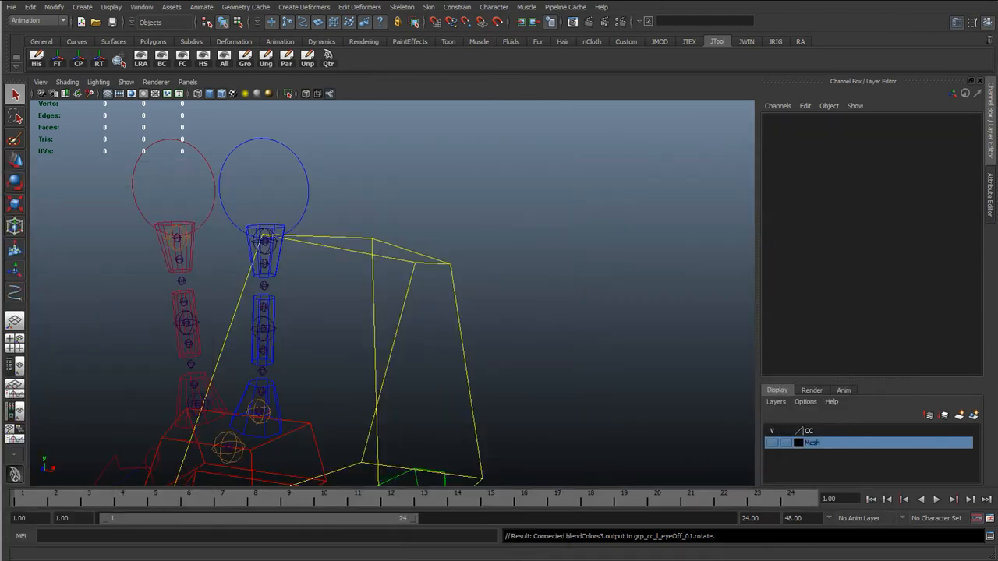
- Select both eye controls and their Head Follow attribute
alt+drag(370, 279, 293, 156)
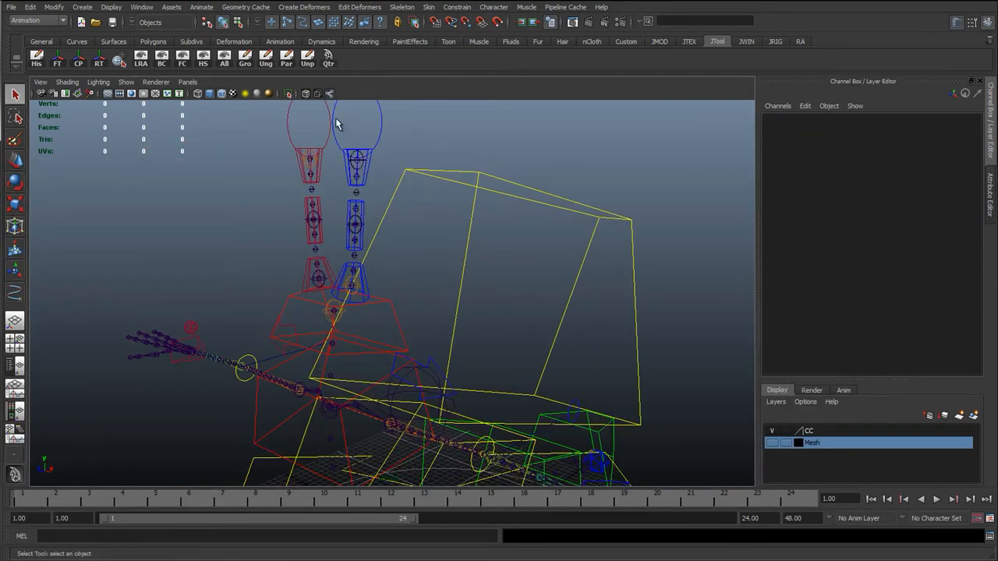
click(337, 125)
click(922, 225)
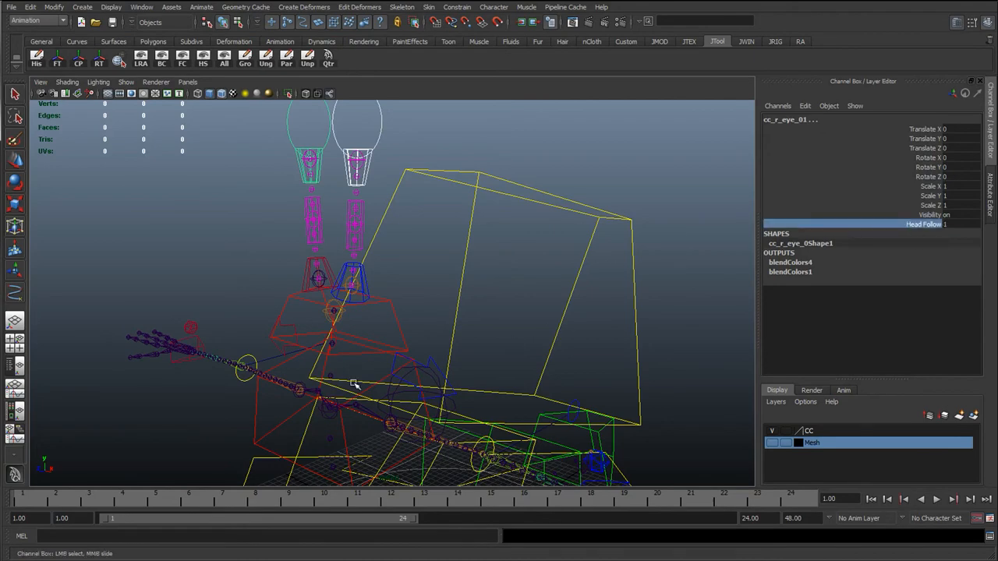
- Tilt the head control cc_head_01 about 33 degrees around X to test the eye controls' following
alt+drag(355, 384, 287, 398)
click(274, 387)
click(315, 296)
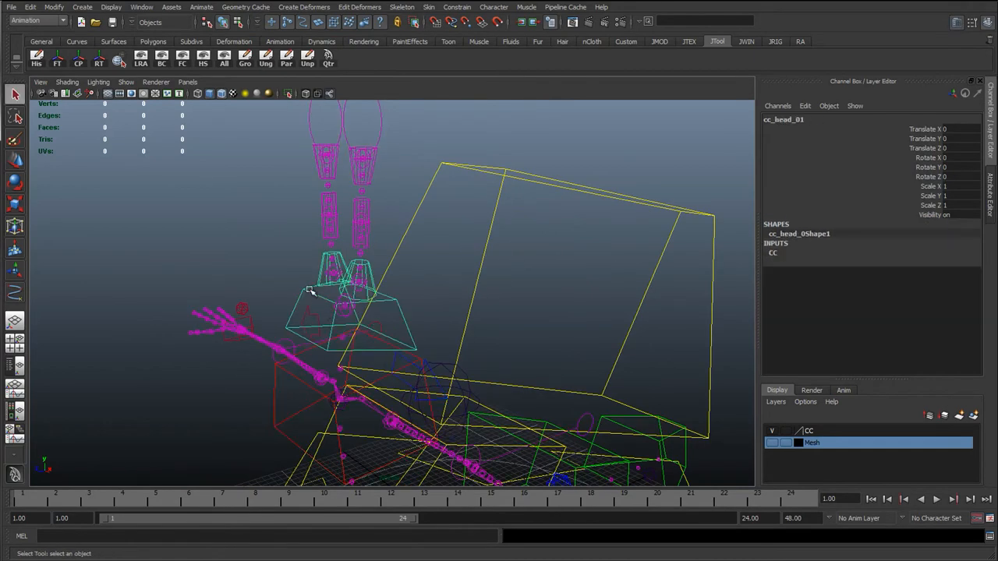
key(e)
drag(292, 256, 256, 268)
- Scrub Head Follow on both eye controls between 0 and 1 to test the blend, ending at 1
click(222, 148)
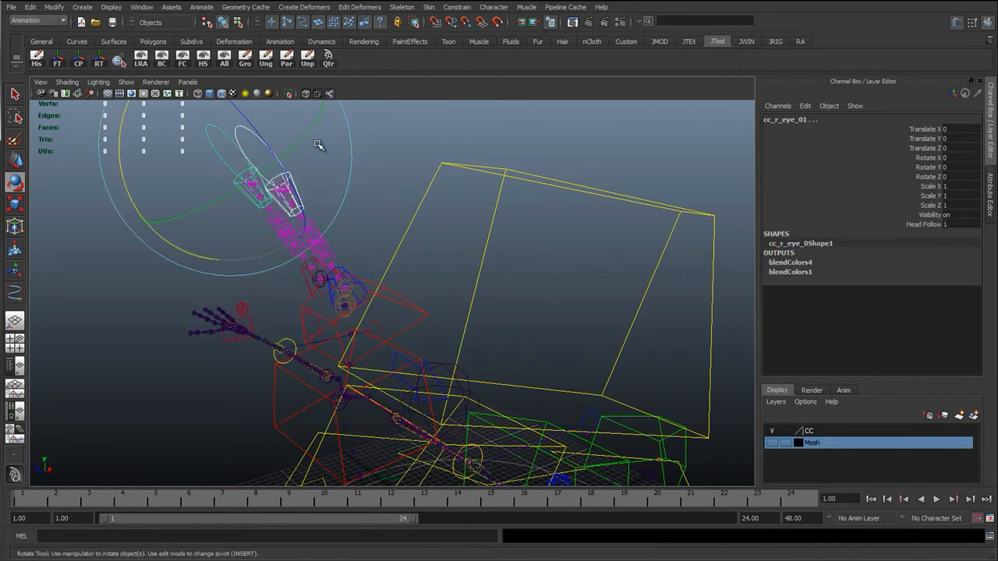
click(924, 224)
middle_drag(517, 284, 660, 310)
alt+drag(454, 230, 513, 289)
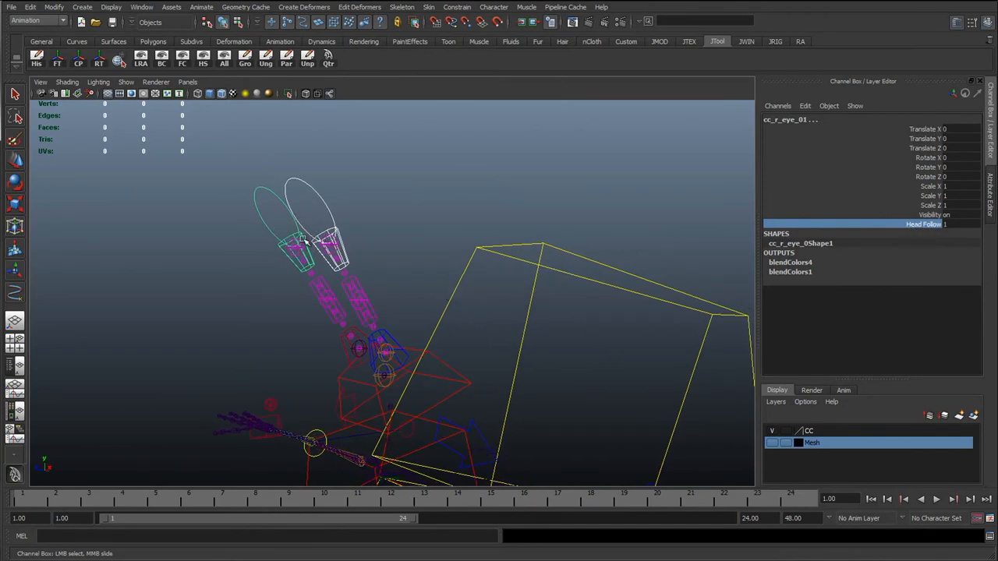
key(w)
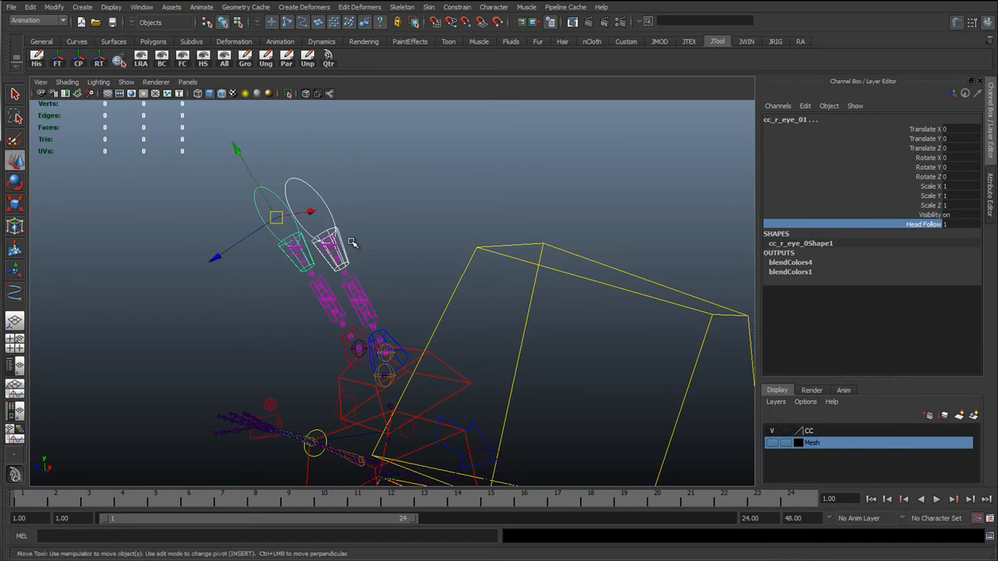
middle_drag(654, 255, 488, 252)
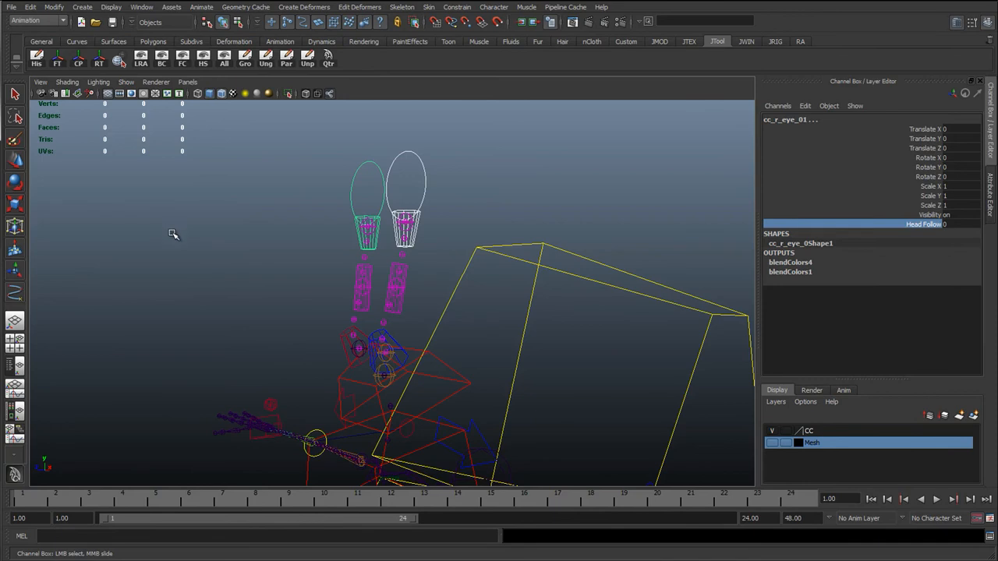
middle_drag(669, 266, 408, 299)
middle_drag(503, 342, 545, 351)
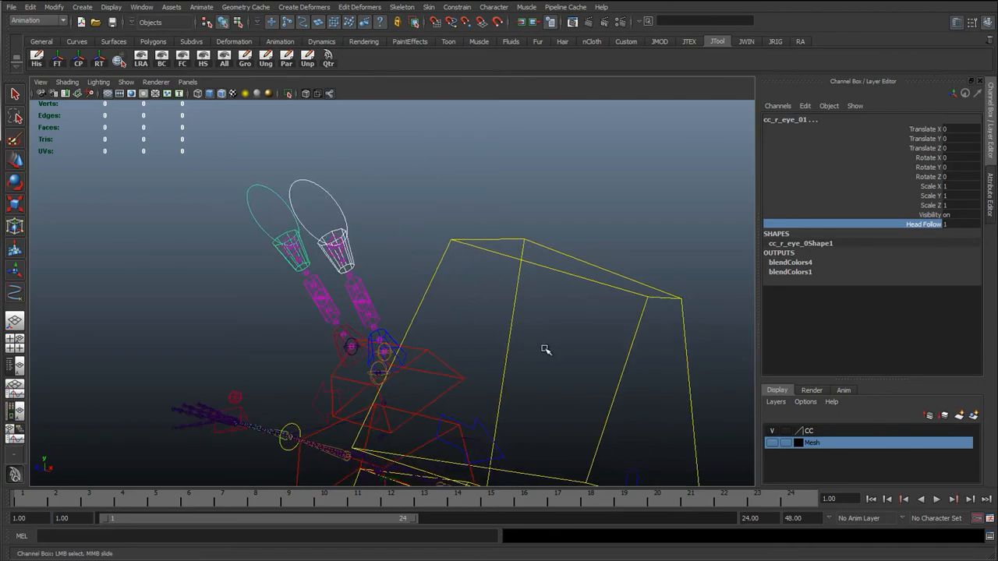
- Inspect the head control's attributes, and select both middle antenna controls with their Follow Antenna attribute
alt+drag(493, 377, 409, 355)
click(435, 282)
key(w)
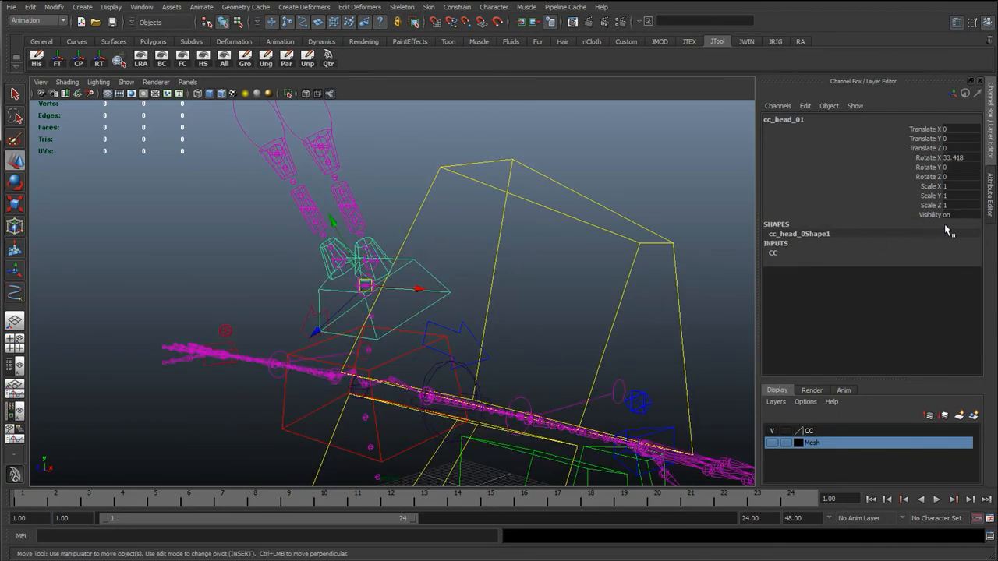
alt+drag(596, 244, 511, 234)
click(344, 184)
key(q)
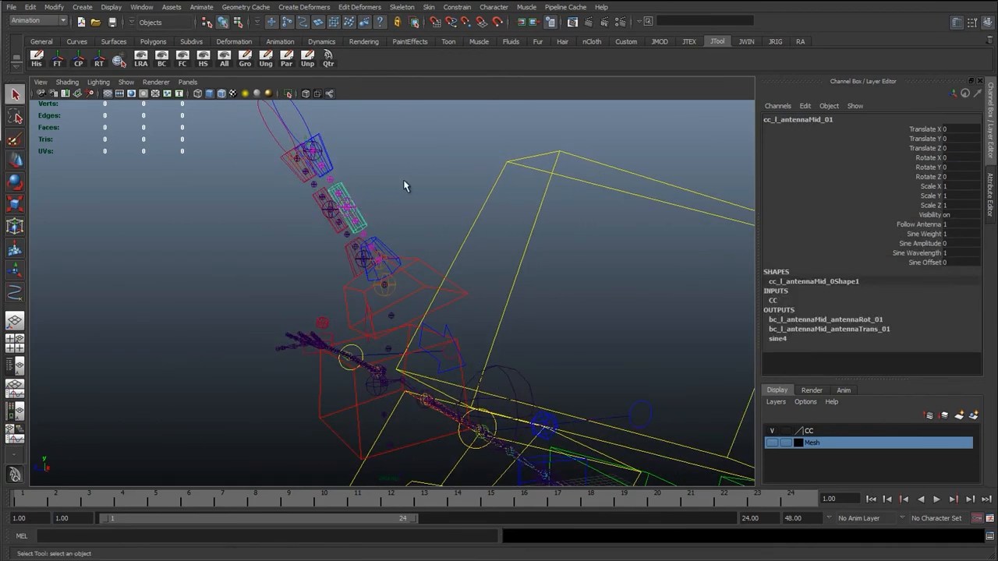
alt+middle_drag(326, 262, 348, 326)
alt+drag(348, 326, 285, 256)
shift+click(285, 285)
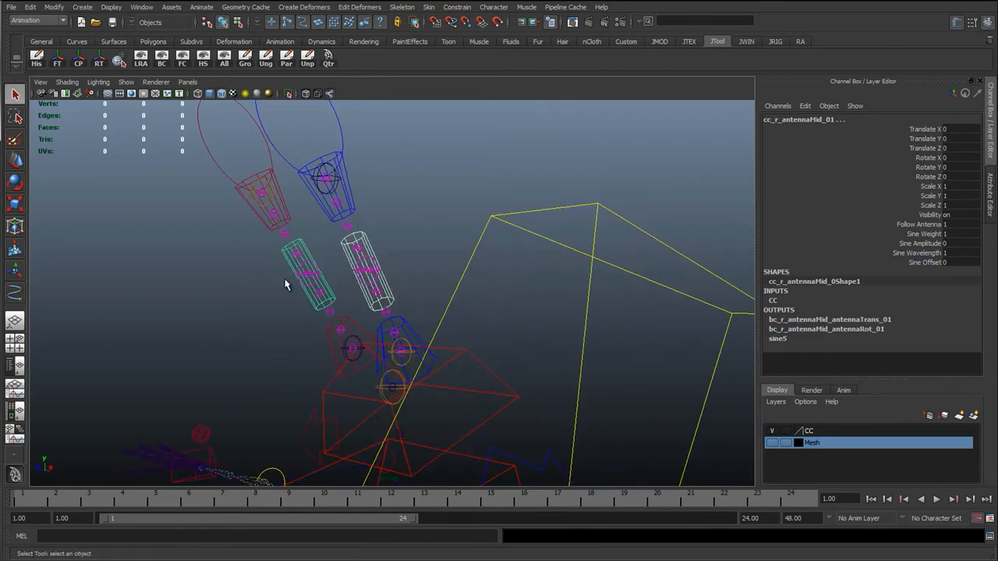
click(897, 225)
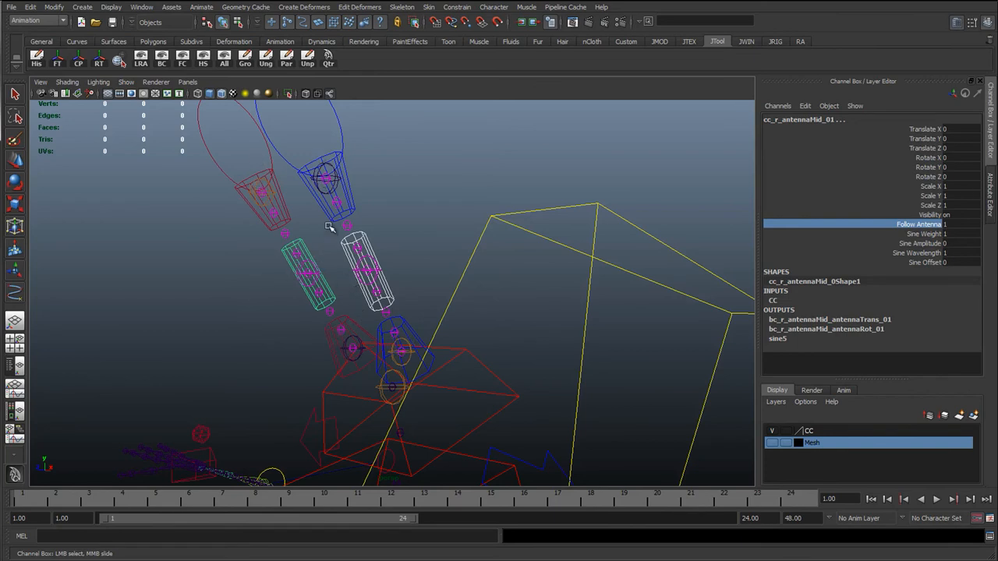
- Check both eye controls, try rotating the head control freely with the follow attributes at 1, and undo the rotation
alt+middle_drag(329, 227, 338, 265)
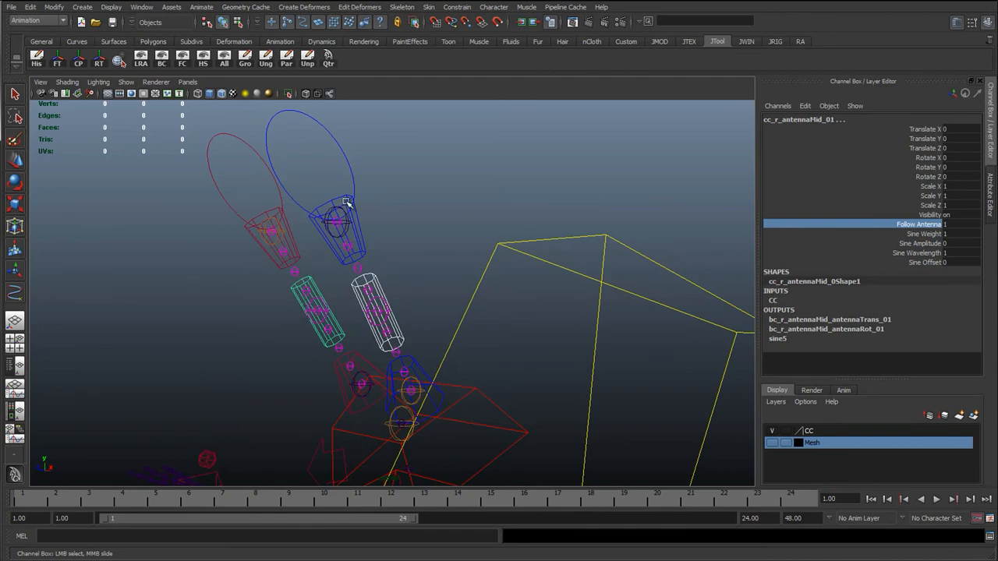
click(264, 152)
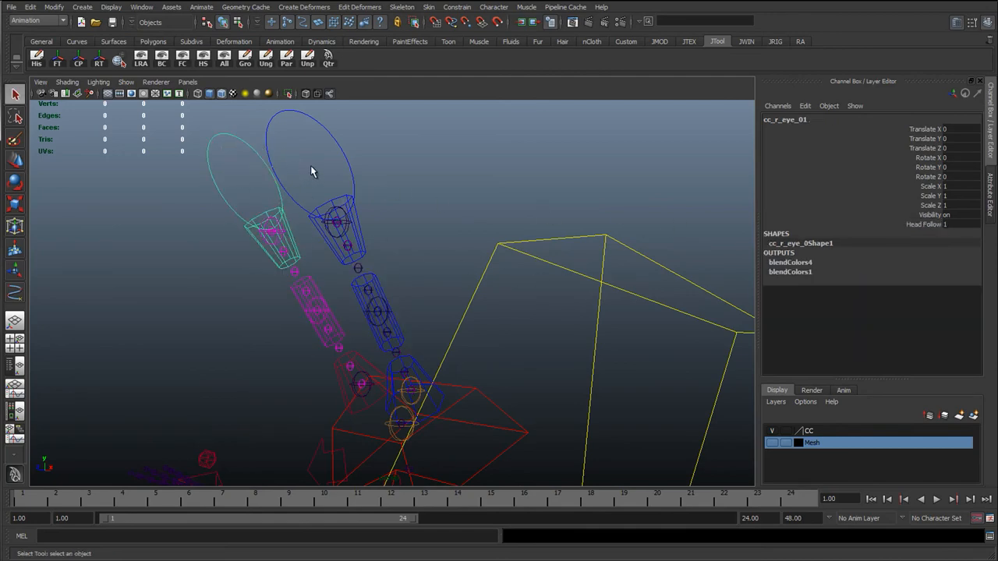
shift+click(311, 166)
click(474, 397)
key(e)
drag(474, 396, 366, 335)
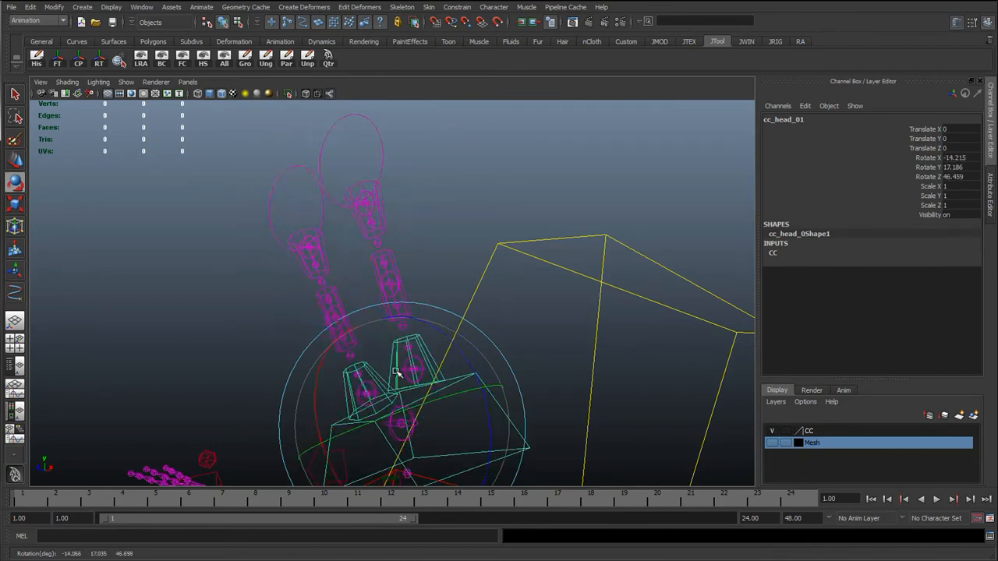
key(ctrl+z)
- Set Follow Antenna to 0 on both middle antenna controls
key(q)
click(295, 303)
shift+click(379, 289)
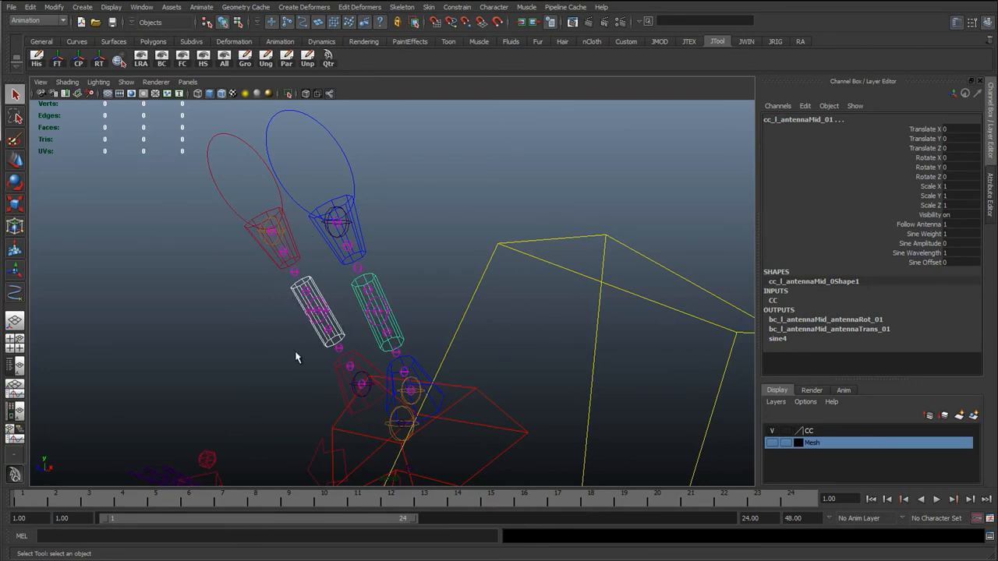
click(921, 224)
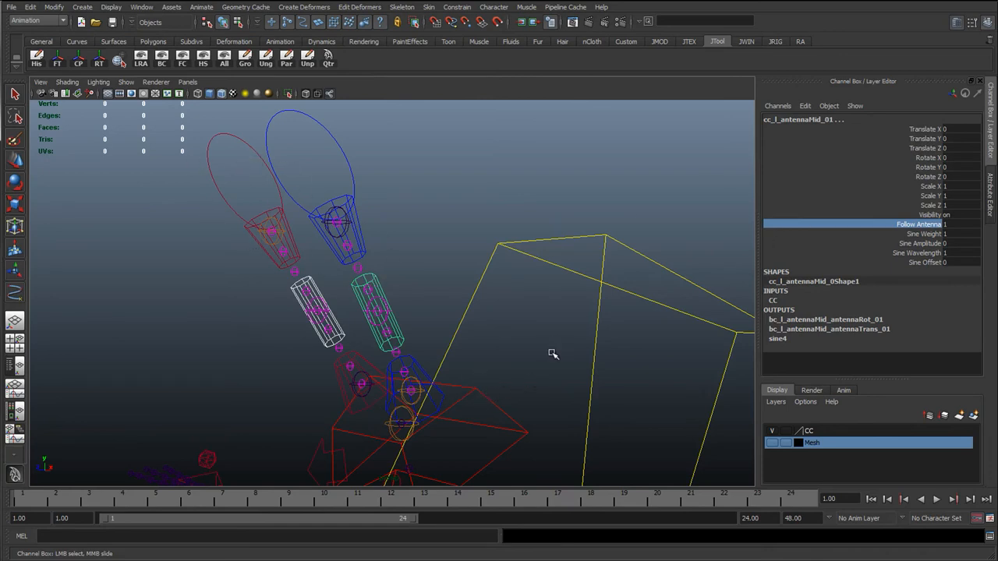
middle_drag(536, 321, 341, 327)
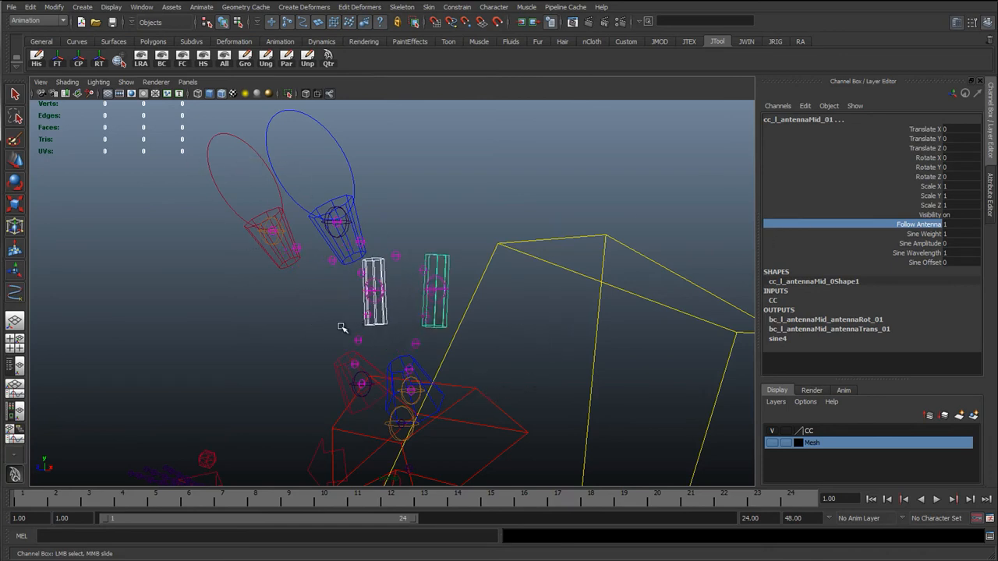
- Try rotating the head control to about 50 degrees in X with Follow Antenna off, and undo the rotation
click(477, 393)
key(e)
drag(408, 390, 310, 256)
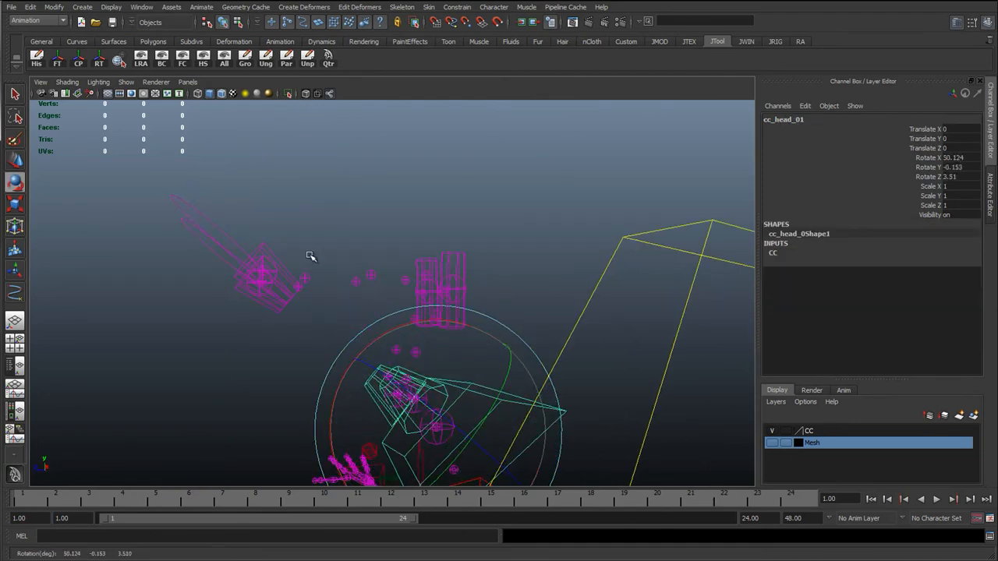
key(ctrl+z)
key(ctrl+z)
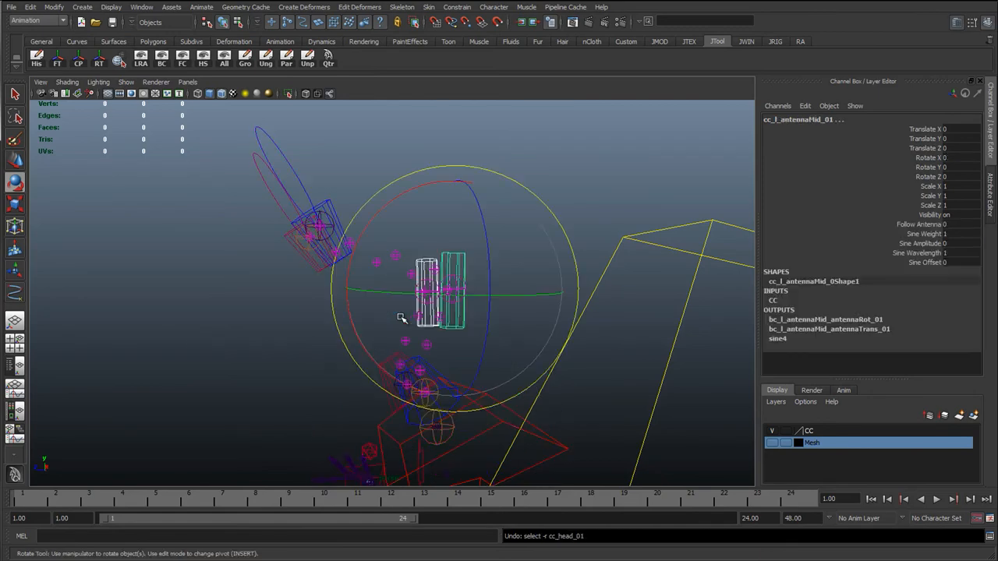
- Undo turning off Follow Antenna on both middle antenna controls, and select the head control
key(ctrl+z)
key(q)
alt+drag(379, 344, 452, 348)
alt+middle_drag(469, 387, 465, 371)
click(465, 371)
drag(496, 393, 446, 385)
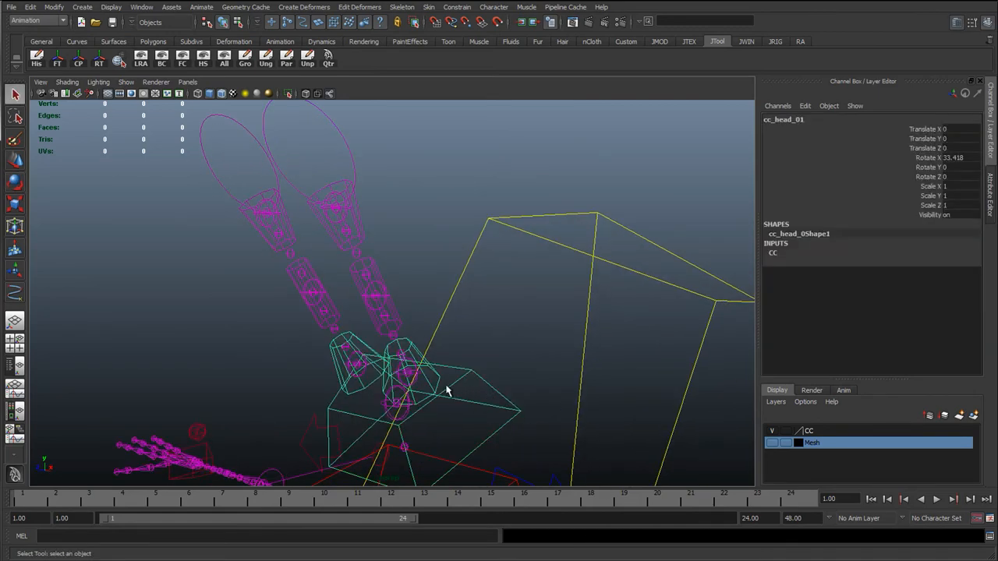
- Inspect the attributes of the middle and end antenna controls on both sides
click(312, 271)
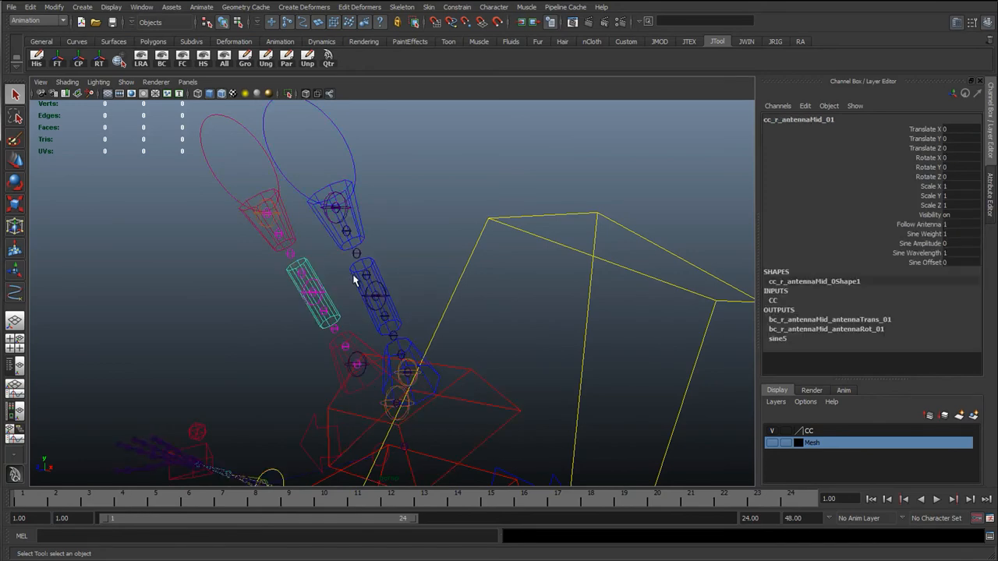
click(354, 280)
click(281, 230)
click(343, 218)
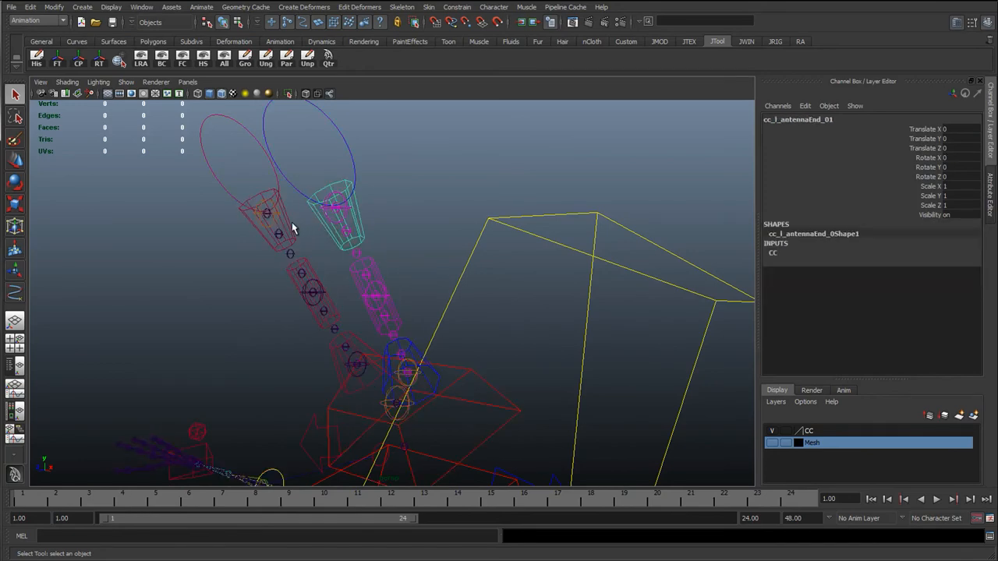
click(294, 226)
click(335, 235)
- Try moving the left antenna end control about 9.5 in X, 1.4 in Y and -1 in Z, and undo the move
alt+drag(325, 259, 361, 243)
key(w)
alt+drag(418, 280, 401, 218)
drag(390, 209, 517, 225)
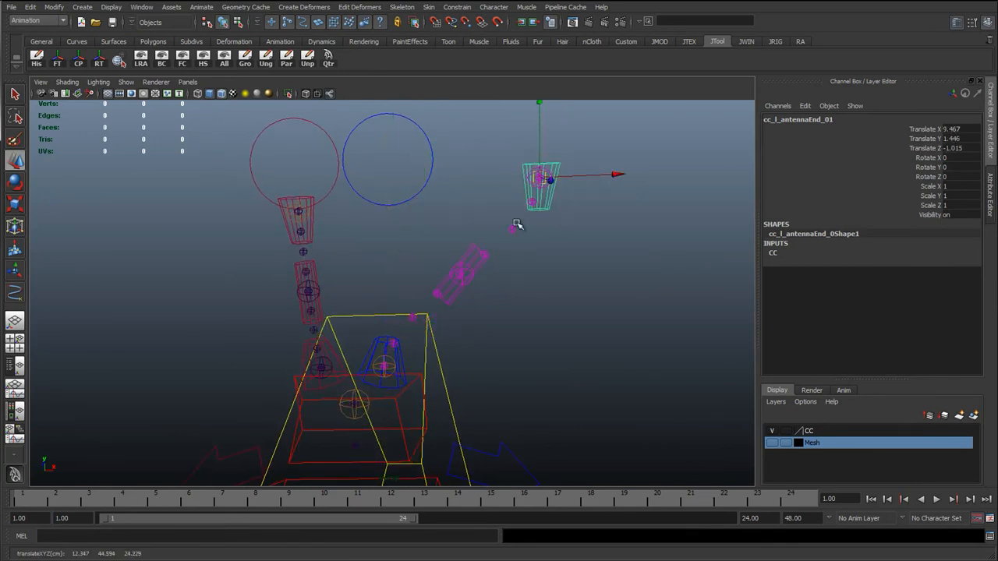
key(ctrl+z)
- Try moving the left eye control freely to about 12.1 in X, 3.6 in Y and 1.4 in Z
click(419, 183)
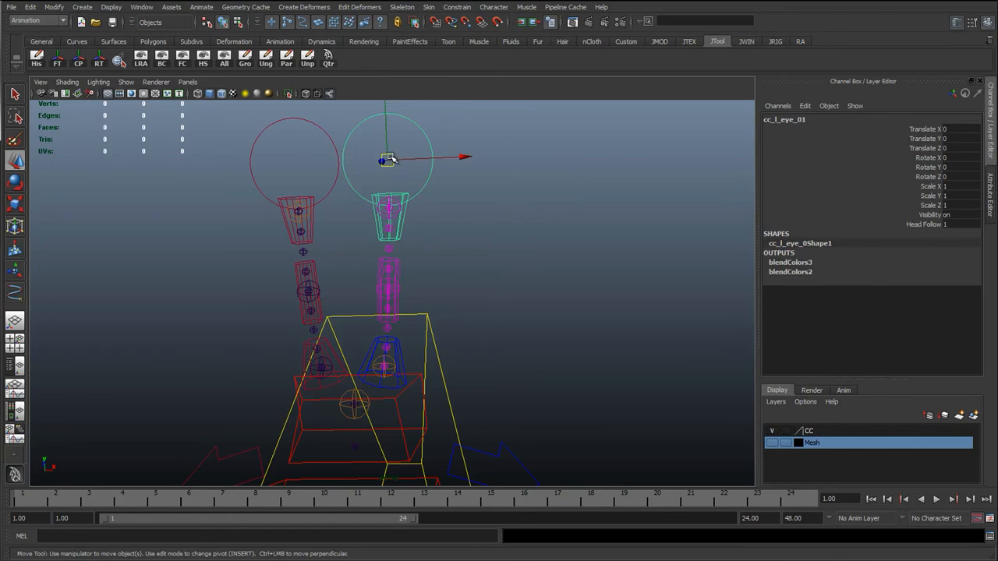
drag(389, 158, 468, 156)
mouse_move(427, 281)
alt+mouse_down()
mouse_move(368, 276)
mouse_move(411, 304)
mouse_move(437, 272)
alt+mouse_up()
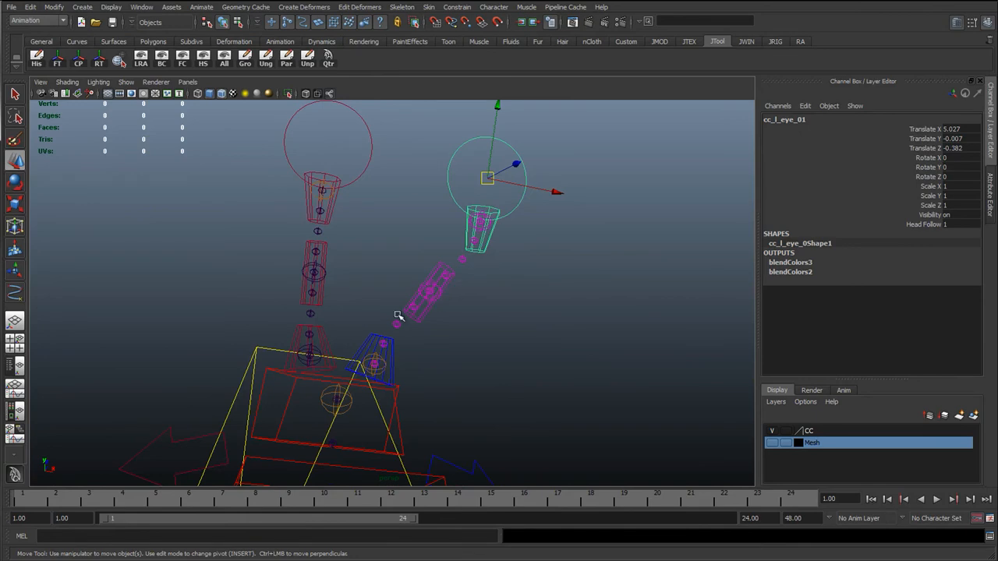
middle_drag(430, 295, 493, 284)
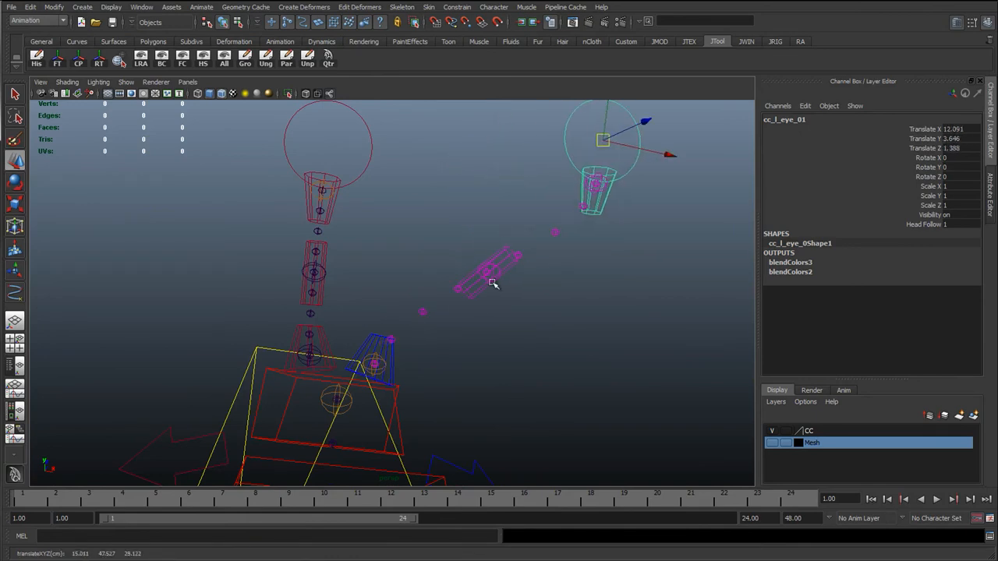
- Try offsetting the left middle antenna control to about -2.3 in Translate X
click(507, 253)
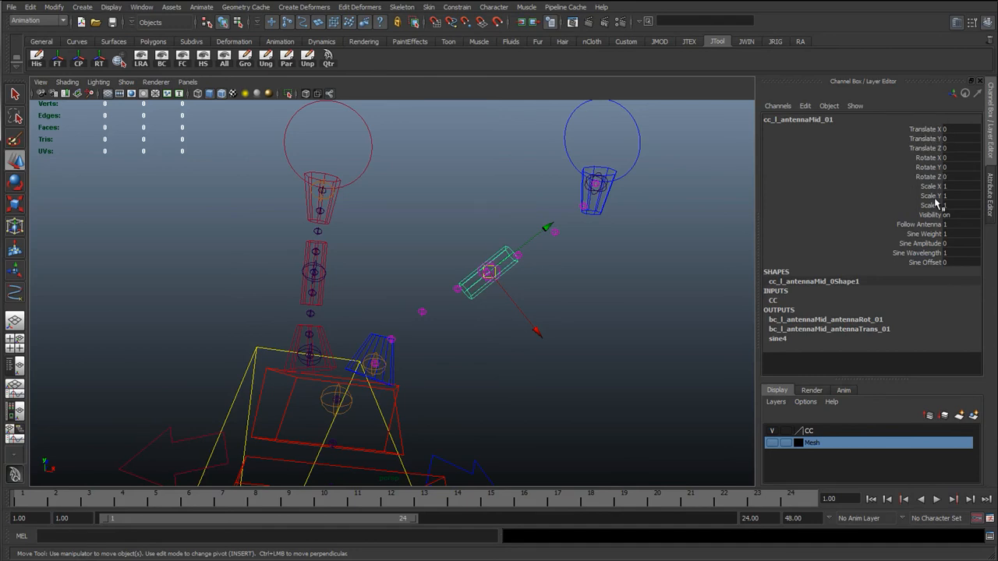
middle_drag(496, 275, 468, 266)
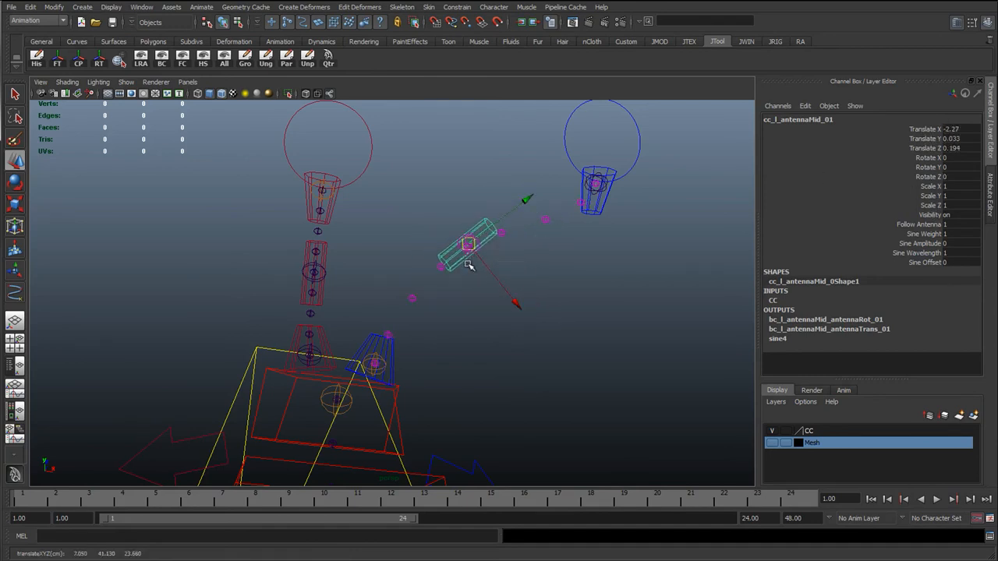
alt+drag(477, 383, 463, 387)
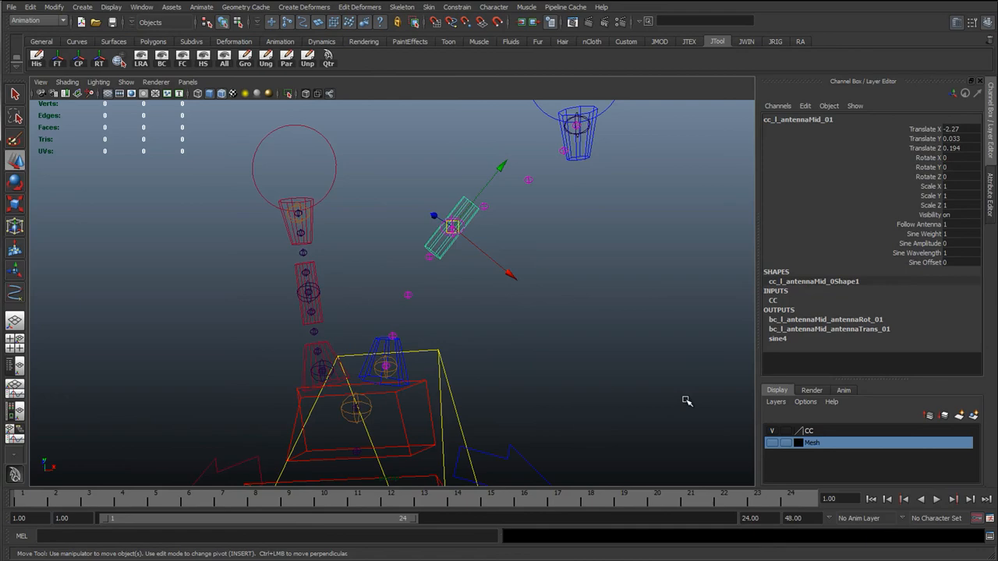
- Show the slug's polygon mesh in the viewport together with the rig controls
click(127, 82)
click(156, 156)
alt+drag(522, 308, 312, 359)
- Undo the test moves of the left middle antenna and left eye controls
key(ctrl+z)
key(ctrl+z)
key(ctrl+z)
key(ctrl+z)
key(ctrl+z)
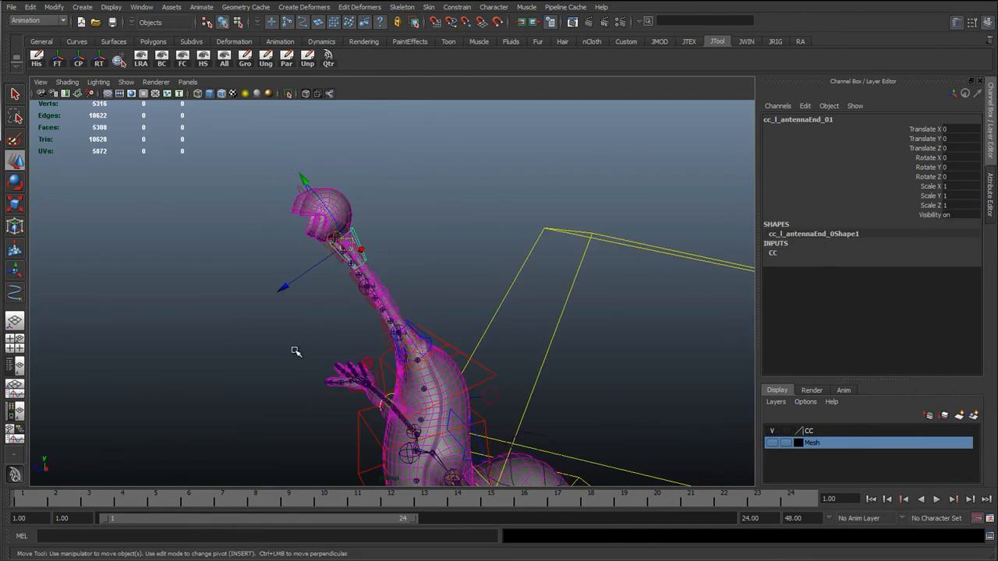
- Try rotating the upper body control freely to about 10 in X, -15 in Y and -3 in Z
click(372, 315)
alt+drag(372, 315, 368, 292)
click(295, 364)
key(e)
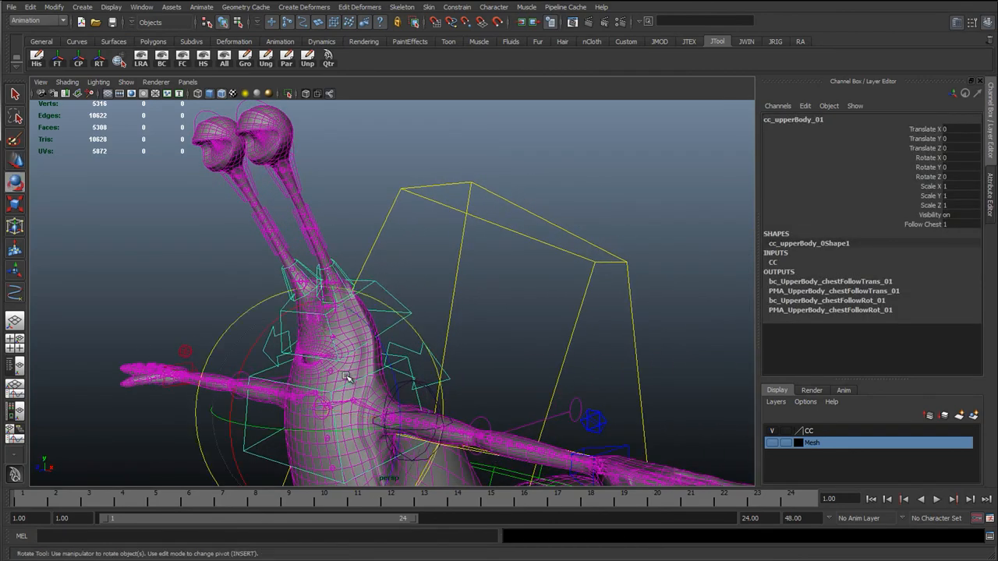
drag(346, 377, 354, 411)
alt+right_drag(353, 411, 398, 436)
alt+middle_drag(398, 437, 422, 361)
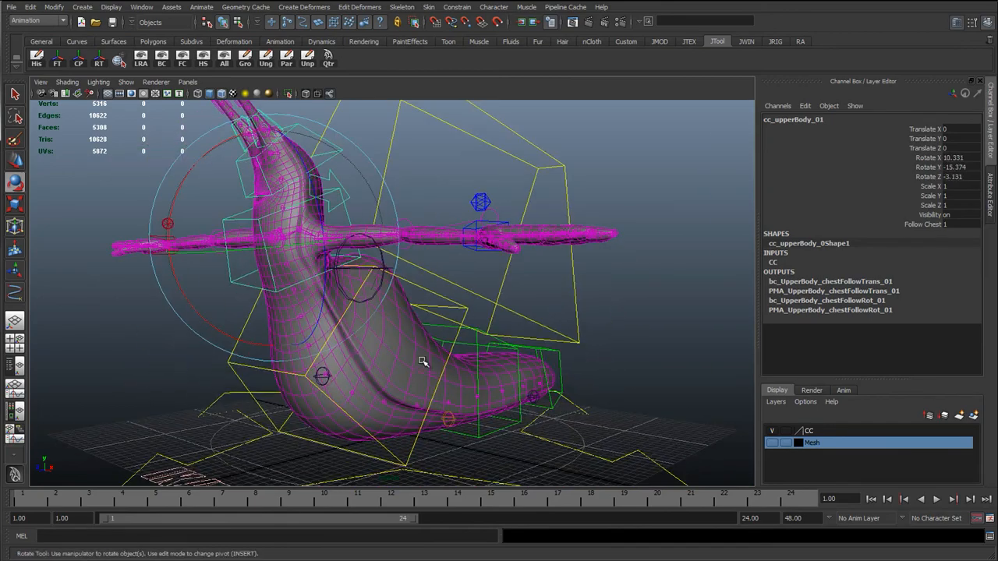
- Try rotating the whole rig with the global control to about 5 in X, -13 in Y and 1.5 in Z
click(468, 480)
alt+right_drag(463, 455, 439, 397)
alt+middle_drag(439, 397, 453, 425)
alt+right_drag(452, 426, 408, 406)
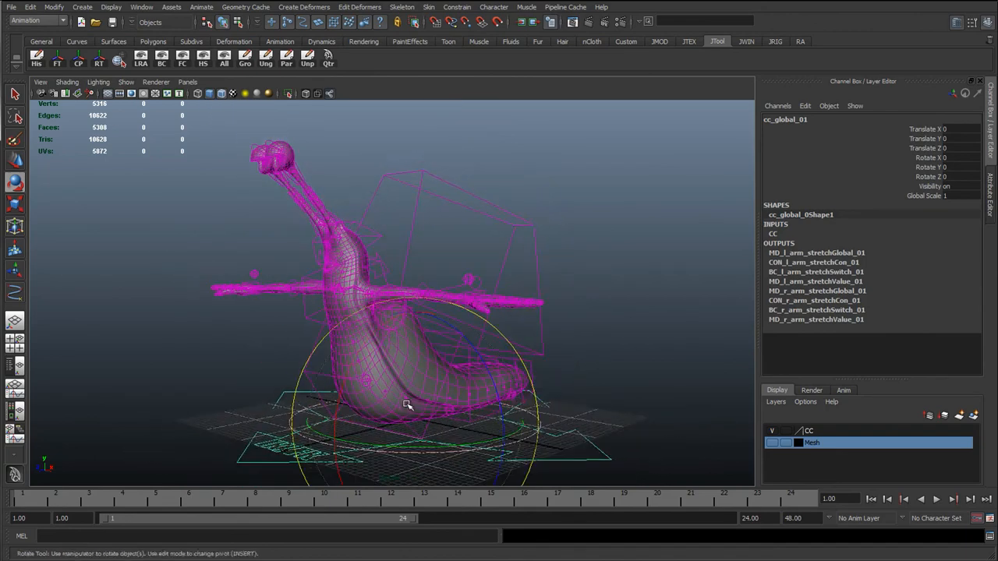
alt+drag(408, 405, 438, 436)
drag(435, 372, 385, 404)
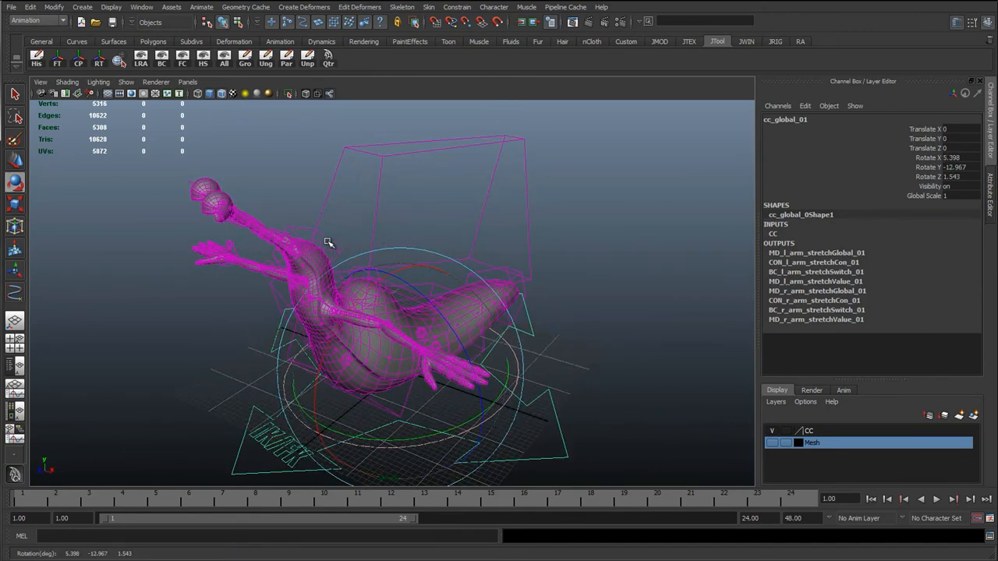
- Check the head control's attributes, and try moving the whole rig freely with the global control
click(328, 242)
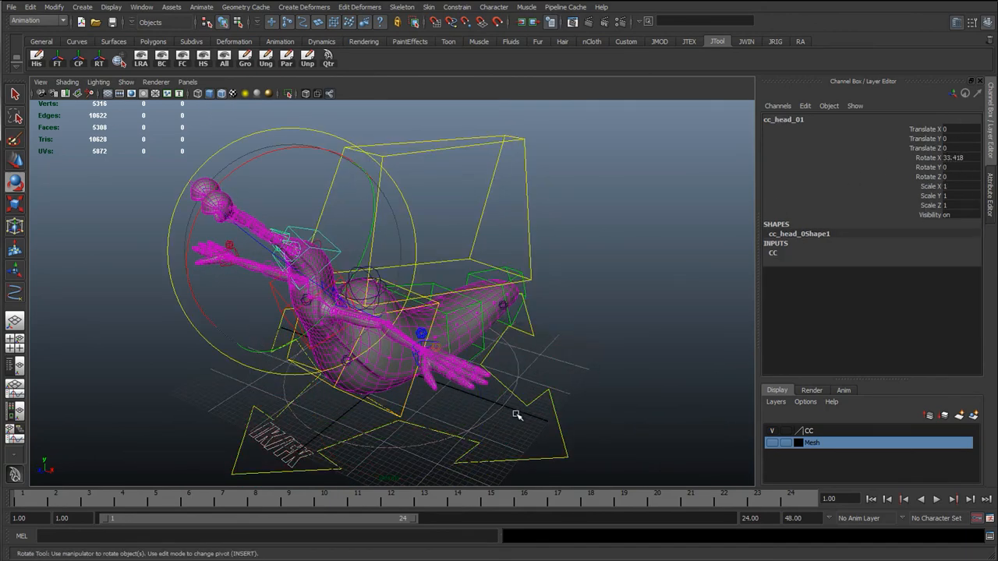
key(w)
click(482, 442)
drag(401, 370, 367, 305)
- Undo the test transforms on the global and upper body controls, along with the earlier selection changes
key(ctrl+z)
key(ctrl+z)
key(ctrl+z)
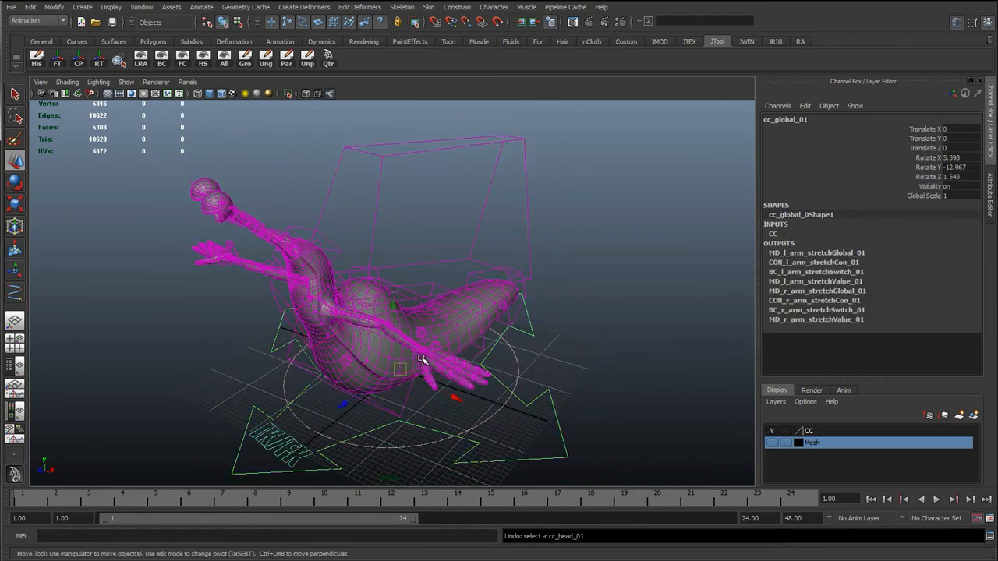
key(ctrl+z)
key(ctrl+z)
key(ctrl+z)
key(ctrl+z)
key(ctrl+z)
key(ctrl+z)
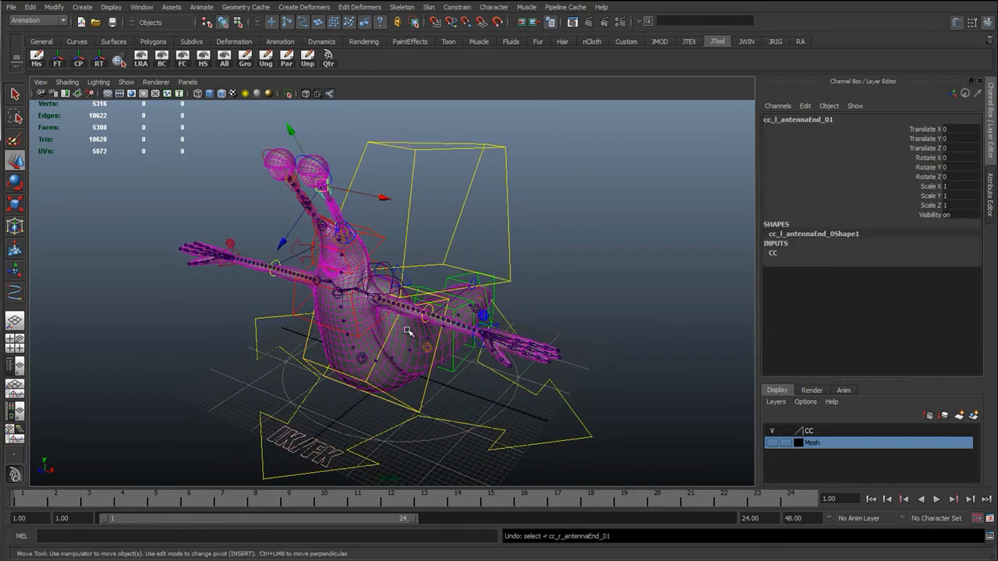
key(ctrl+z)
key(ctrl+z)
key(ctrl+z)
key(ctrl+z)
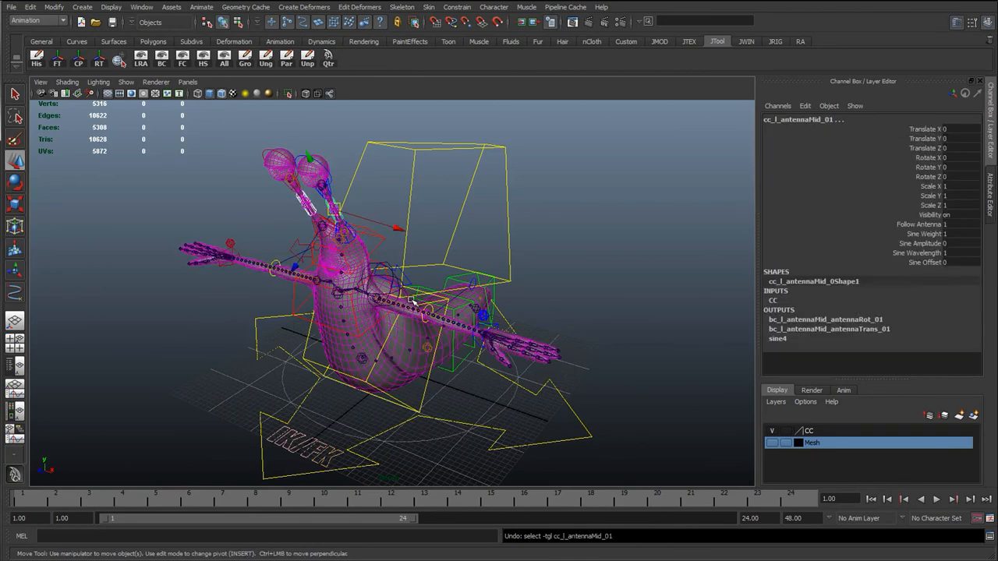
key(ctrl+z)
key(ctrl+z)
key(ctrl+z)
key(ctrl+z)
key(ctrl+z)
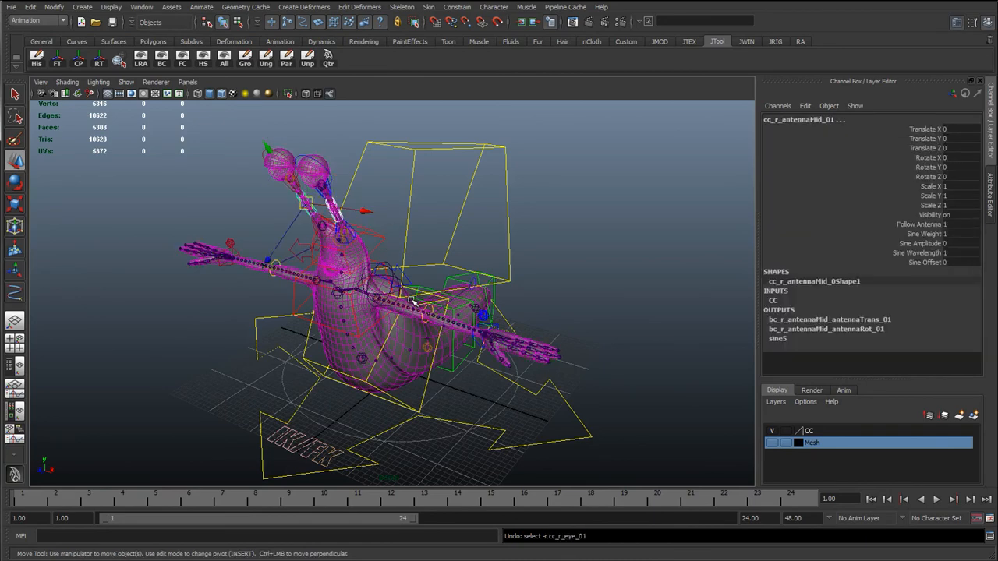
- Set the head control's Rotate X to 0, and deselect it
alt+middle_drag(416, 202, 425, 241)
scroll(374, 320, up, 5)
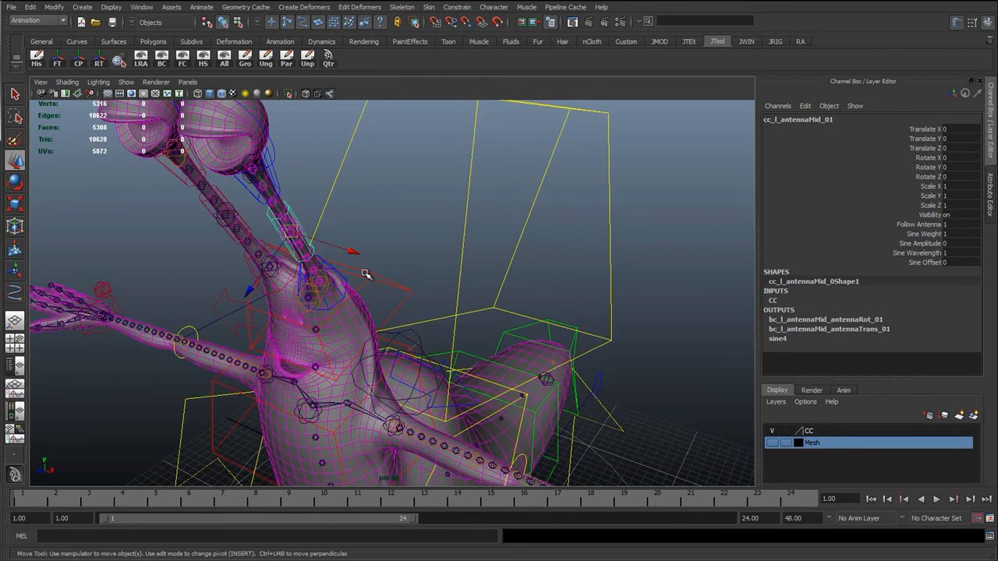
click(364, 273)
double_click(952, 156)
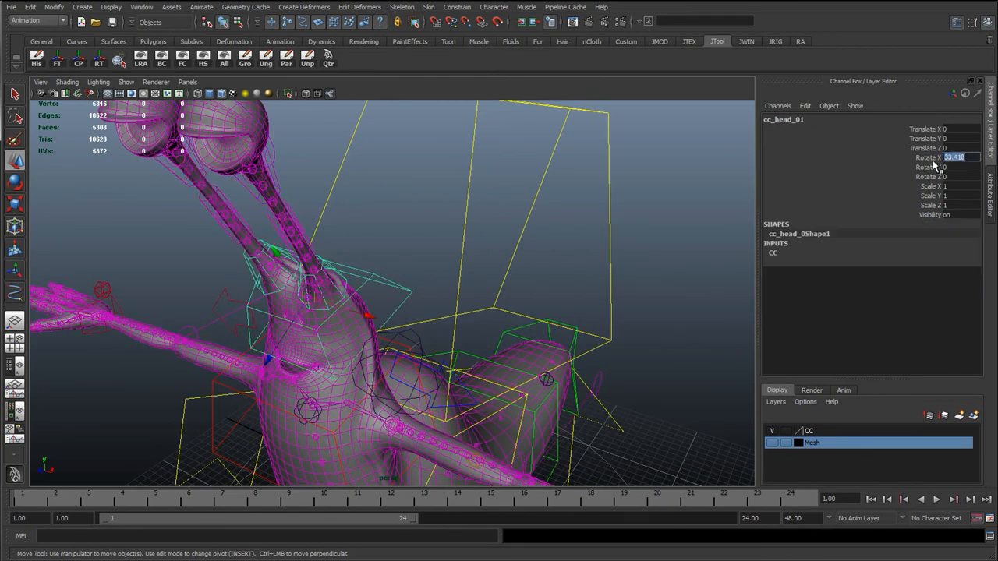
text(0)
key(Return)
click(400, 207)
scroll(436, 273, down, 5)
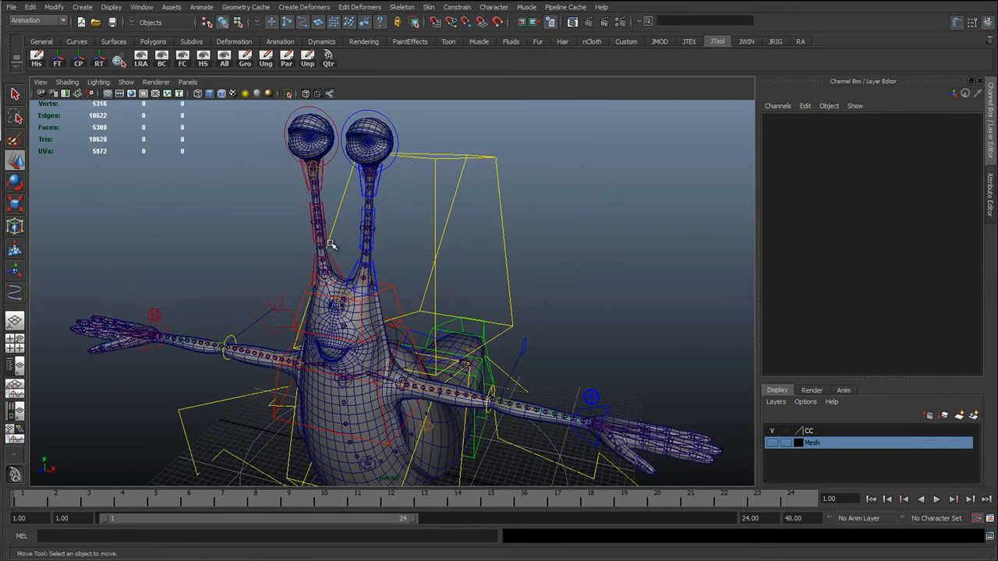
- Check the right middle antenna control's attributes, and examine the reset slug rig from several angles
click(323, 209)
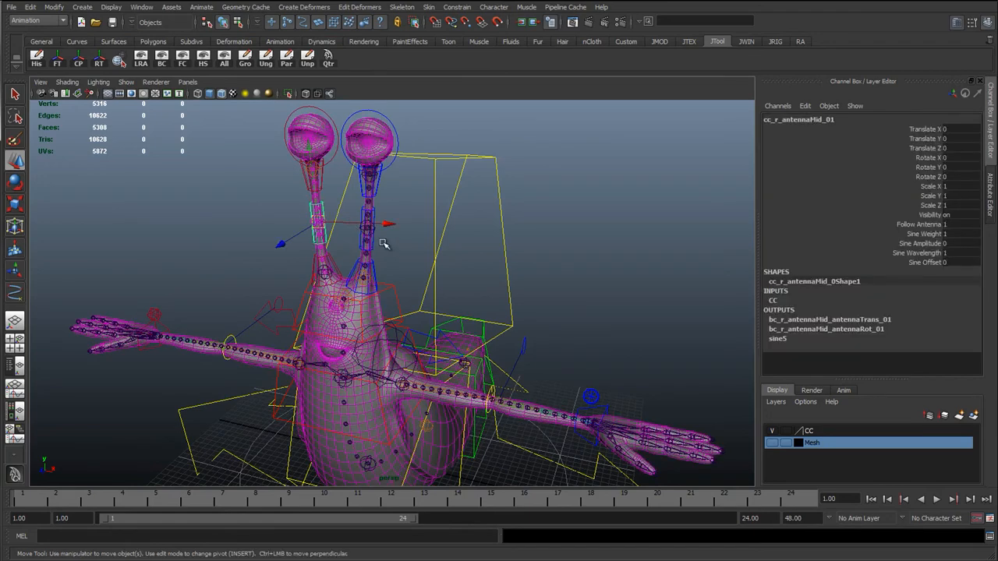
key(q)
key(w)
click(405, 209)
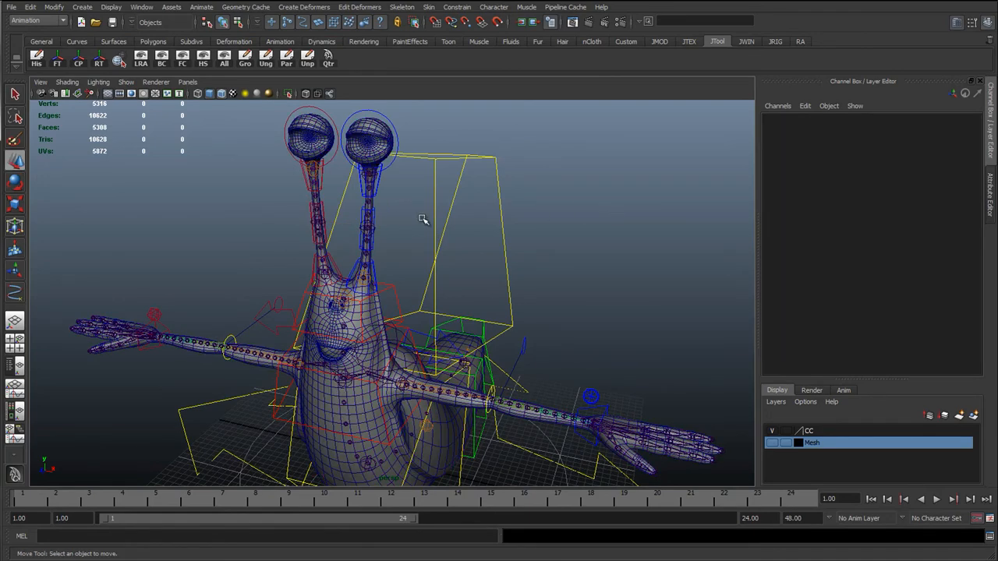
scroll(422, 219, down, 2)
alt+drag(422, 219, 412, 216)
scroll(411, 223, down, 3)
alt+drag(414, 254, 321, 271)
alt+middle_drag(446, 327, 418, 290)
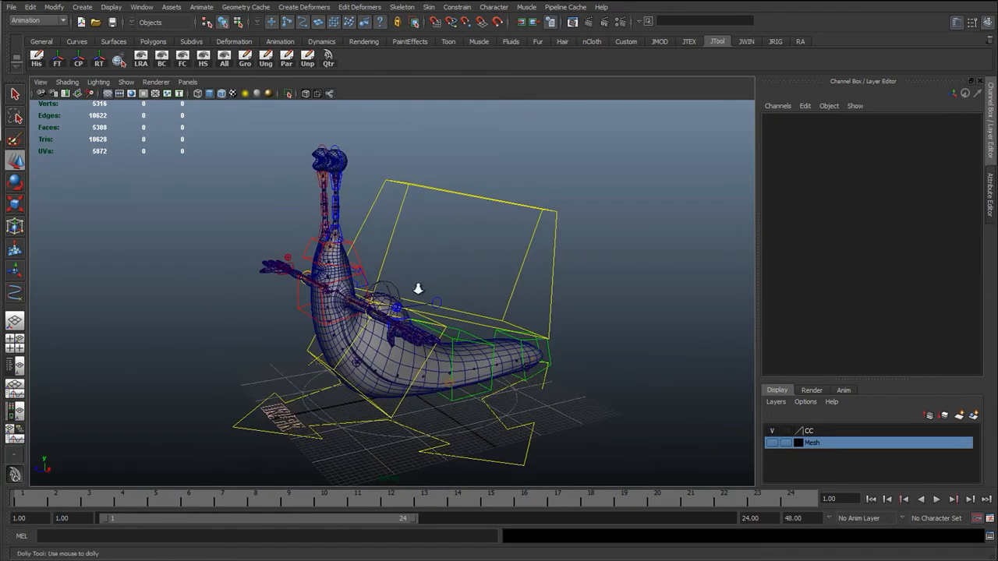
alt+drag(418, 290, 464, 293)
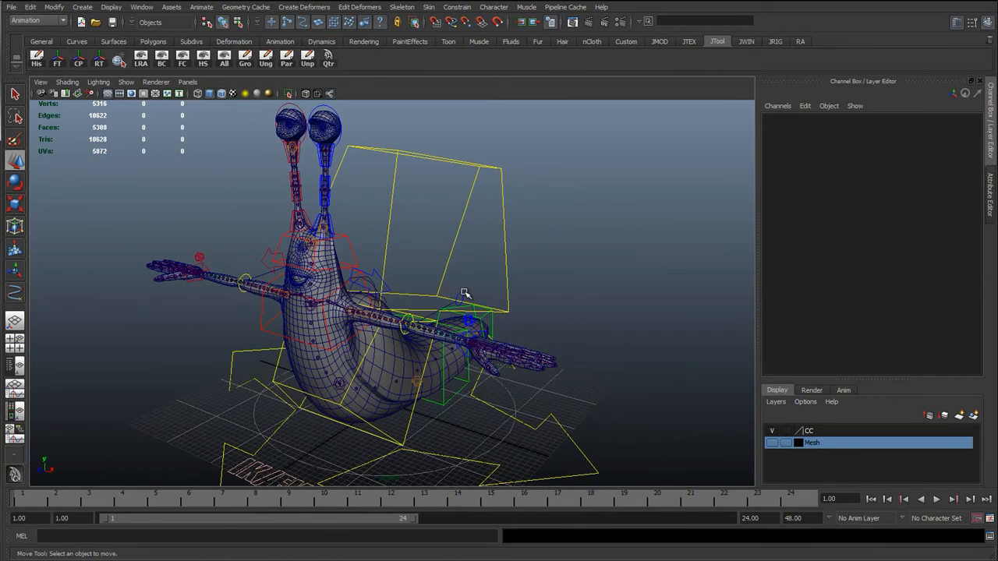
key(q)
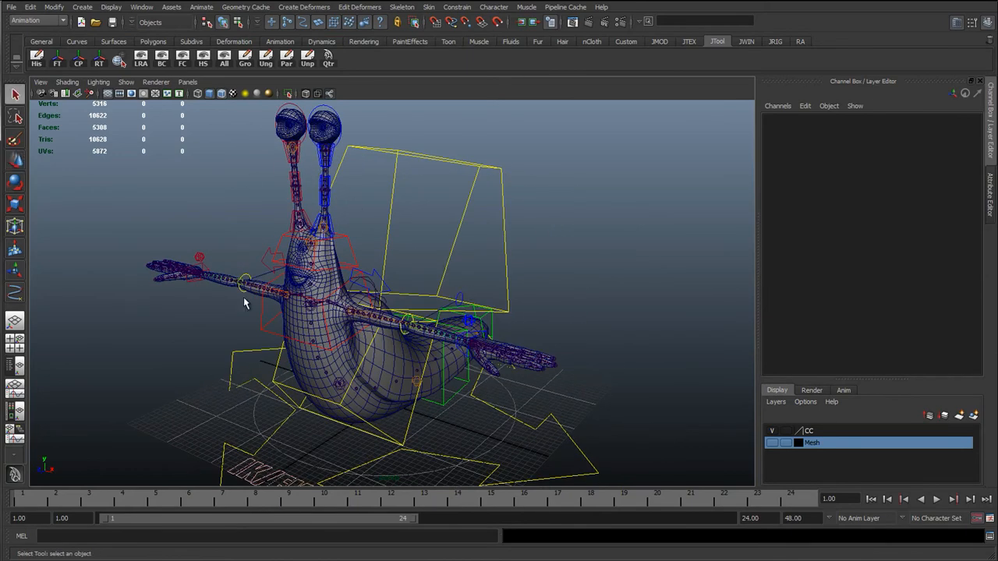
alt+middle_drag(246, 303, 308, 319)
scroll(460, 365, down, 2)
alt+drag(434, 372, 496, 372)
scroll(468, 369, up, 3)
alt+middle_drag(368, 360, 338, 335)
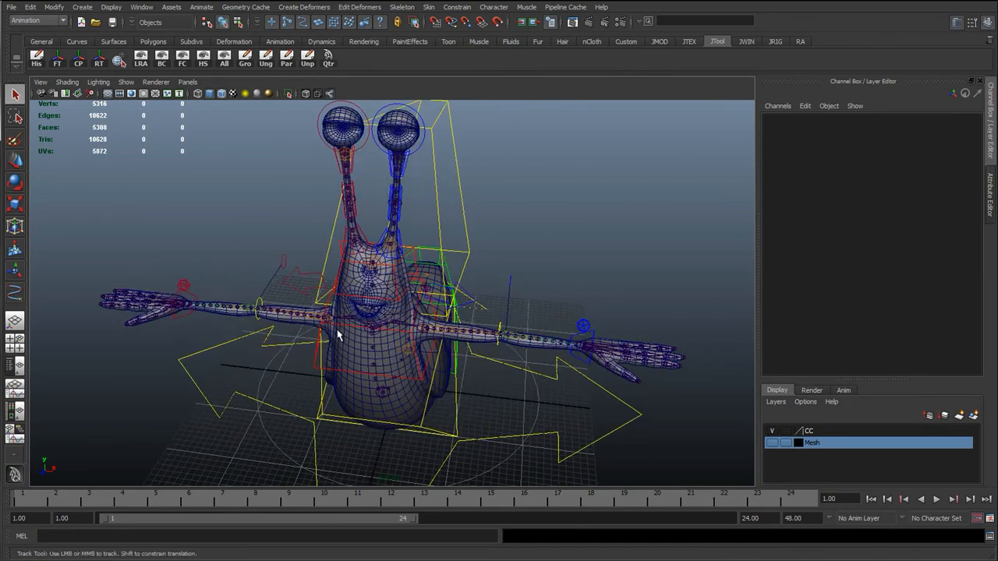
alt+drag(338, 336, 402, 361)
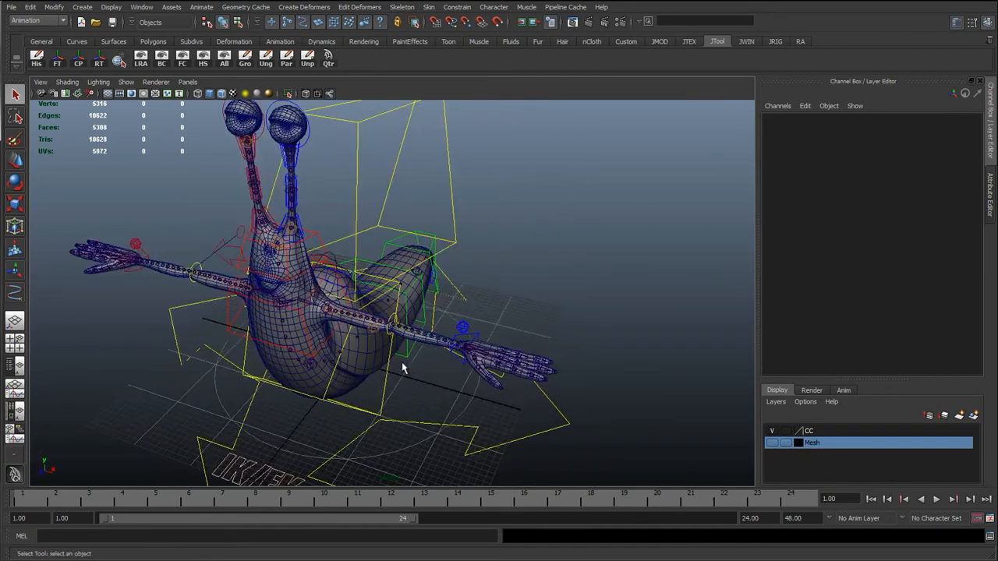
- Set L Arm IKFK to 1 on the IK/FK switch control
click(310, 456)
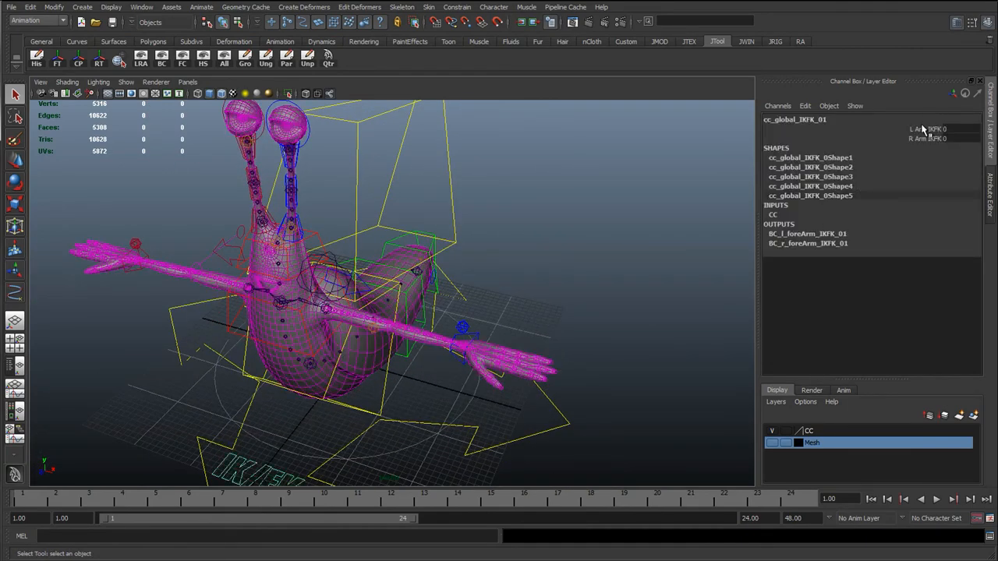
click(923, 129)
alt+drag(424, 321, 437, 349)
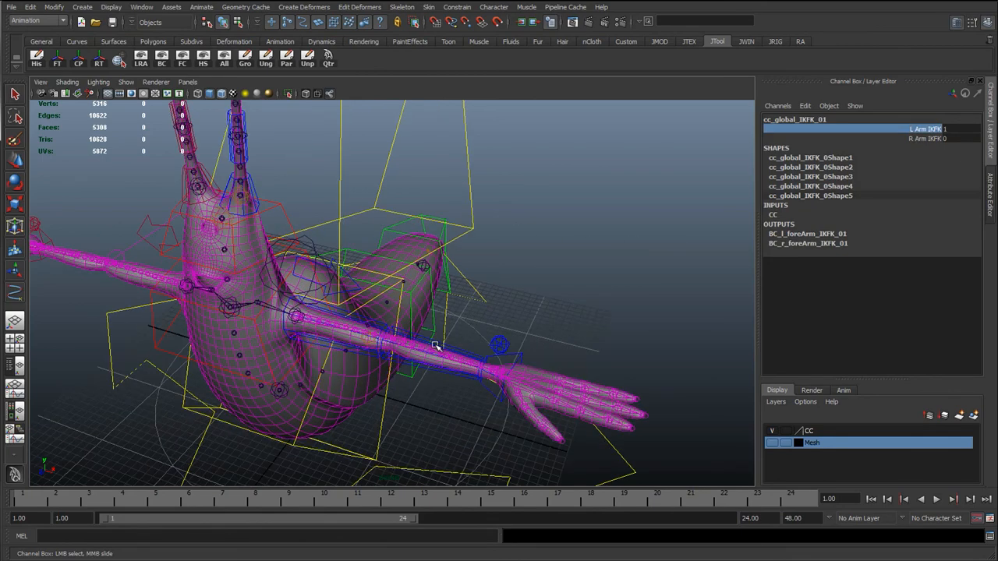
- Try rotating the left forearm FK control to about -62 in Y, and undo the rotation
click(439, 373)
key(e)
click(557, 289)
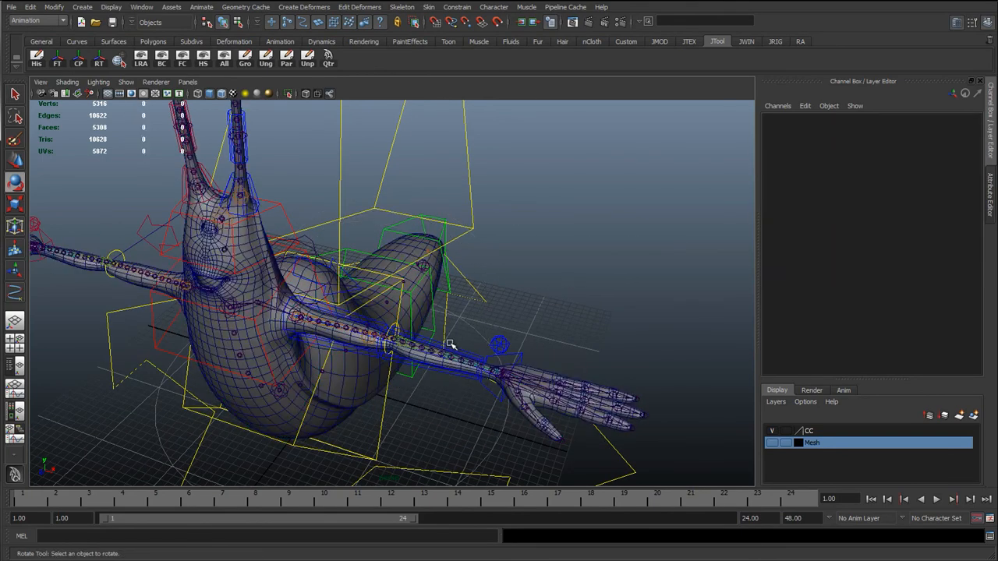
click(455, 373)
drag(459, 402, 524, 395)
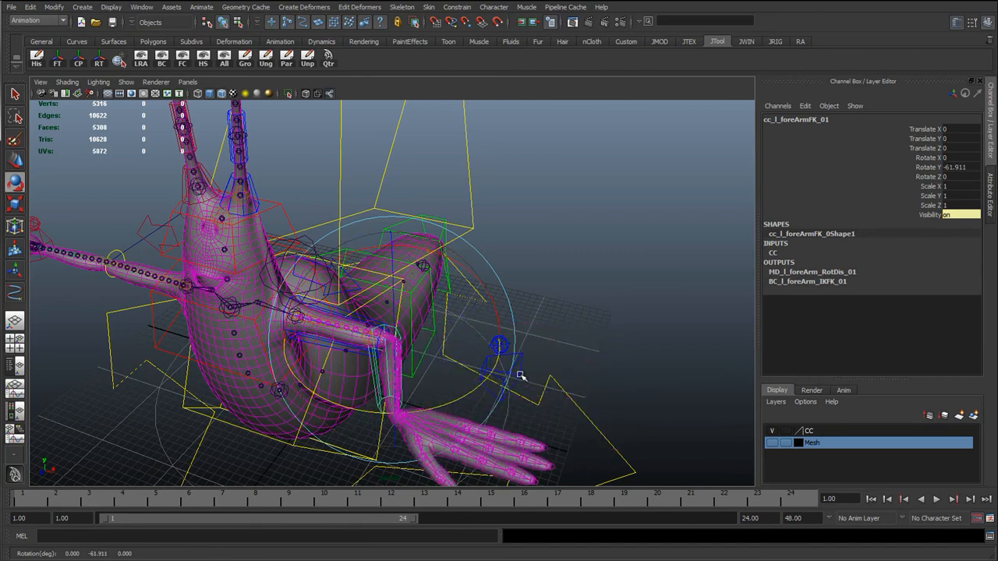
key(ctrl+z)
key(q)
click(575, 316)
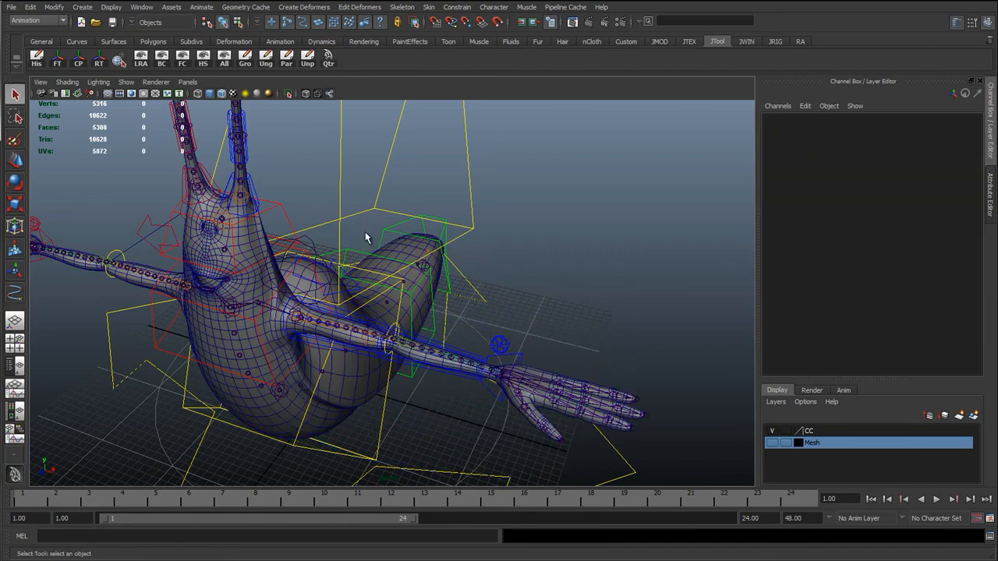
- Make the Mesh display layer visible and frame the slug's eyes at the tips of the antennae
alt+right_drag(366, 237, 335, 234)
alt+middle_drag(336, 234, 494, 374)
alt+right_drag(495, 374, 526, 381)
alt+drag(526, 381, 551, 340)
click(772, 443)
alt+right_drag(551, 340, 599, 292)
alt+middle_drag(599, 292, 411, 304)
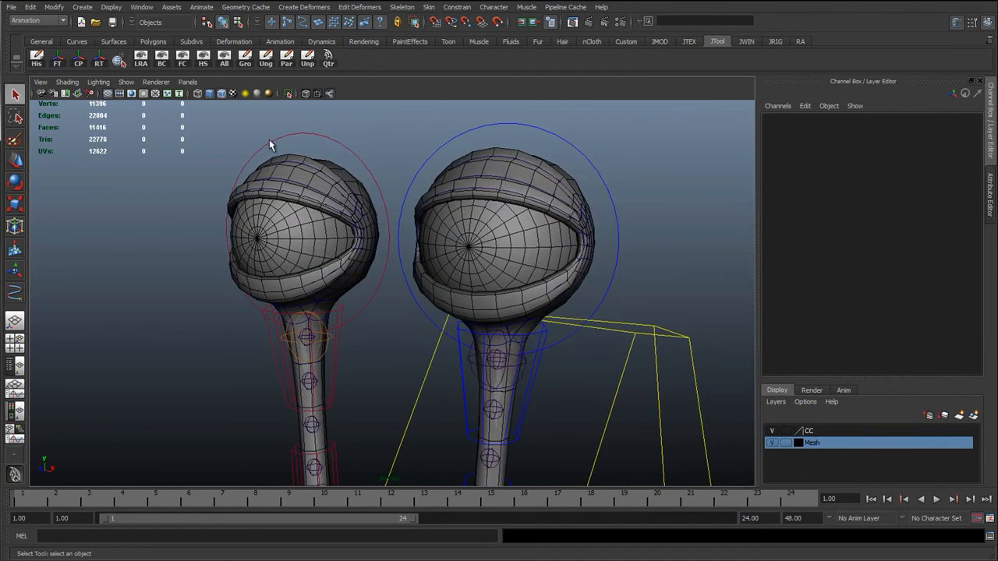
- Examine the whole slug rig with its mesh from several angles, including the face, arms and tail, up close and from afar
alt+right_drag(376, 263, 519, 390)
alt+middle_drag(519, 390, 366, 303)
alt+right_drag(366, 304, 344, 335)
alt+middle_drag(343, 335, 377, 276)
alt+right_drag(378, 275, 382, 353)
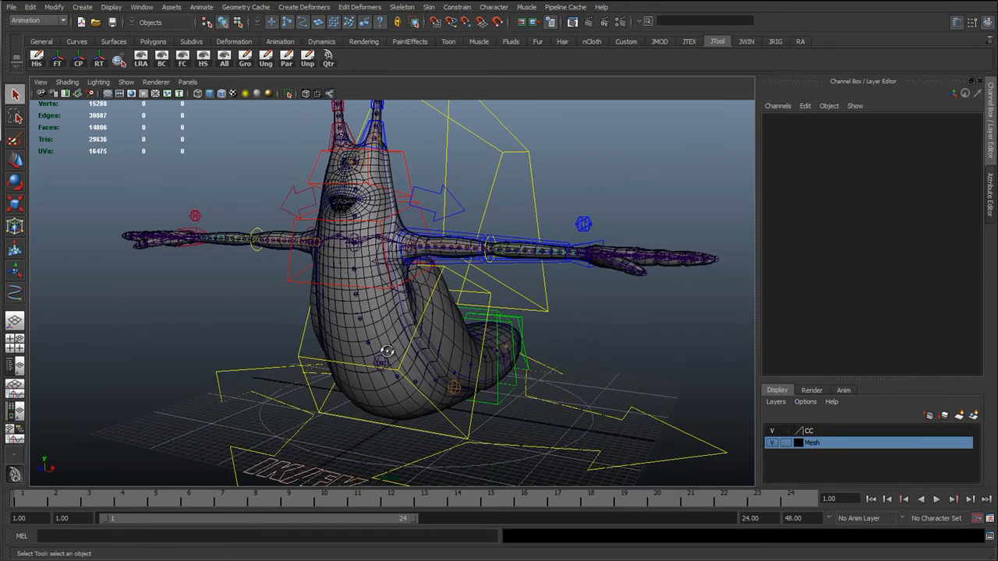
alt+drag(383, 353, 378, 354)
alt+middle_drag(423, 281, 401, 319)
alt+drag(401, 319, 367, 278)
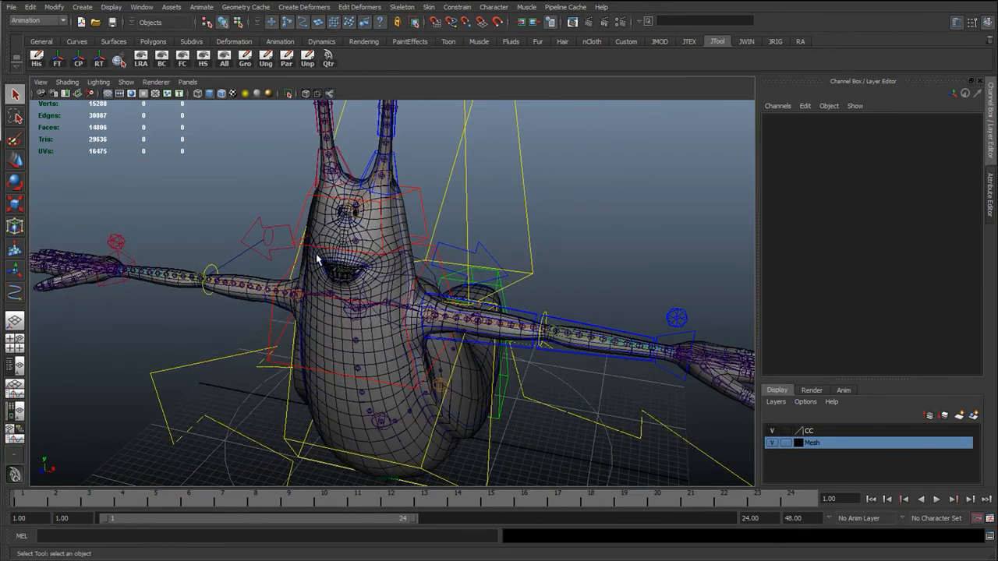
key(w)
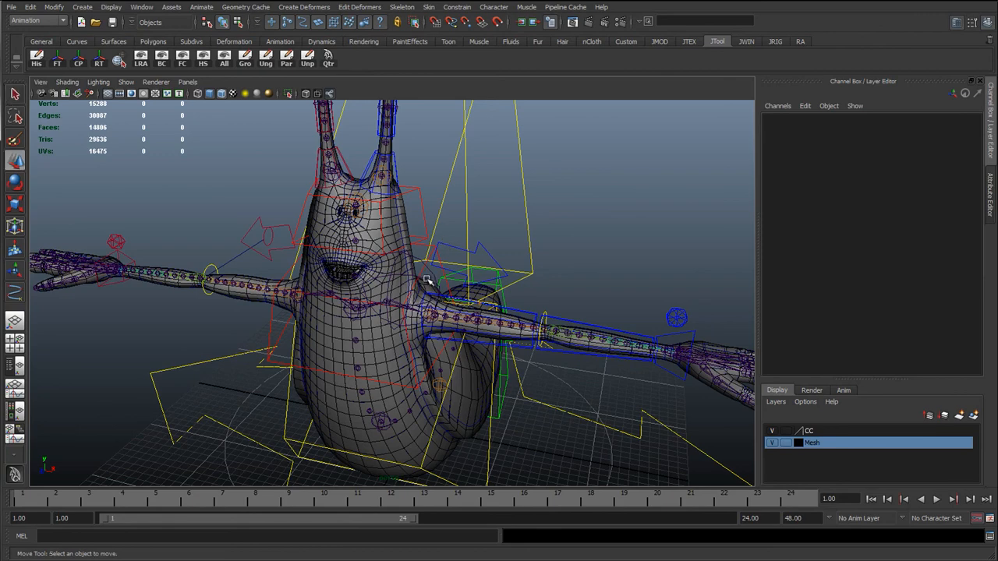
alt+drag(427, 280, 258, 379)
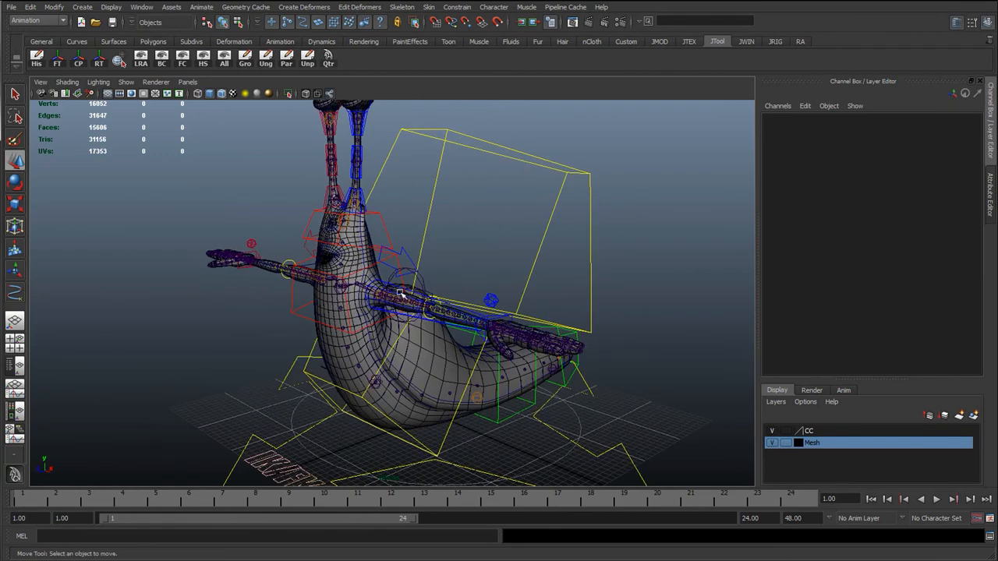
alt+drag(385, 293, 274, 384)
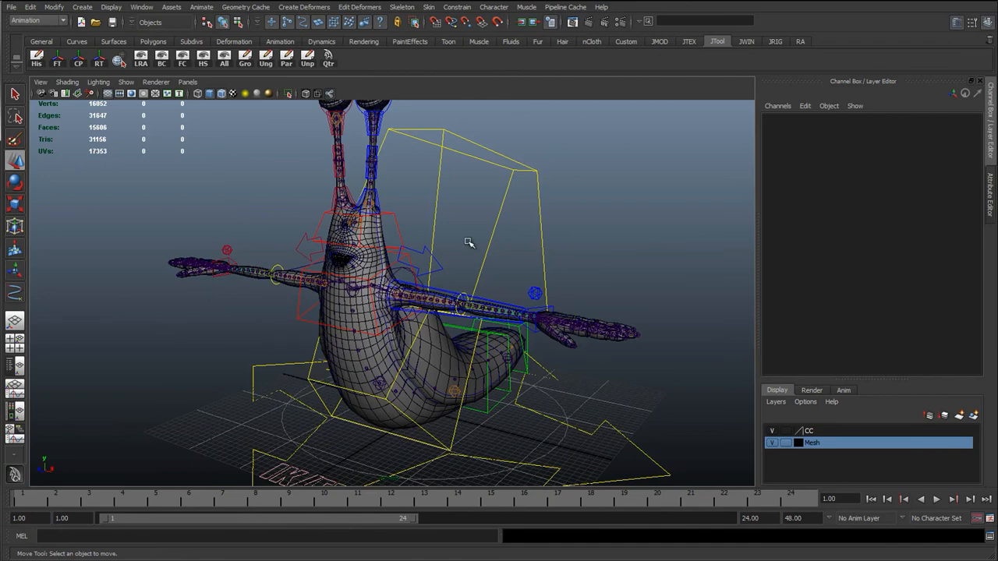
alt+drag(272, 338, 405, 343)
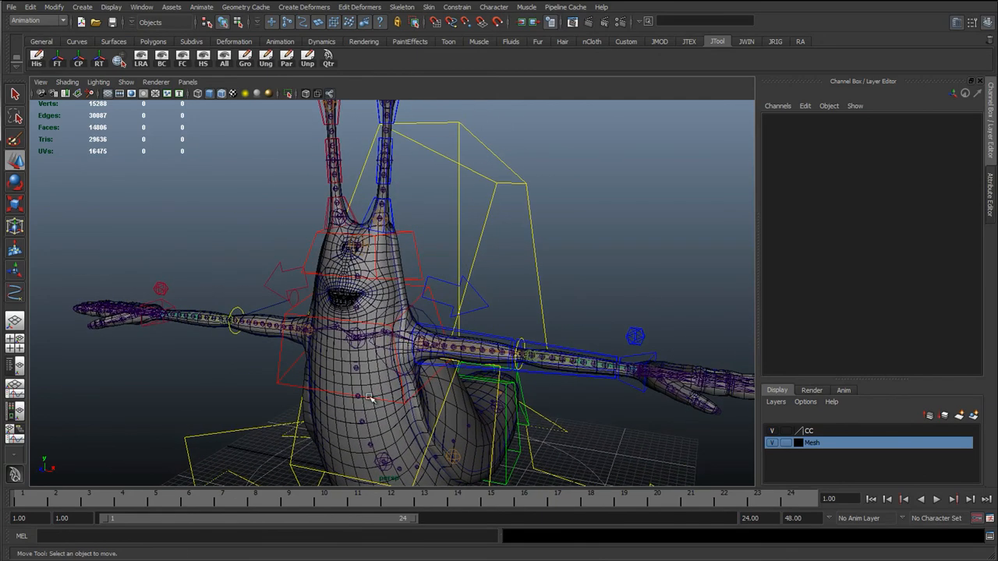
scroll(390, 379, up, 3)
alt+drag(300, 378, 316, 354)
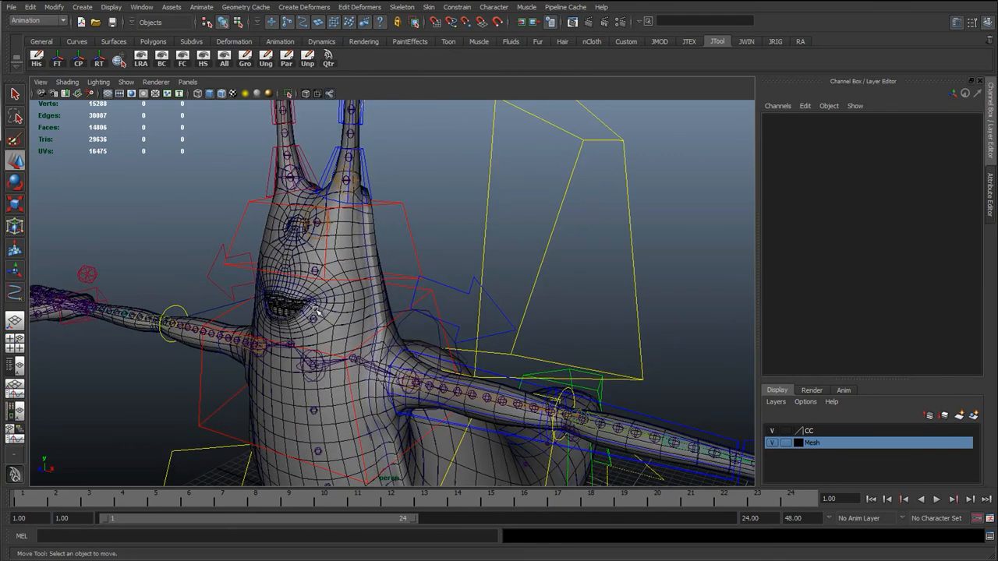
scroll(406, 336, down, 5)
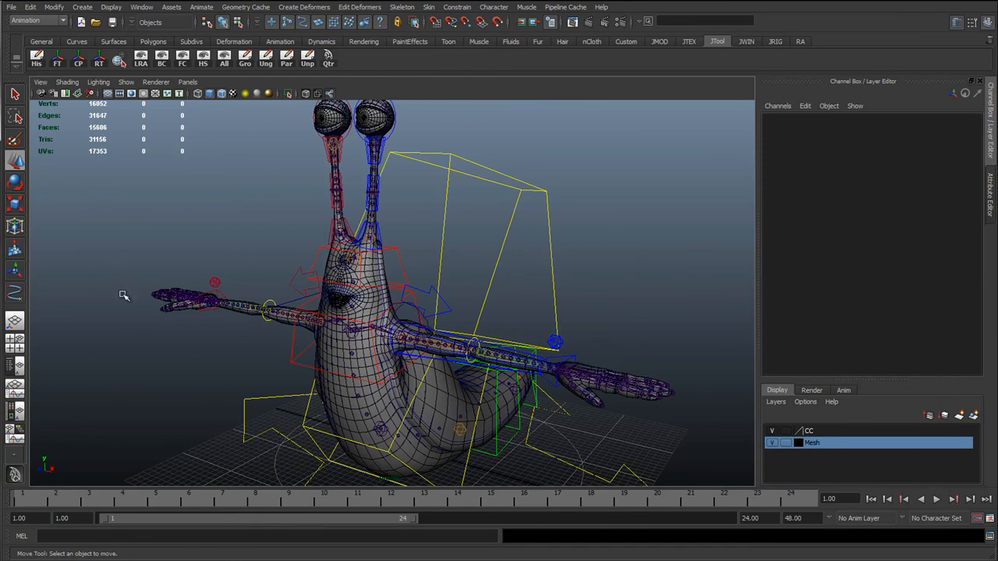
scroll(333, 336, up, 4)
scroll(330, 328, down, 1)
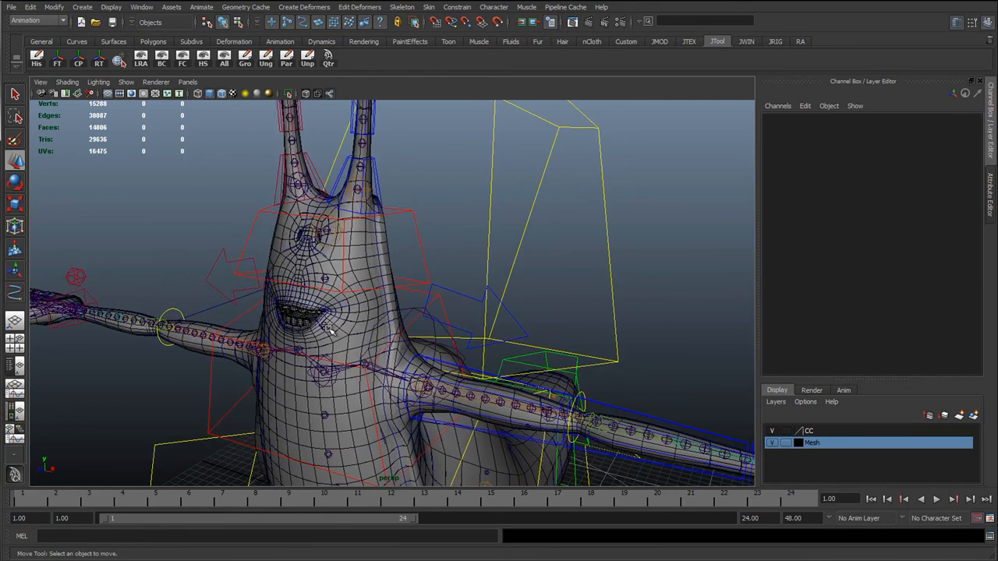
scroll(344, 353, down, 8)
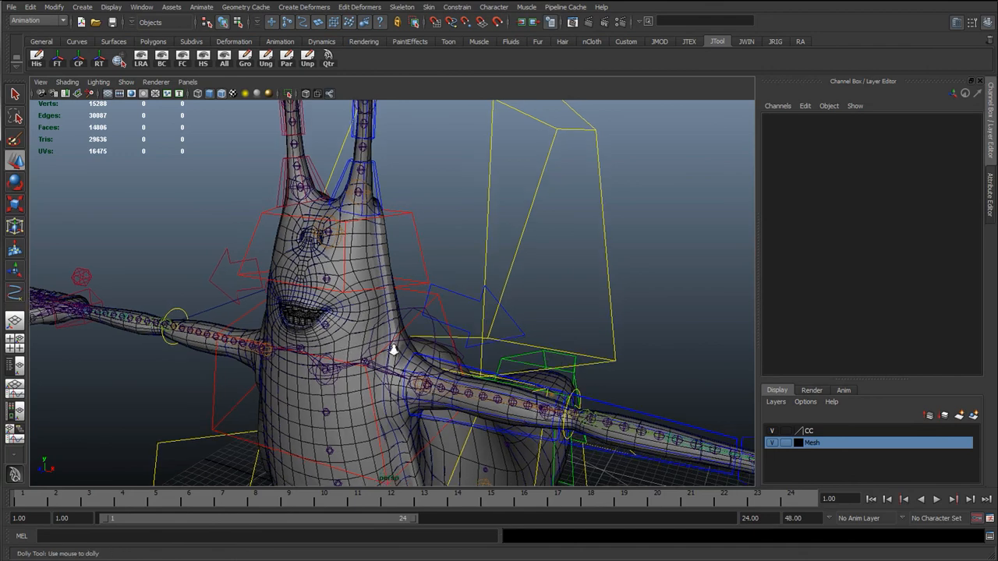